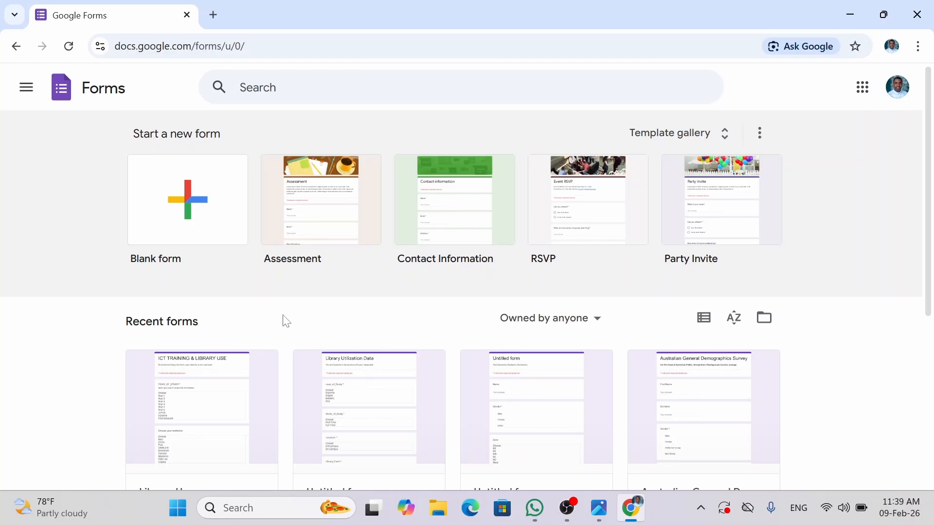
- Start a new blank form from the Forms home page
left_click(200, 199)
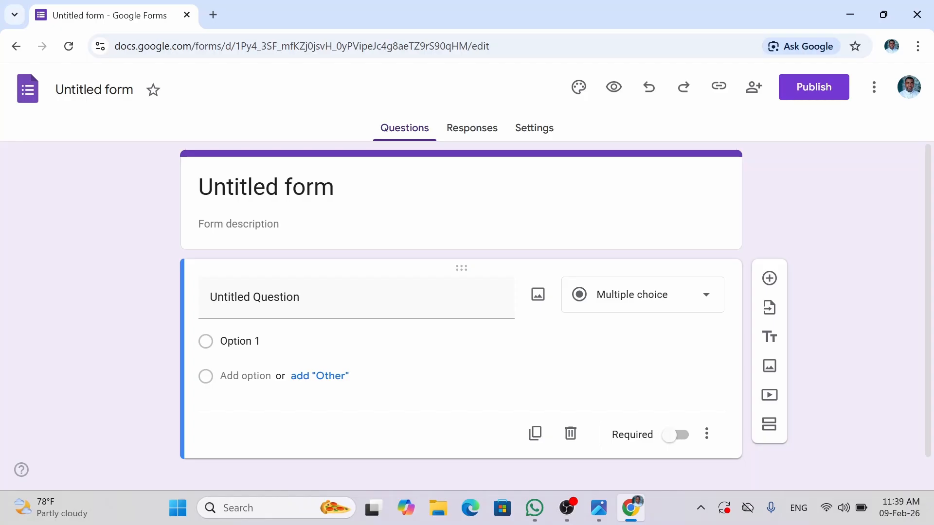
- Name the form file 'General Info.' and change the header title to 'Personal Information'
left_click(99, 90)
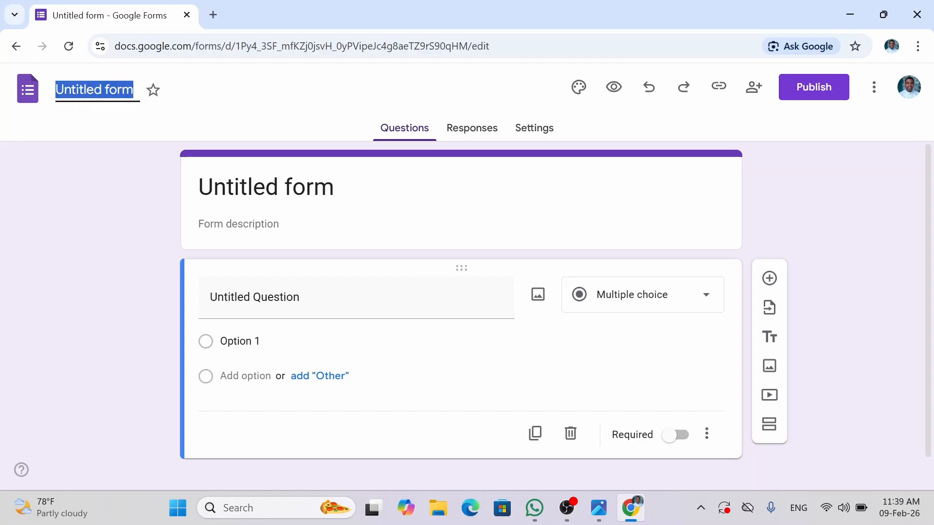
type("G")
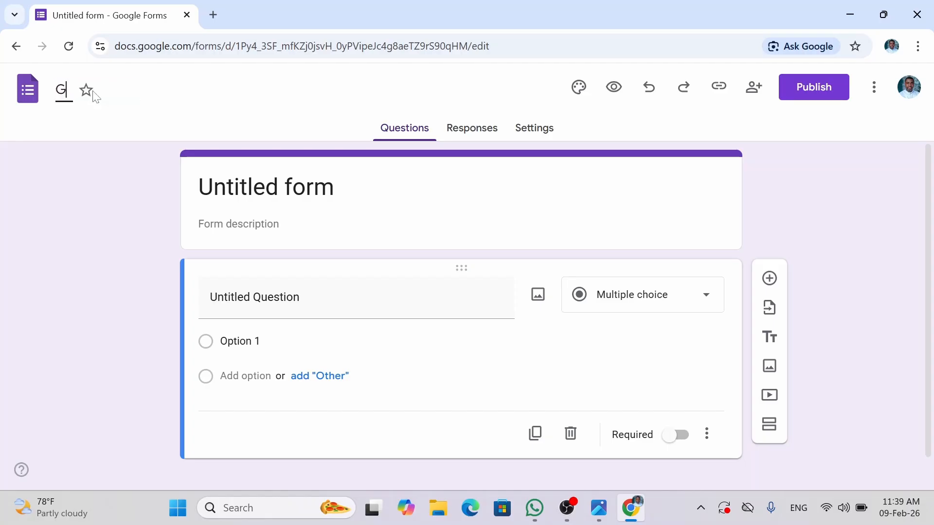
type("eneral Info")
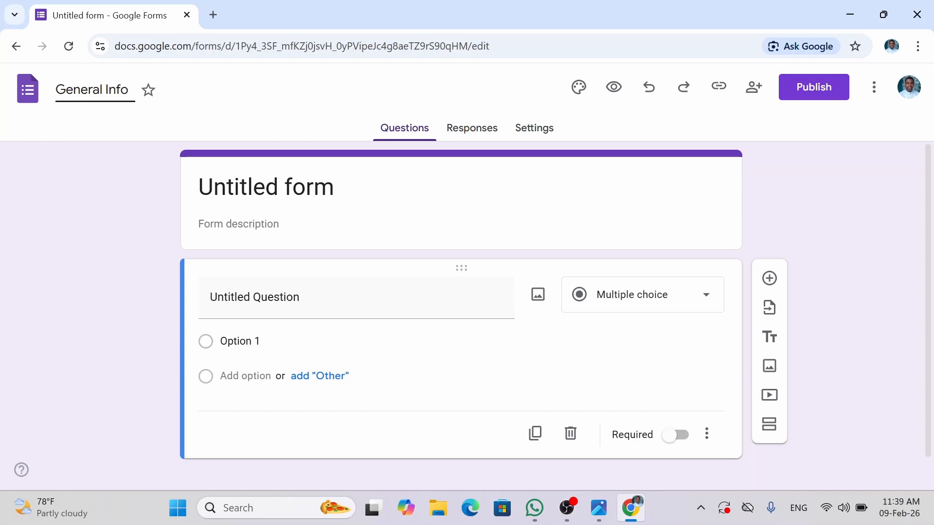
type(".")
left_click(332, 196)
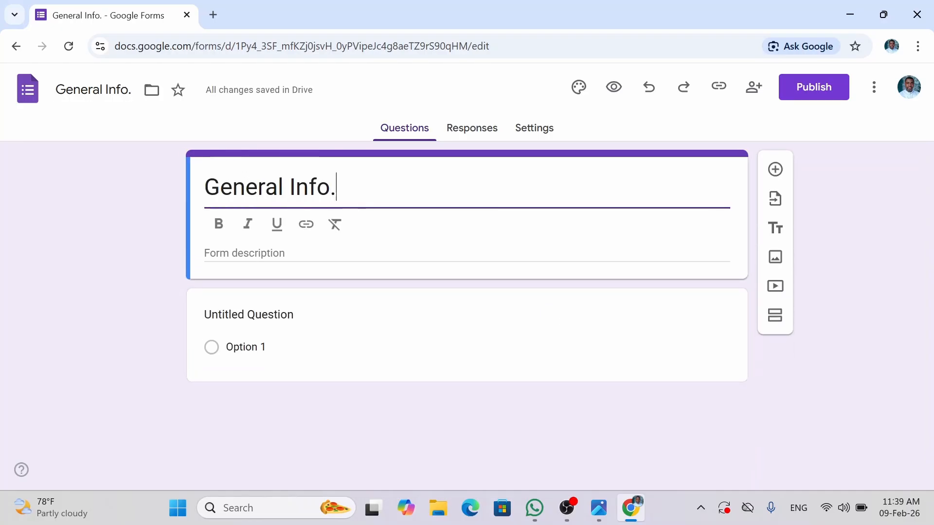
key("BackSpace")
key("BackSpace")
key("BackSpace")
key("BackSpace")
key("BackSpace")
key("BackSpace")
key("BackSpace")
key("BackSpace")
key("BackSpace")
key("BackSpace")
key("BackSpace")
key("BackSpace")
key("BackSpace")
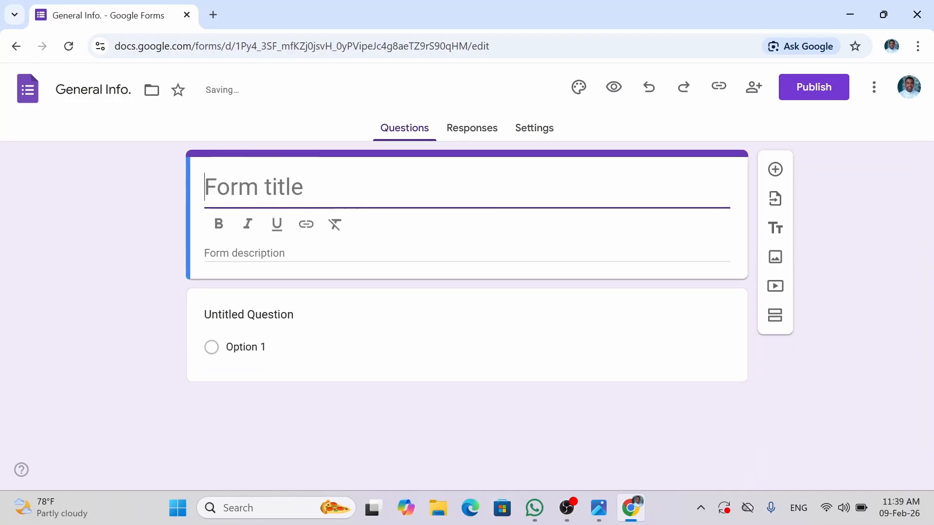
key("ctrl+z")
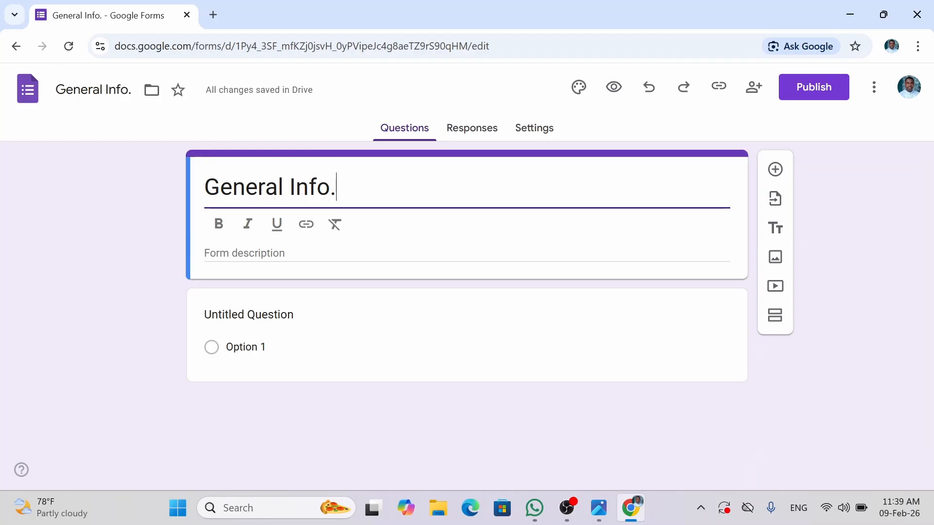
type("Pers")
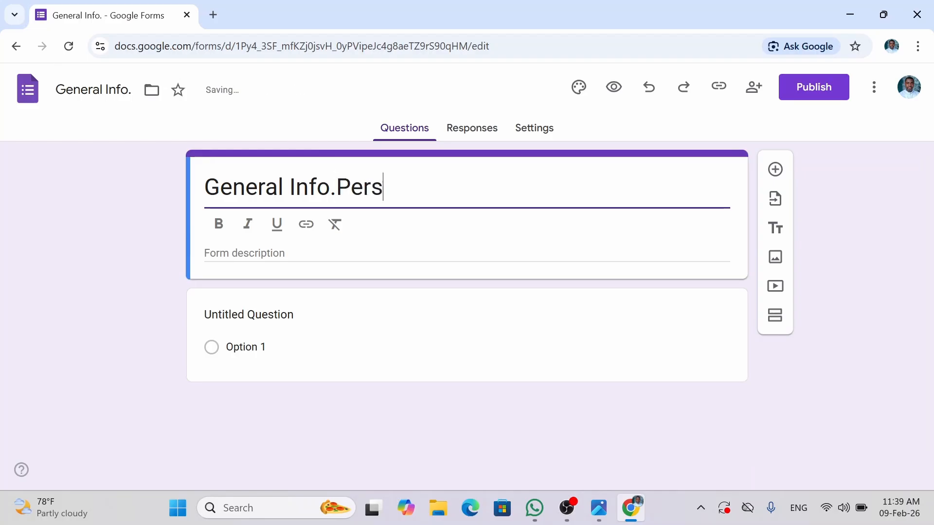
type("o")
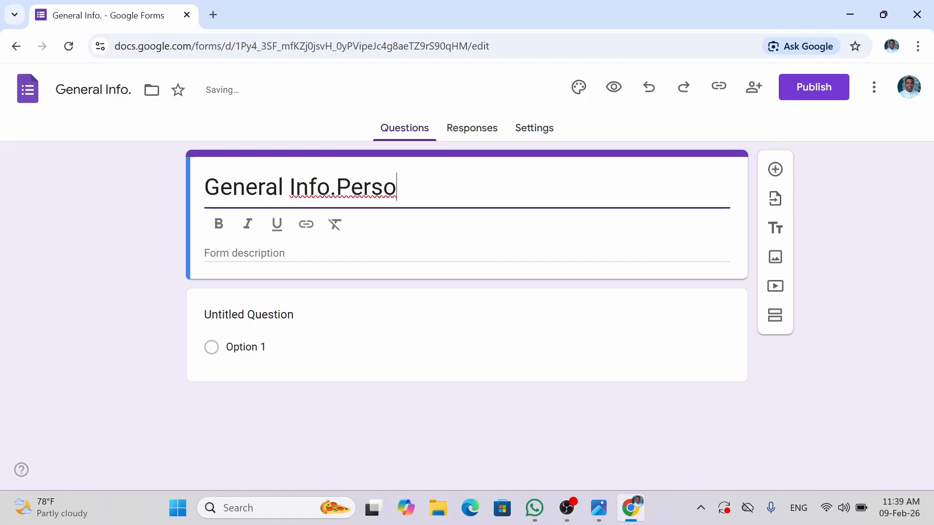
type("nal Info")
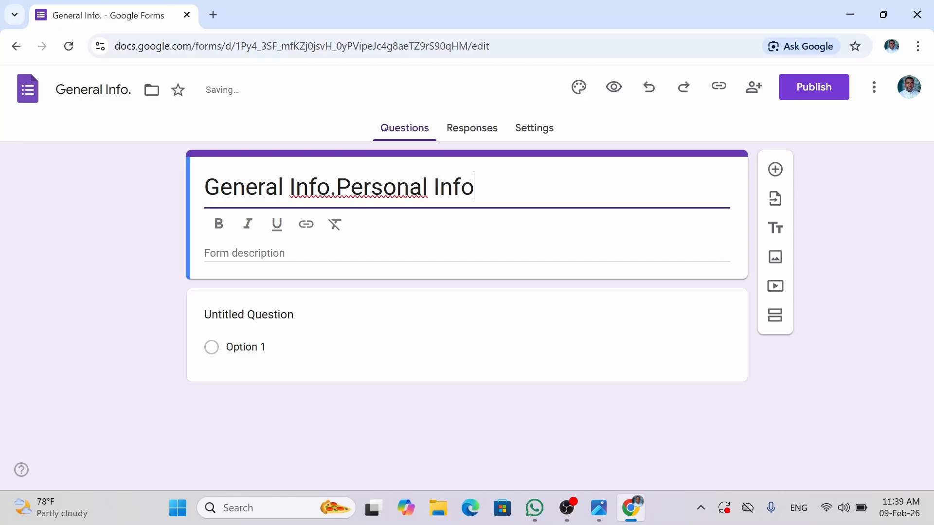
type("rmat")
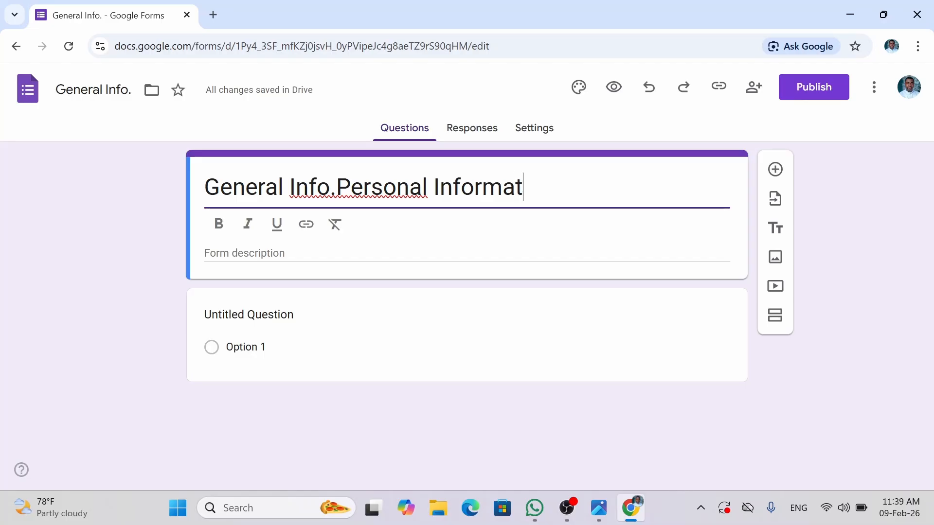
type("ion")
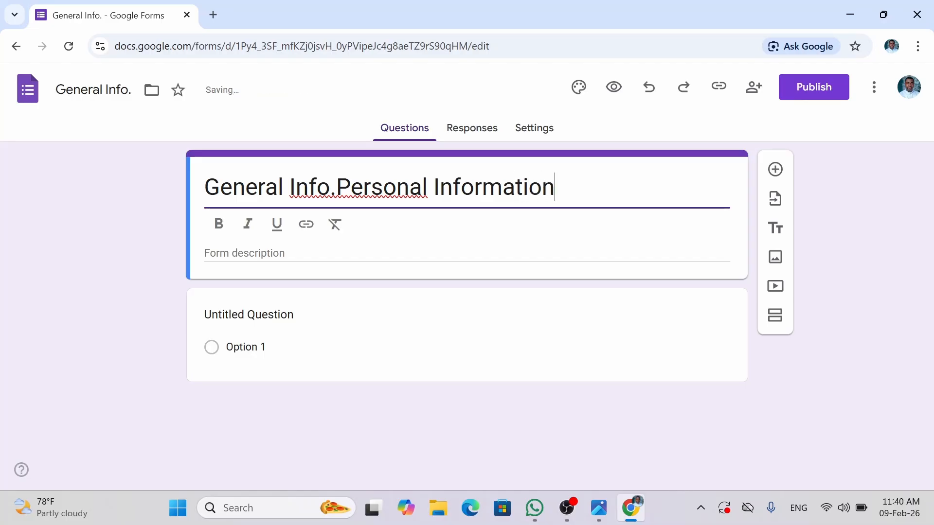
key("Home")
key("Delete")
key("Delete")
key("Delete")
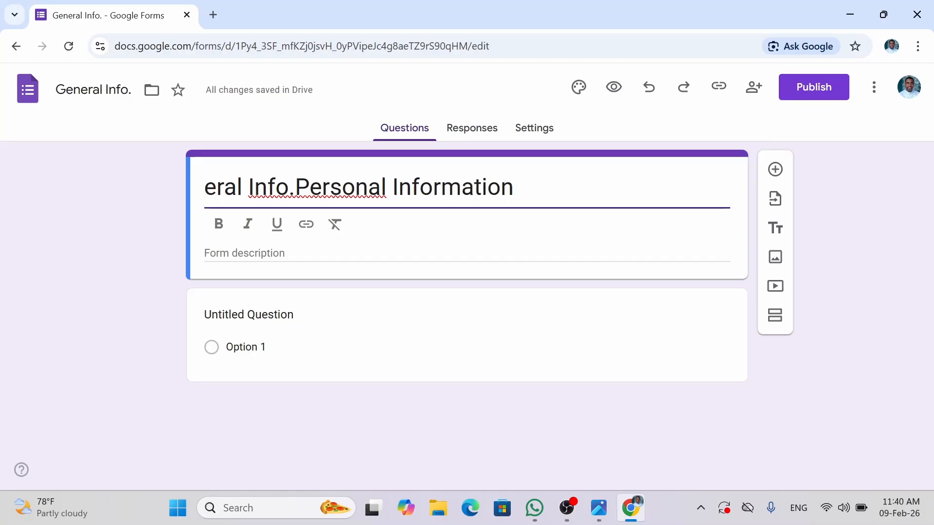
key("Delete")
key("Delete")
key("Delete")
key("Delete")
key("Delete")
key("Delete")
key("Delete")
key("Delete")
key("Delete")
key("Delete")
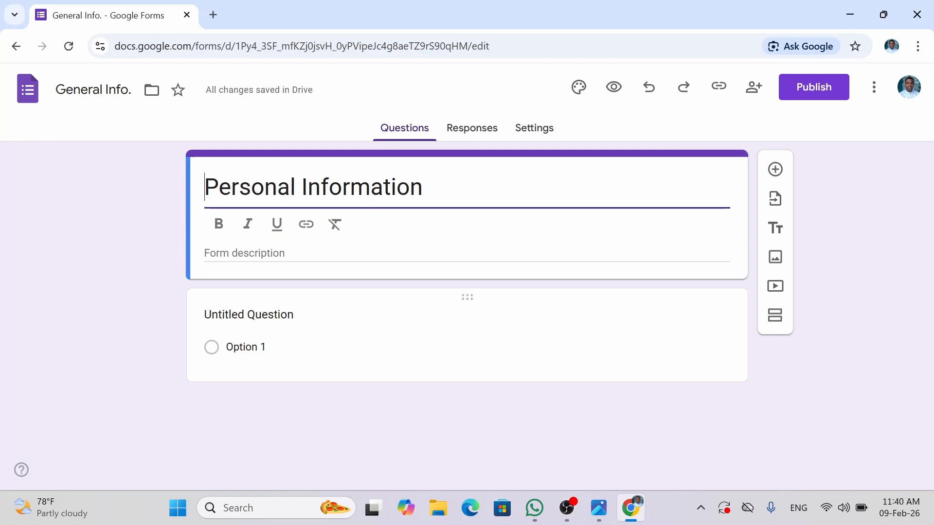
- Add the description 'Tell us about you' under the Personal Information title
left_click(816, 380)
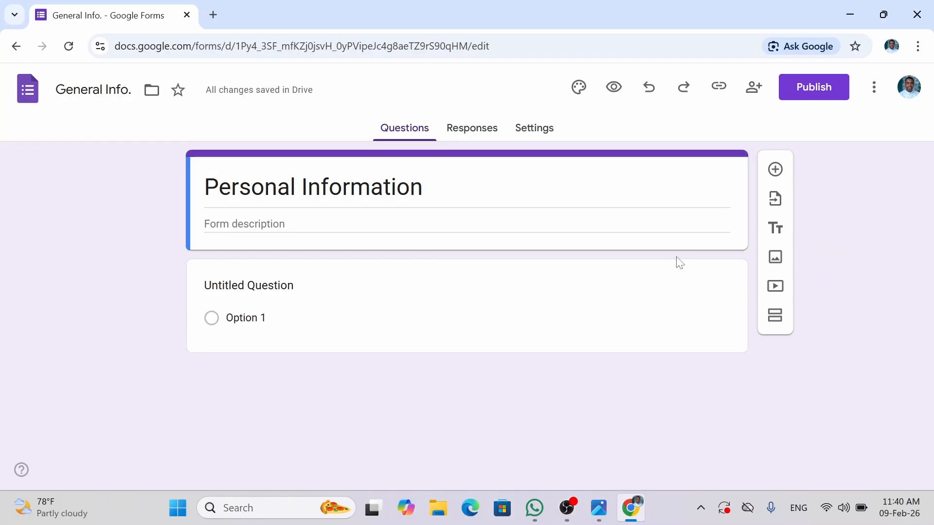
left_click(244, 224)
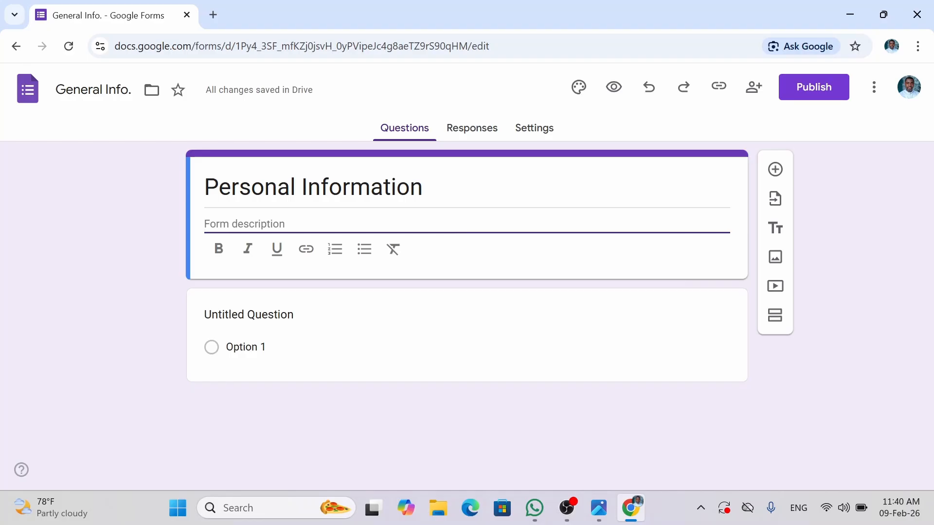
type("Te")
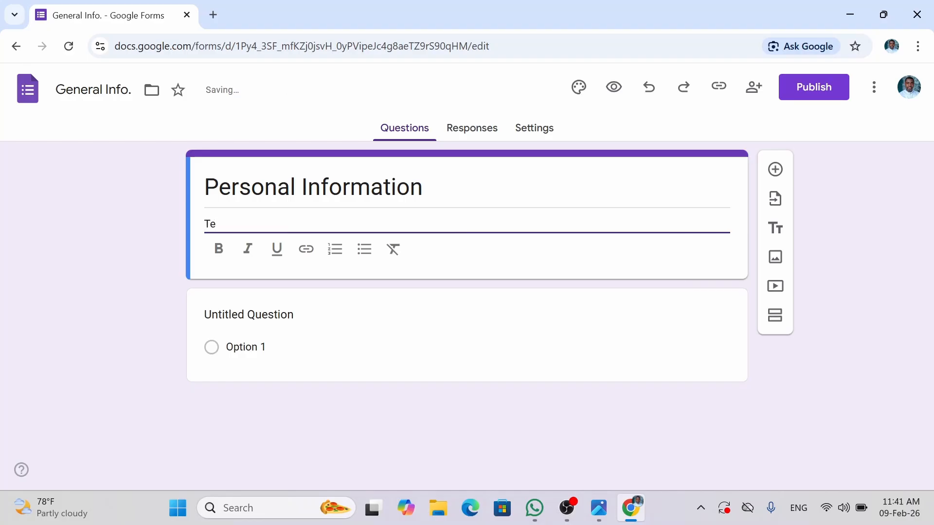
type("ll us about you")
left_click(823, 298)
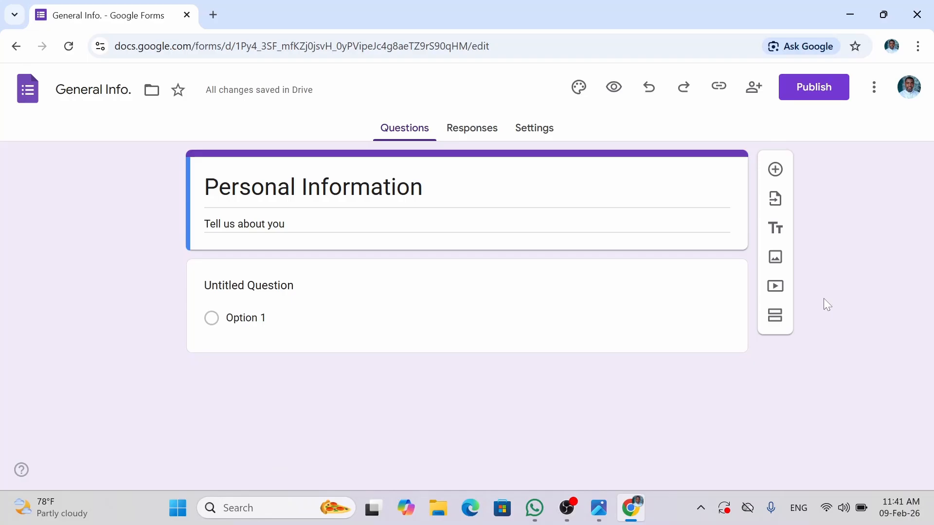
key("ctrl+f")
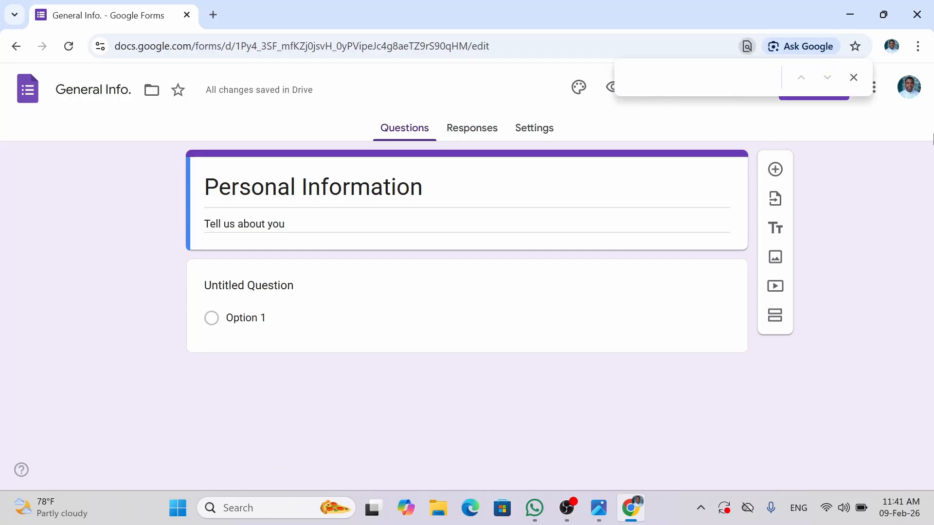
left_click(854, 77)
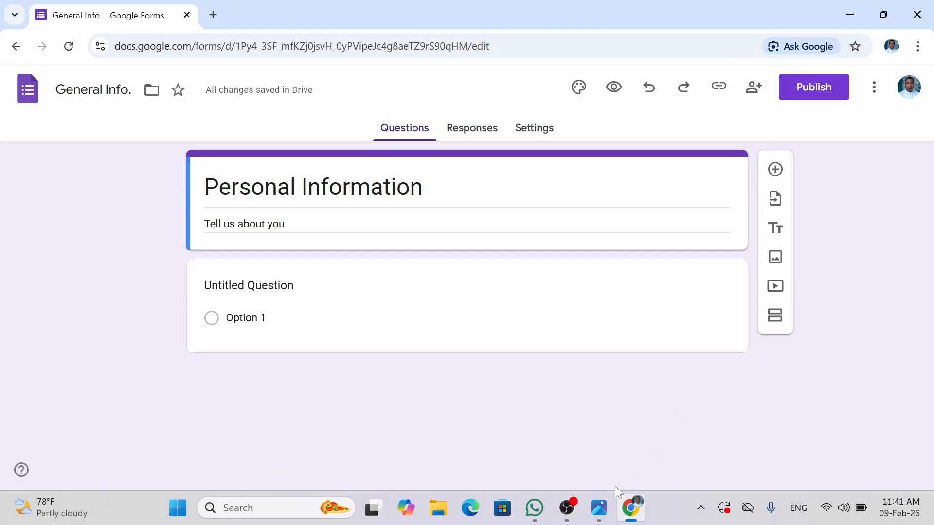
mouse_move(606, 508)
left_click(229, 431)
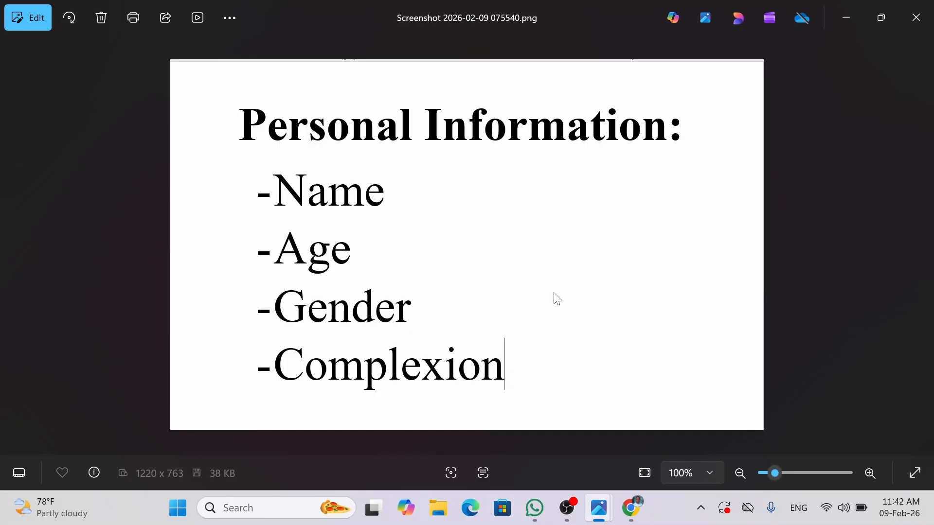
left_click(846, 18)
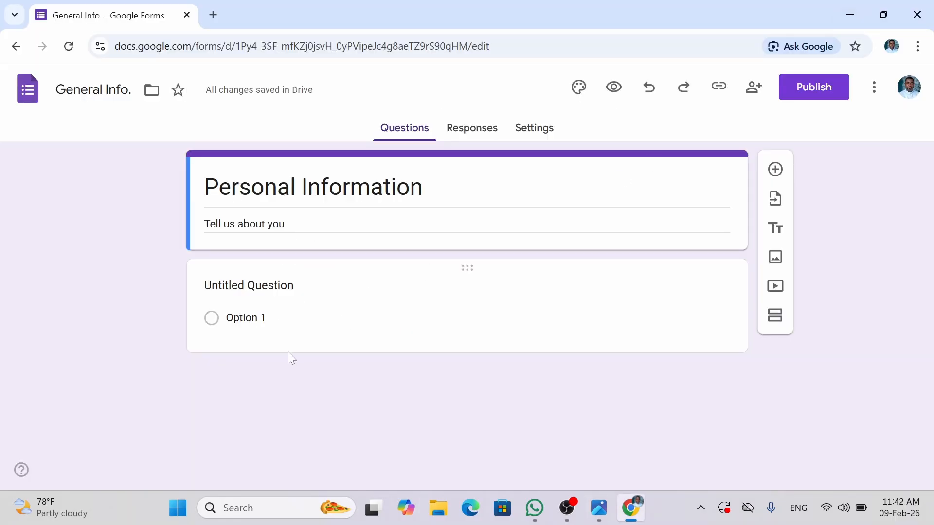
- Title the first question 'Name', keep it as Short answer, and make it required
left_click(249, 285)
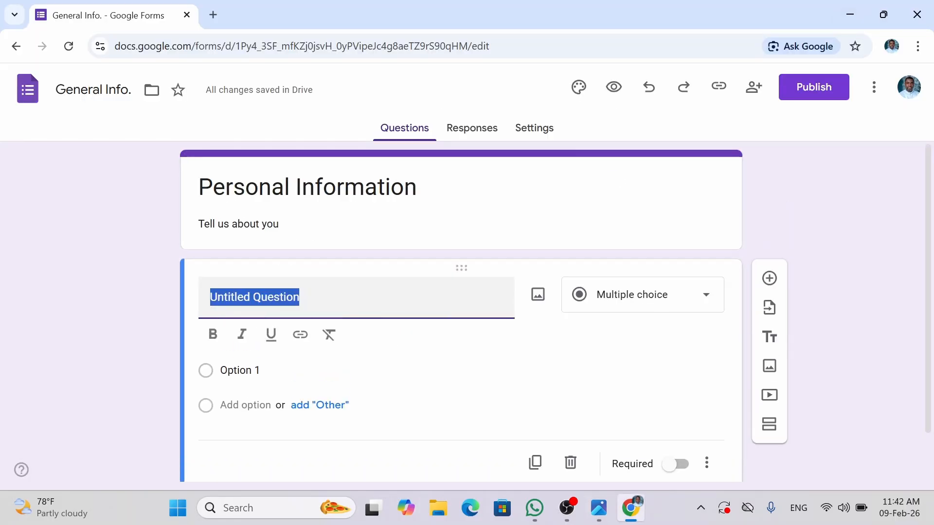
type("N")
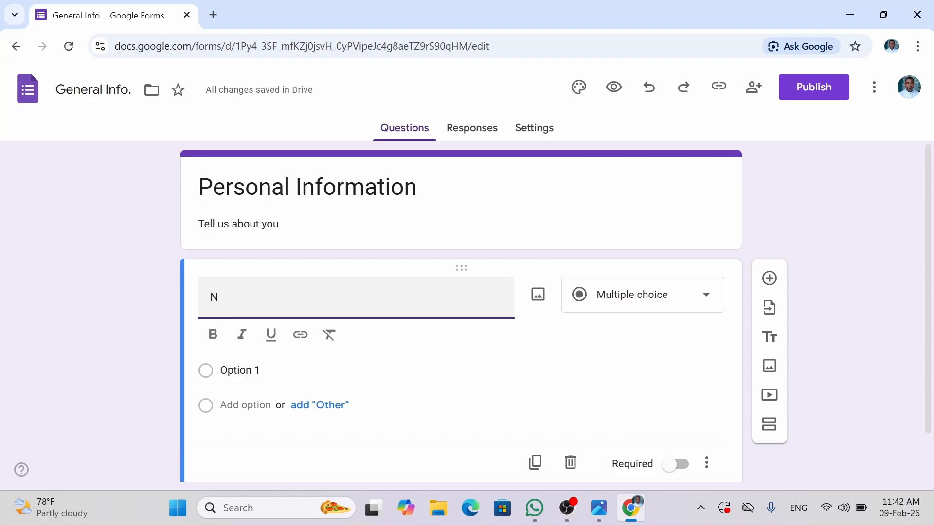
type("me")
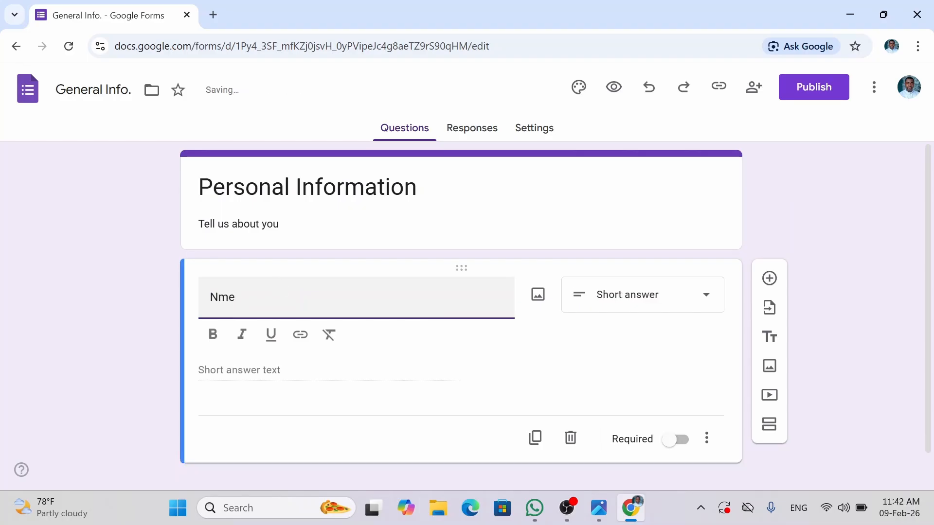
key("BackSpace")
key("BackSpace")
type("ame")
left_click(279, 381)
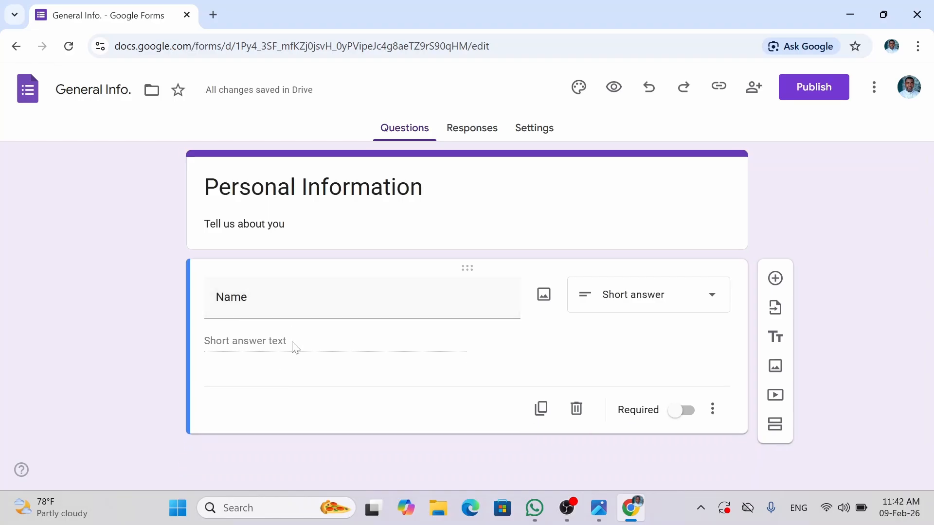
left_click(709, 293)
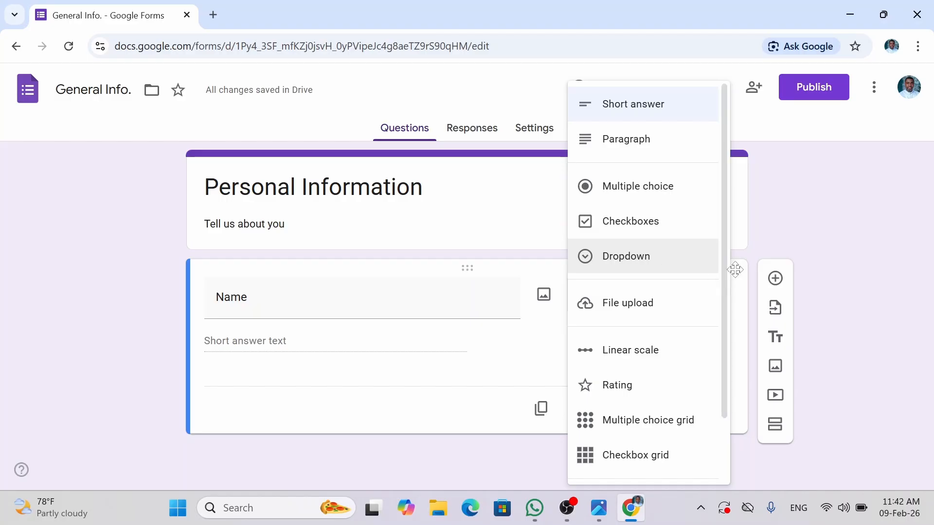
left_click(745, 253)
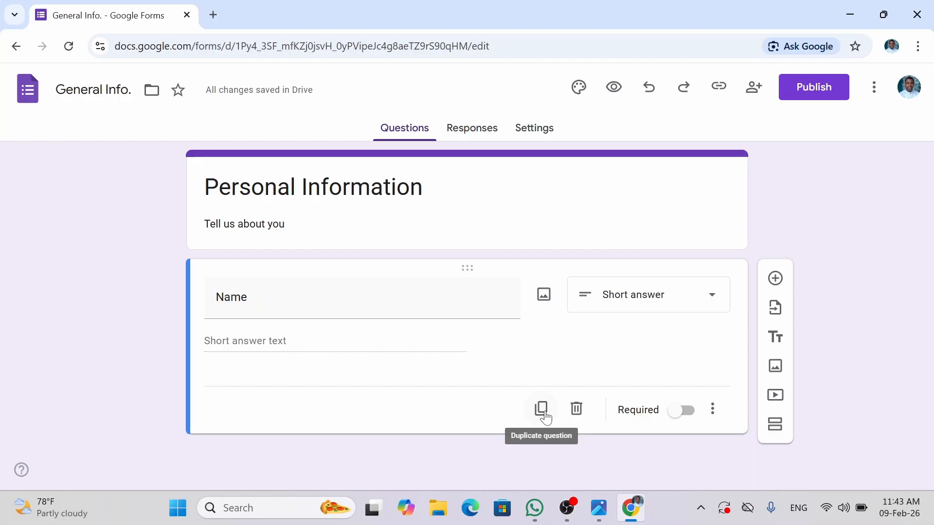
left_click(680, 412)
- Add a new multiple-choice question titled 'Gender' below Name
left_click(775, 279)
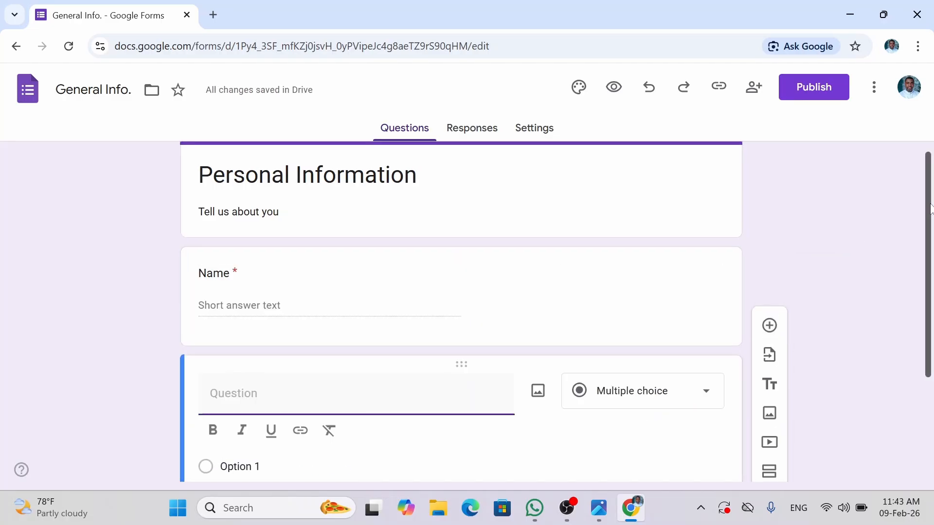
scroll(929, 287, "down", 2)
mouse_move(929, 282)
left_mouse_down()
mouse_move(926, 260)
mouse_move(925, 276)
left_mouse_up()
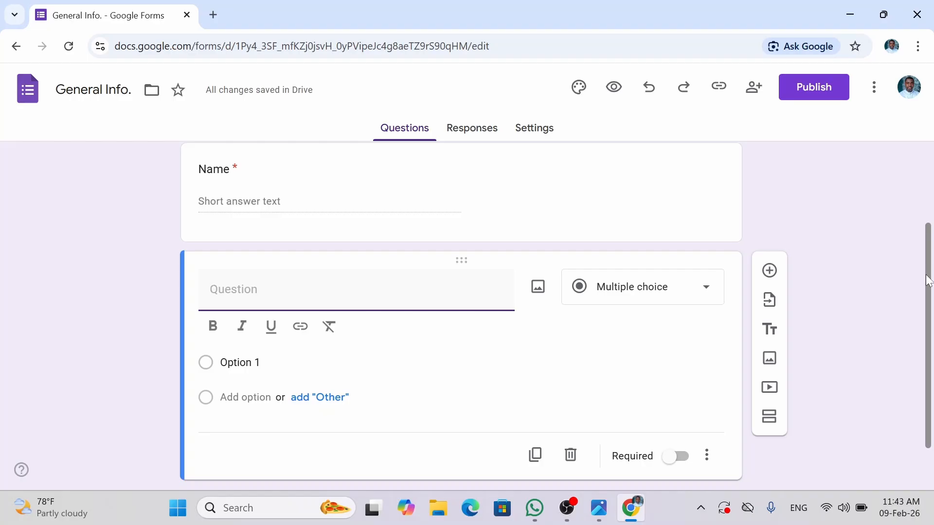
type("Ge")
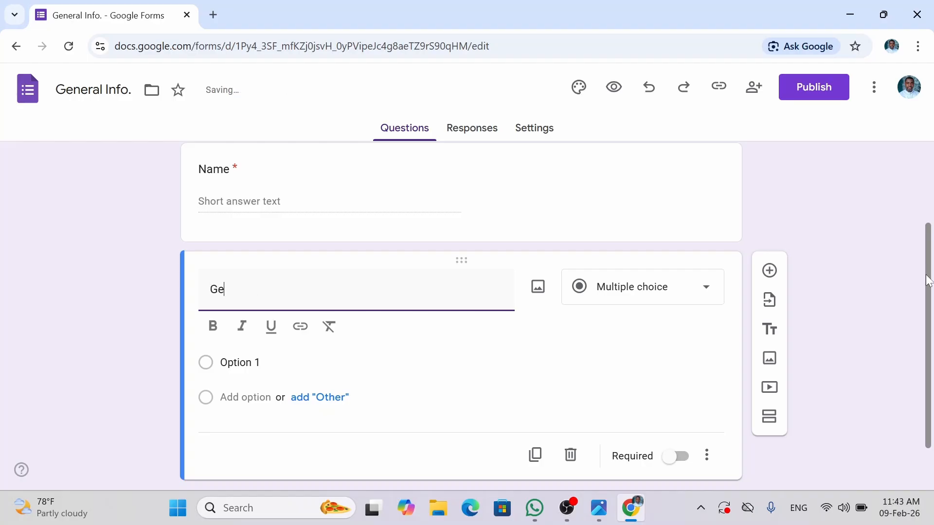
type("nder")
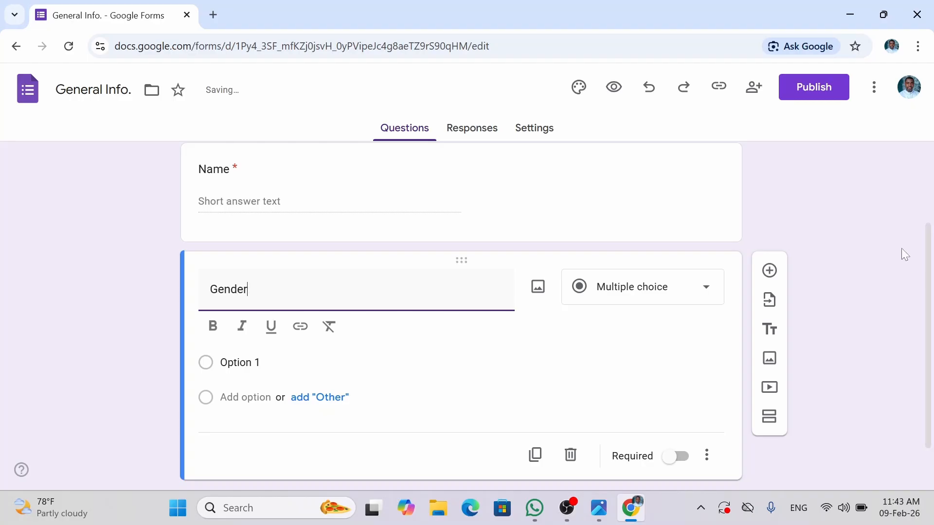
left_click(673, 290)
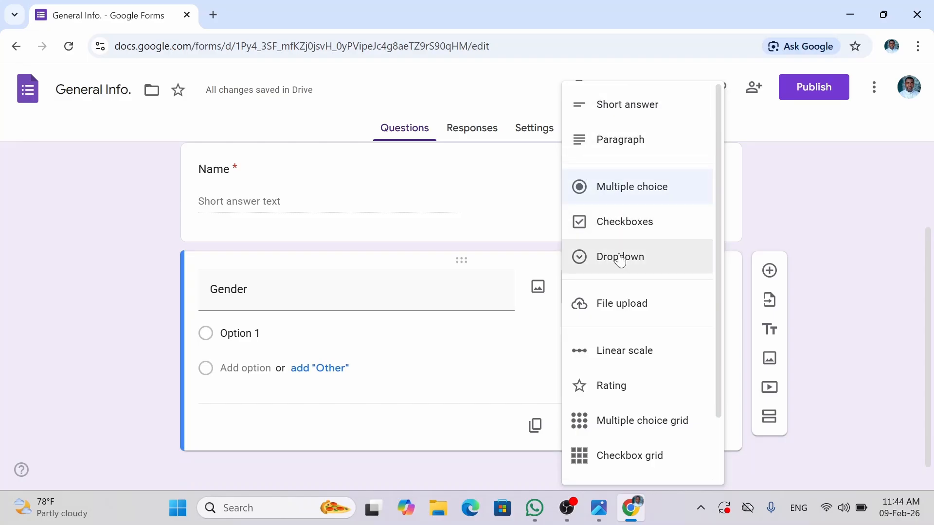
left_click(626, 195)
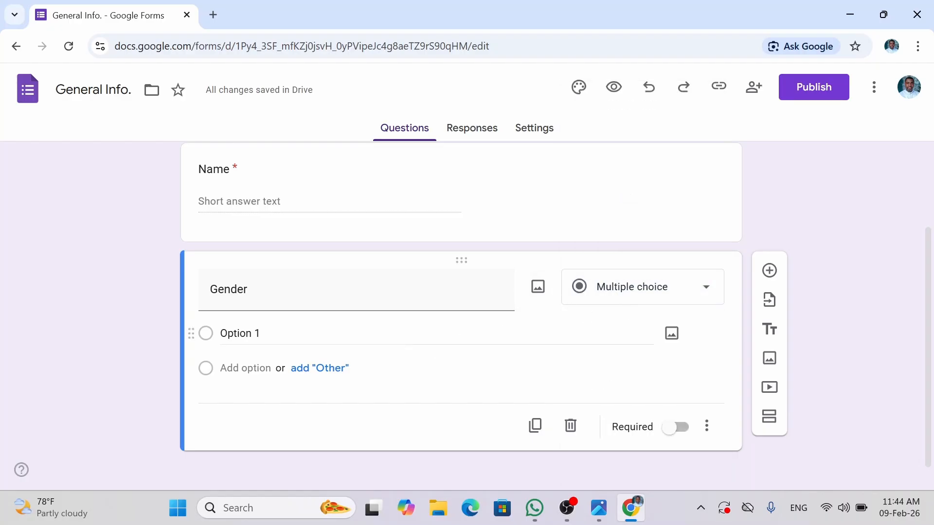
- Fill the Gender options with Male, Female and Prefer not to say
left_click(258, 333)
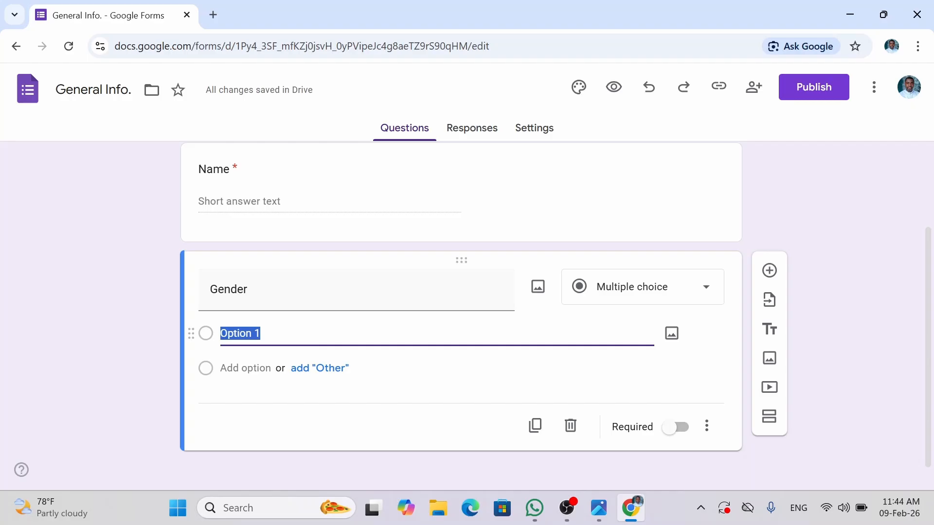
type("Ma")
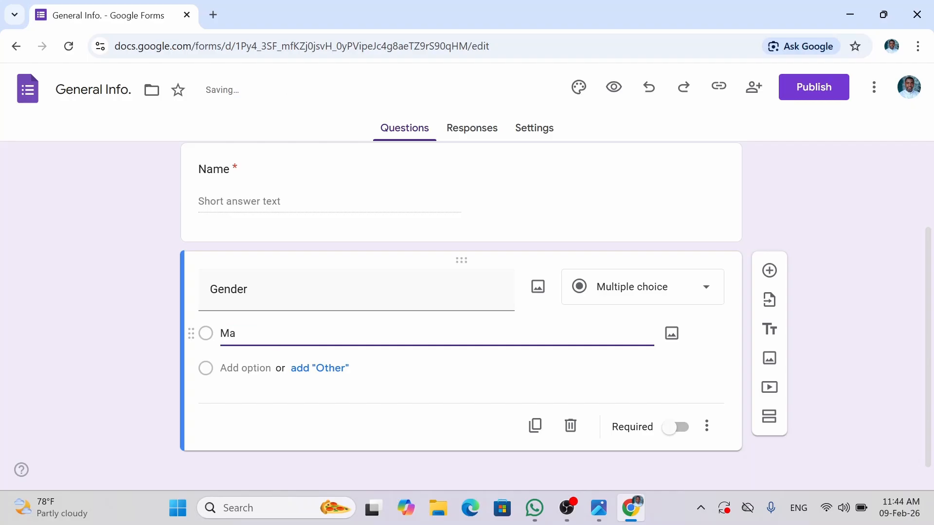
type("le")
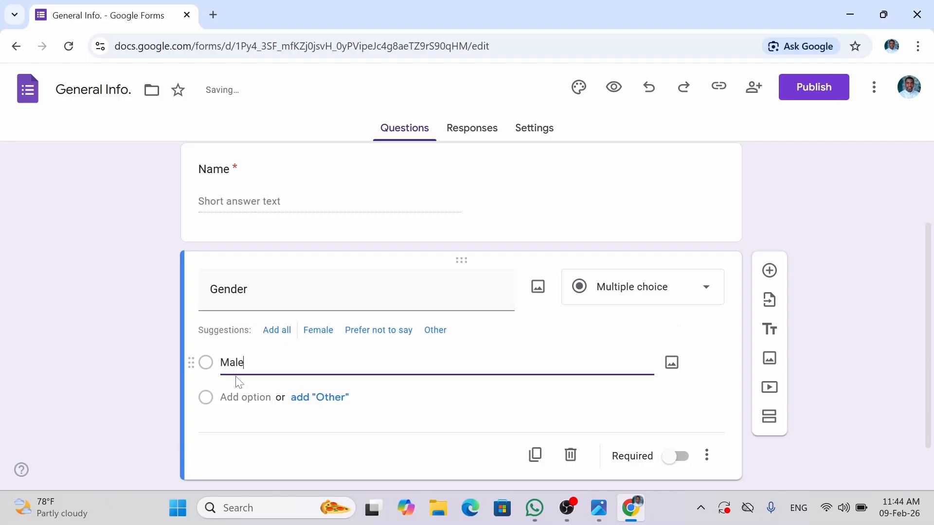
left_click(243, 397)
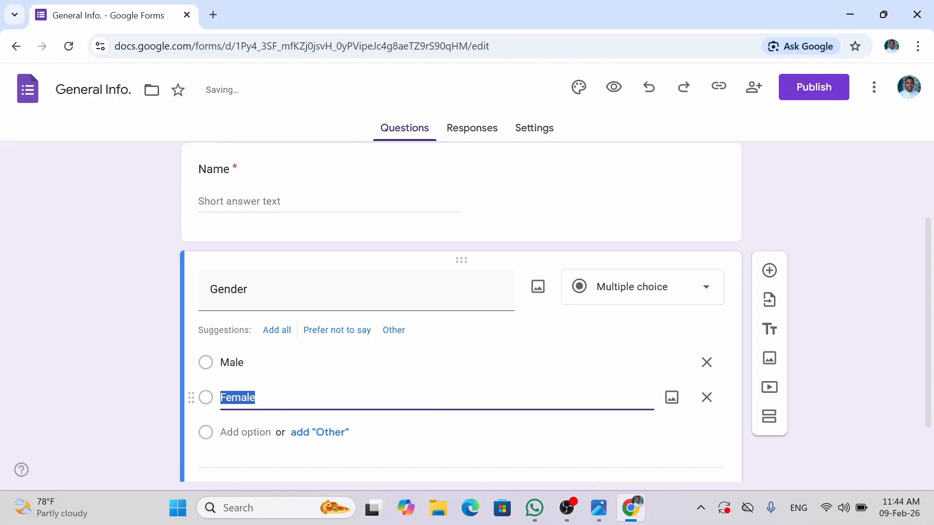
left_click(830, 422)
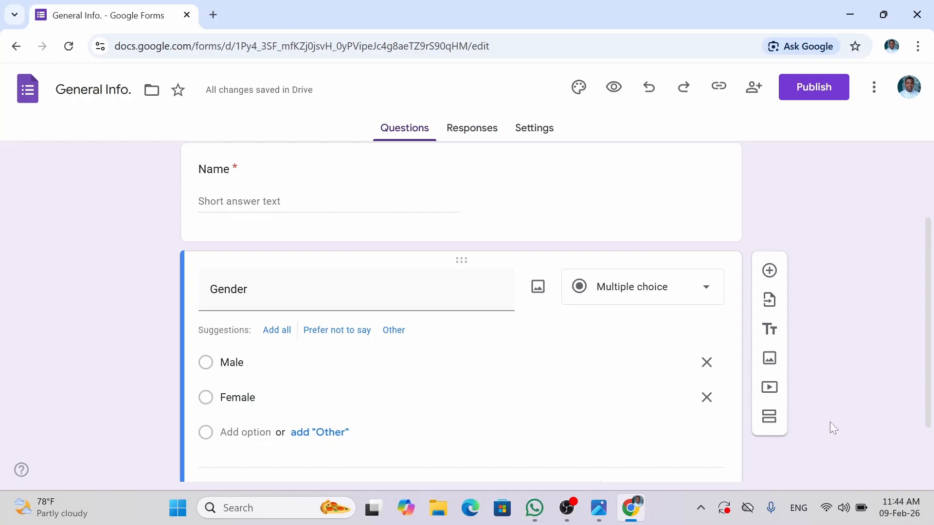
left_click(252, 434)
left_click(846, 417)
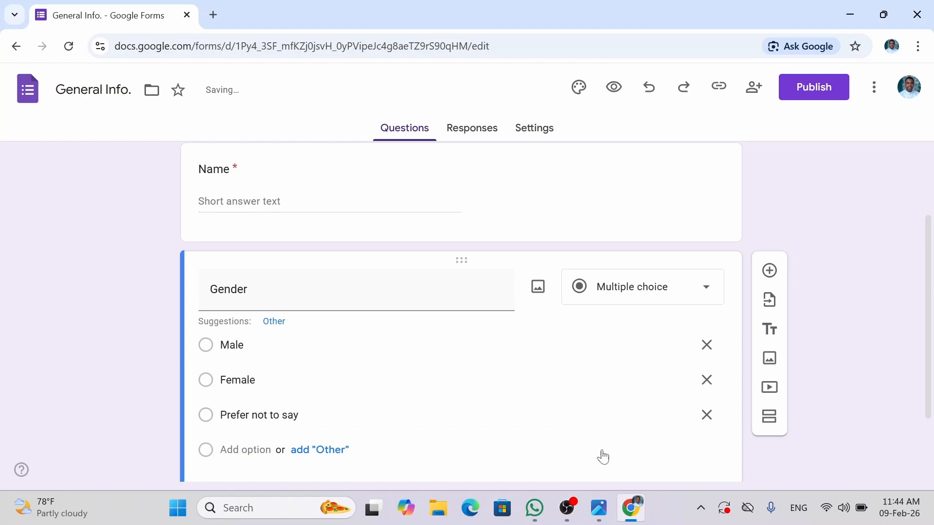
left_click(245, 450)
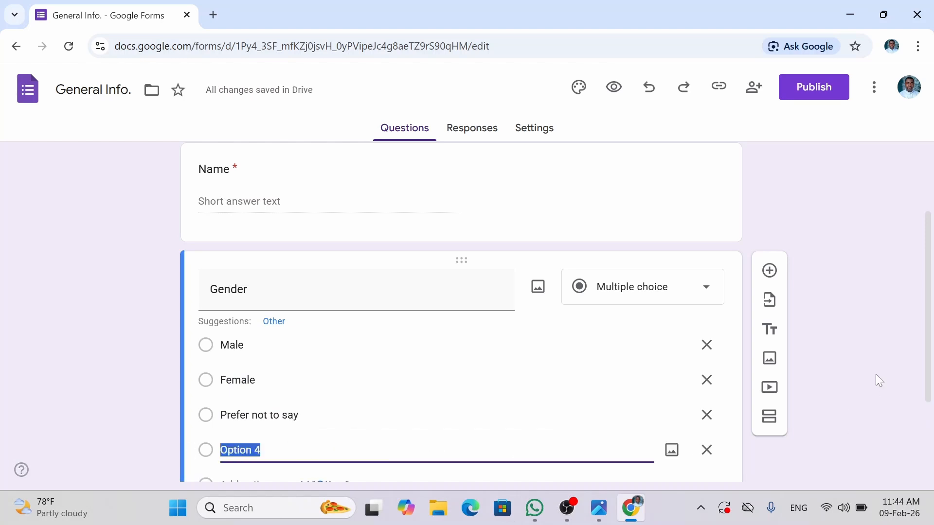
scroll(681, 370, "down", 1)
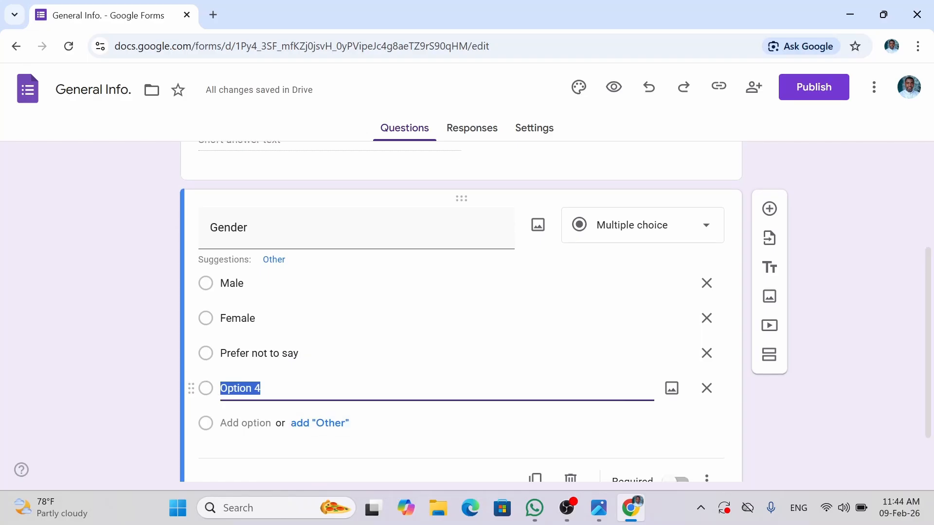
left_click(281, 395)
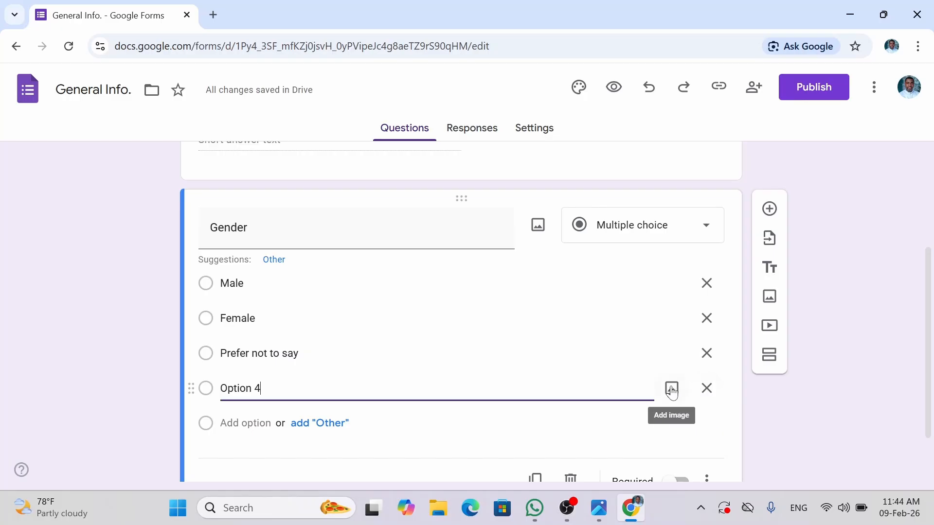
left_click(707, 389)
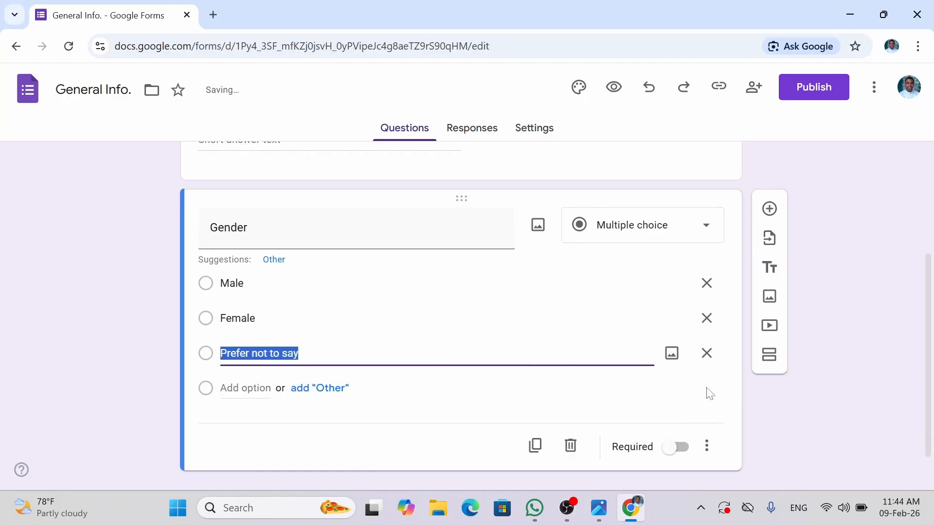
left_click(876, 326)
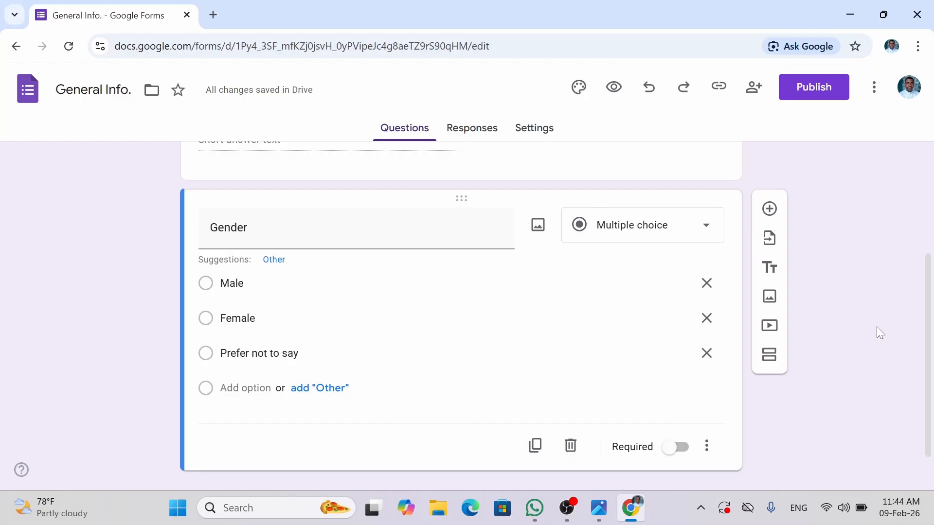
key("ctrl+f")
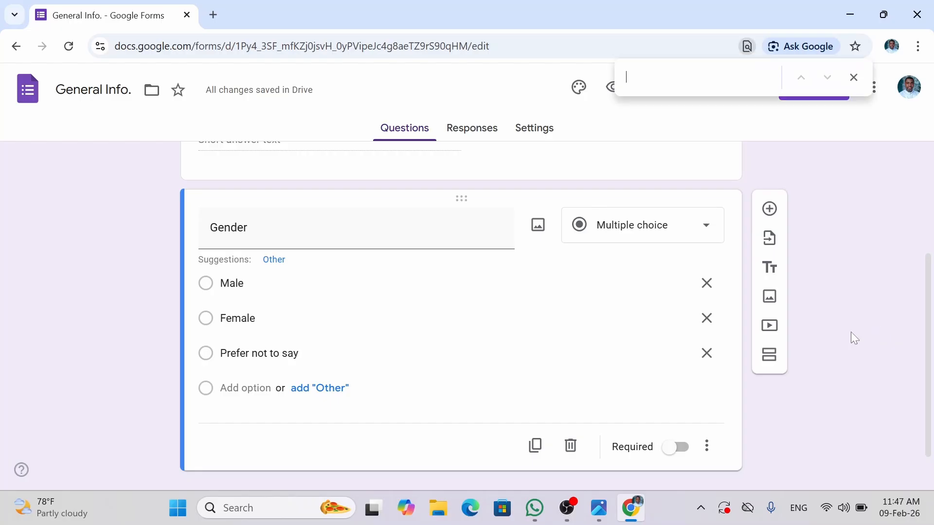
- Insert 'Non-Binary' before 'Prefer not to say' in the Gender options
left_click(713, 359)
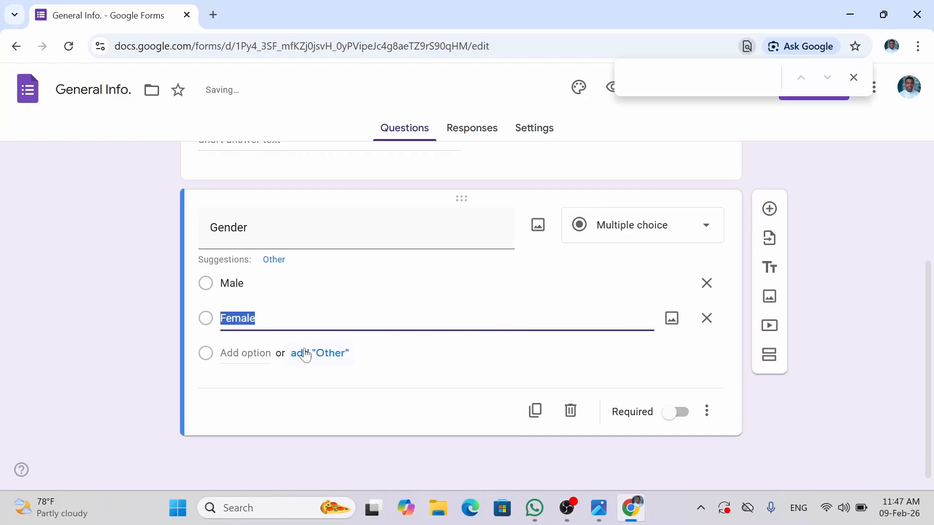
left_click(245, 353)
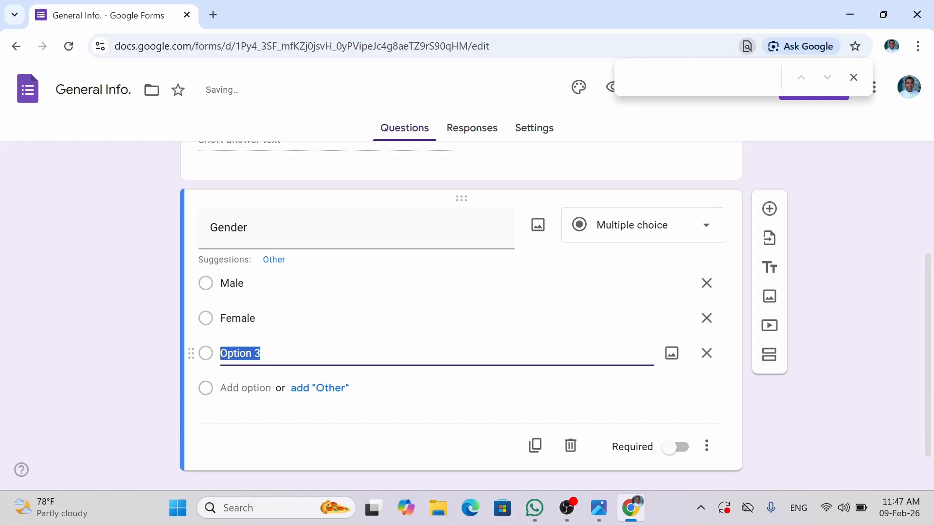
type("Non")
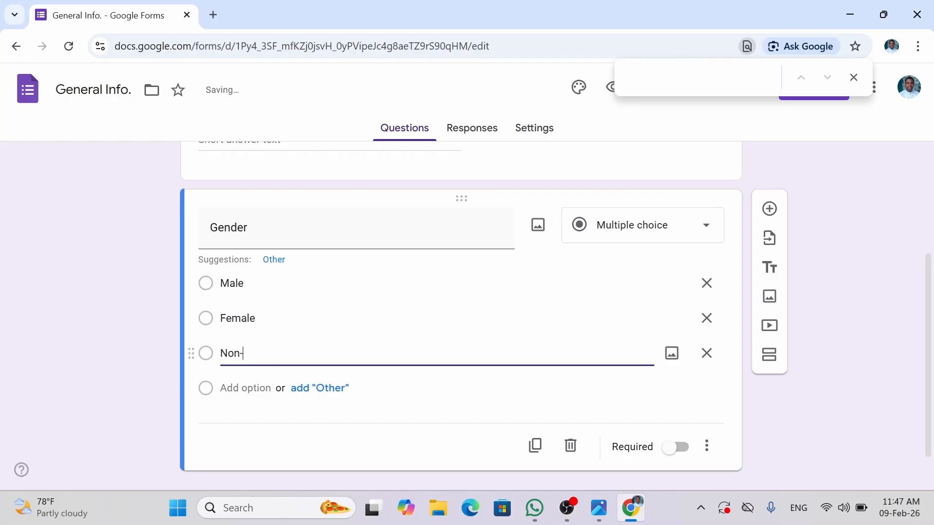
type("-Binary")
key("Return")
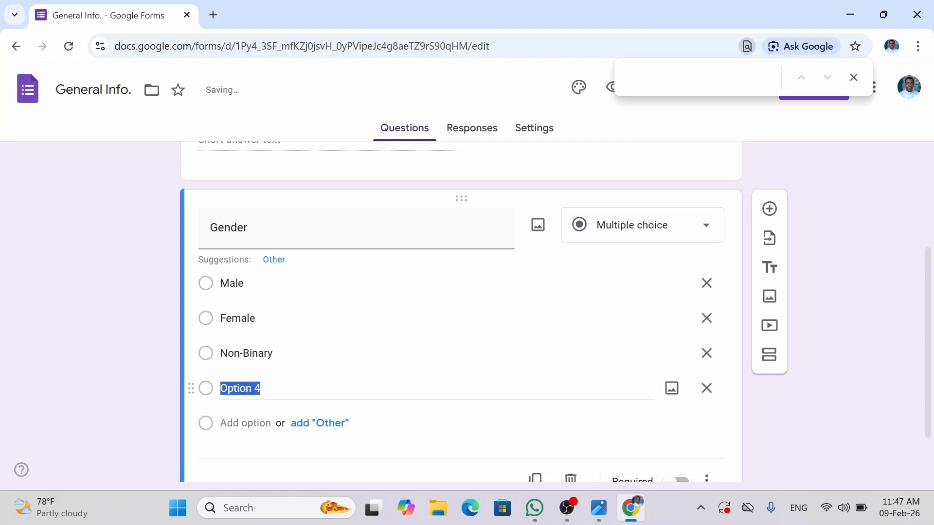
type("Prefer")
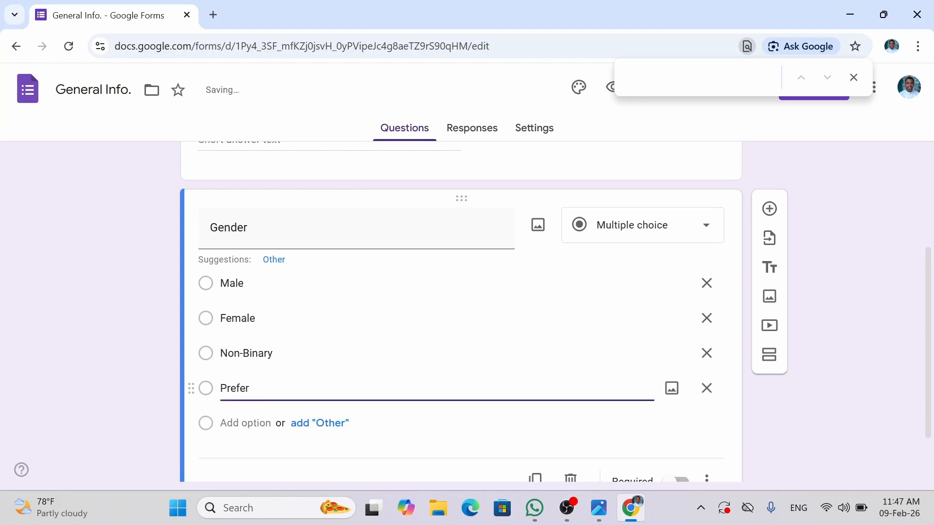
type(" not to say")
left_click(319, 424)
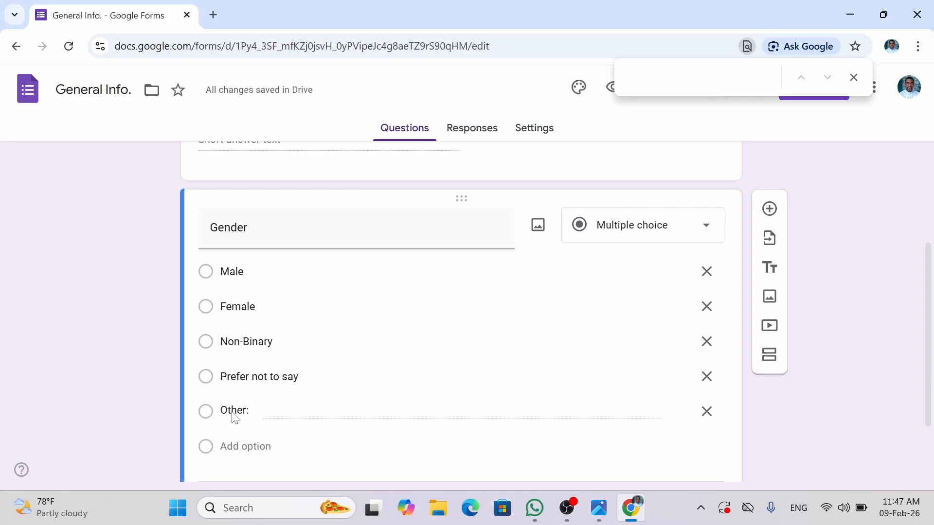
left_click(710, 414)
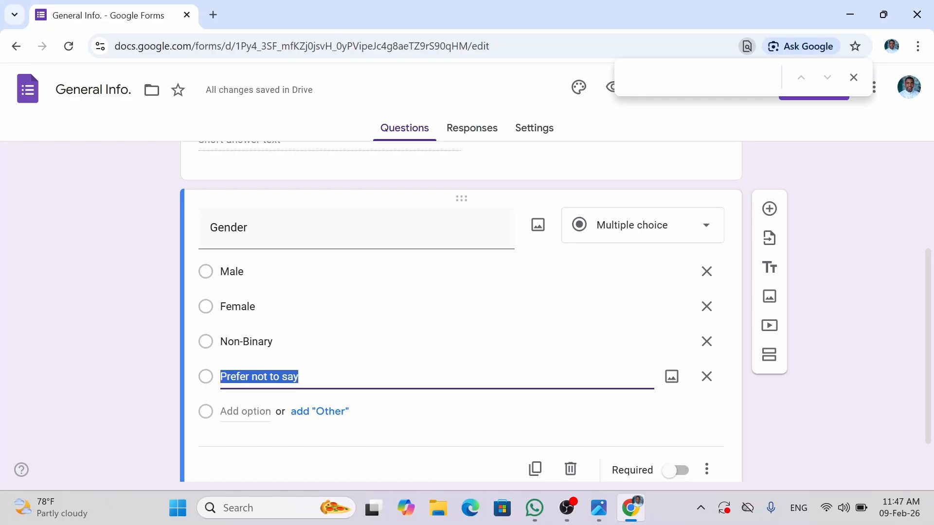
- Add an 'Other:' write-in choice to Gender and mark the question required
left_click(320, 412)
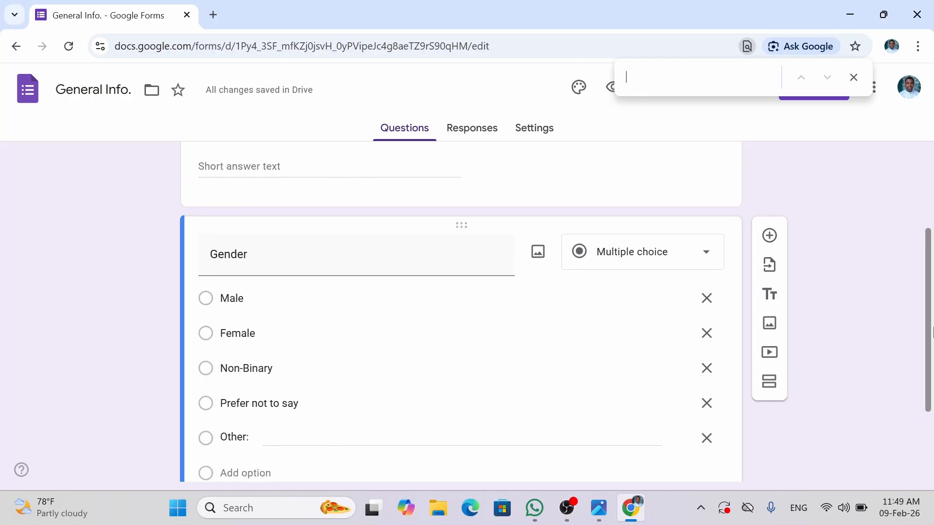
left_click_drag(932, 333, 932, 400)
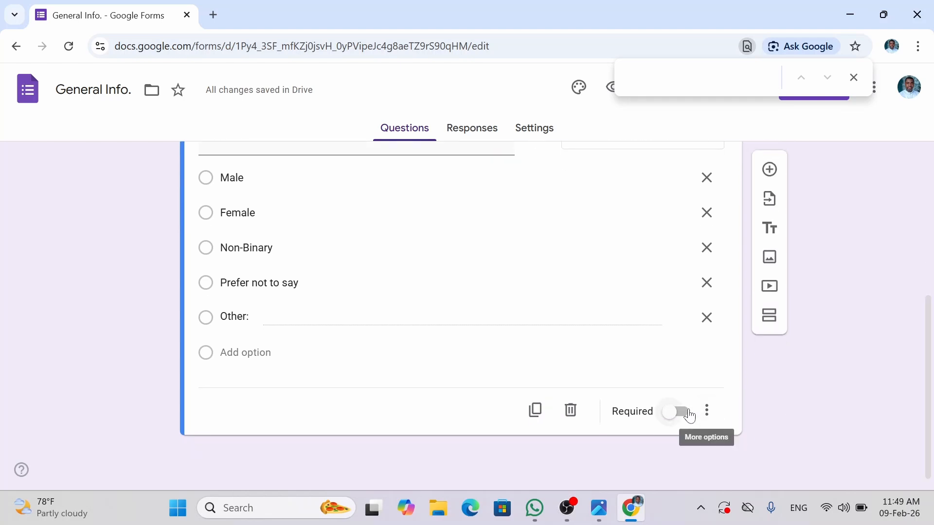
left_click(690, 415)
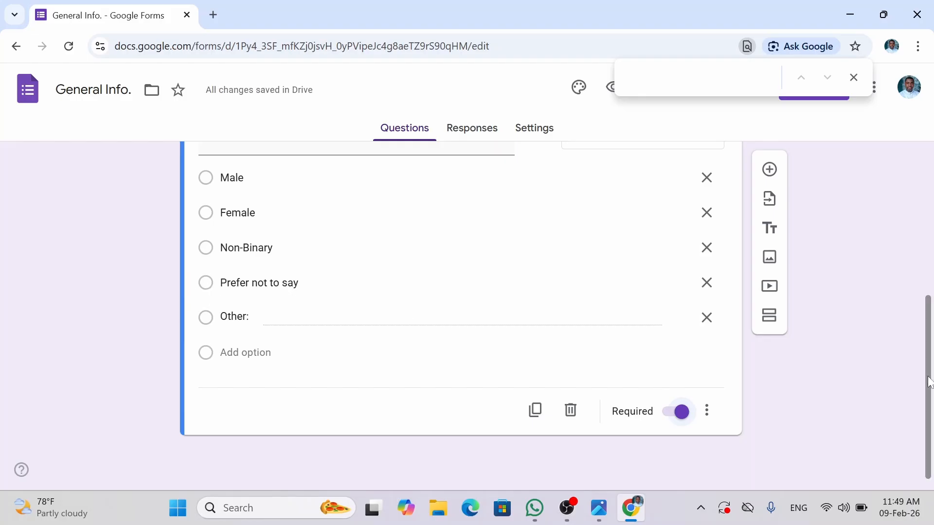
mouse_move(929, 382)
left_mouse_down()
mouse_move(929, 204)
mouse_move(931, 387)
left_mouse_up()
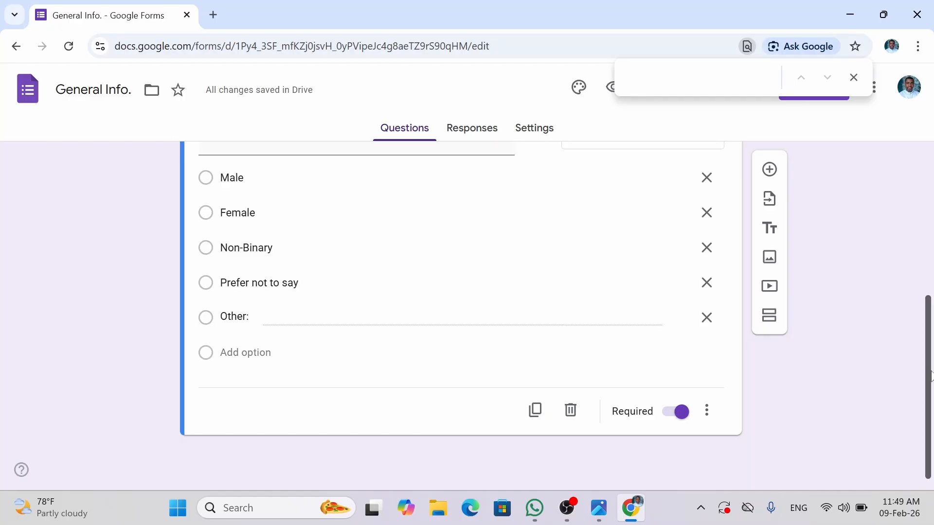
left_click_drag(931, 377, 928, 169)
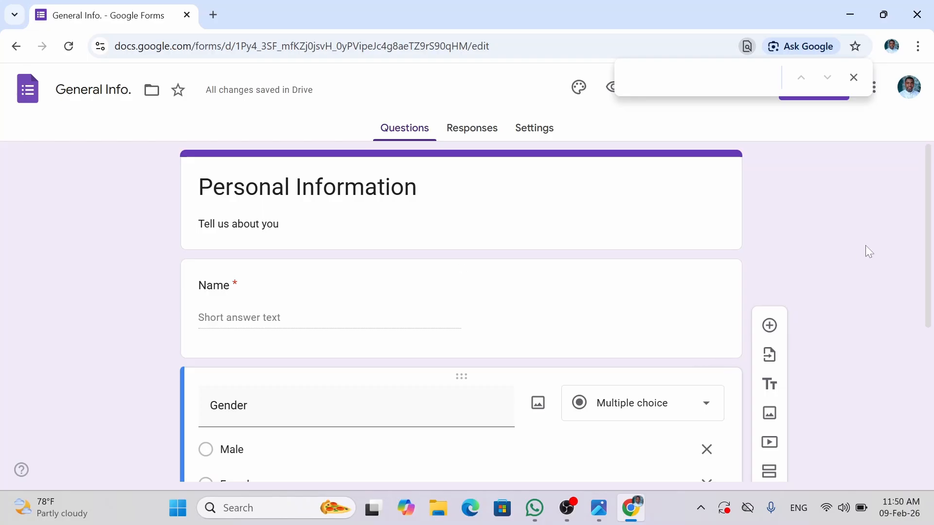
scroll(928, 312, "down", 2)
scroll(929, 312, "down", 3)
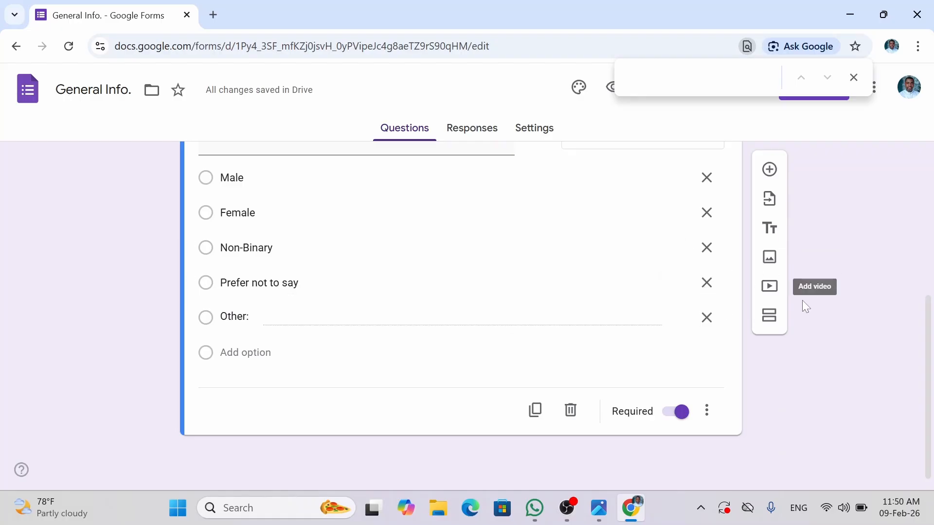
- Add a required short-answer question titled 'Age' below Gender
left_click(770, 170)
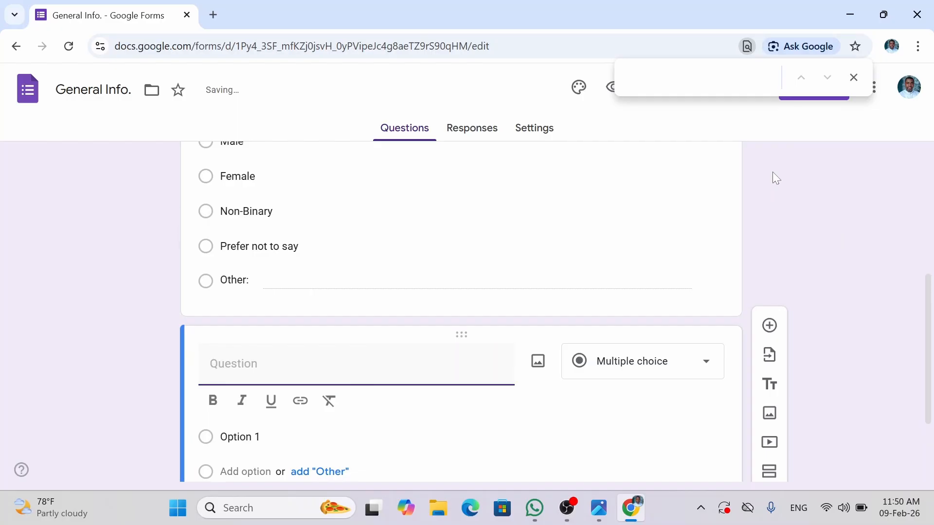
type("Age")
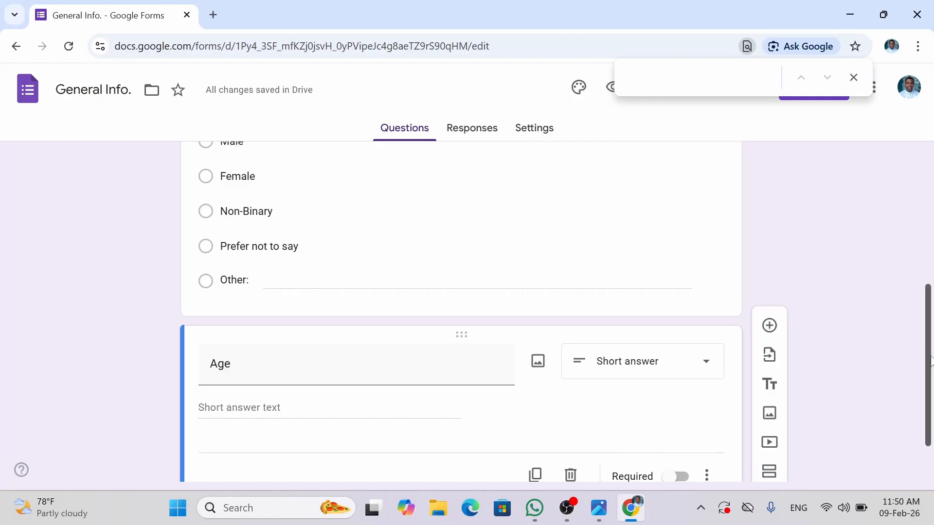
scroll(652, 433, "down", 1)
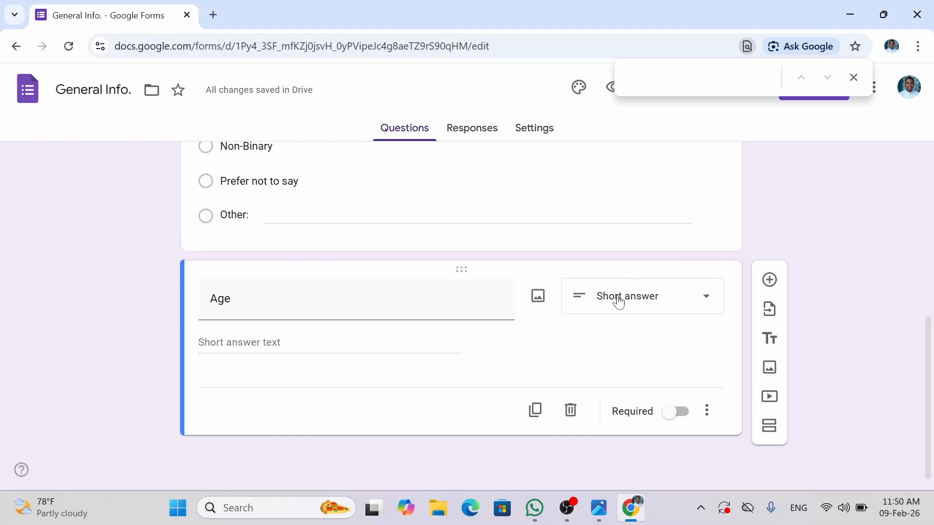
left_click(679, 413)
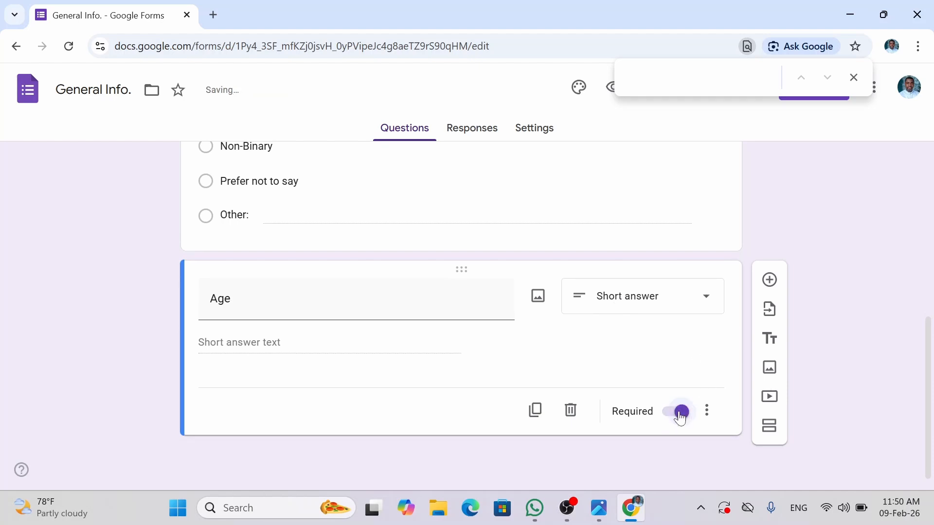
- Add a 'Complexion' question below Age and set it to Multiple choice
left_click(768, 281)
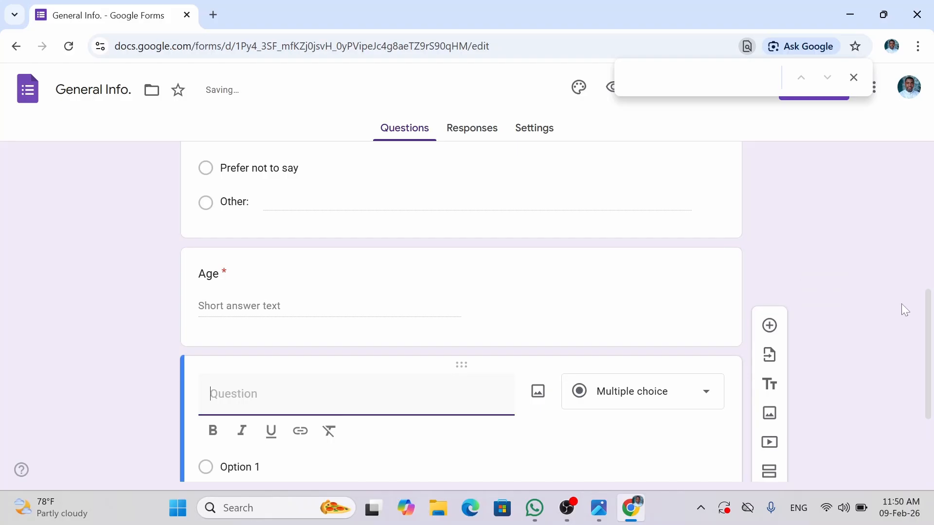
left_click_drag(927, 335, 918, 423)
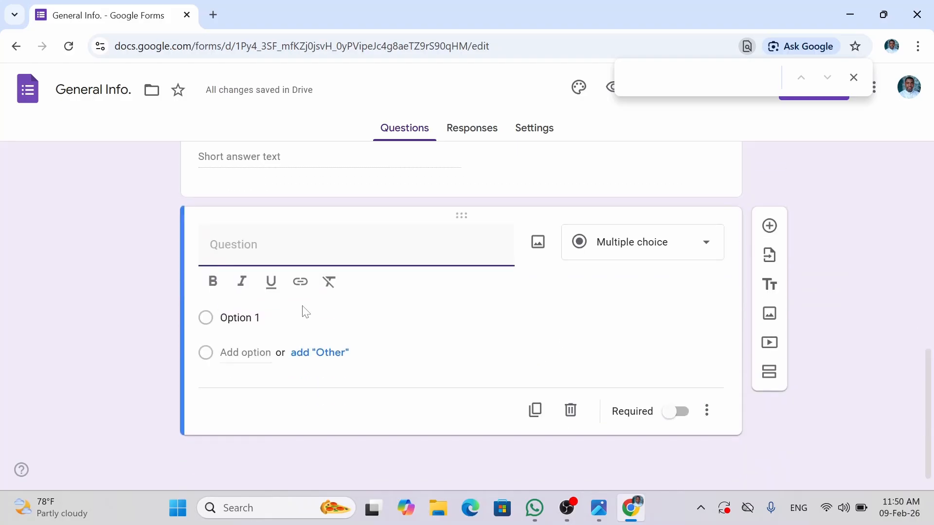
type("C")
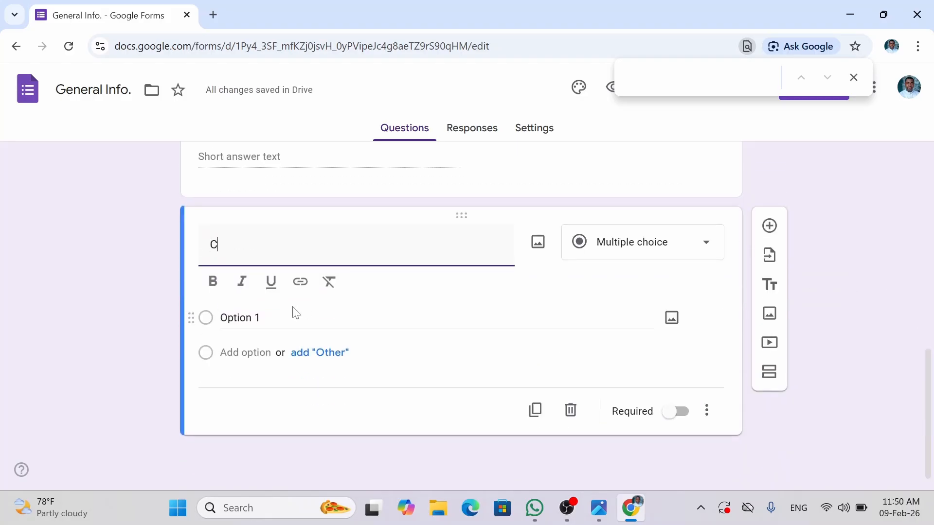
type("omplexion")
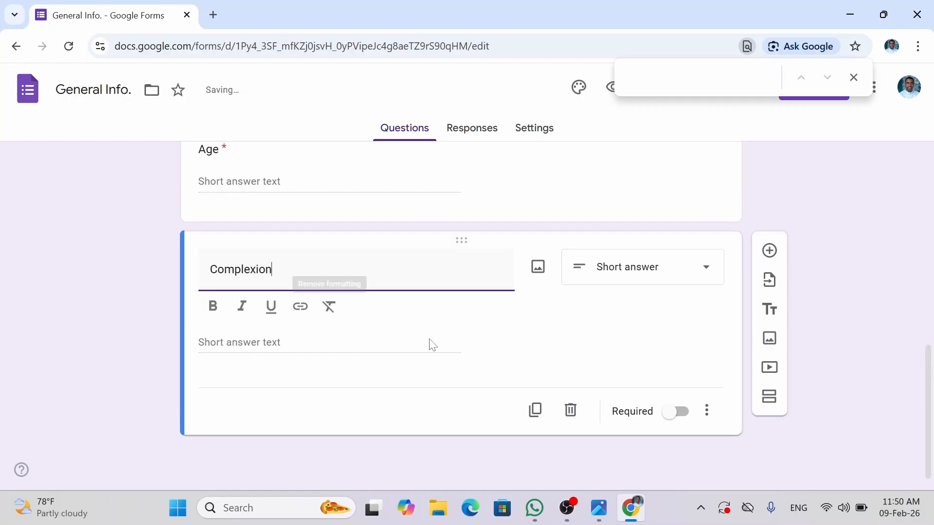
left_click(609, 274)
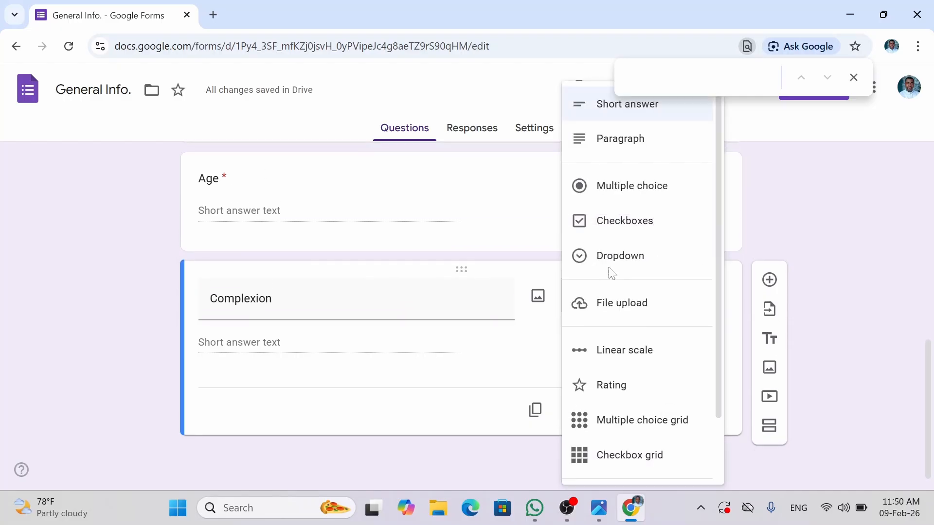
left_click(626, 188)
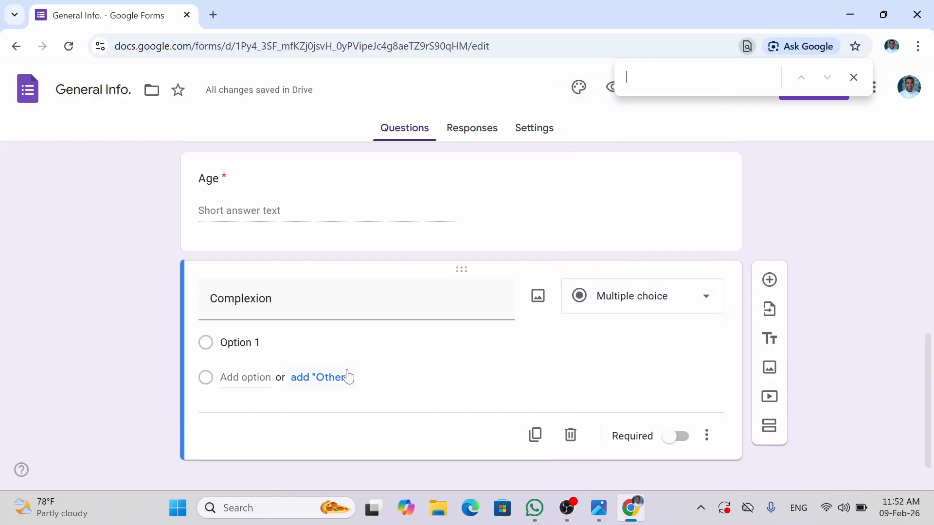
- Give Complexion the choices Fair, Light Brown, Dark Brown, Black and Other, and make it required
left_click(241, 343)
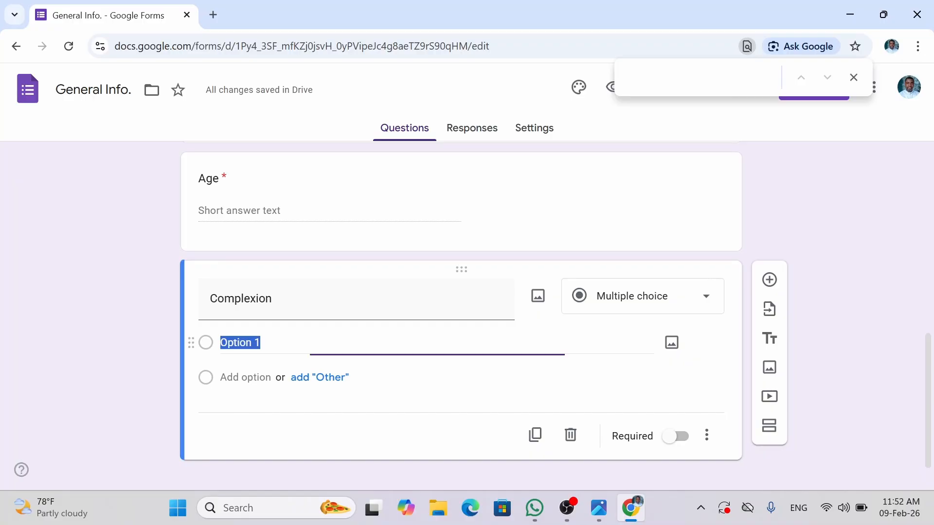
type("F")
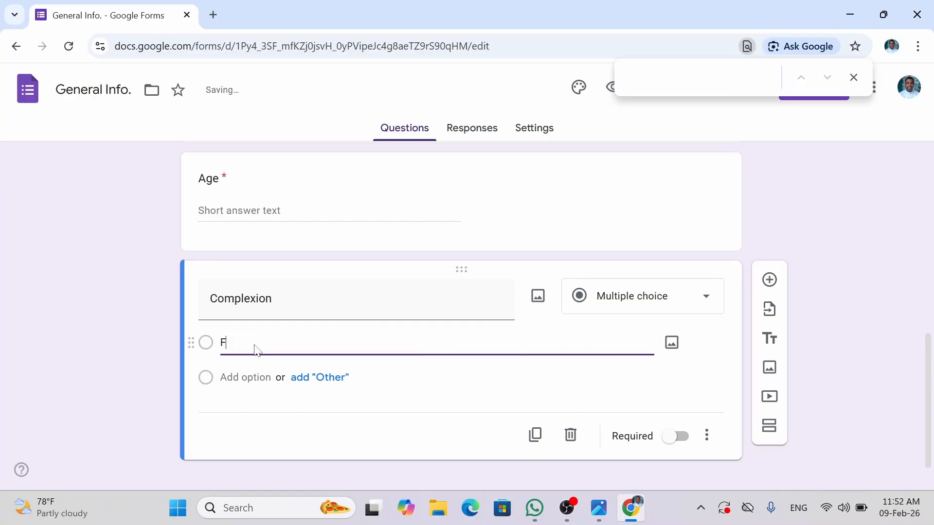
type("air")
key("Return")
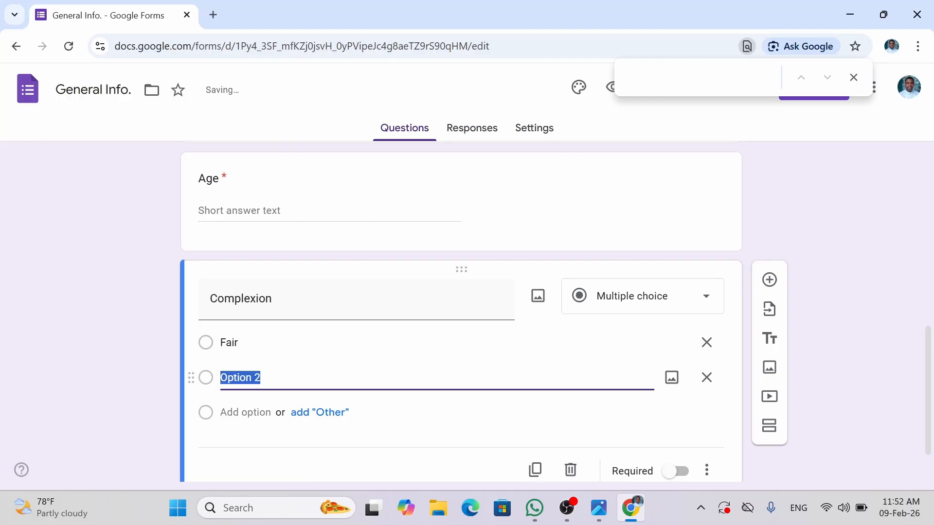
type("Li")
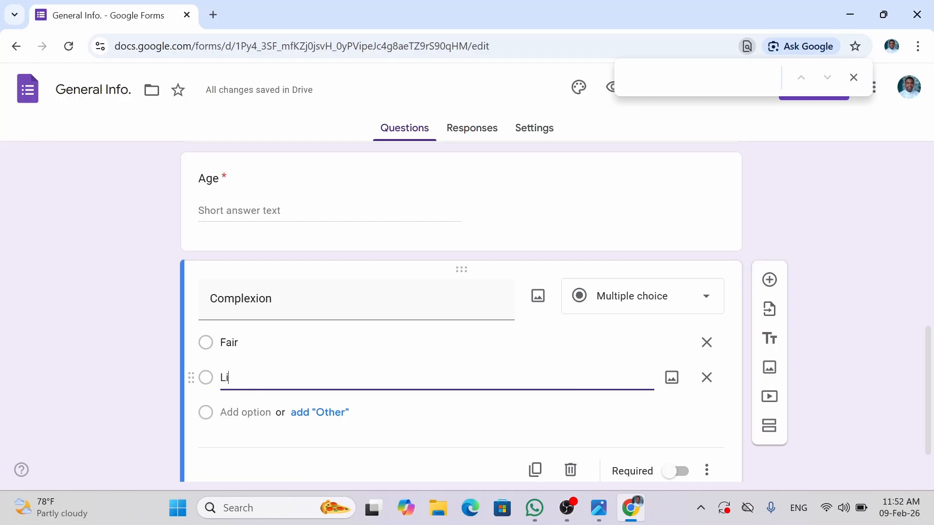
type("ght Br")
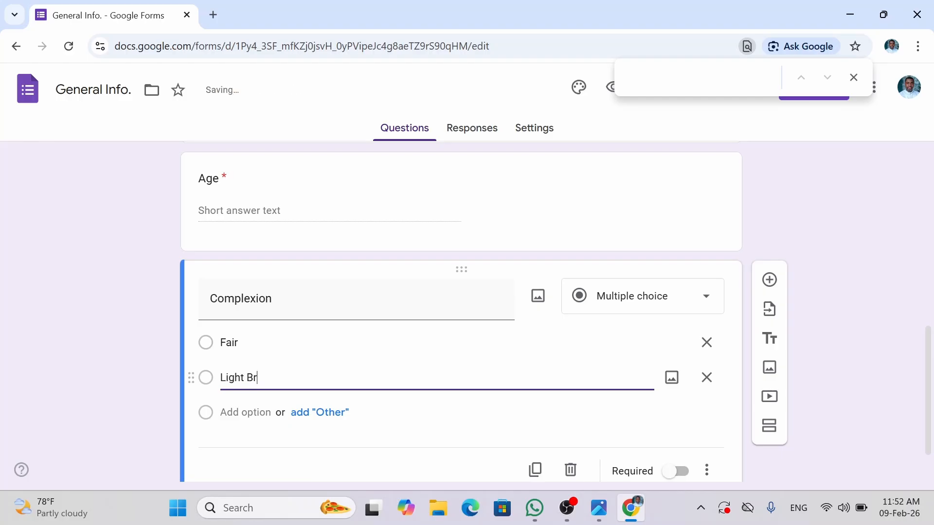
type("orn")
type("wn")
key("Return")
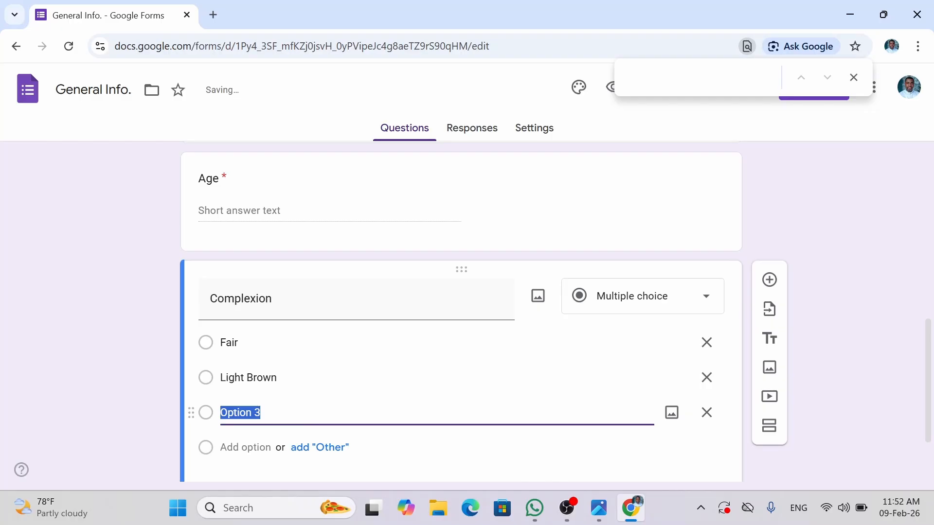
type("Da")
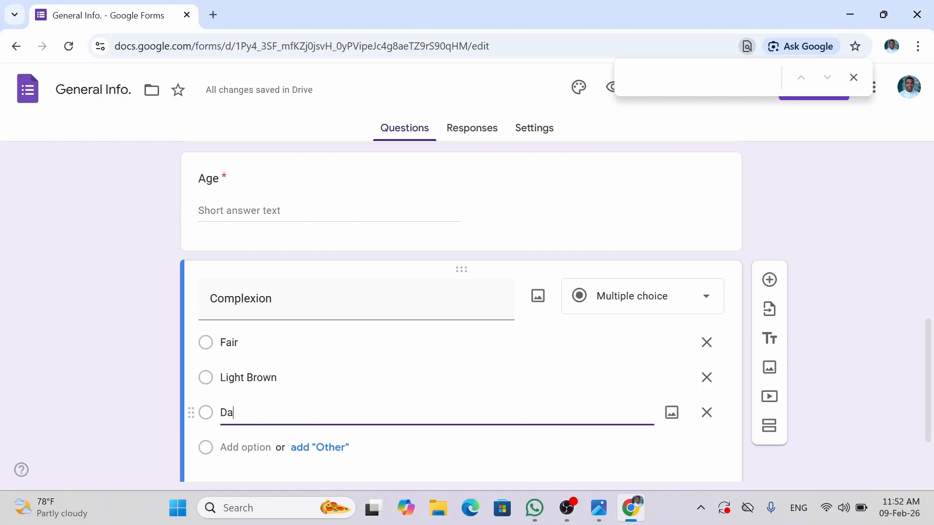
type("rk Br")
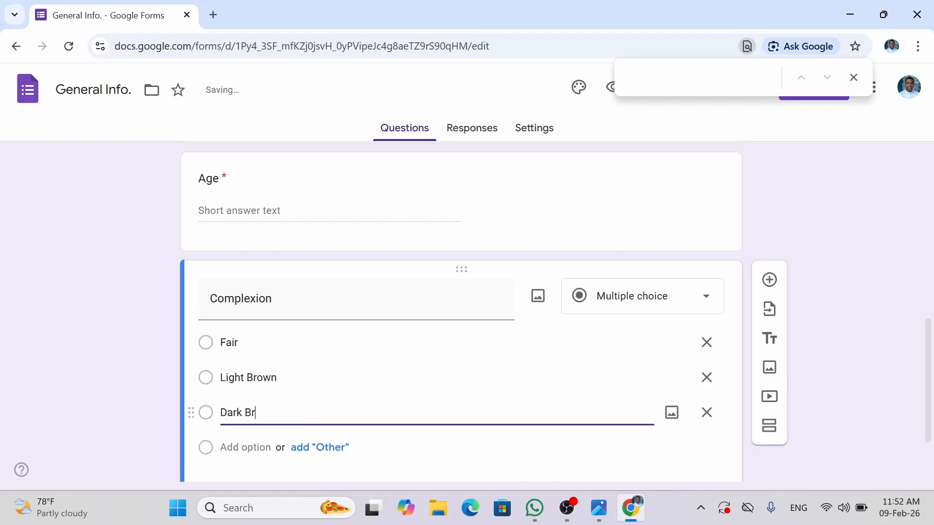
type("own")
left_click(245, 446)
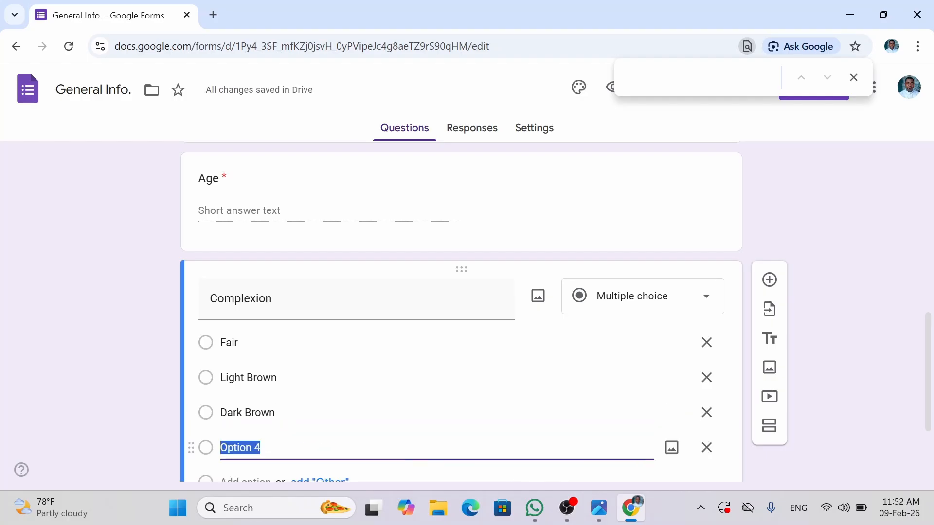
type("B")
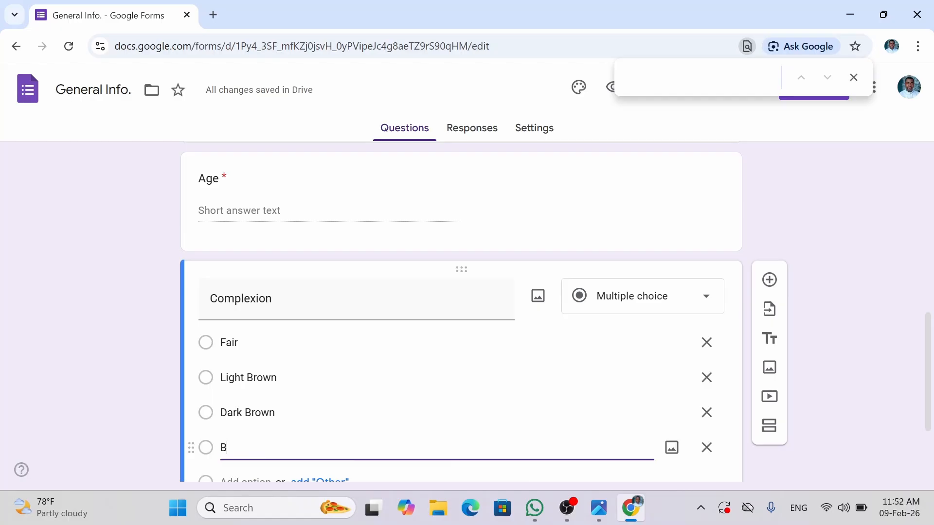
type("lack")
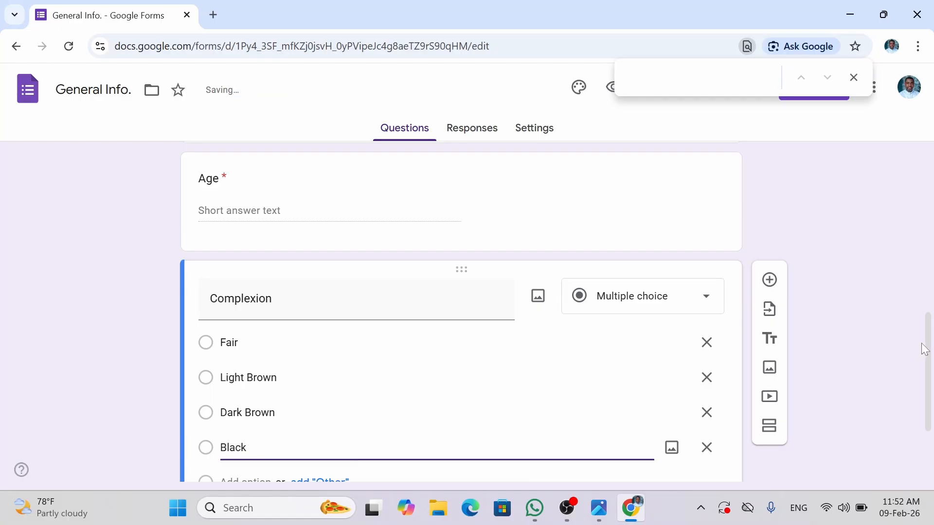
scroll(929, 410, "down", 3)
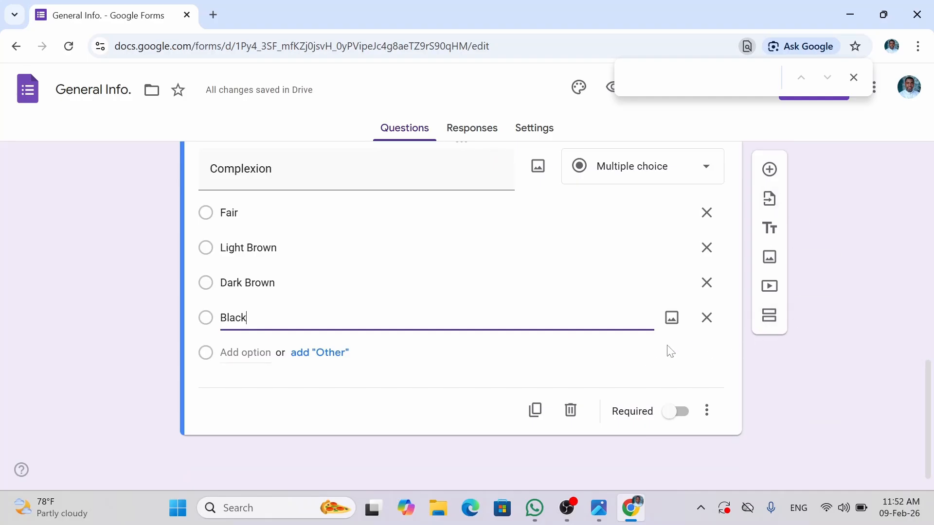
left_click(318, 354)
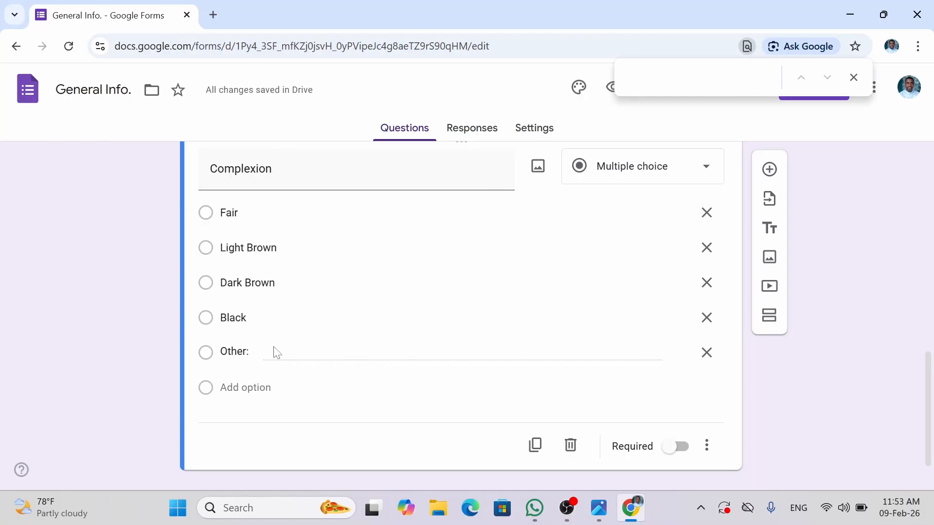
left_click(679, 454)
mouse_move(598, 508)
left_click(247, 442)
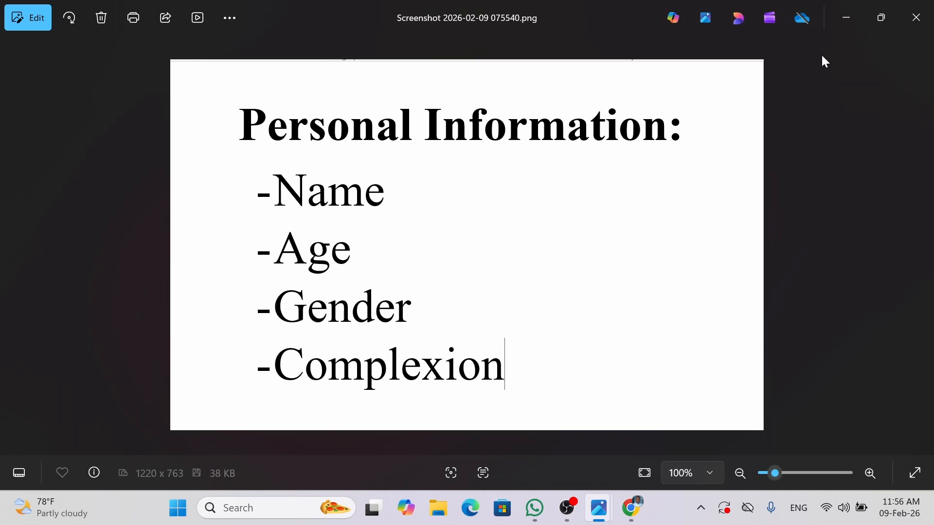
left_click(846, 17)
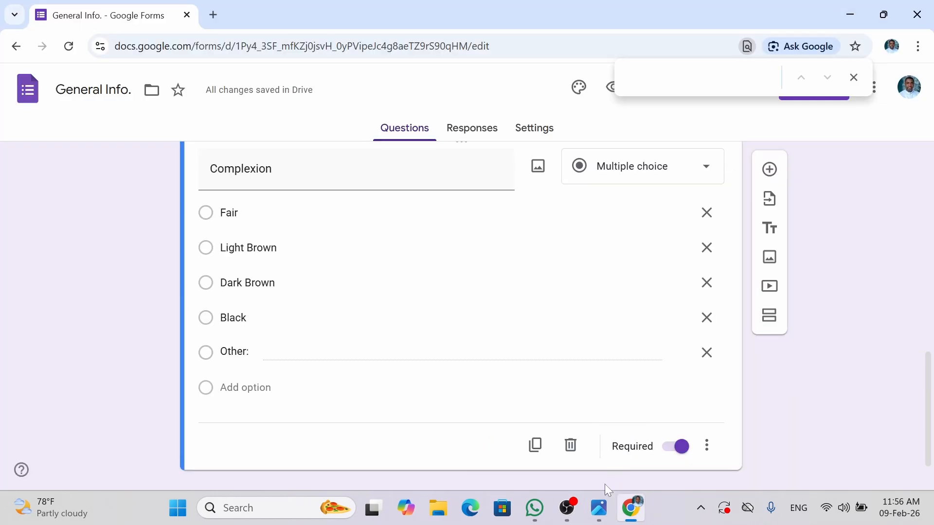
mouse_move(599, 507)
left_click(383, 426)
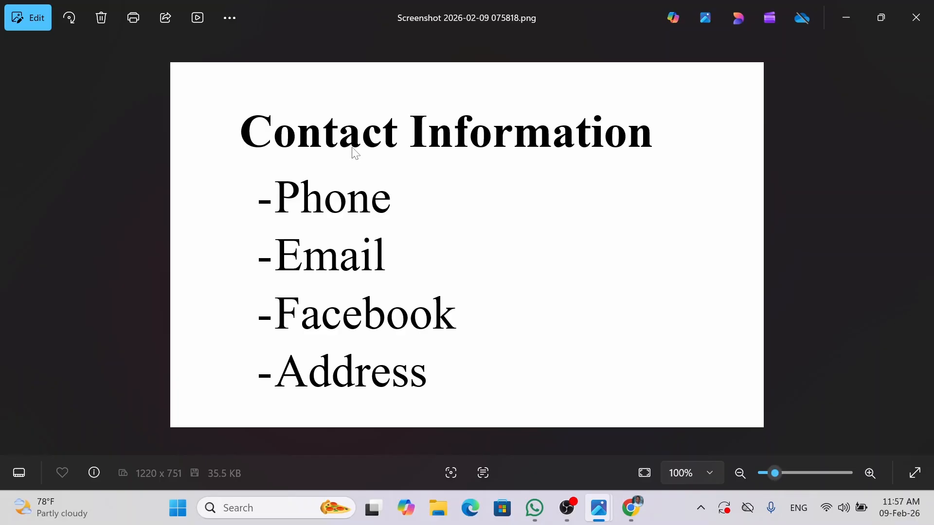
left_click(842, 19)
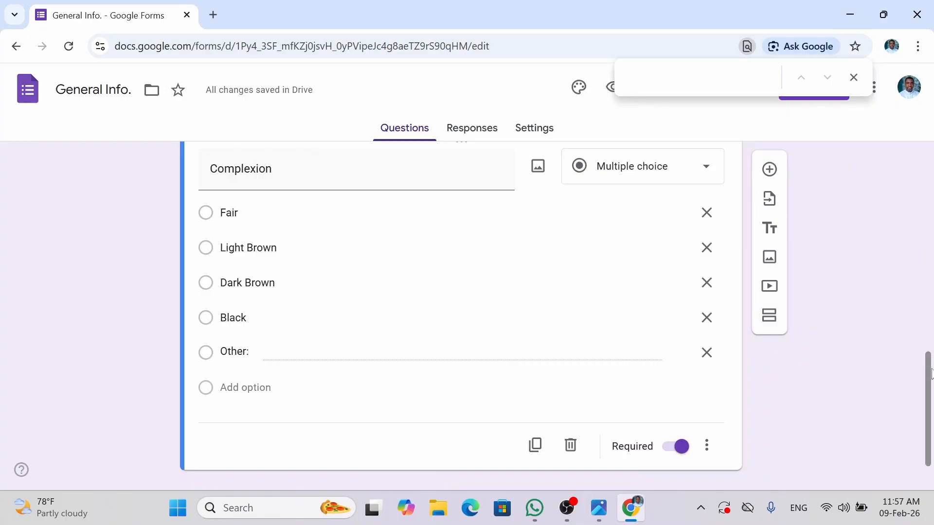
- Add a new section after the Complexion question, with section 1 continuing to the next section
scroll(928, 379, "down", 1)
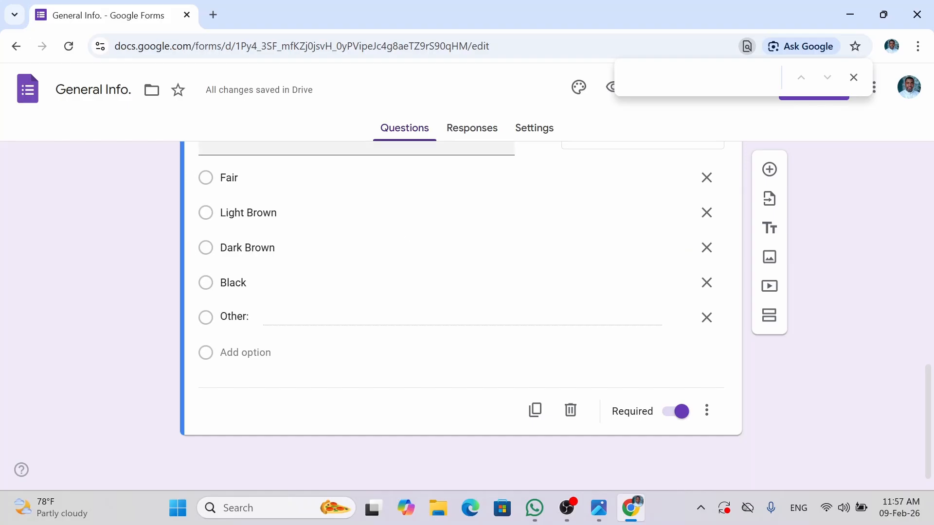
left_click(769, 316)
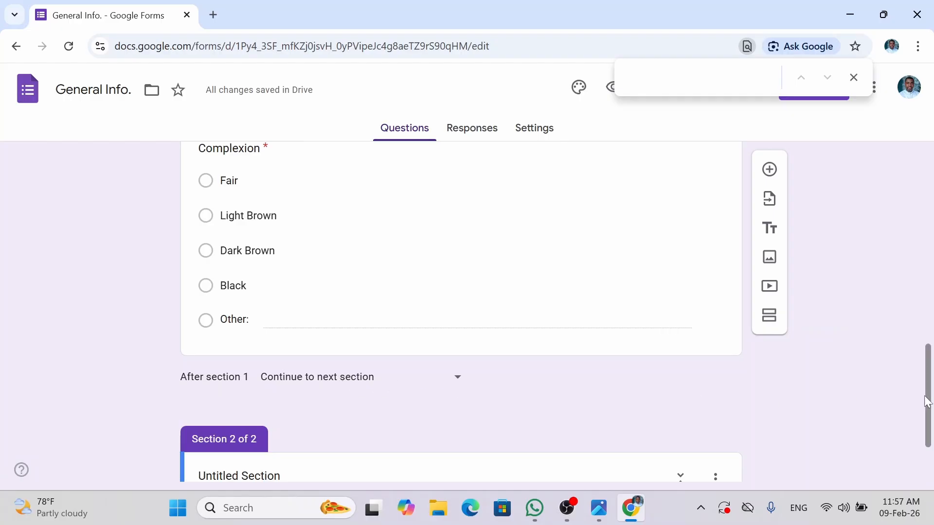
left_click(460, 383)
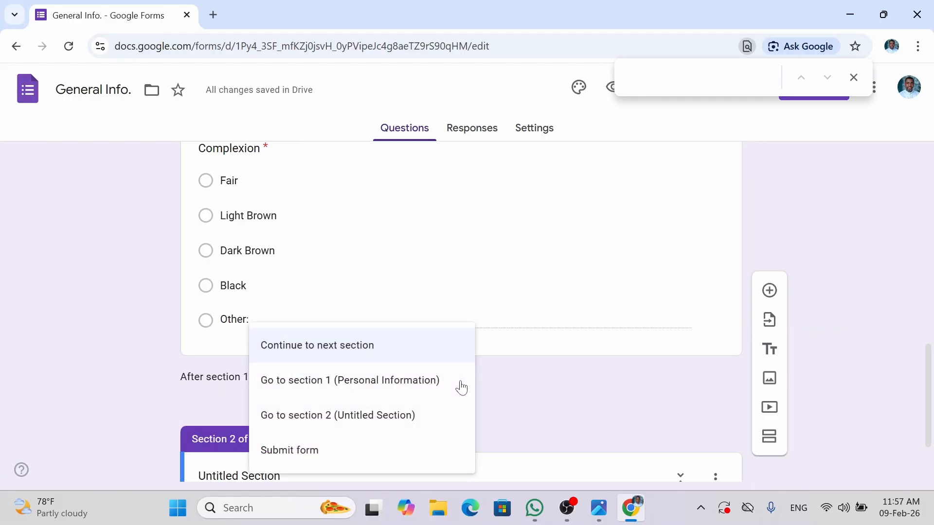
left_click(560, 392)
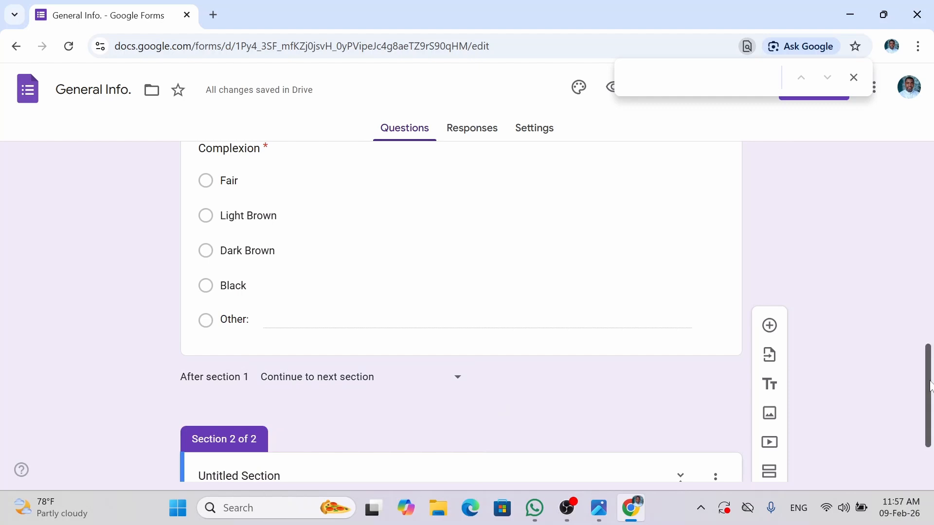
left_click_drag(928, 396, 929, 429)
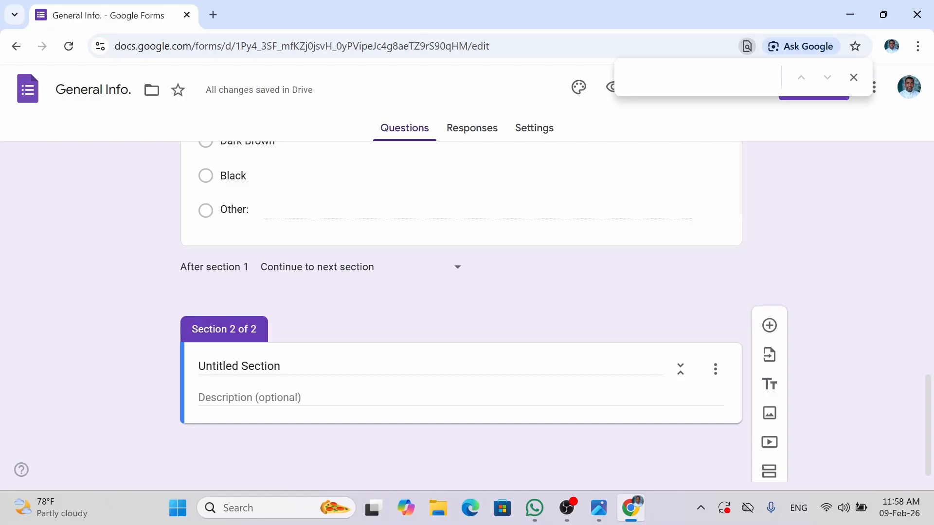
- Title the second section 'Contact Information' with the description 'How can we reach you?'
left_click(275, 366)
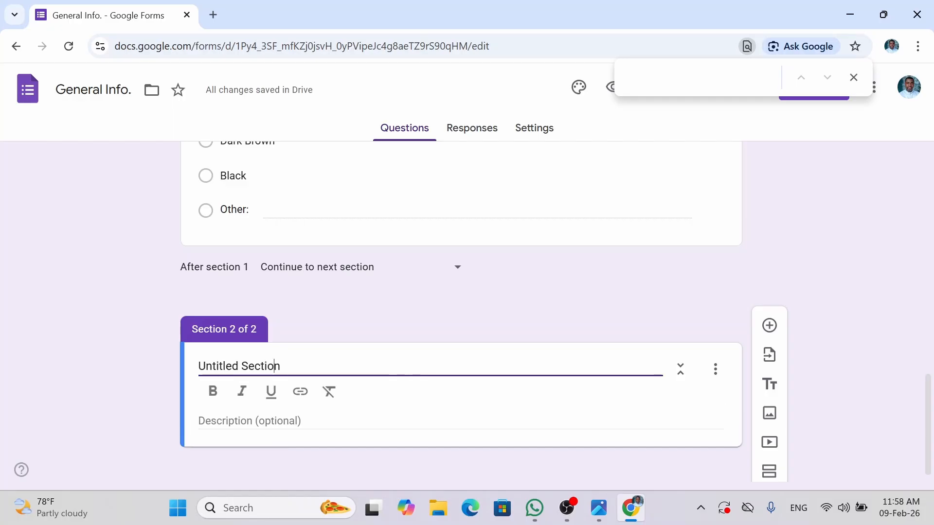
triple_click(275, 366)
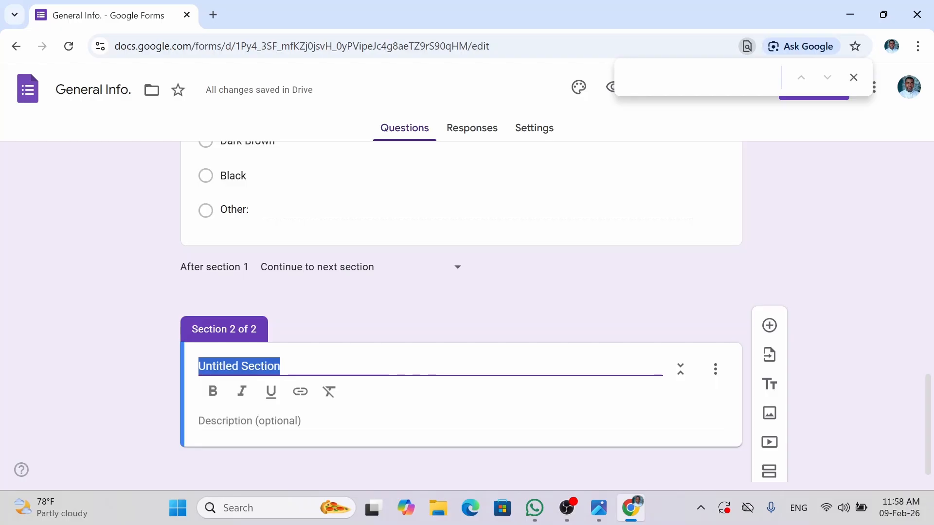
type("Con")
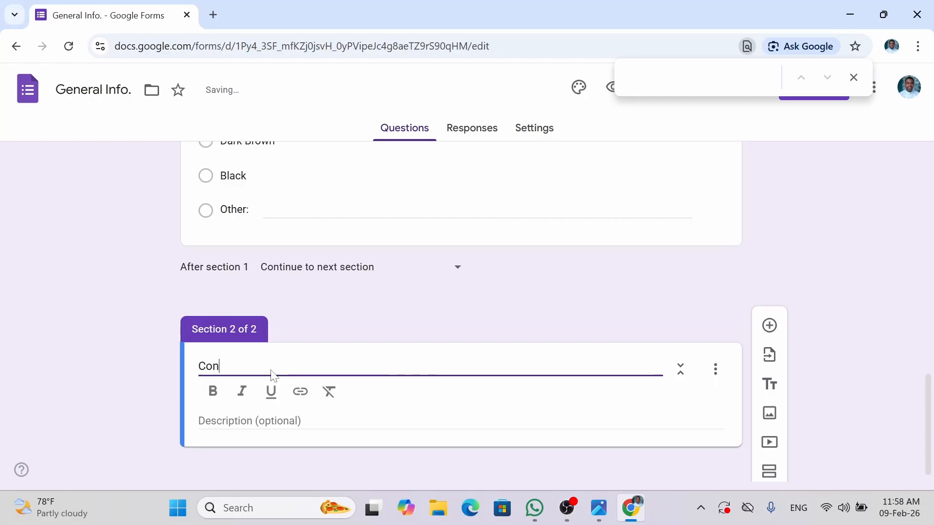
type("tact")
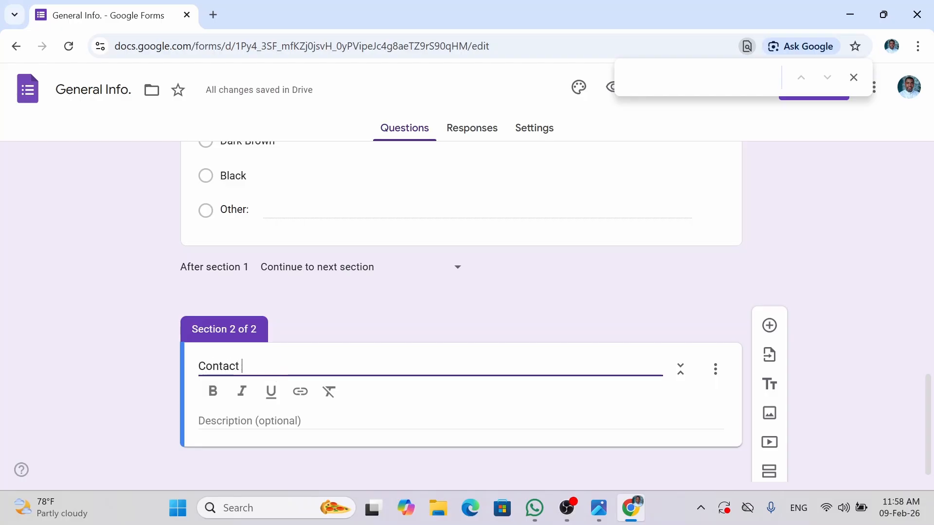
type(" Inf")
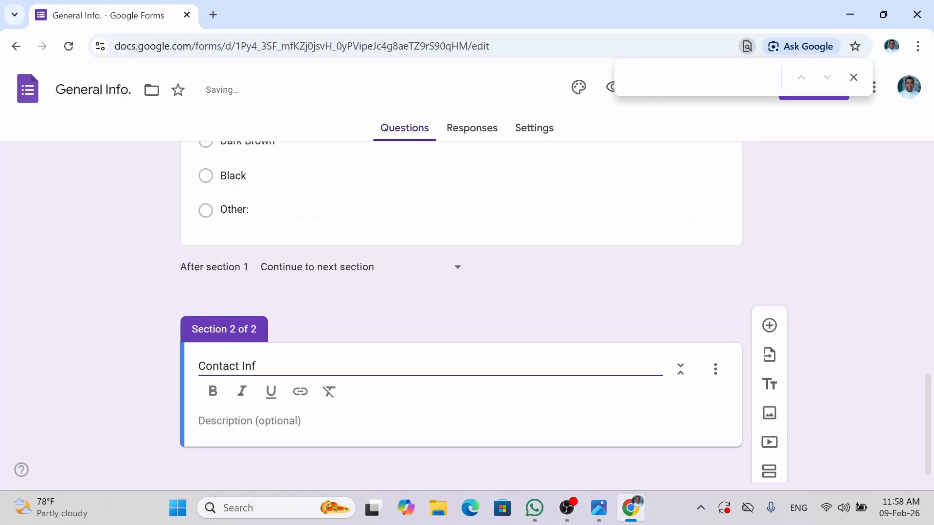
type("ormation")
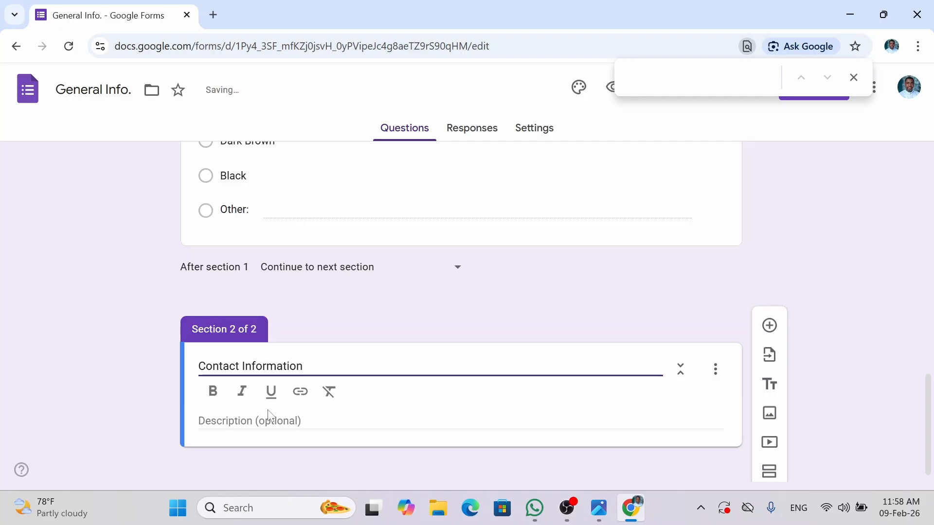
left_click(268, 421)
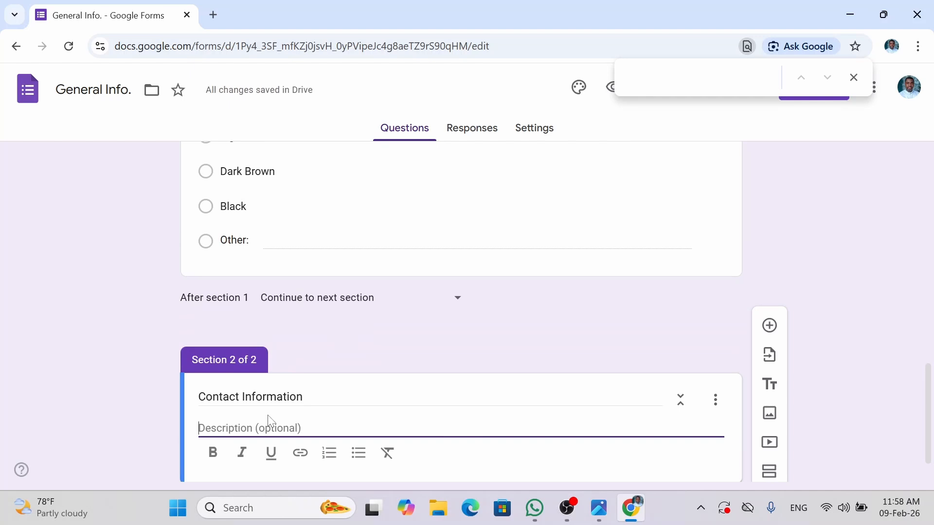
type("How can we reach you")
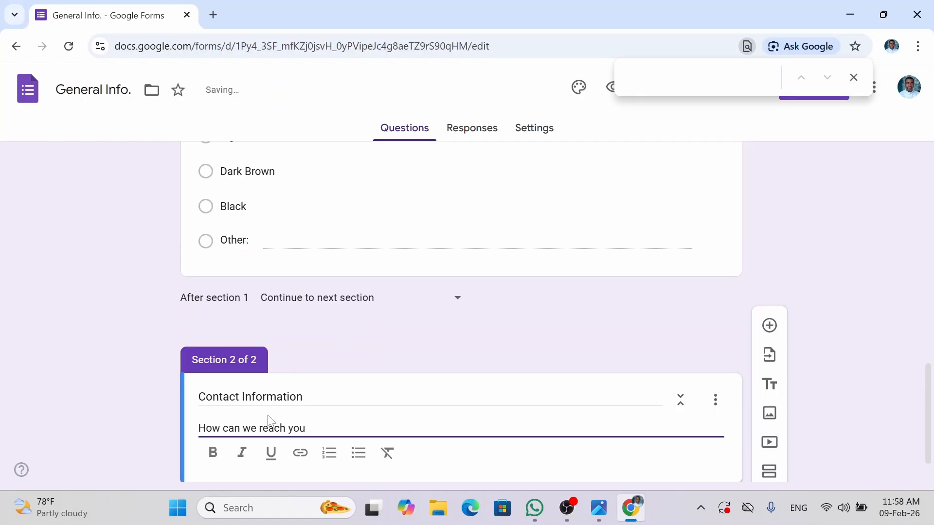
type(" ?")
key("BackSpace")
scroll(919, 437, "down", 1)
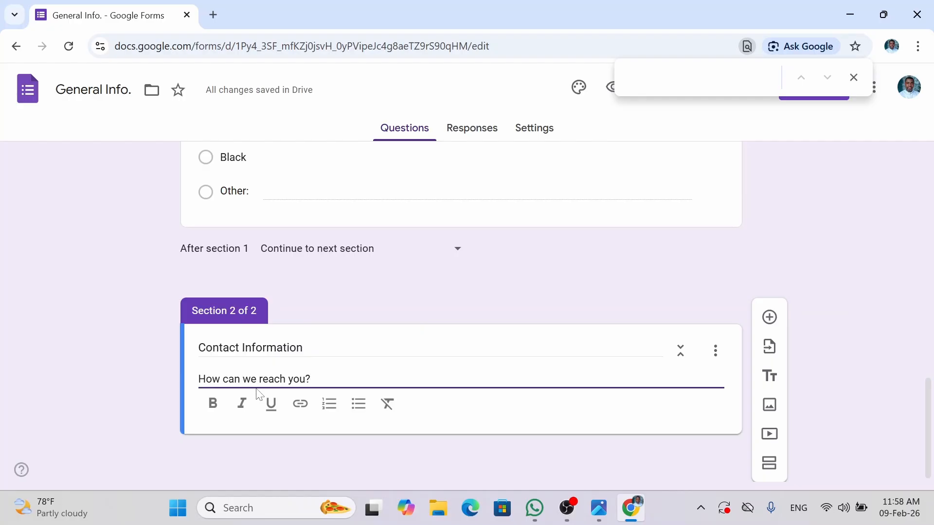
- Add a required short-answer 'Phone Number' question to the Contact Information section
left_click(770, 319)
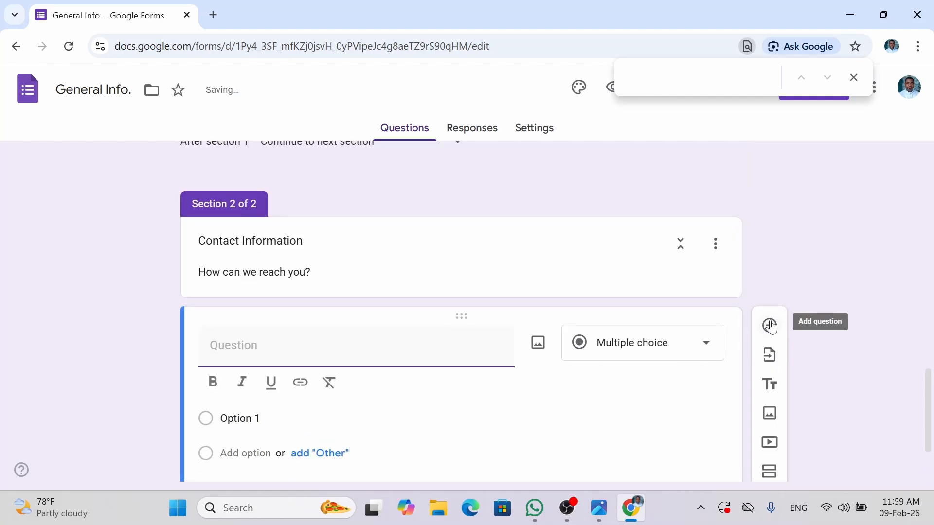
type("P")
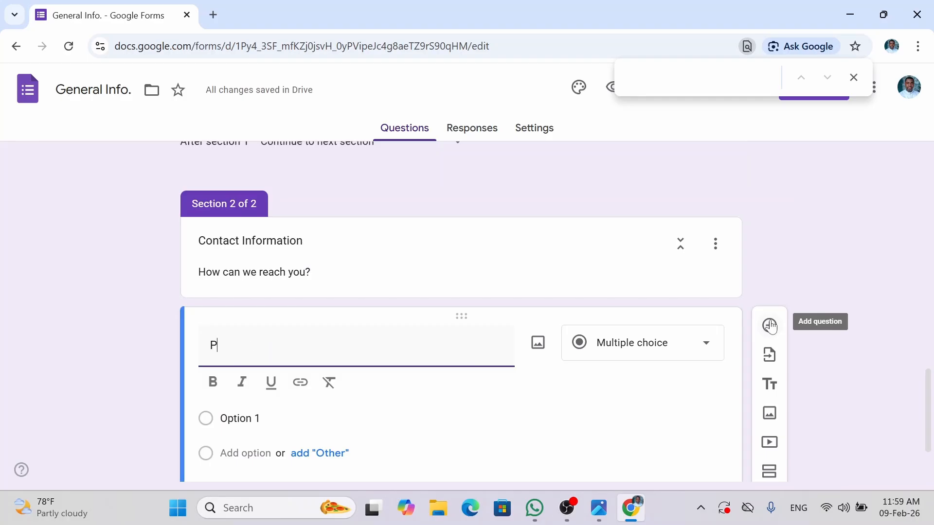
type("hon")
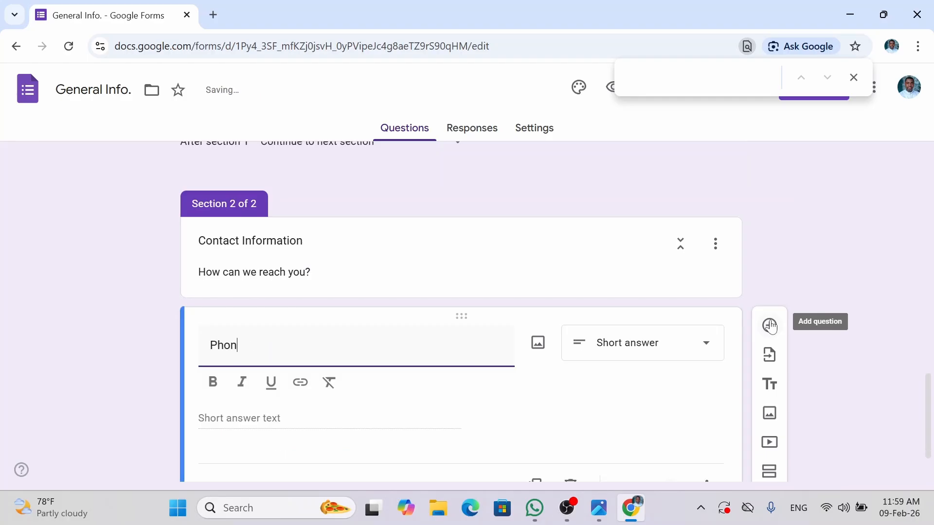
type("e Number")
left_click(676, 387)
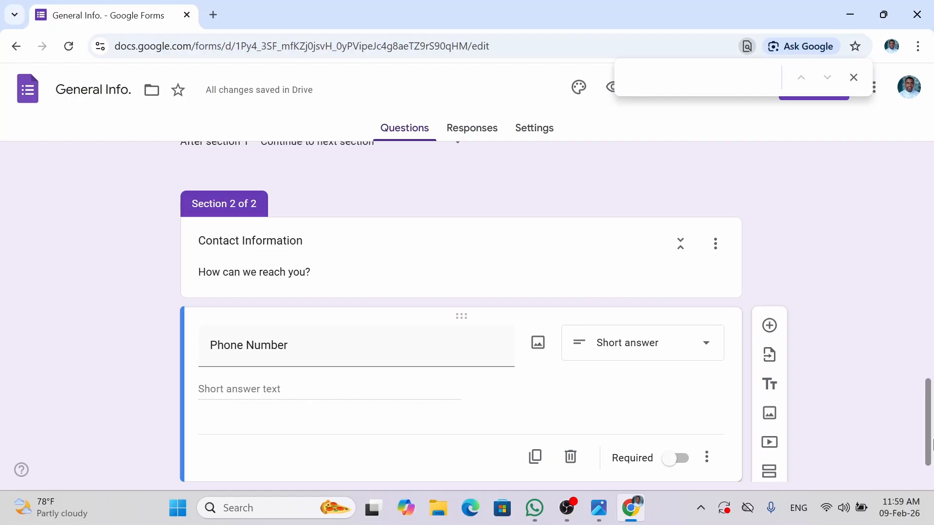
left_click_drag(931, 442, 931, 371)
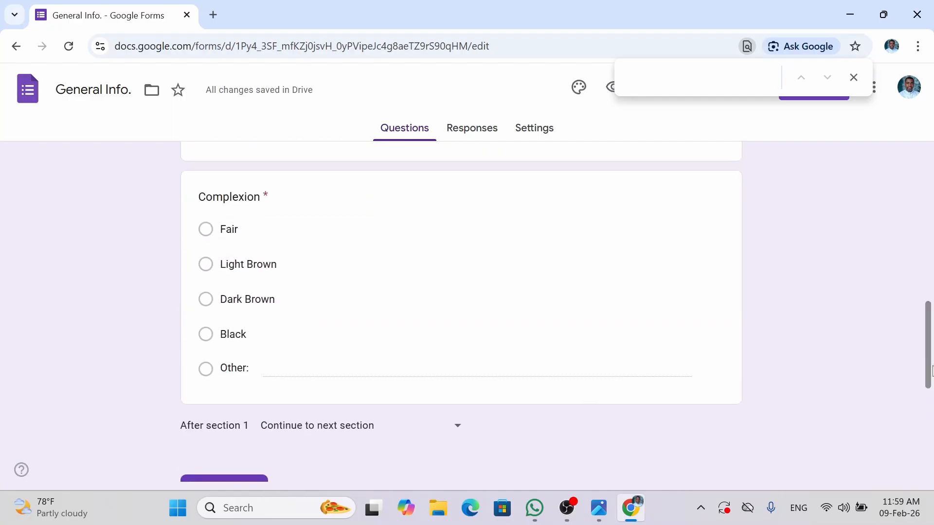
left_click(437, 334)
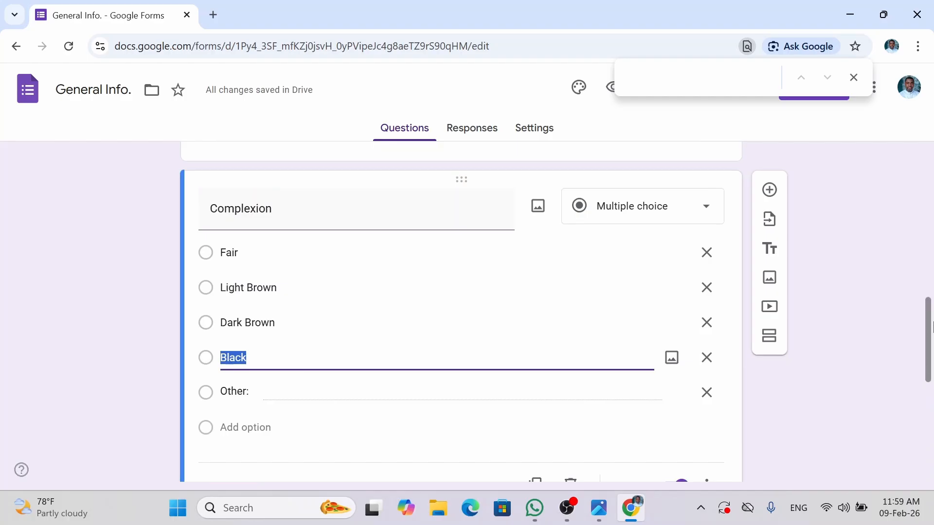
scroll(708, 332, "down", 4)
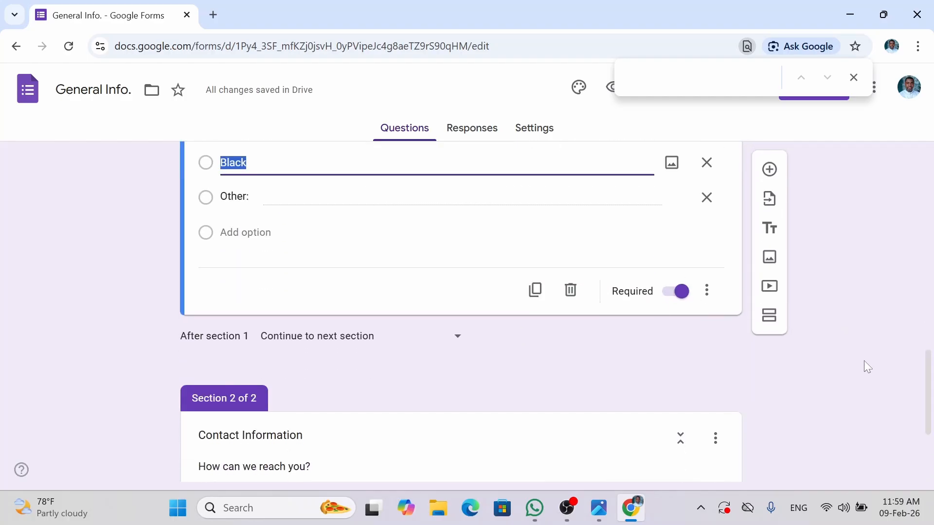
scroll(551, 452, "down", 3)
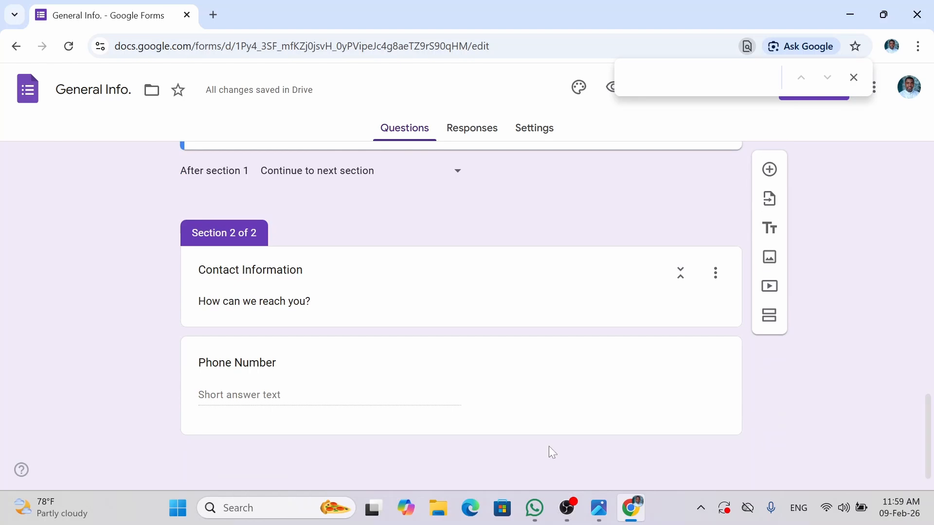
left_click(525, 402)
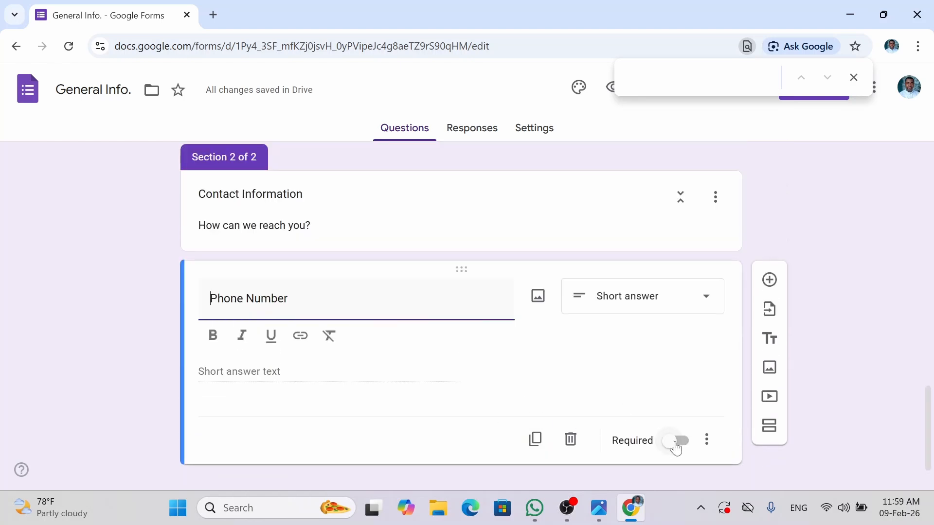
left_click(676, 443)
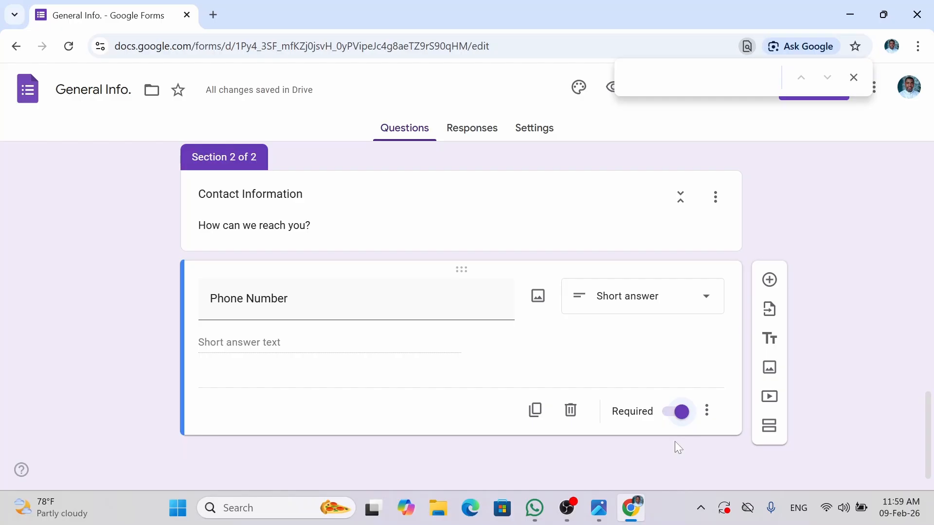
- Add a required 'Email' question below Phone Number
left_click(770, 282)
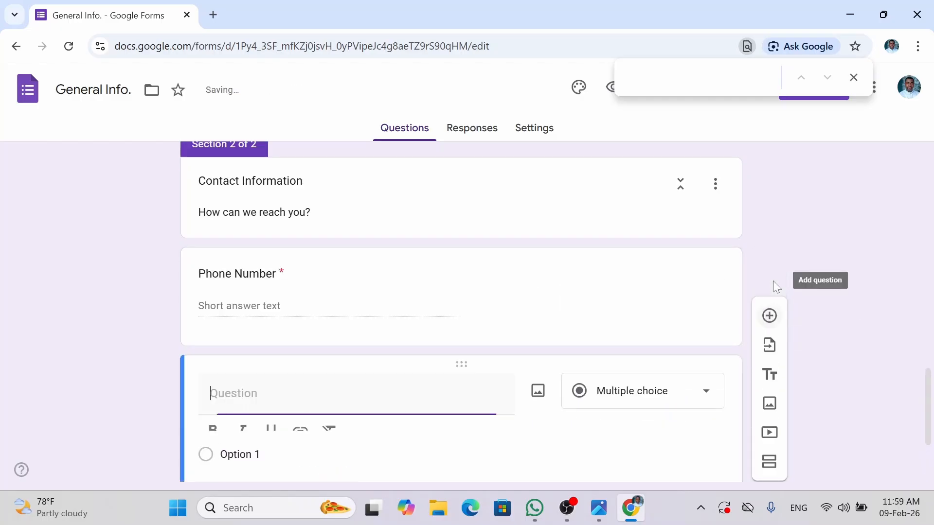
left_click_drag(932, 428, 931, 469)
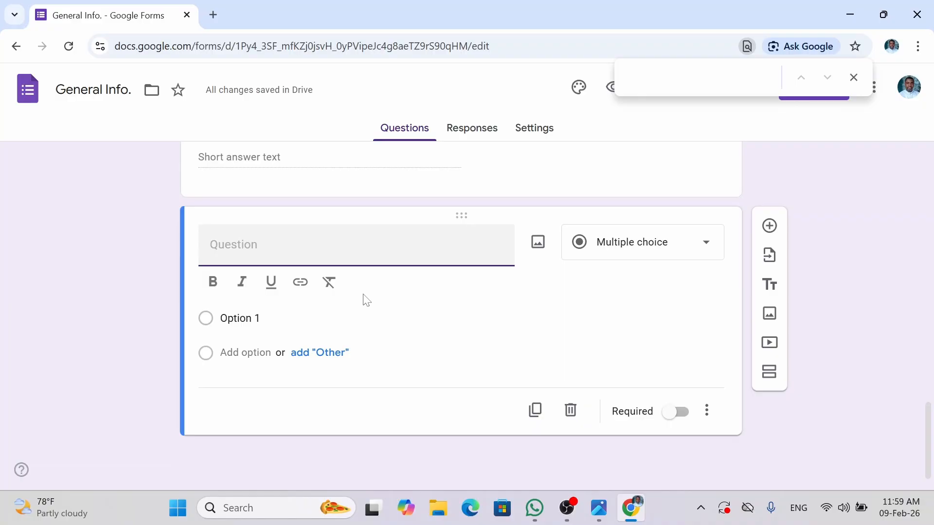
type("Ema")
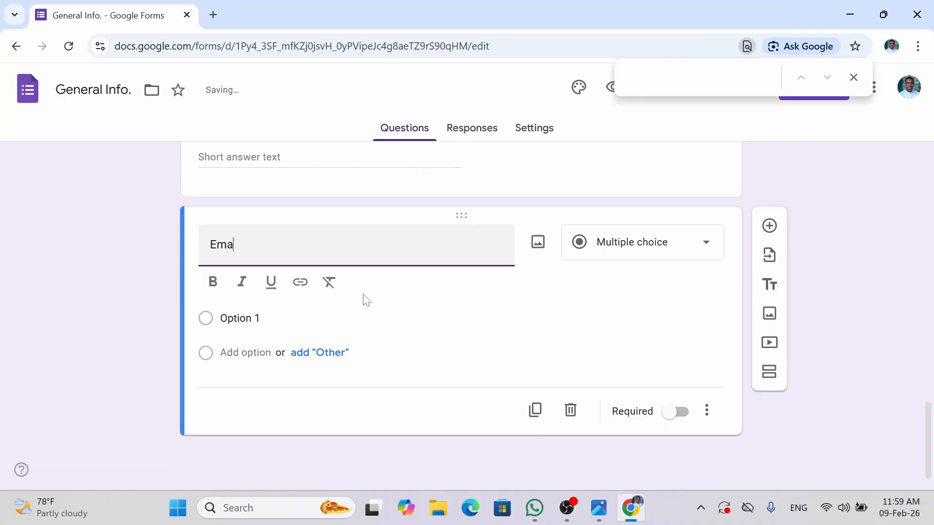
type("l")
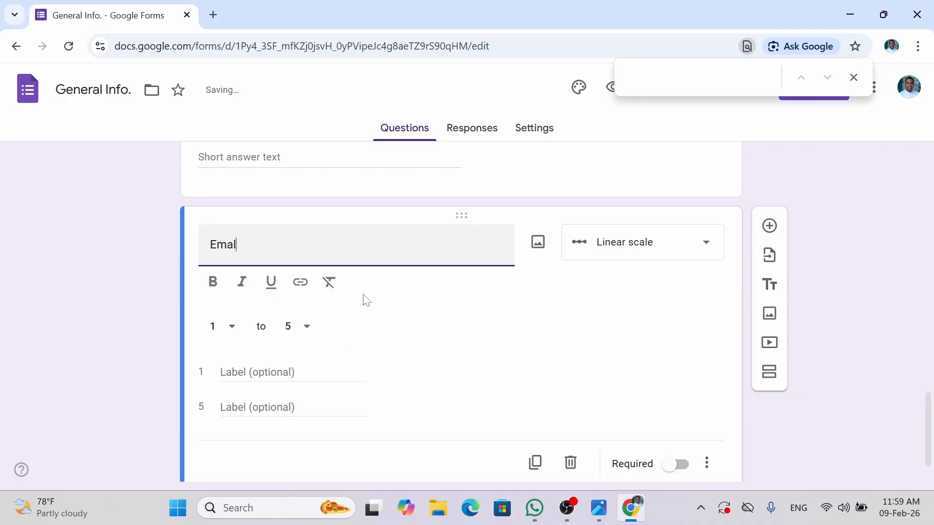
key("BackSpace")
type("il")
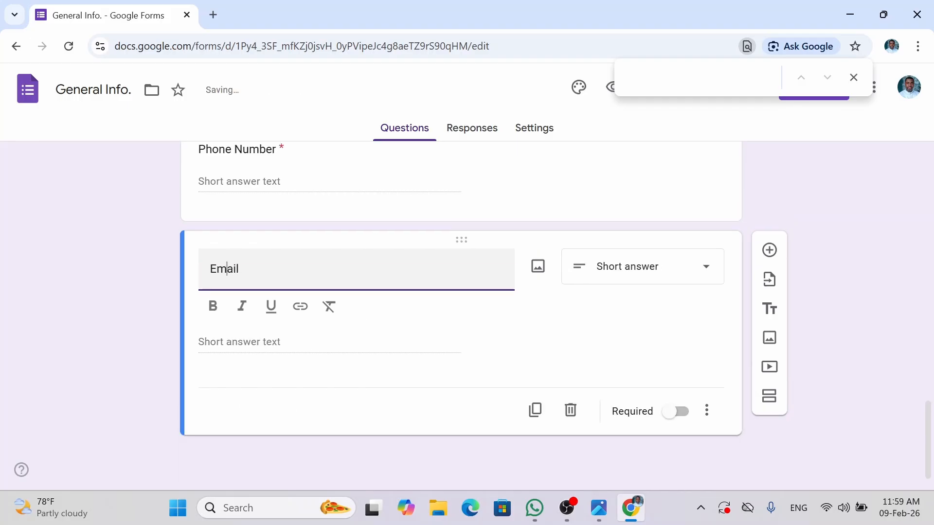
left_click(680, 417)
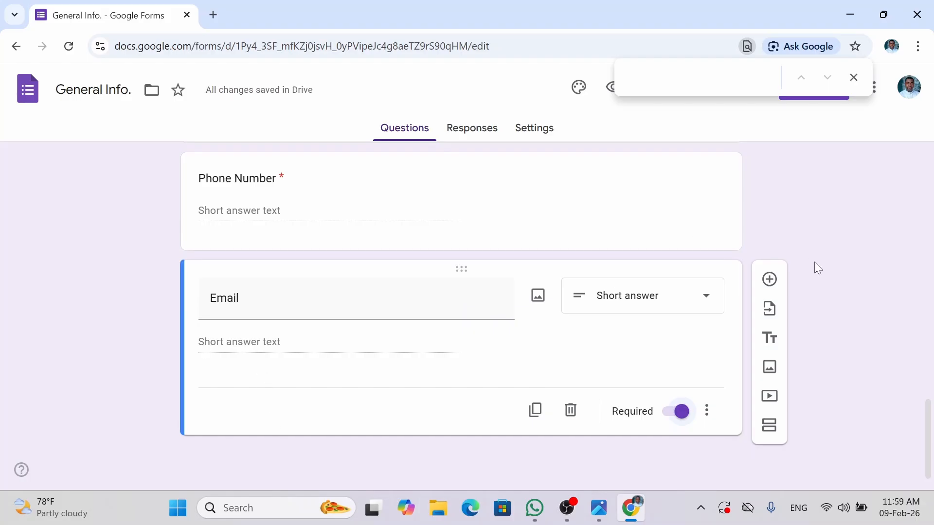
- Add a required 'Facebook' question below Email, then a new blank question beneath it
left_click(768, 281)
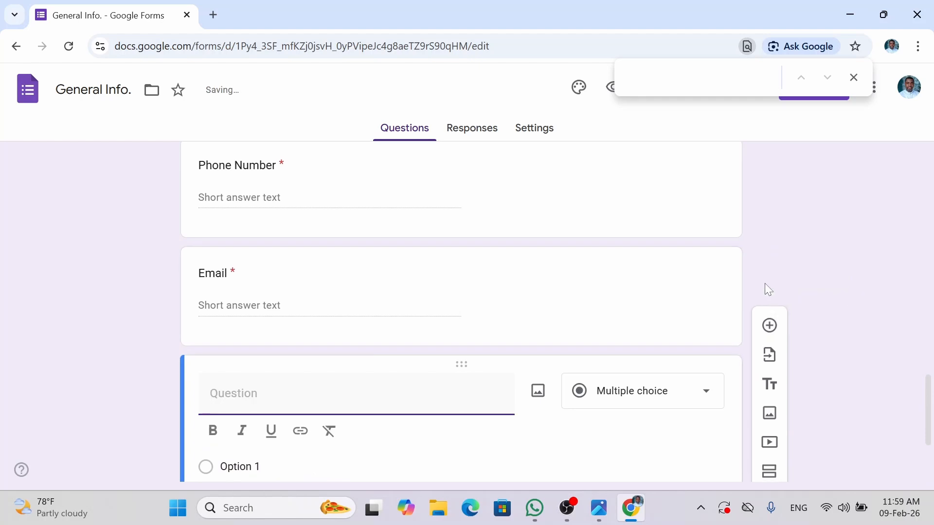
type("Facebook")
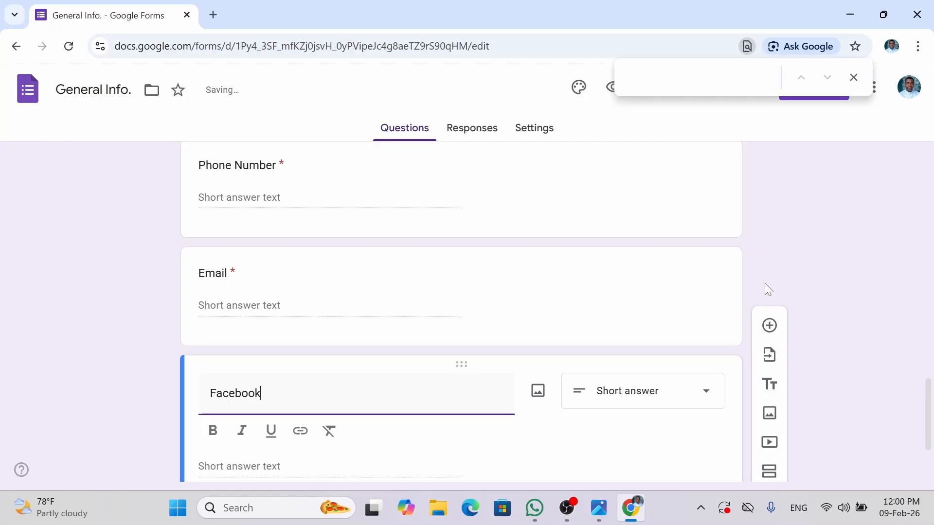
left_click(841, 411)
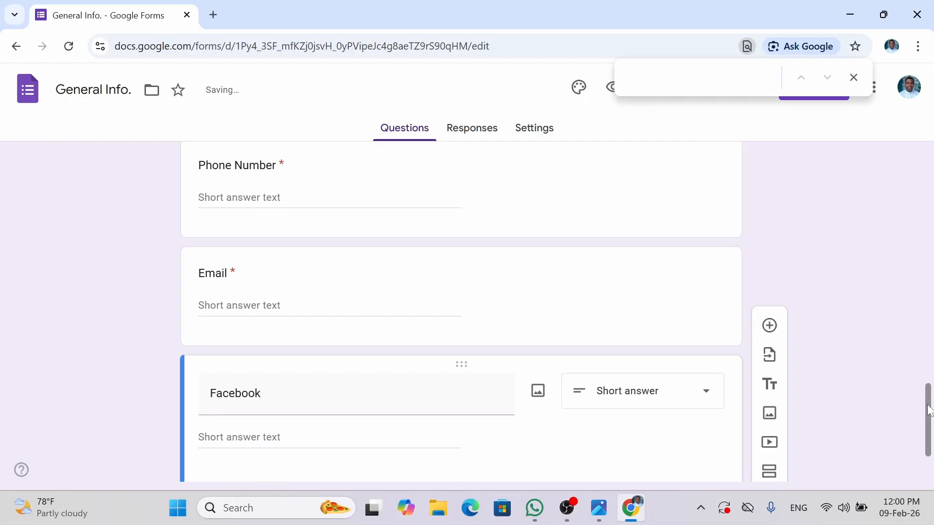
left_click_drag(929, 410, 930, 463)
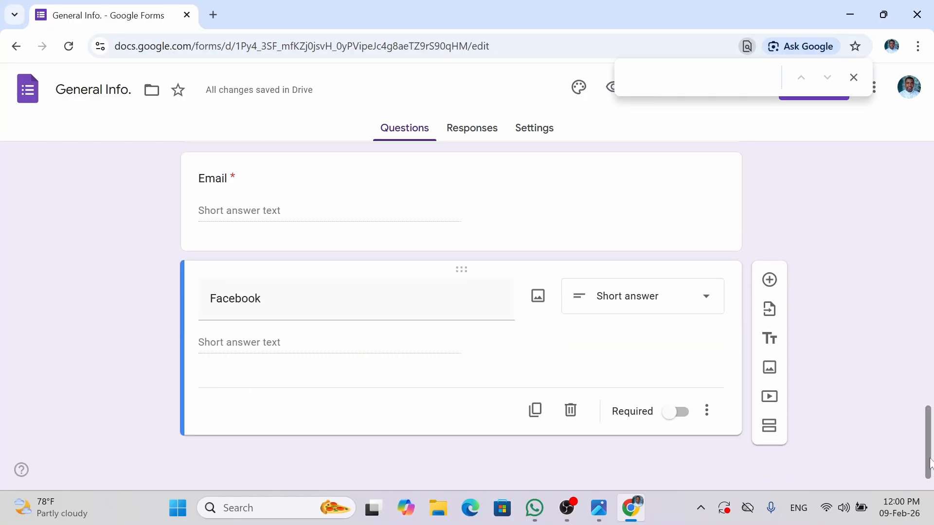
left_click(683, 415)
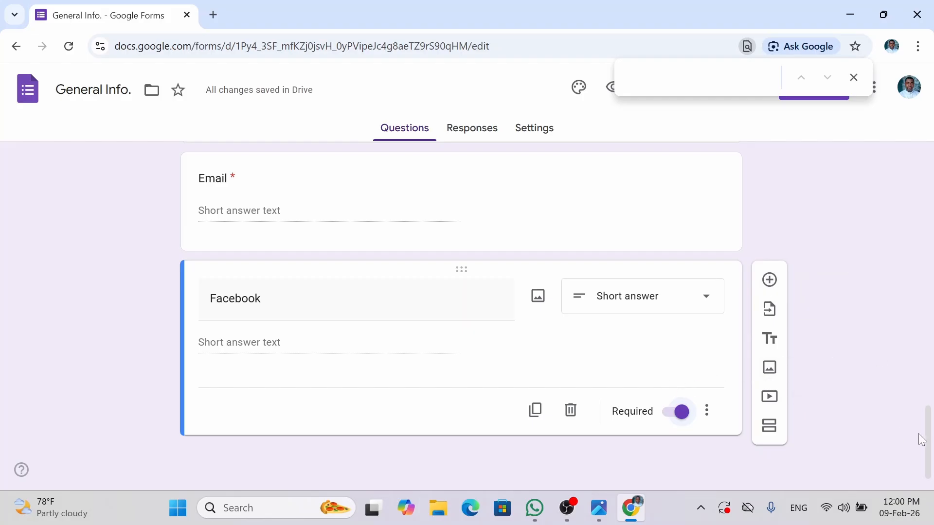
left_click_drag(927, 442, 929, 471)
left_click(769, 281)
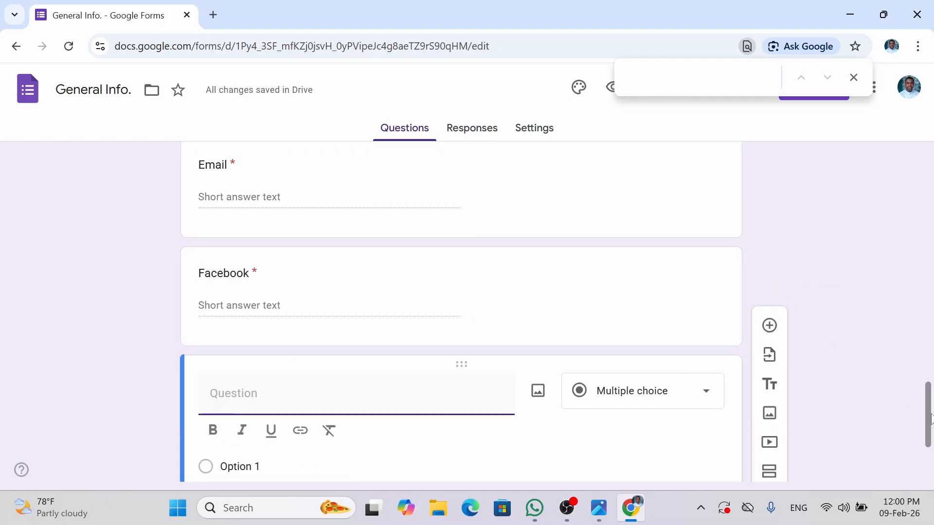
left_click_drag(929, 424, 932, 455)
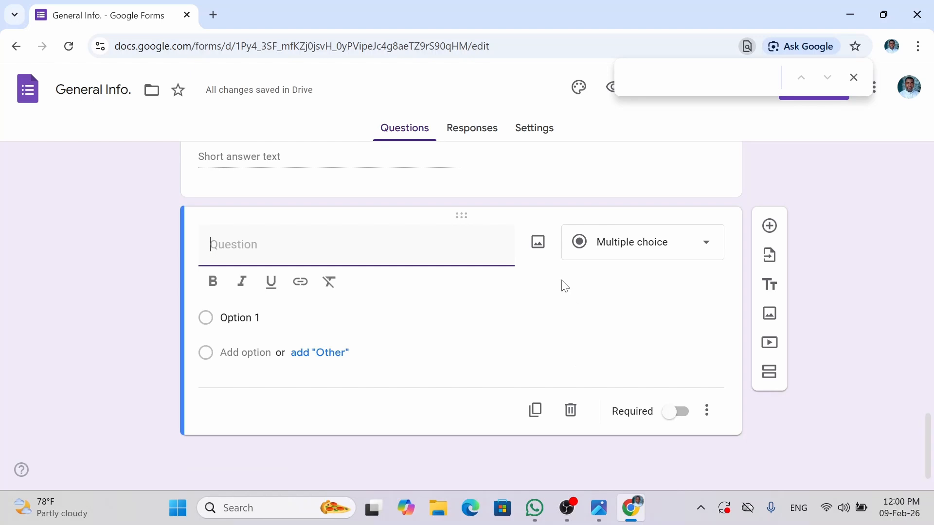
- Turn the blank question into a required 'Address' question with a Paragraph answer
type("Ad")
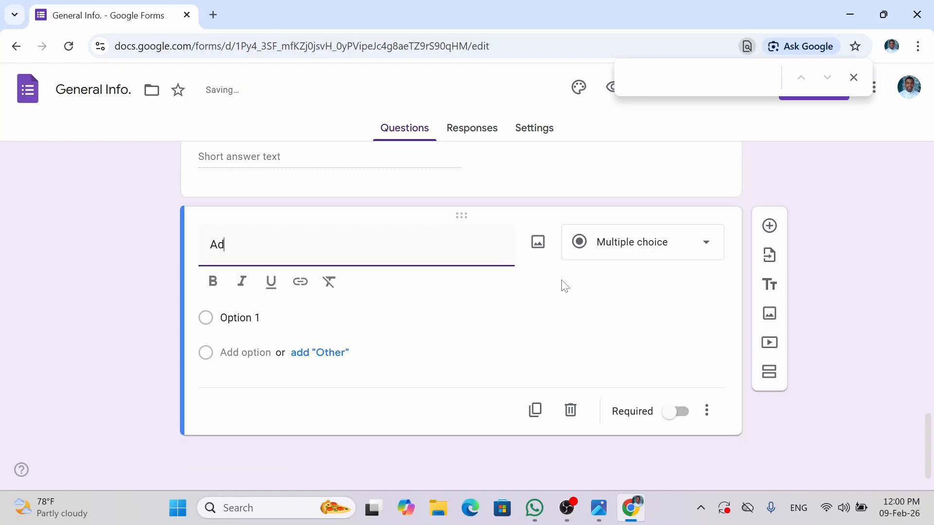
type("dress")
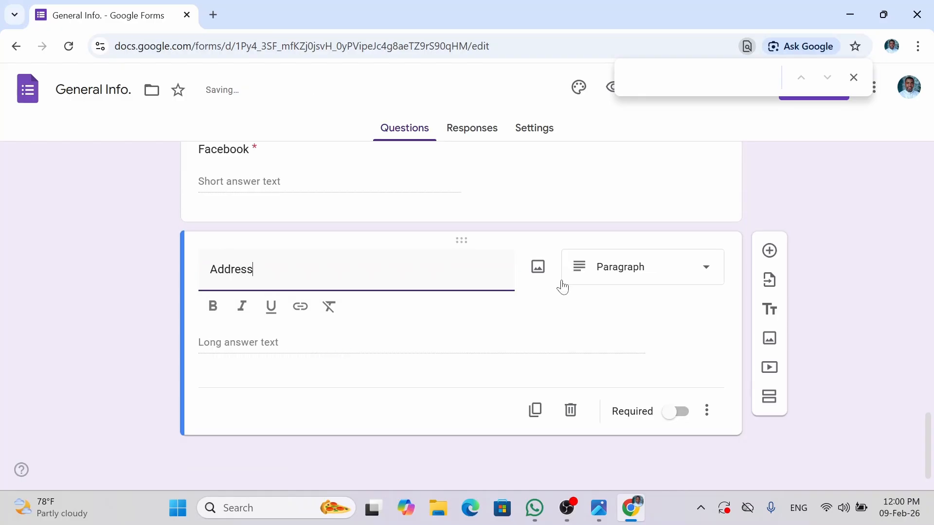
left_click(565, 281)
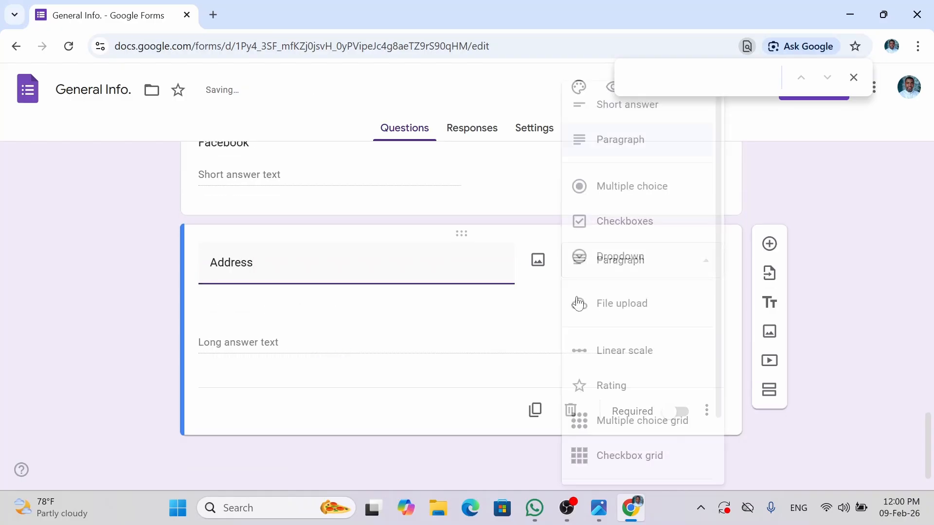
left_click(836, 294)
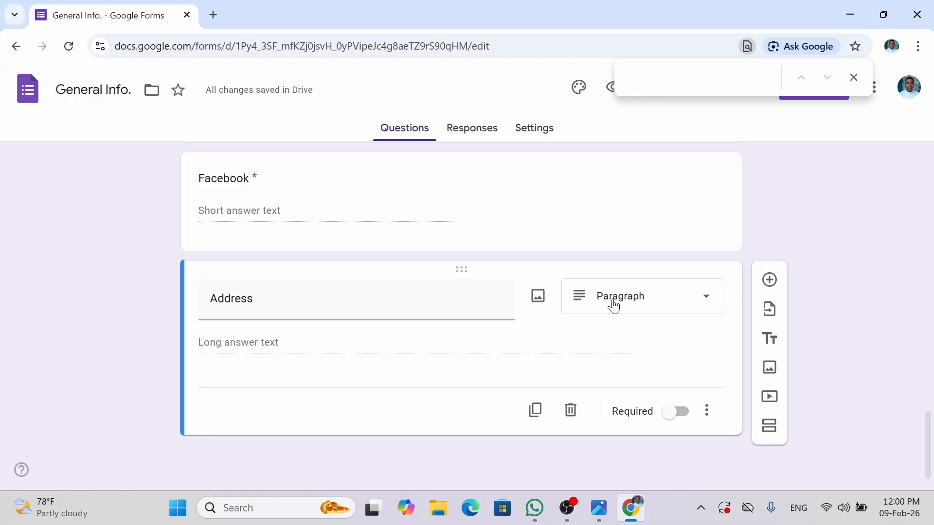
left_click(683, 413)
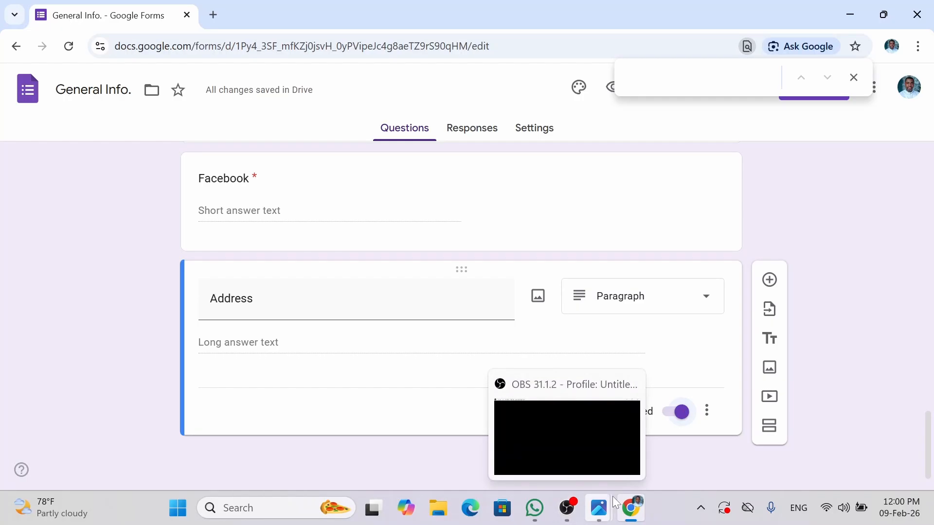
mouse_move(610, 505)
left_click(401, 449)
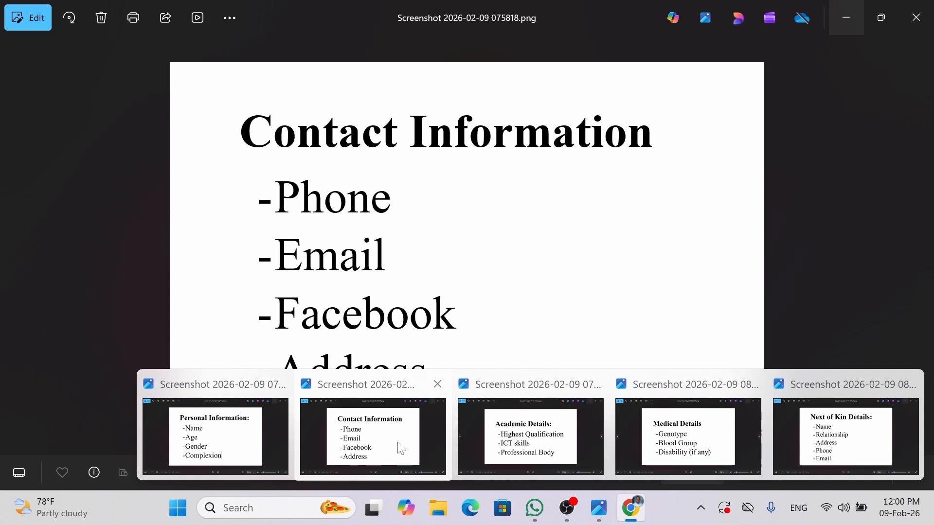
left_click(503, 450)
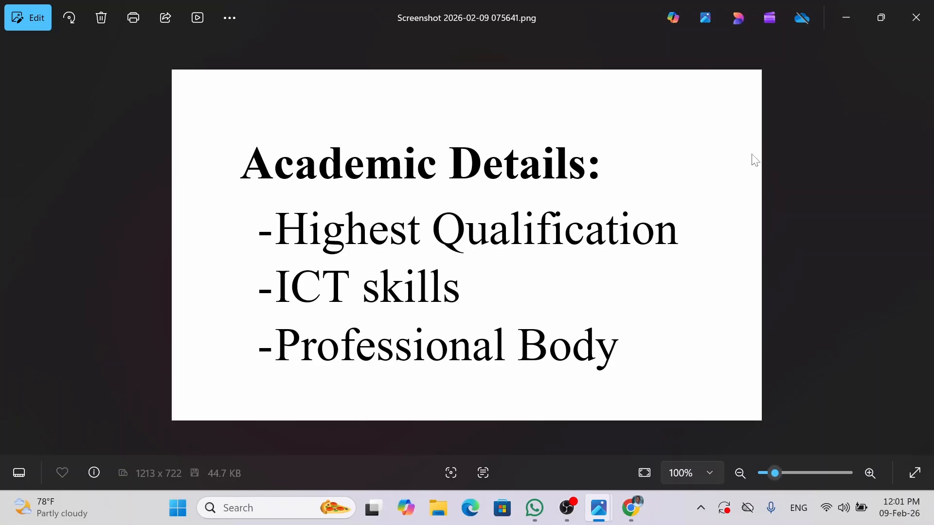
left_click(845, 19)
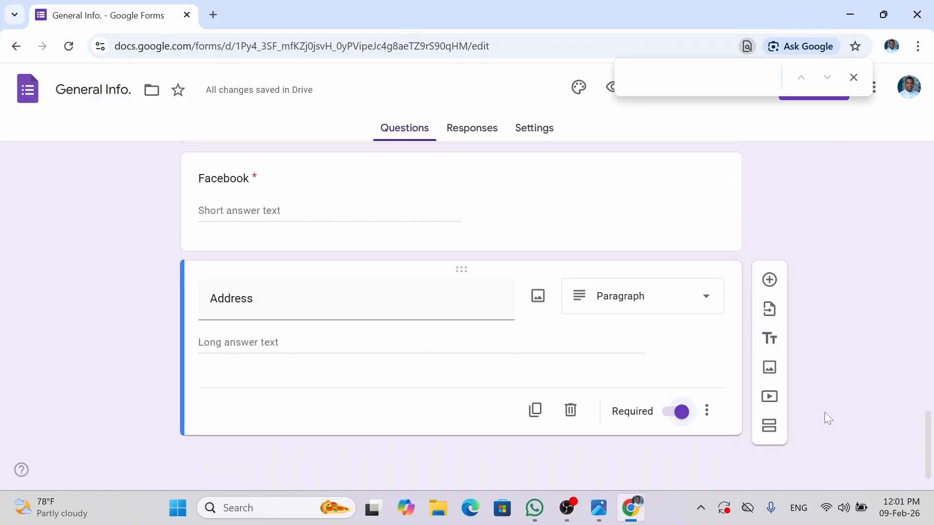
- Add a third section after the Address question and title it 'Academic Details'
left_click(768, 428)
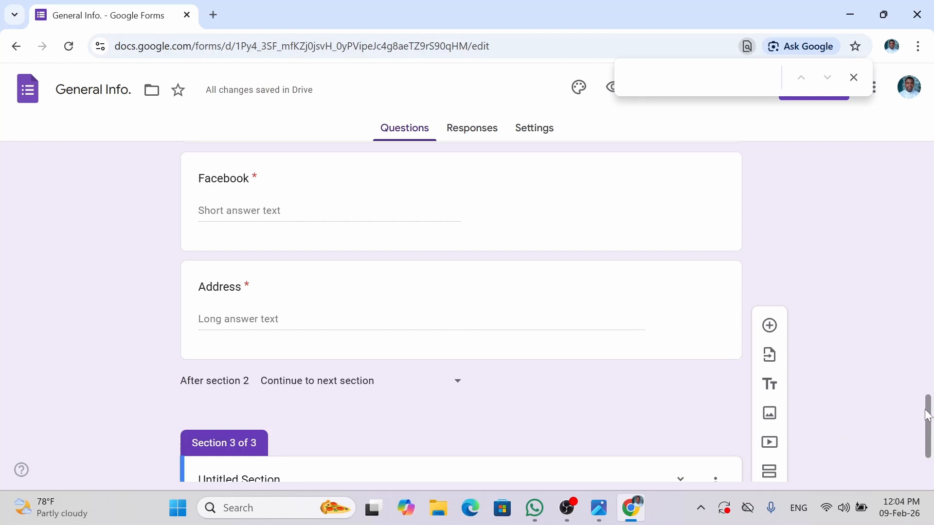
left_click_drag(925, 411, 929, 452)
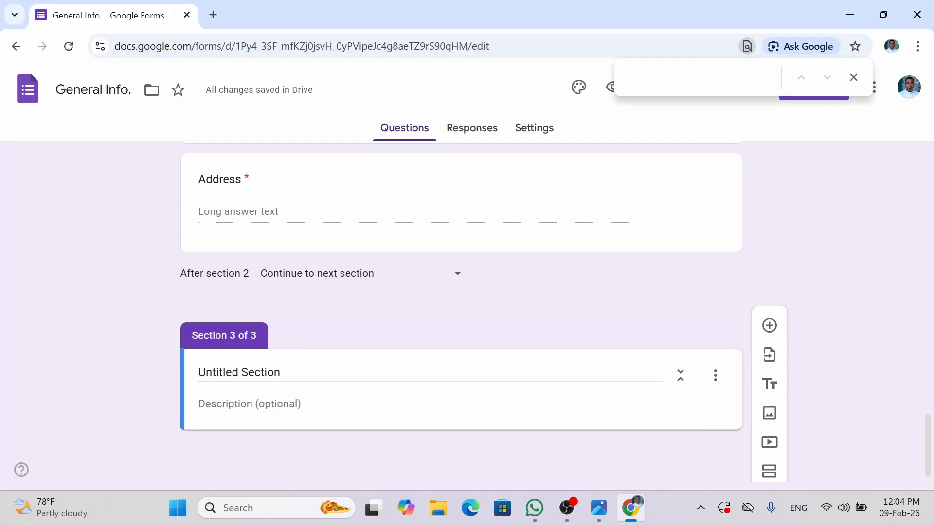
left_click(268, 370)
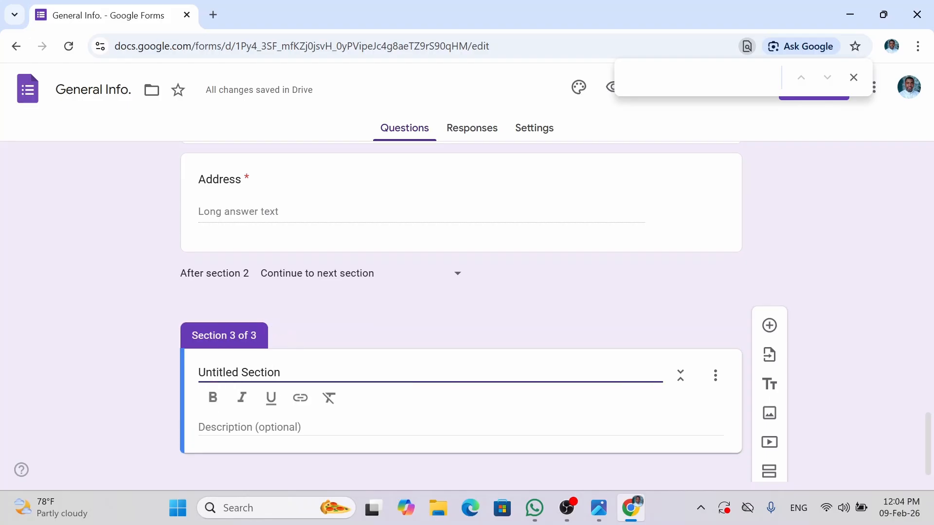
key("ctrl+a")
type("A")
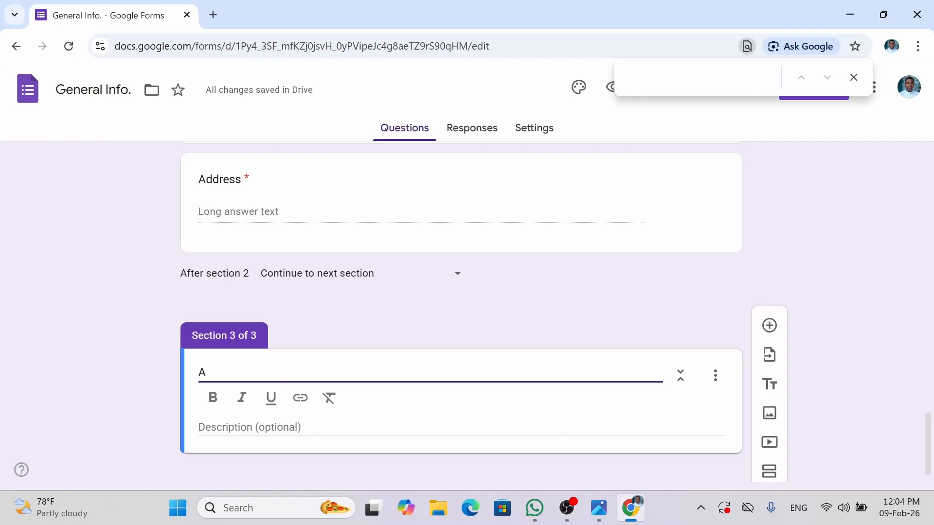
type("cademic ")
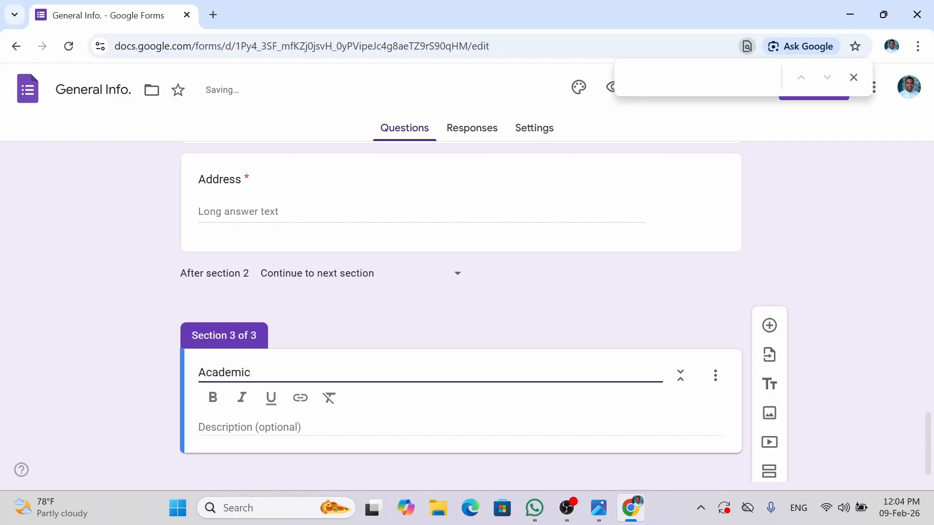
type("Dea")
key("BackSpace")
type("tails")
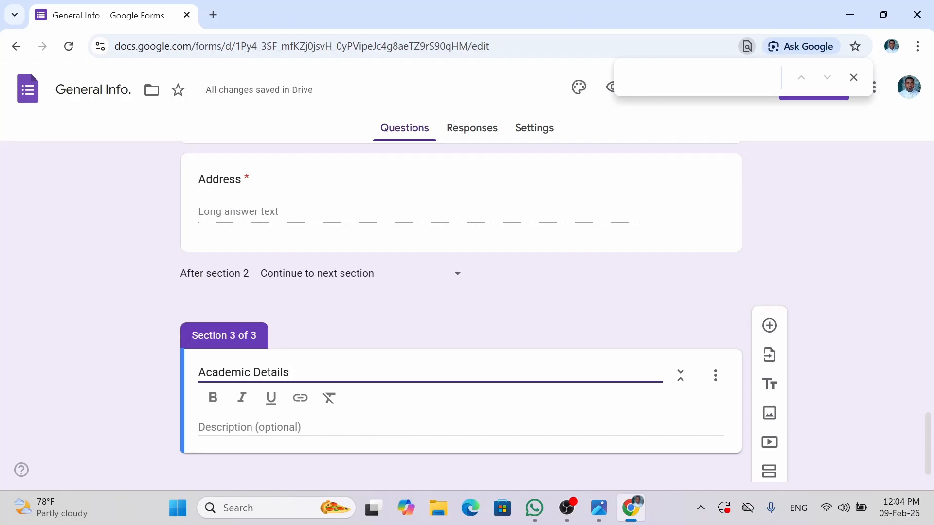
key("Tab")
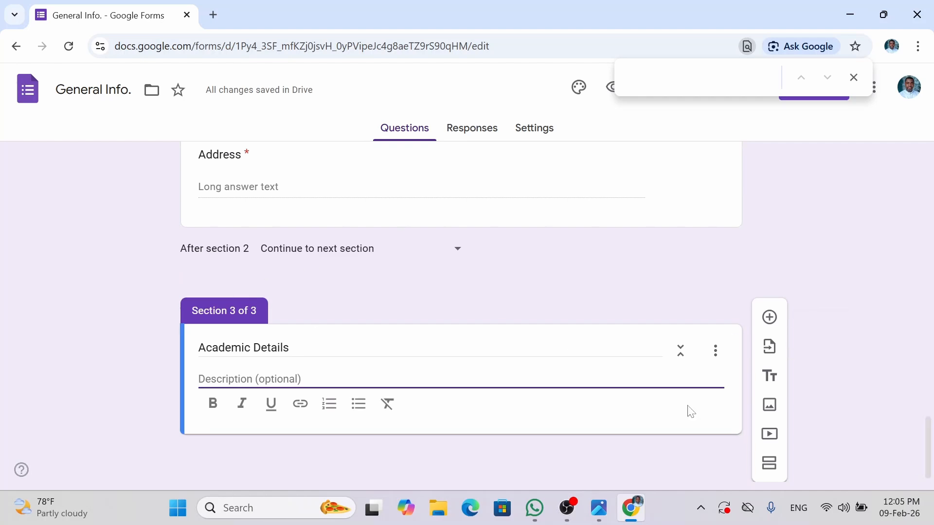
- Add an 'Academic Qualifications' question to Academic Details and set its type to Checkboxes
left_click(769, 318)
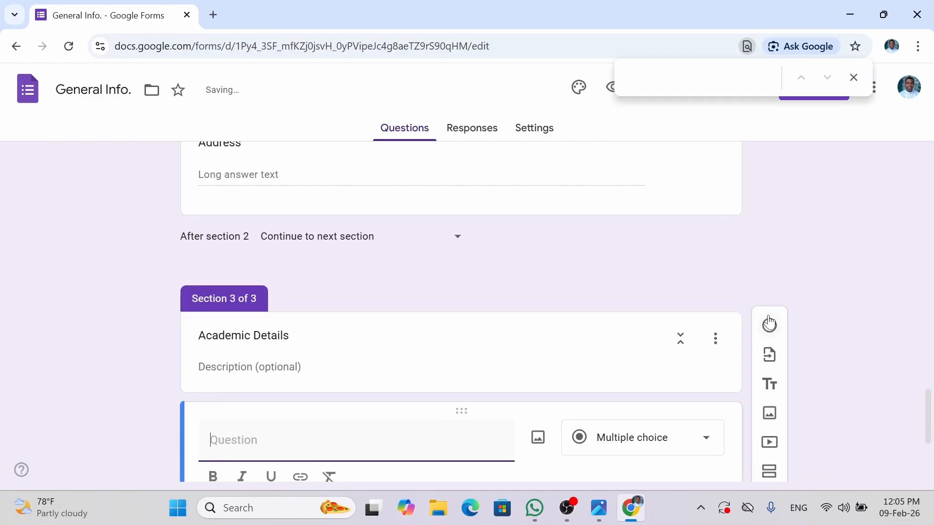
scroll(929, 421, "down", 4)
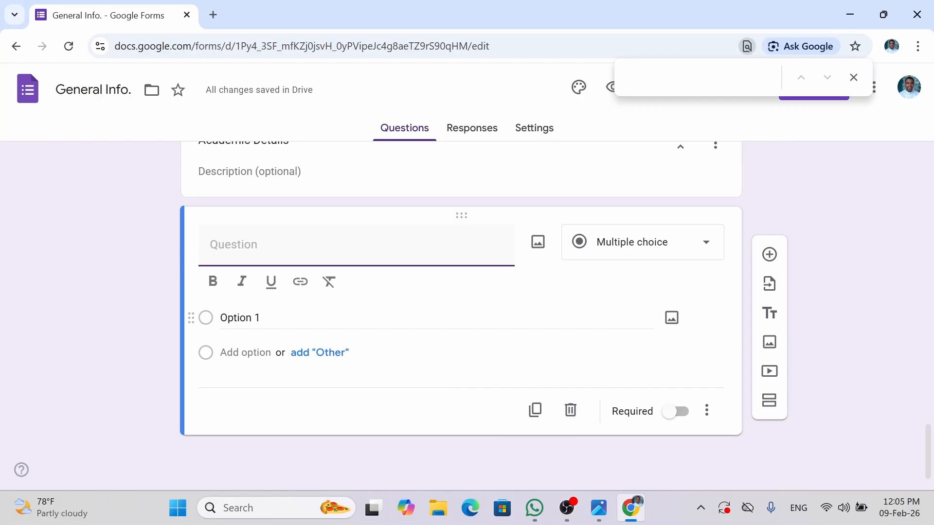
type("Q")
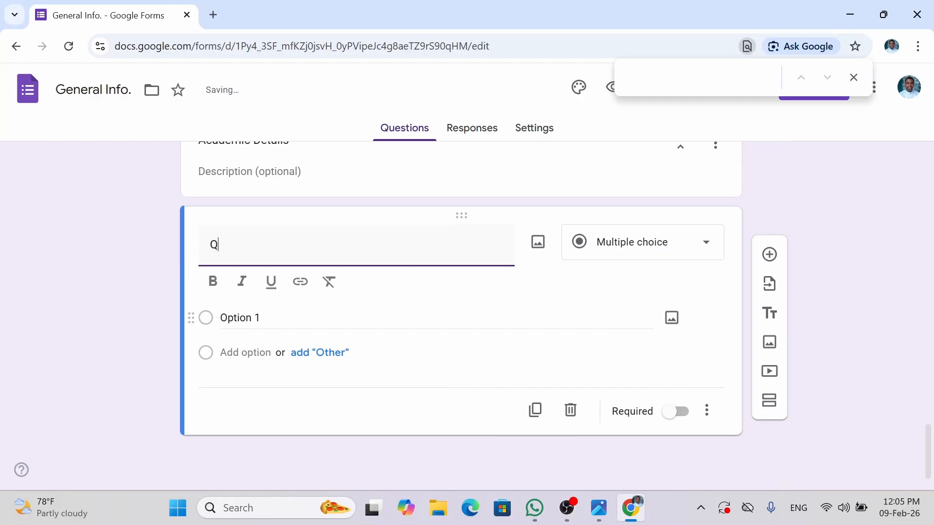
type("ua")
key("BackSpace")
key("BackSpace")
key("BackSpace")
type("ACade")
key("BackSpace")
key("BackSpace")
key("BackSpace")
key("BackSpace")
type("cademic Qualifi")
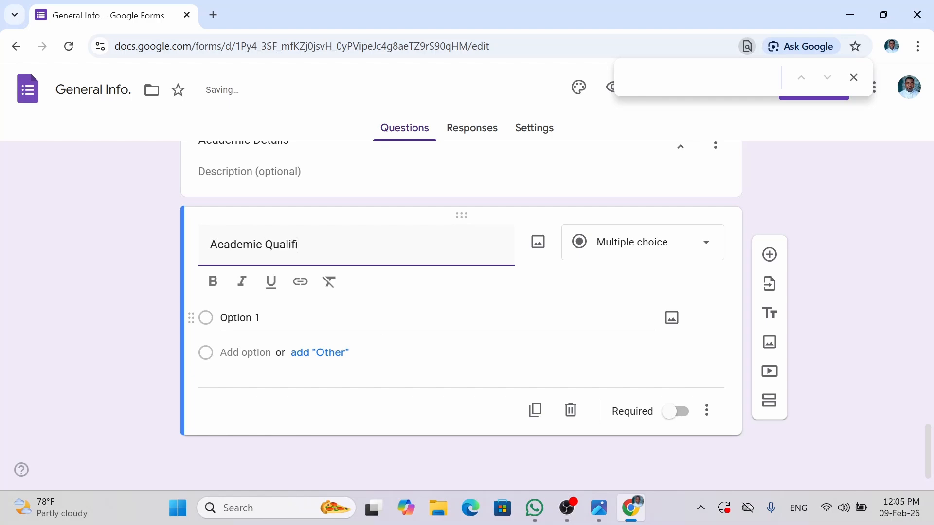
type("cations")
left_click(823, 282)
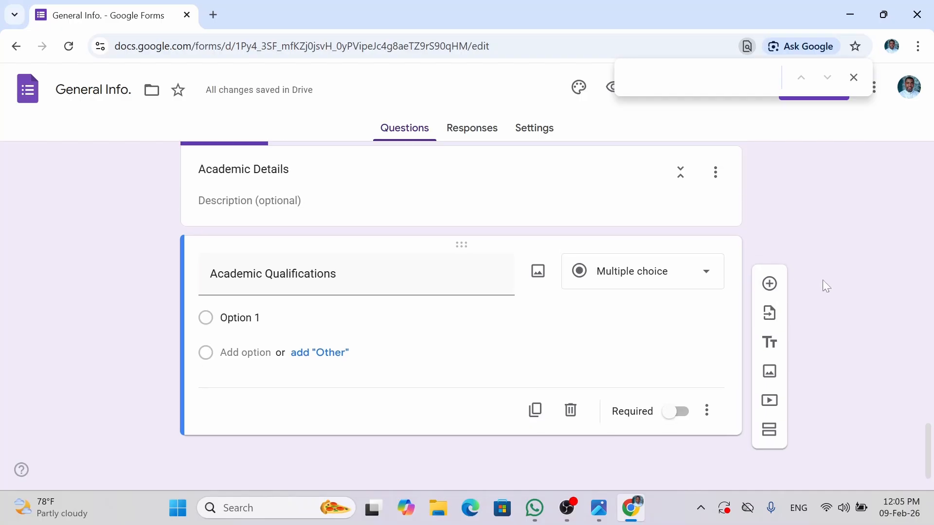
left_click(628, 276)
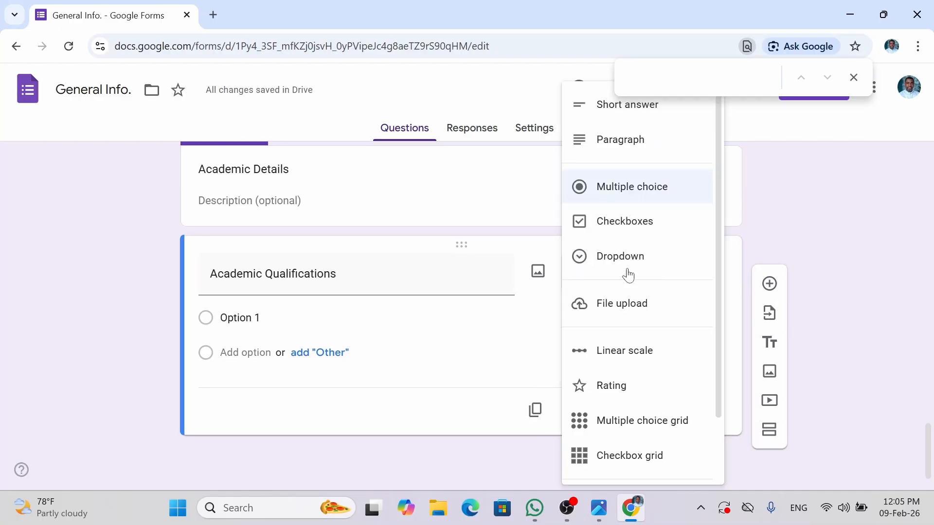
left_click(618, 222)
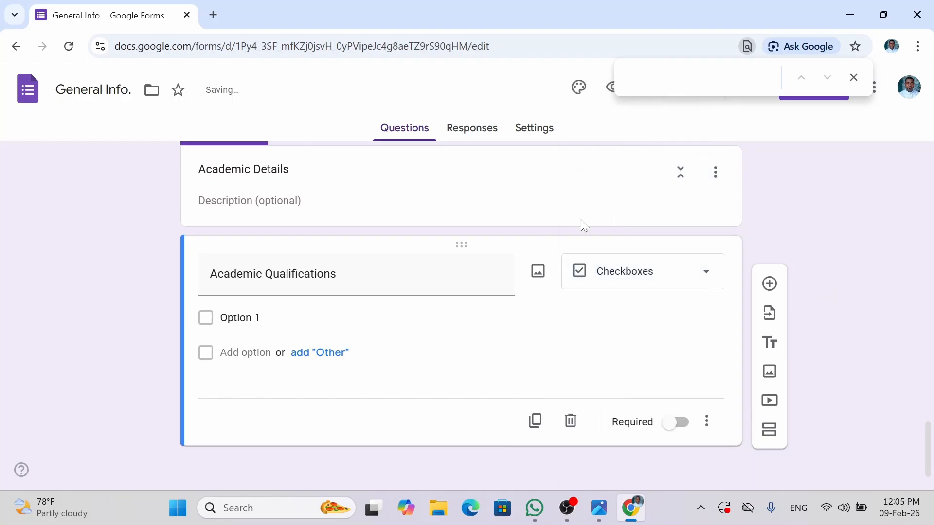
- Fill in the first three checkbox options: FSLC, SSCE and FIRST DEGREE
left_click(212, 330)
left_click(206, 354)
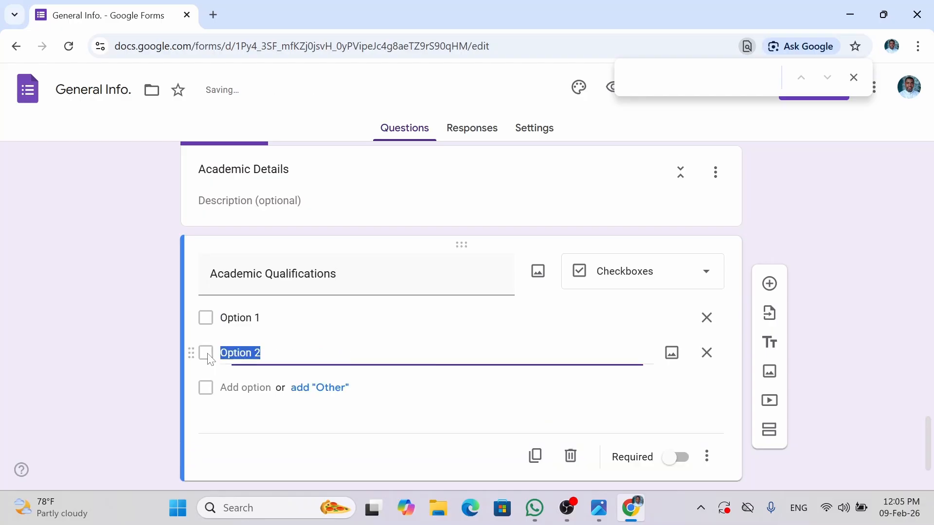
left_click(260, 320)
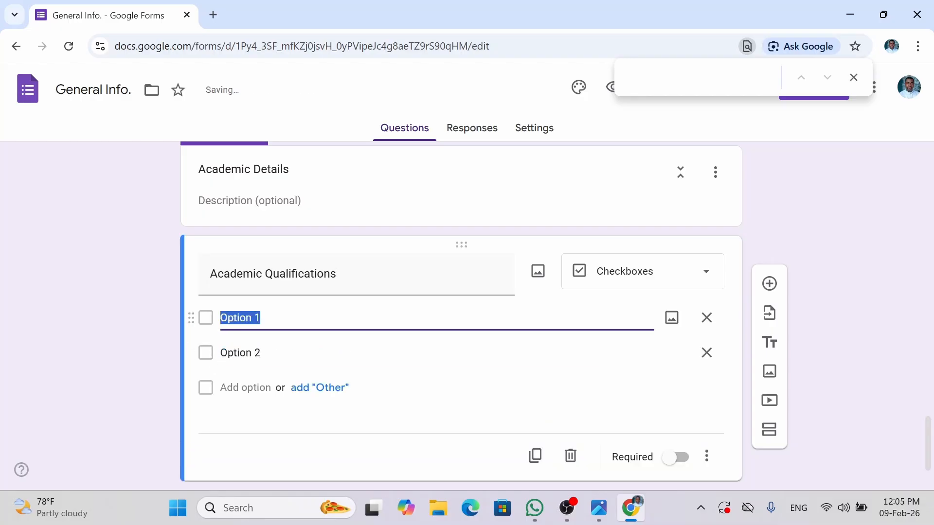
type("F")
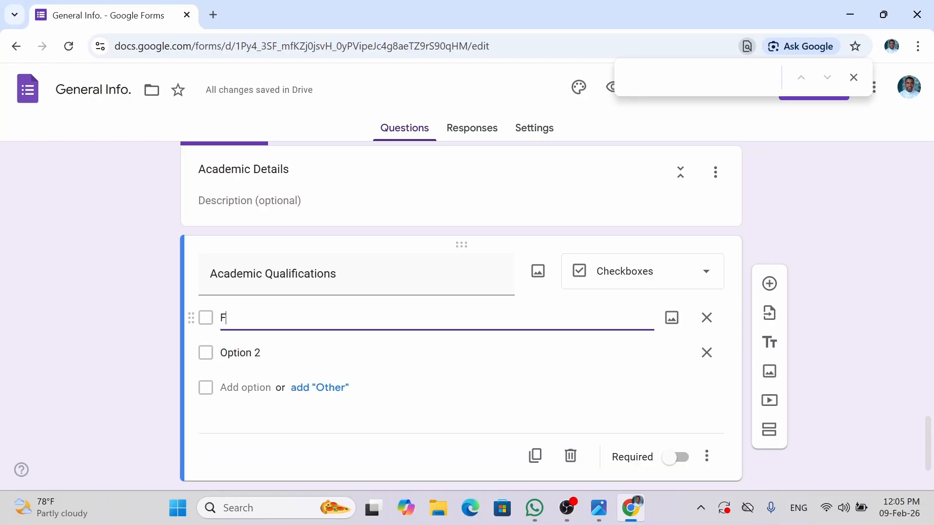
type("SLC")
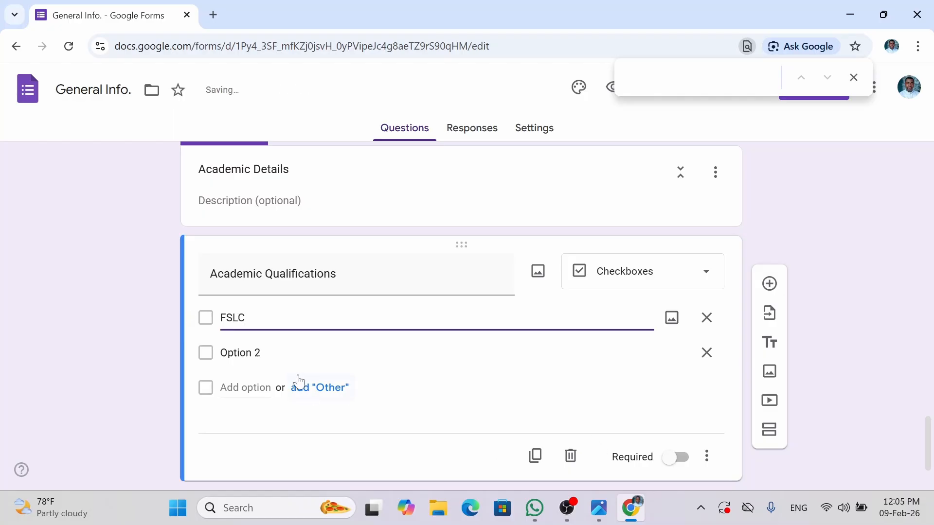
left_click(248, 353)
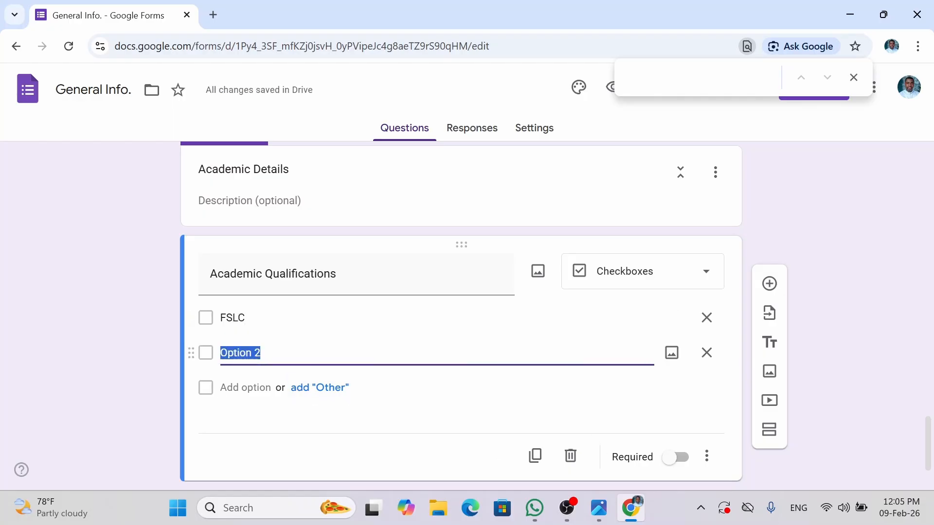
type("SSCE")
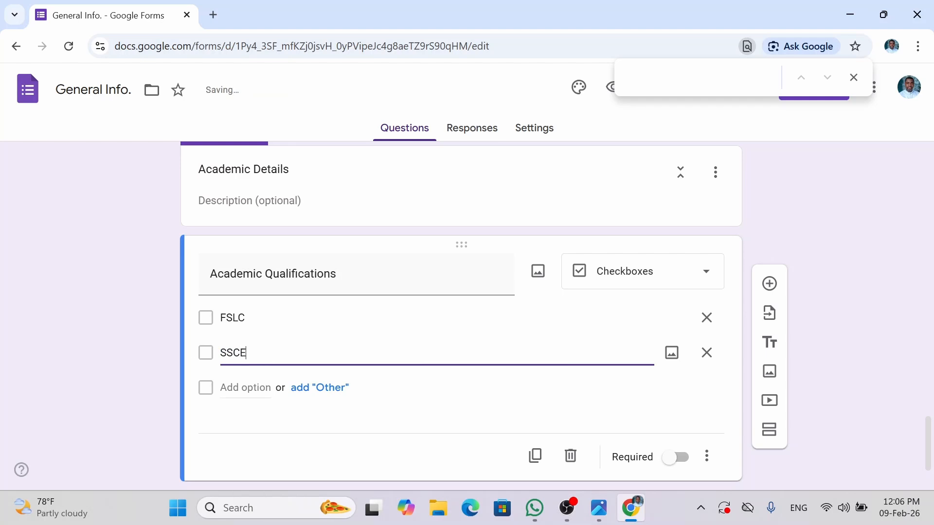
left_click(245, 387)
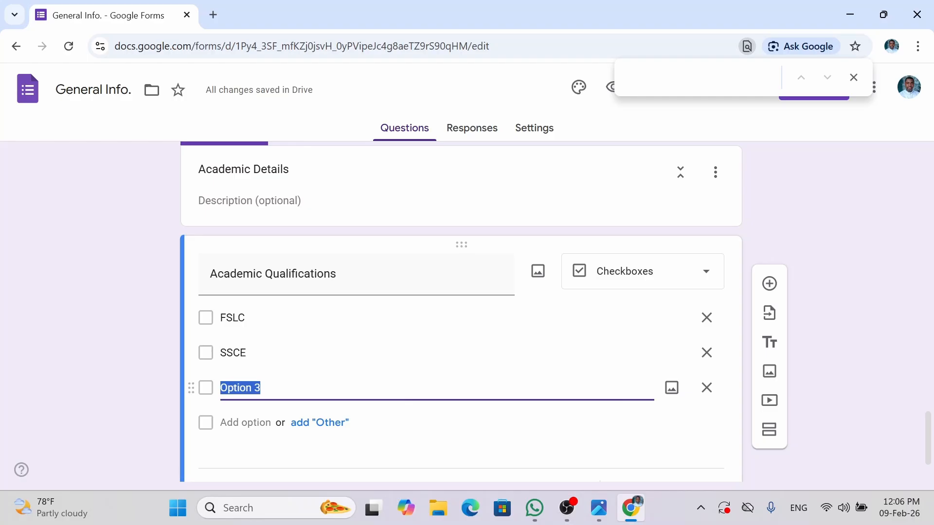
type("FIRST ")
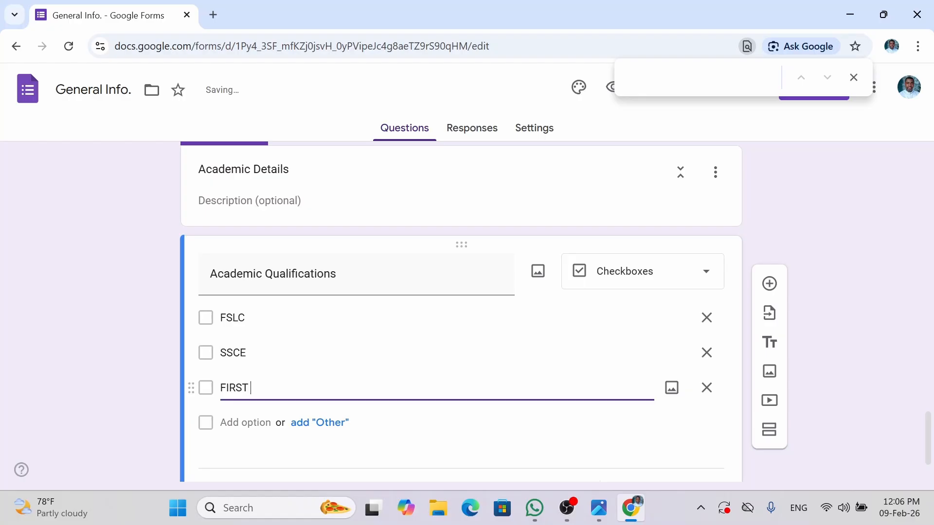
type("DEGREE")
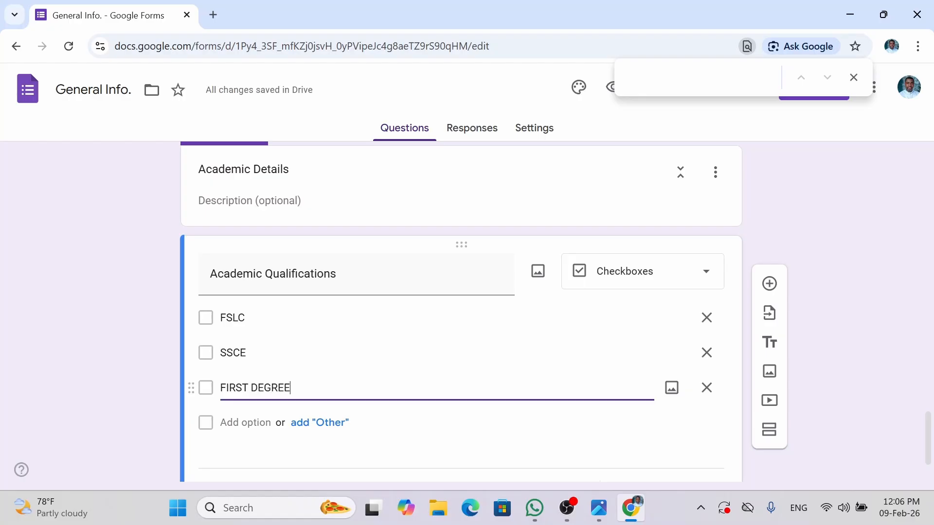
- Add the options PGD, MASTERS and PhD after FIRST DEGREE
left_click(246, 422)
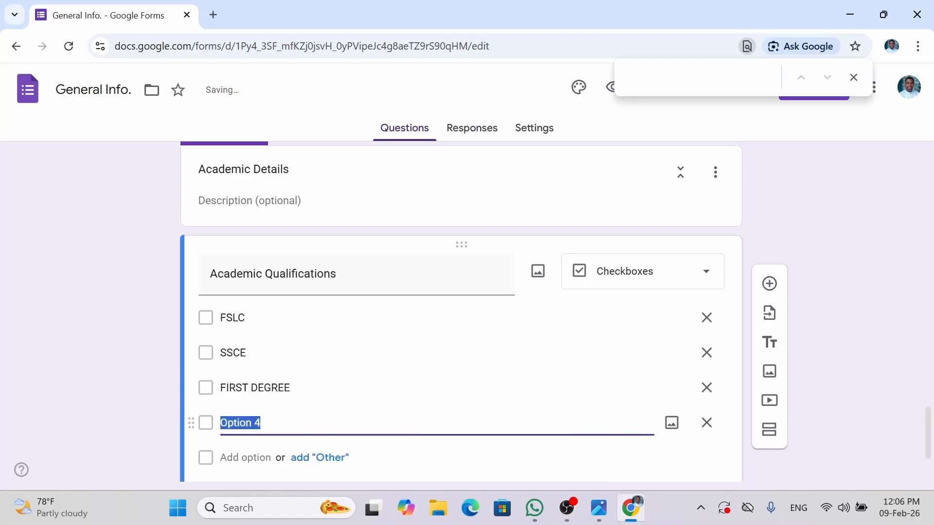
type("MAST")
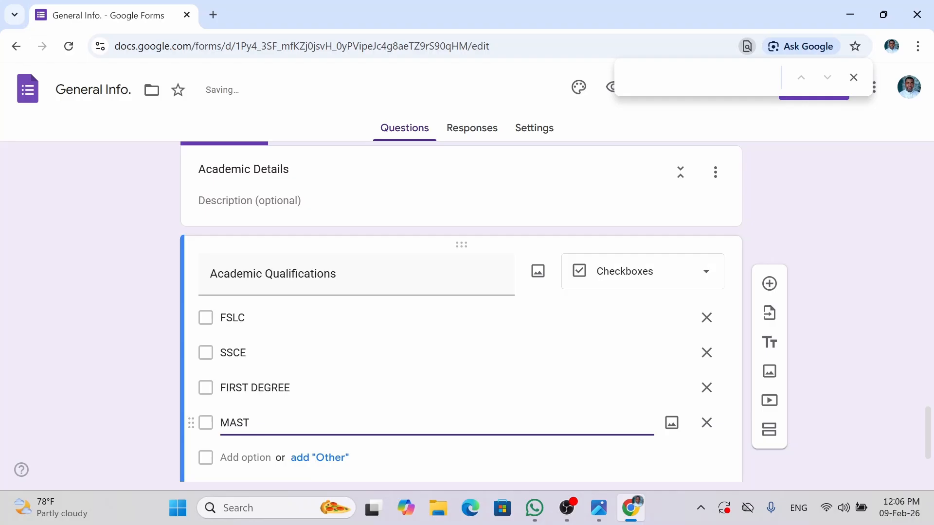
type("ERS")
left_click(246, 457)
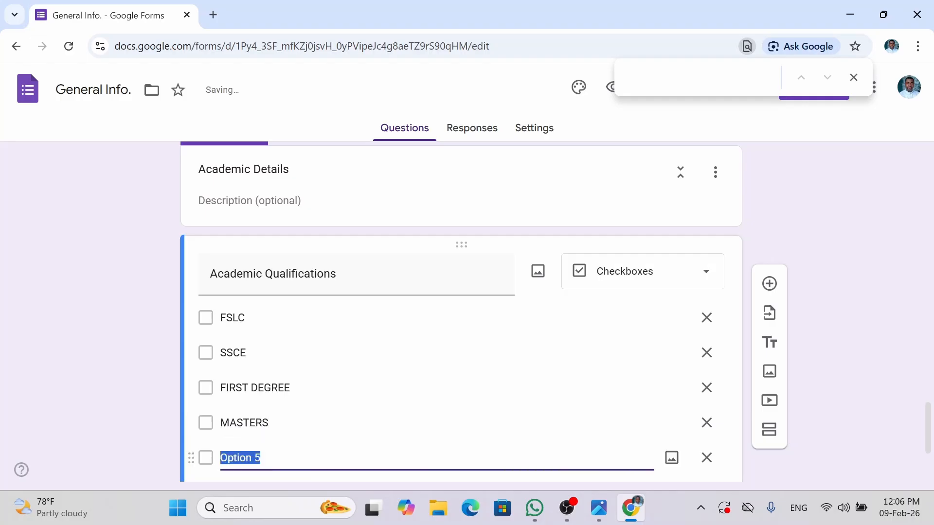
left_click(244, 423)
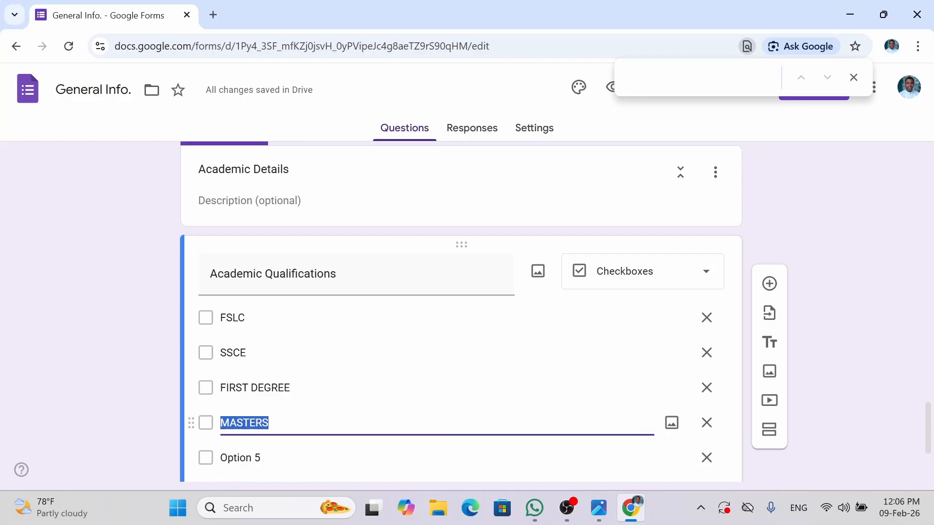
type("PGD")
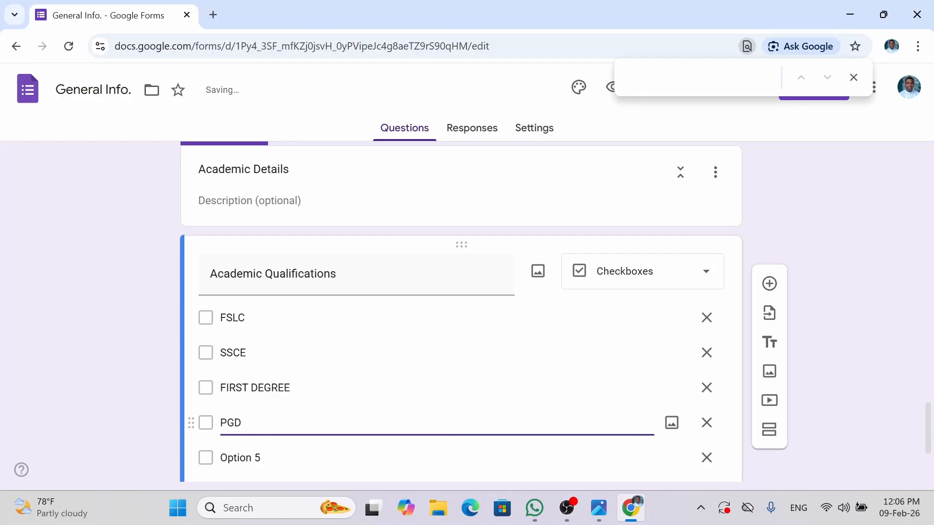
left_click(248, 458)
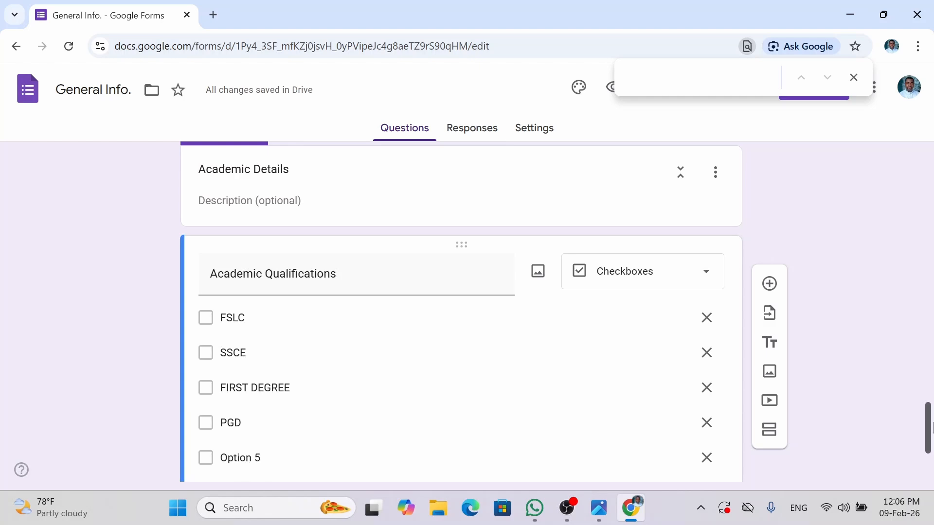
left_click_drag(930, 426, 930, 452)
left_click(254, 307)
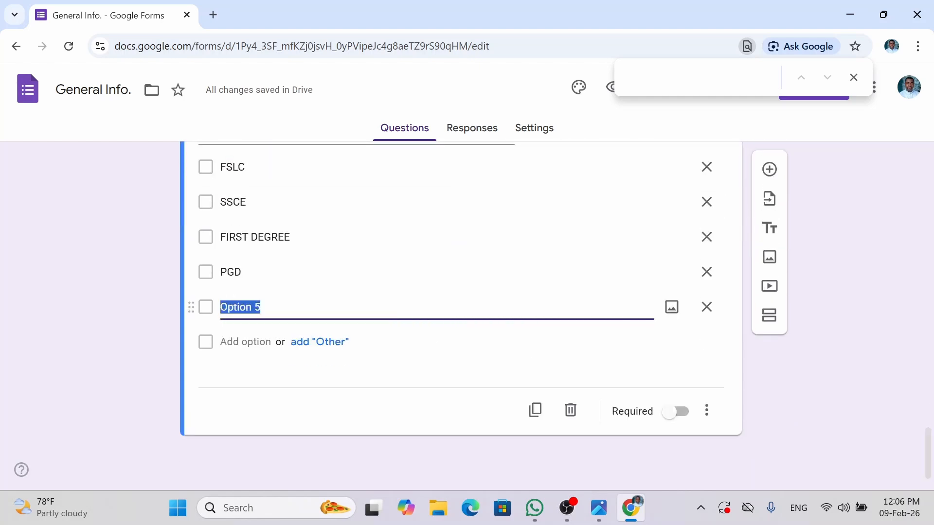
type("MASTERS")
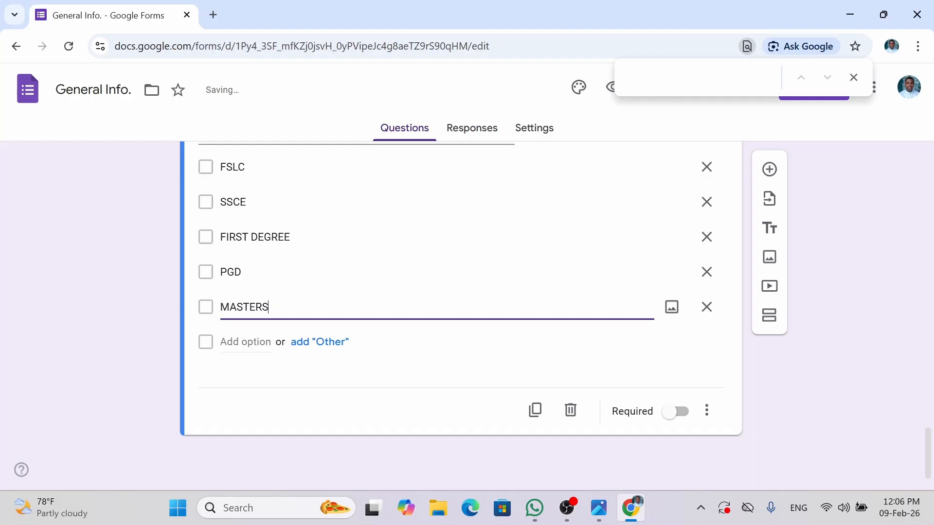
left_click(262, 342)
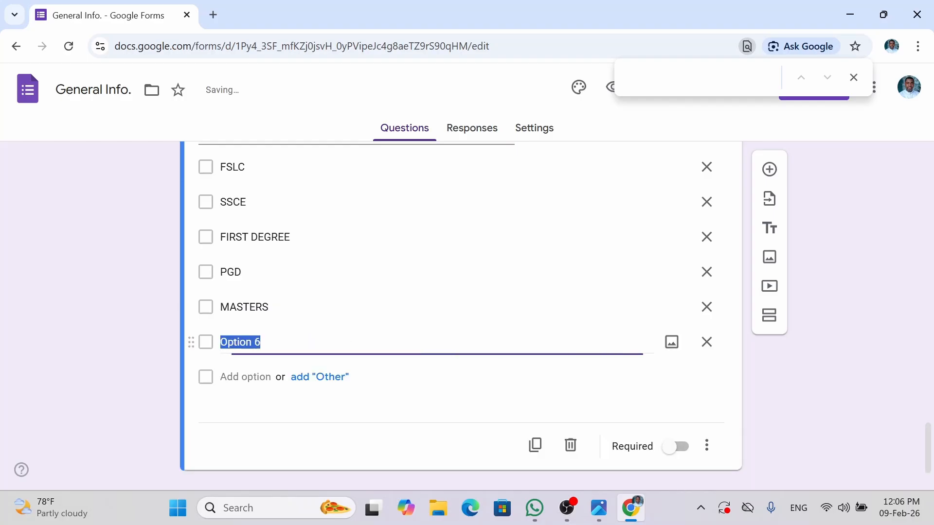
type("P")
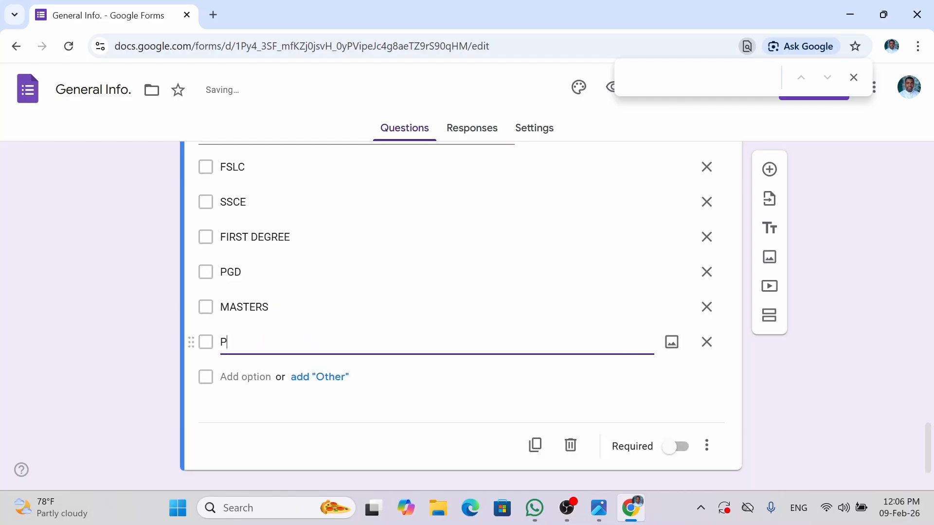
type("hD")
- Review the option list and add a final 'POST DOC.' option
scroll(925, 446, "up", 1)
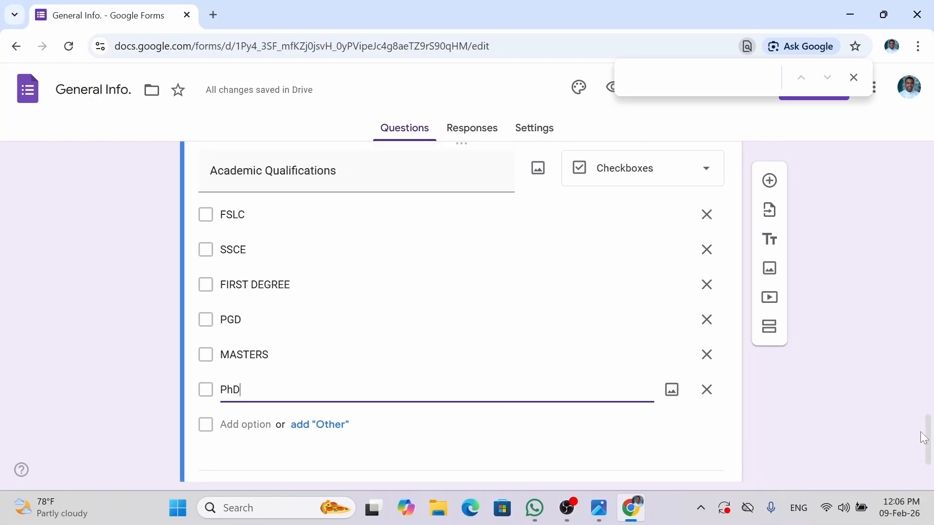
left_click(209, 218)
left_click(209, 255)
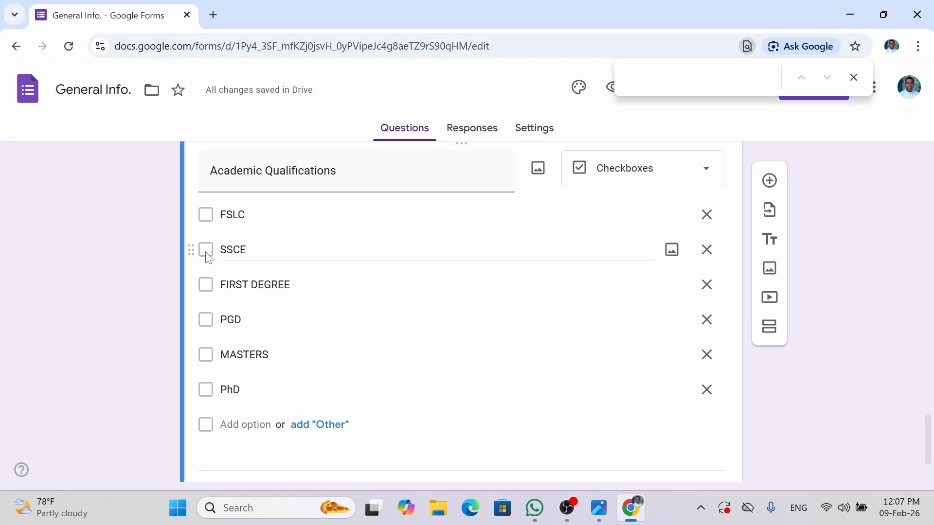
left_click(208, 290)
left_click(208, 323)
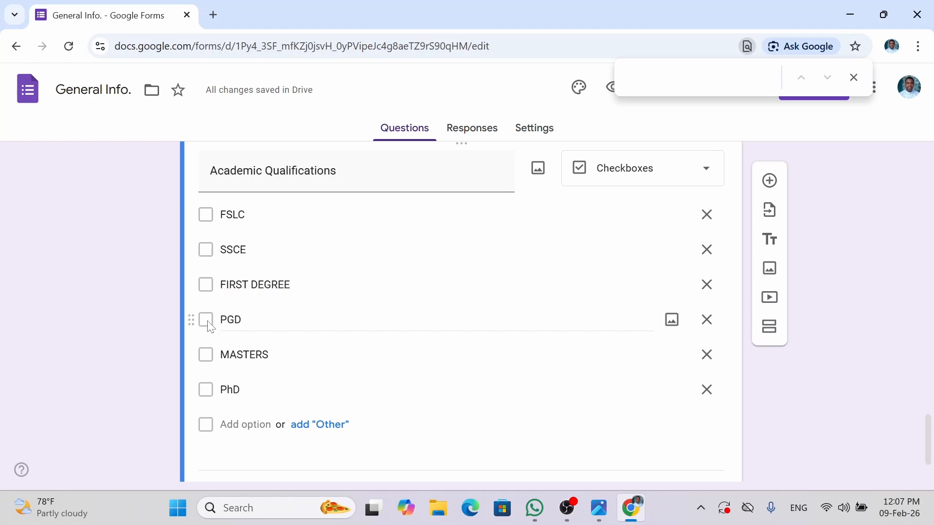
left_click(209, 360)
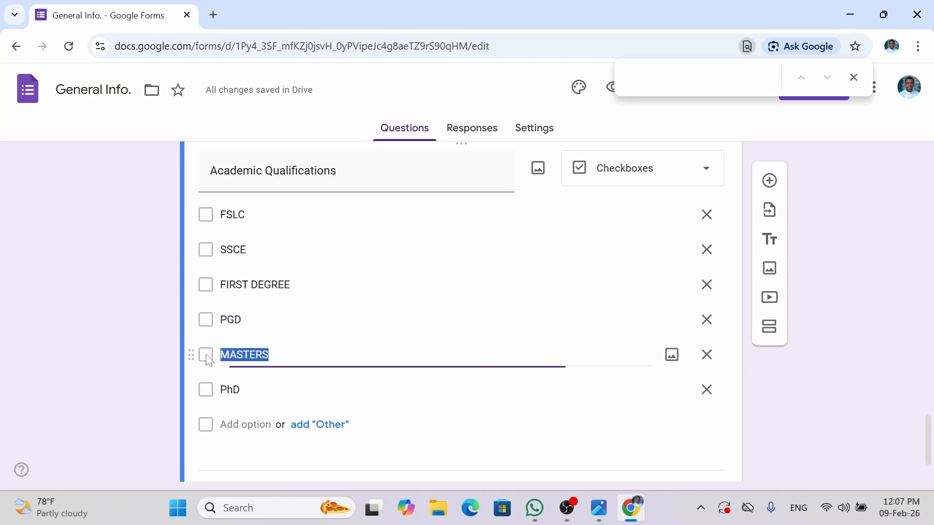
left_click(212, 394)
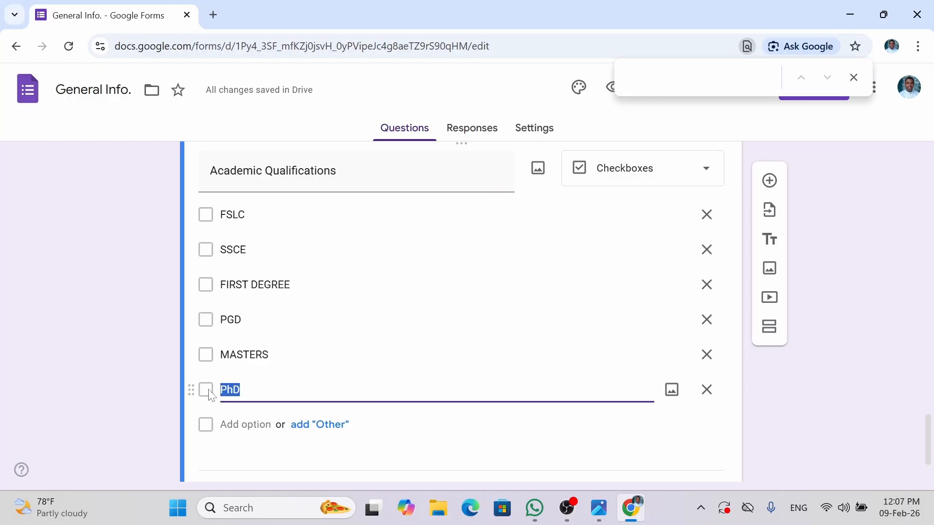
left_click(243, 424)
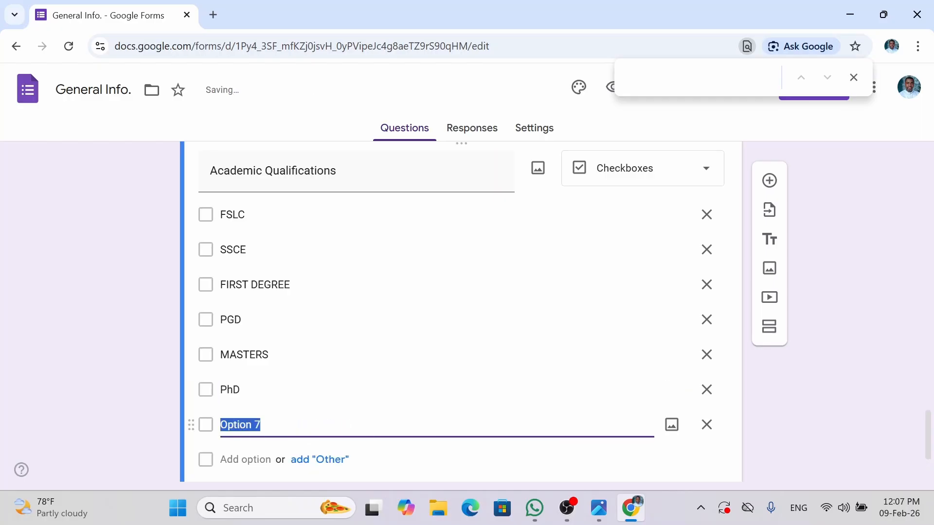
type("POST")
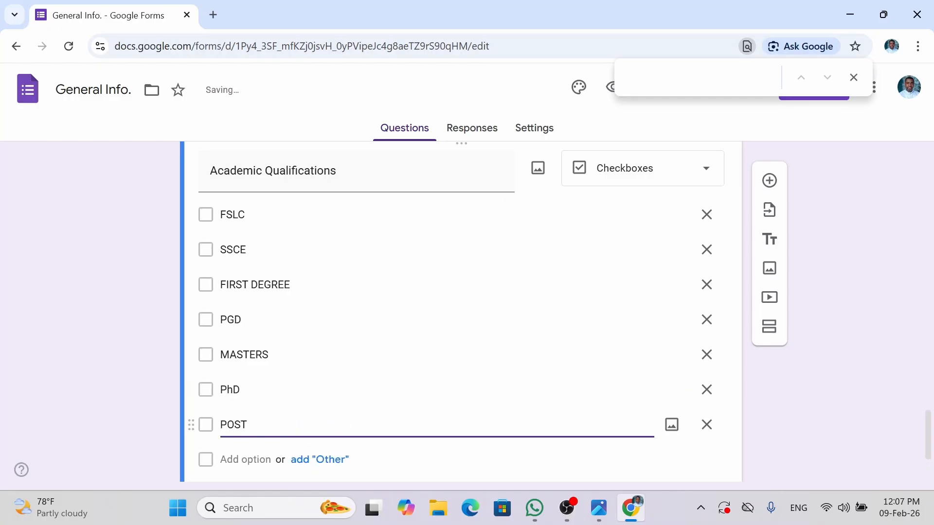
type(" DOC.")
left_click(135, 396)
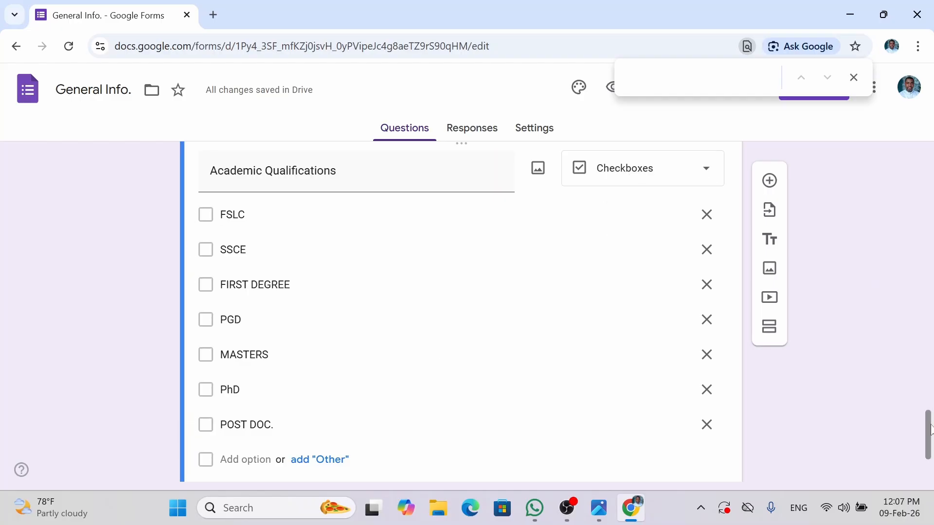
scroll(929, 457, "down", 3)
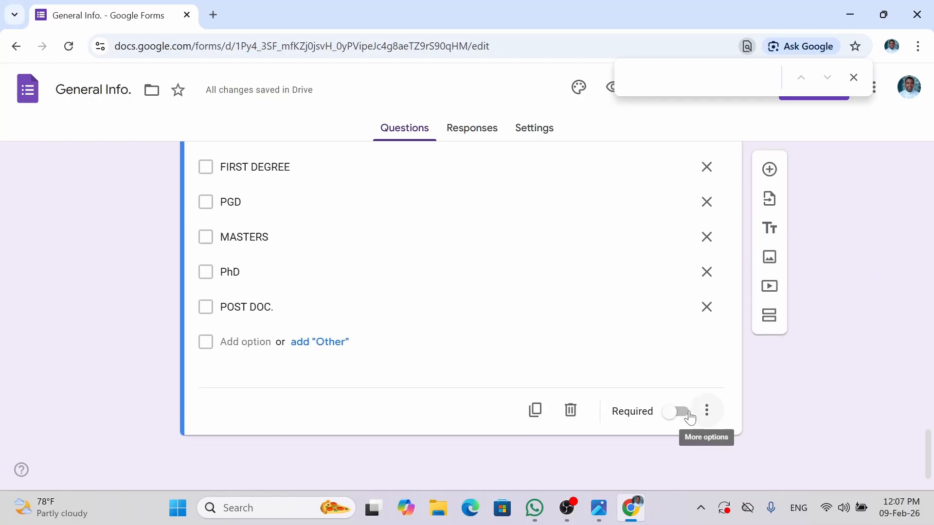
- Make Academic Qualifications required and briefly check the form's Settings page
left_click(674, 411)
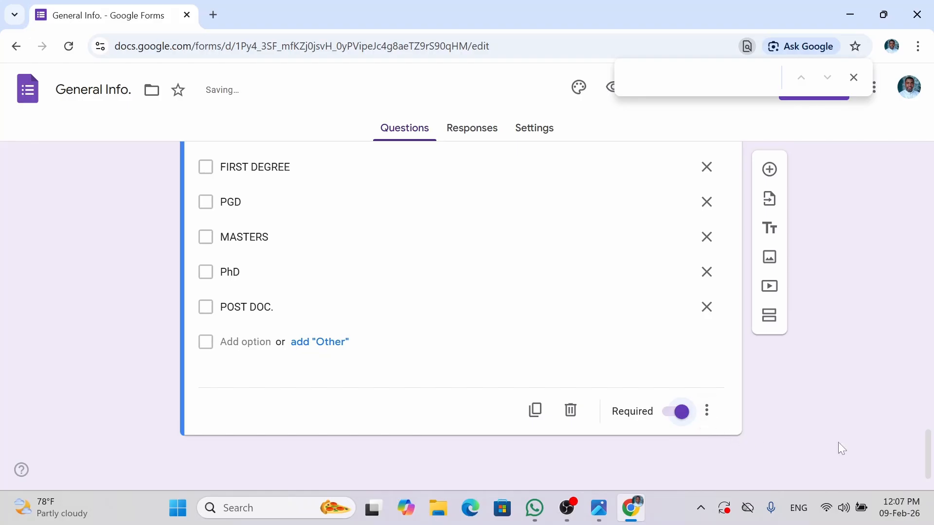
left_click_drag(928, 455, 929, 385)
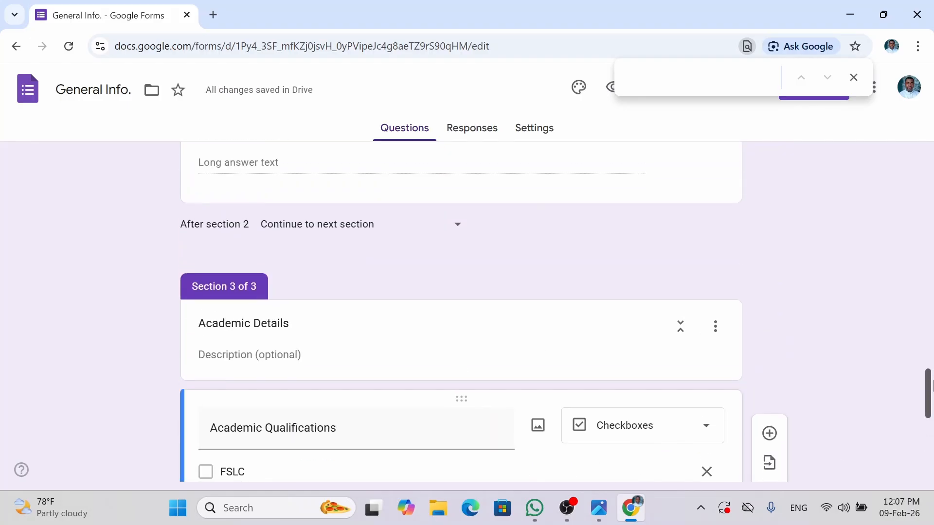
left_click(553, 136)
left_click(411, 136)
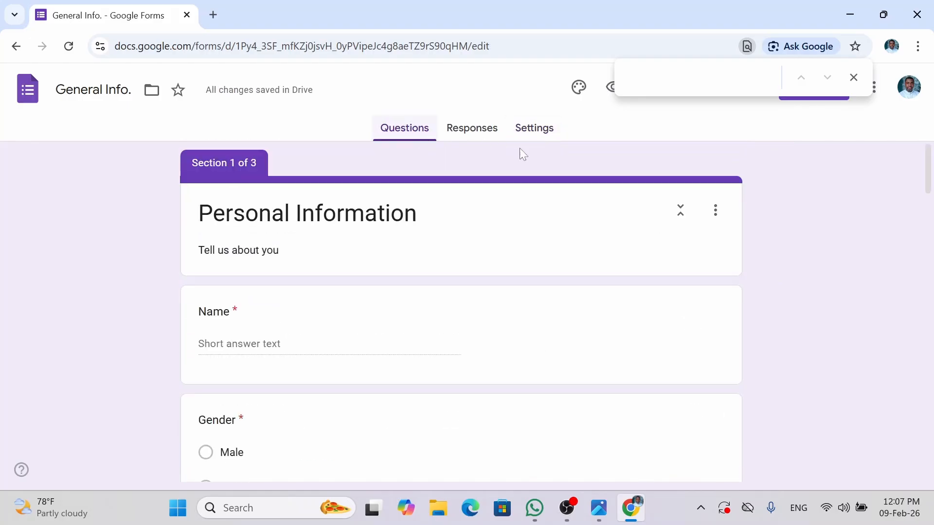
- Revisit the Address question and select, then deselect, the Academic Details section title
left_click_drag(928, 185, 926, 351)
left_click(474, 335)
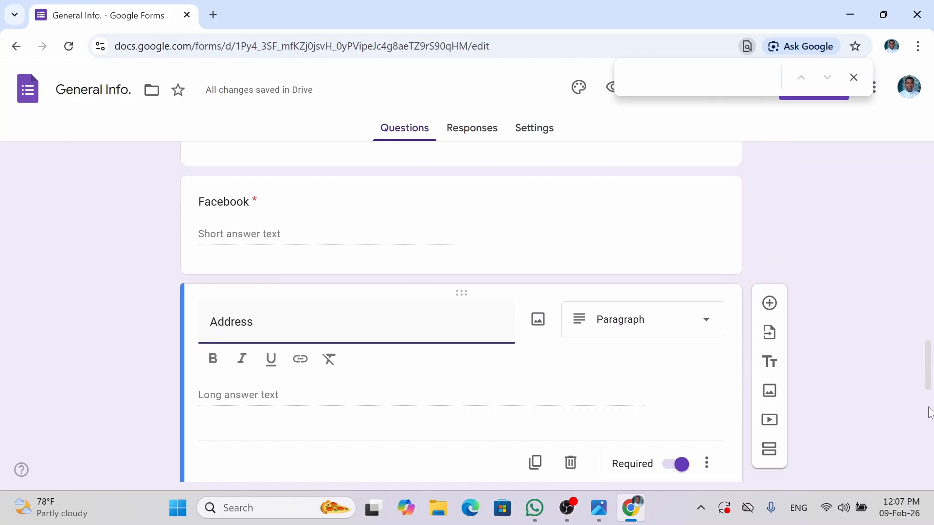
left_click_drag(929, 360, 930, 451)
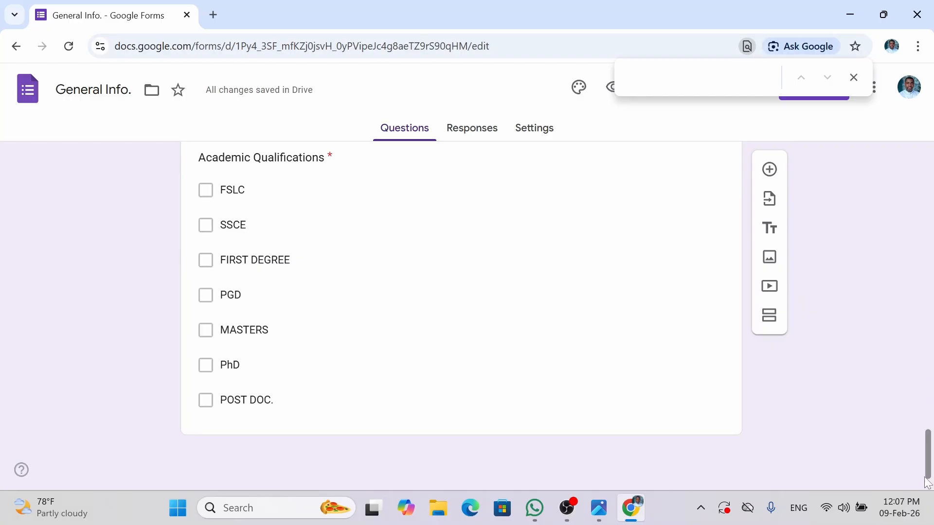
left_click_drag(929, 470, 929, 442)
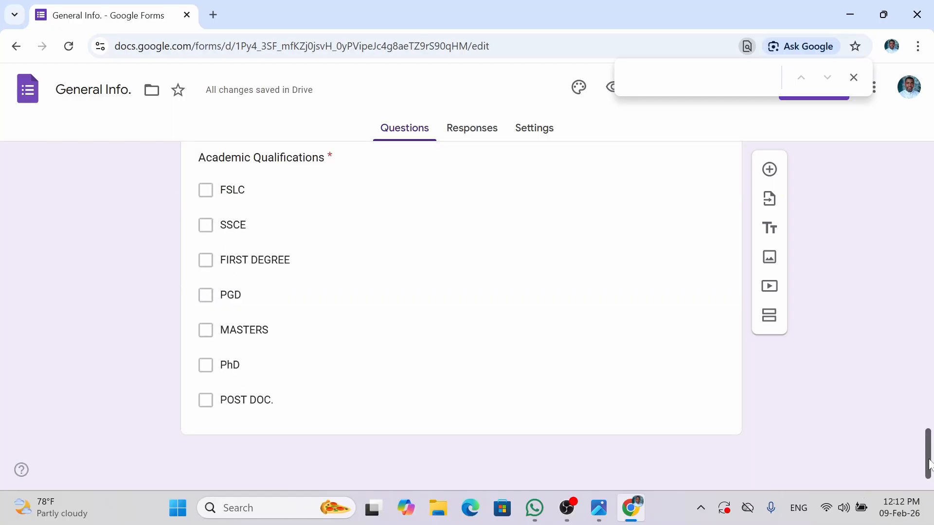
left_click_drag(929, 450, 911, 416)
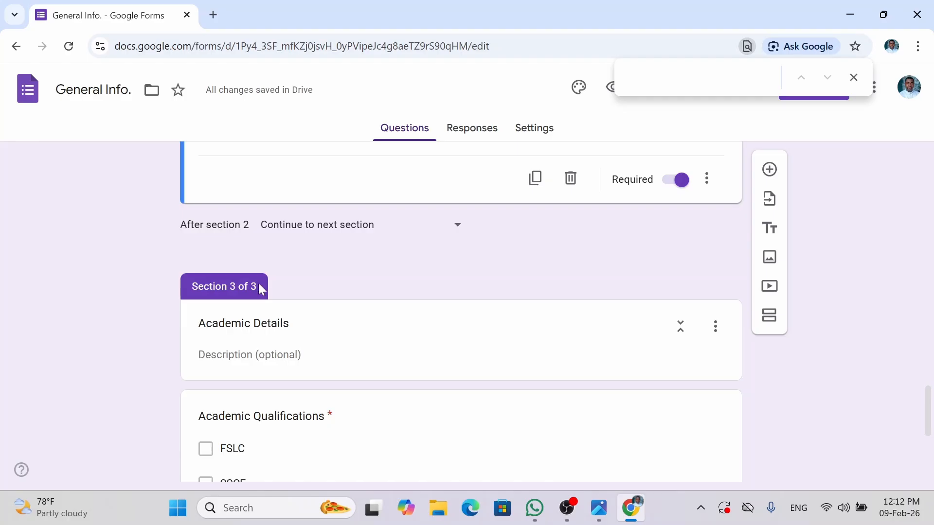
left_click_drag(258, 287, 184, 302)
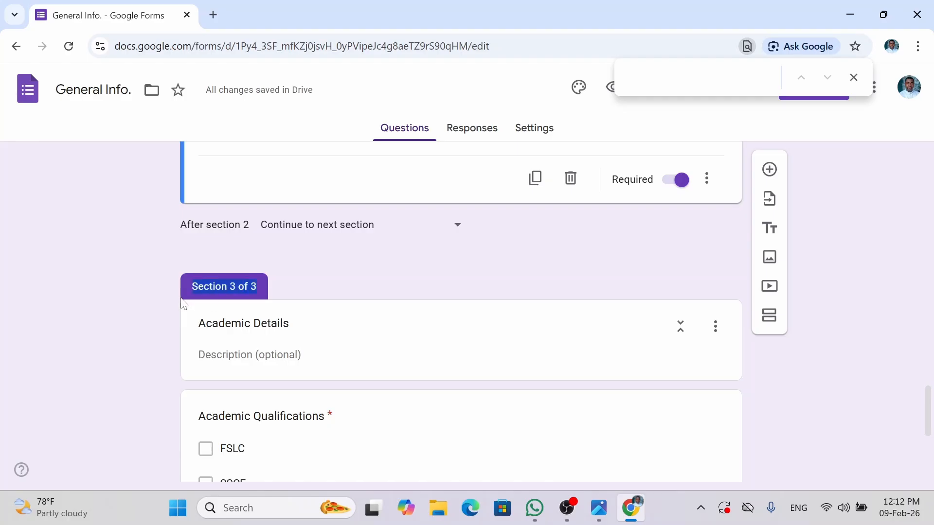
left_click_drag(290, 323, 197, 323)
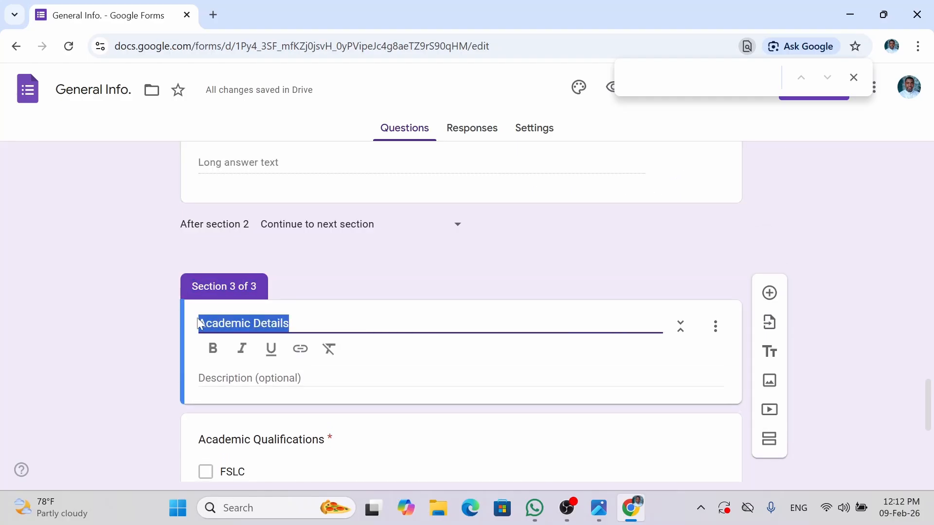
left_click(842, 384)
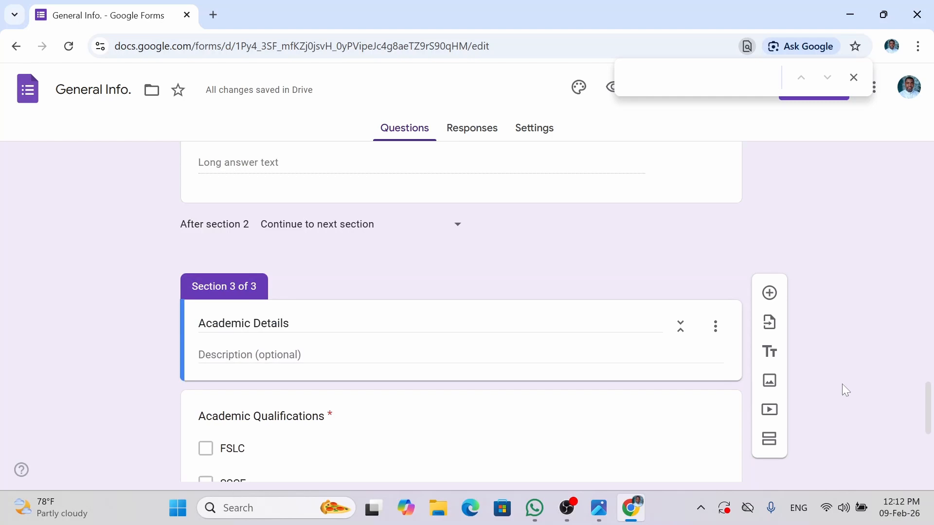
scroll(841, 384, "down", 6)
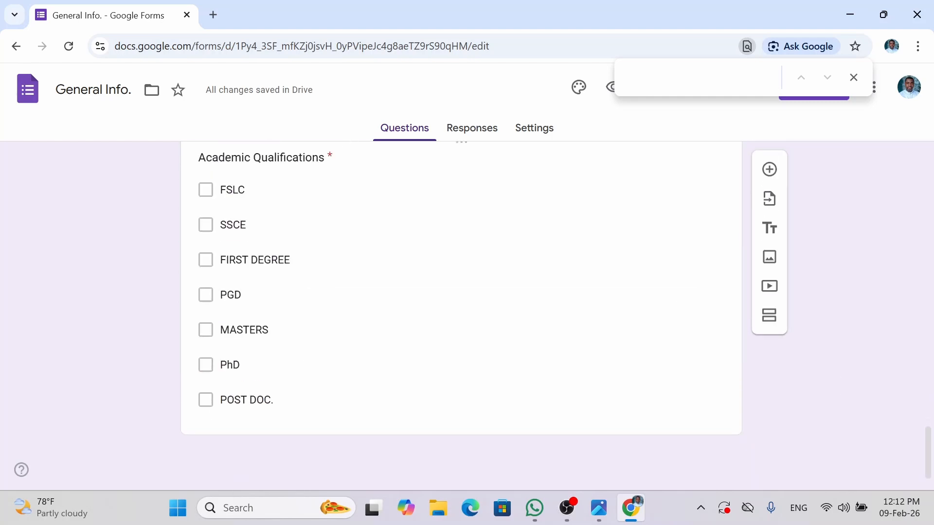
- Add a blank question and move it below Academic Qualifications, after the POST DOC. option
left_click(770, 172)
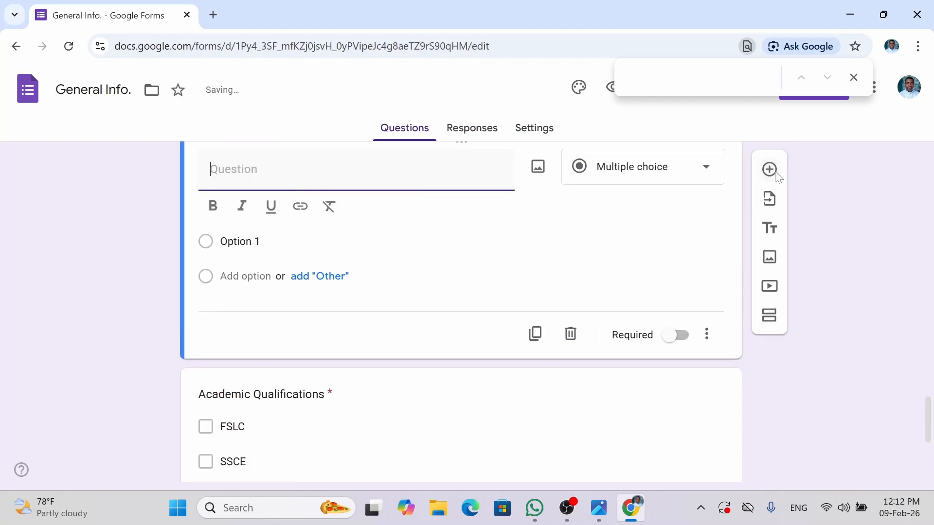
scroll(929, 465, "down", 3)
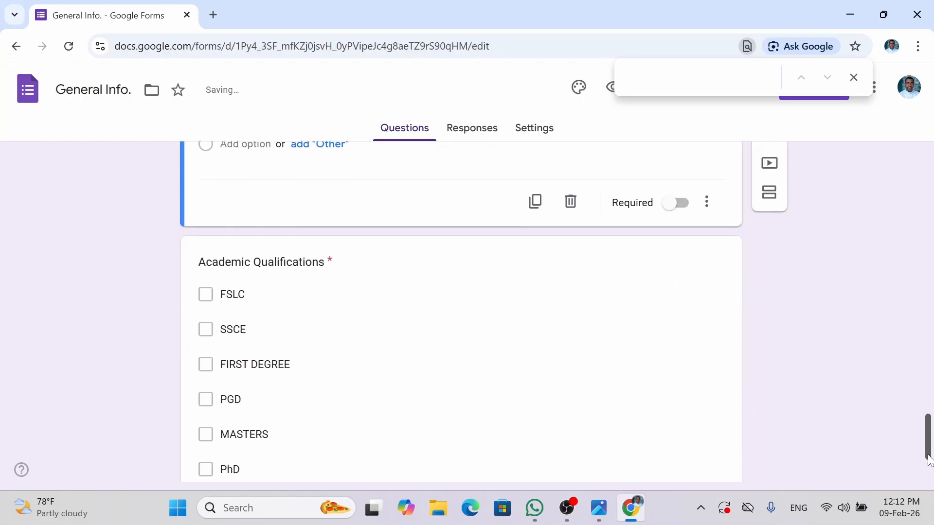
left_click_drag(928, 465, 926, 431)
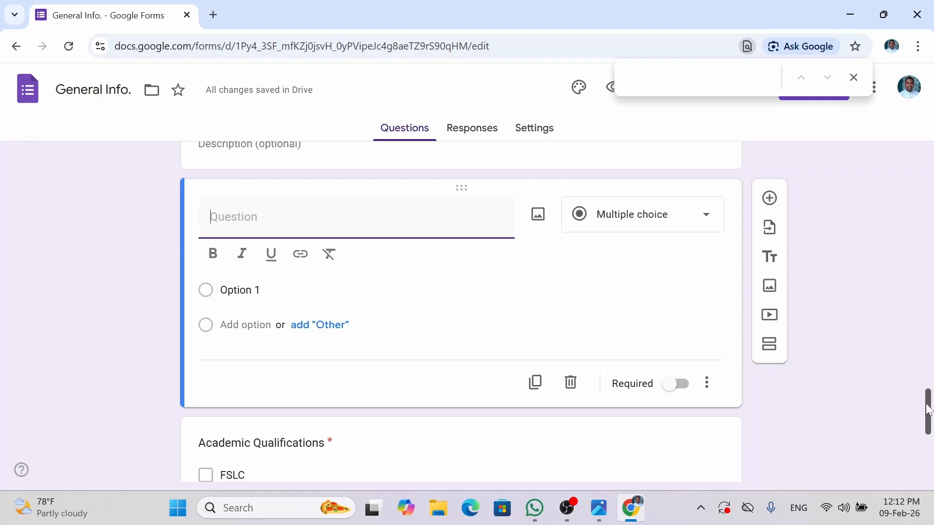
left_click_drag(928, 410, 928, 390)
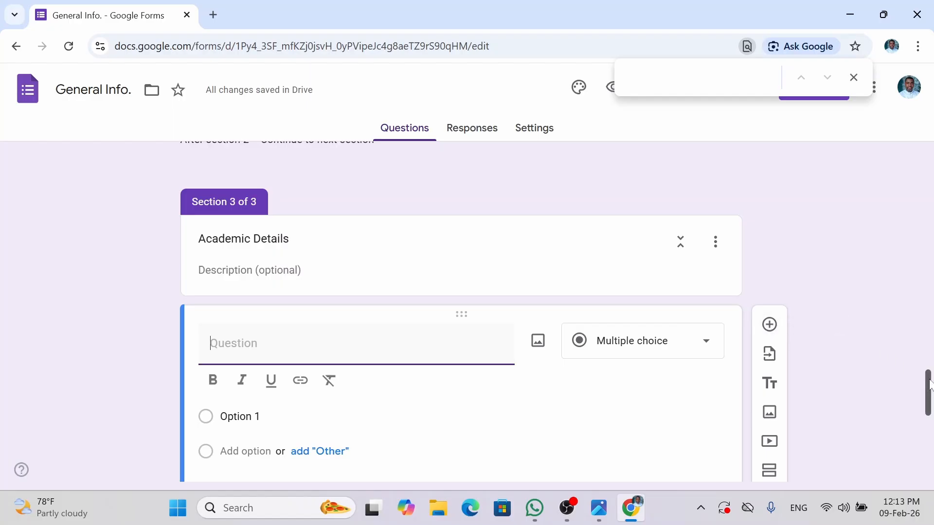
left_click_drag(929, 385, 932, 405)
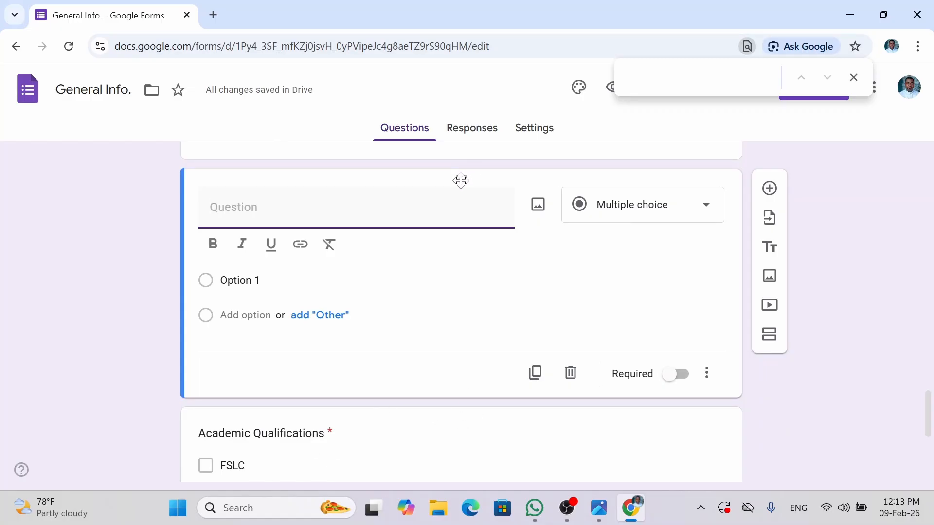
left_click_drag(460, 181, 509, 317)
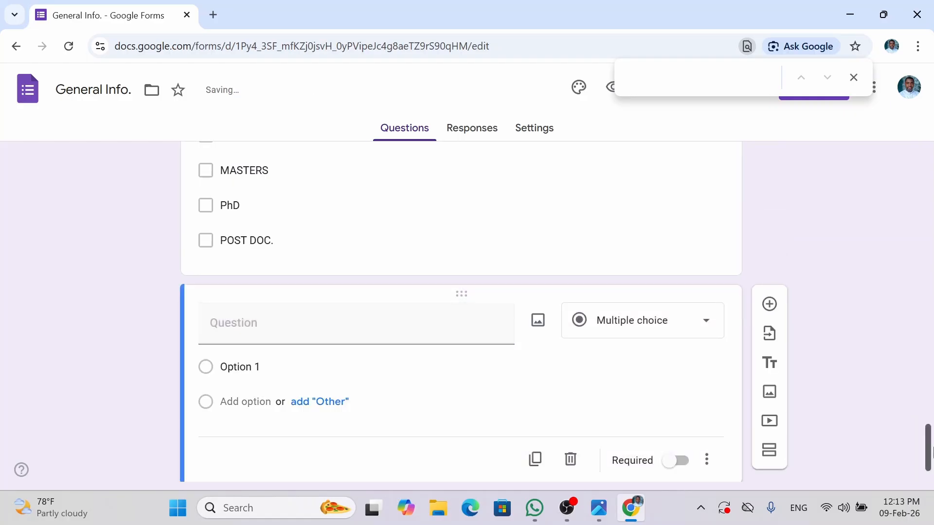
scroll(240, 237, "up", 6)
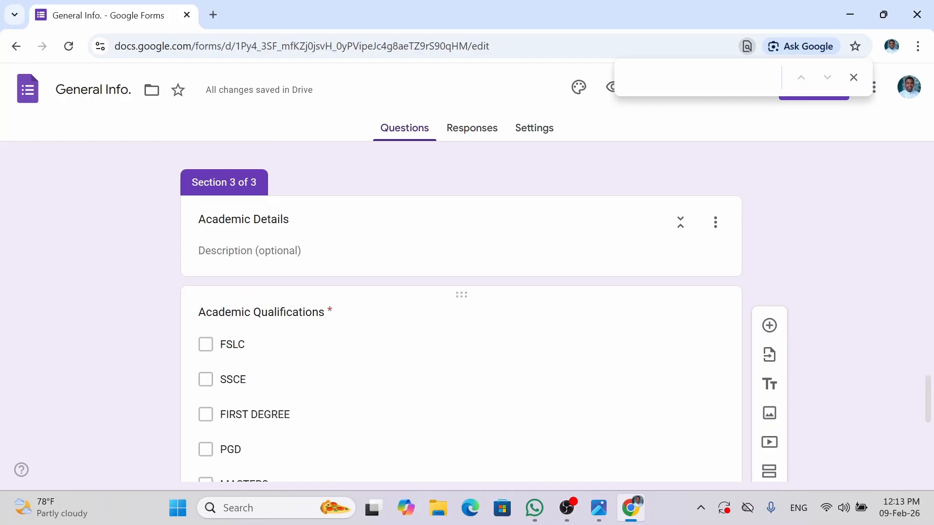
scroll(715, 325, "down", 6)
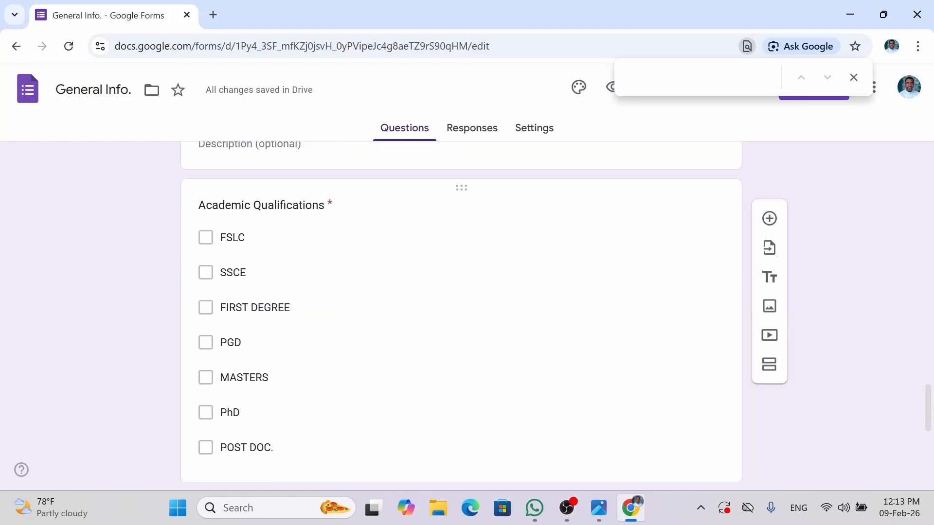
- Title the new question ICT SKILLS and make it a Checkboxes question
left_click(437, 339)
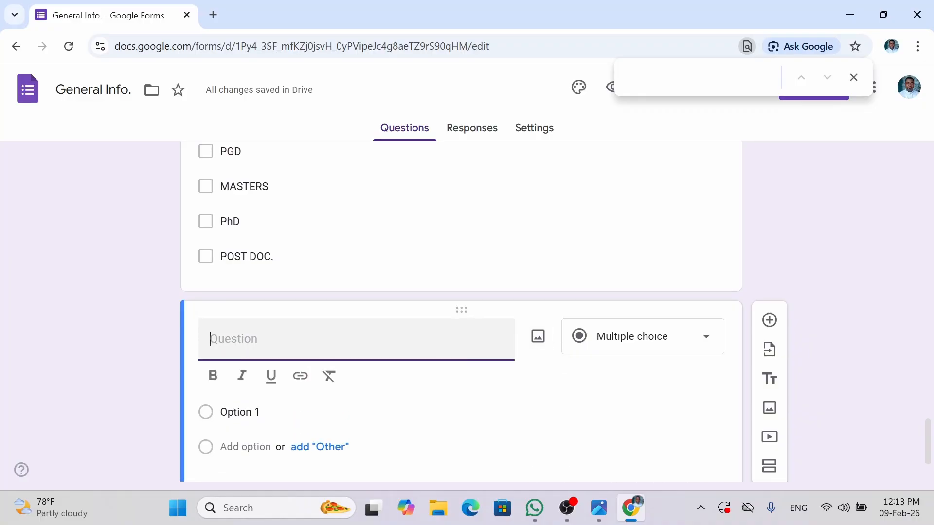
type("ICT SKILLS")
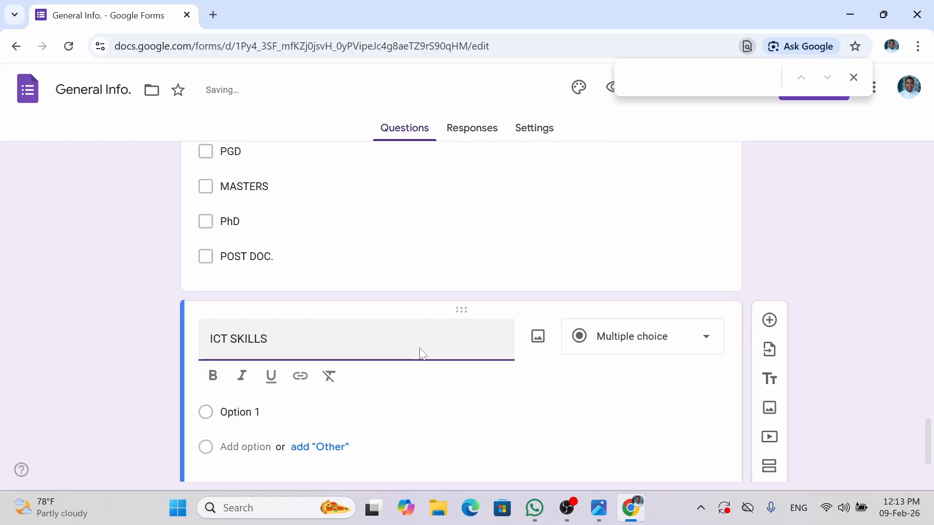
left_click(613, 348)
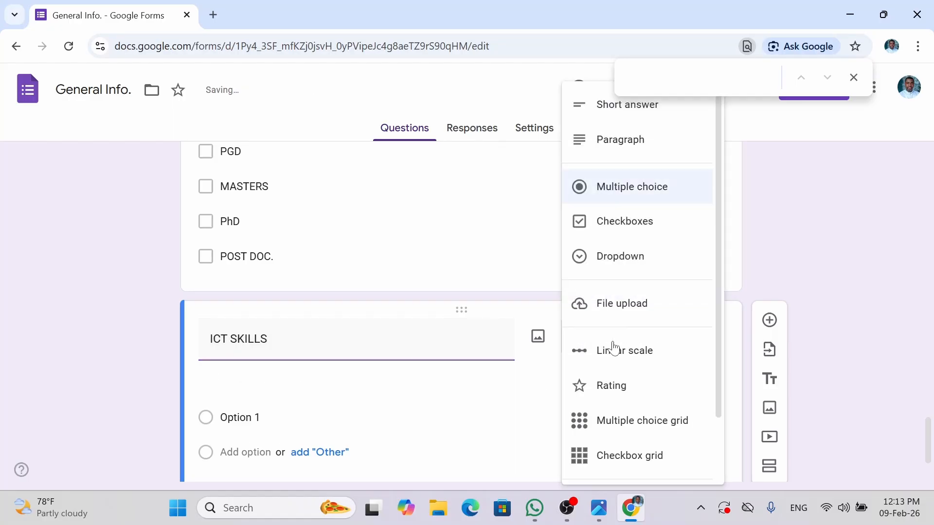
left_click(615, 227)
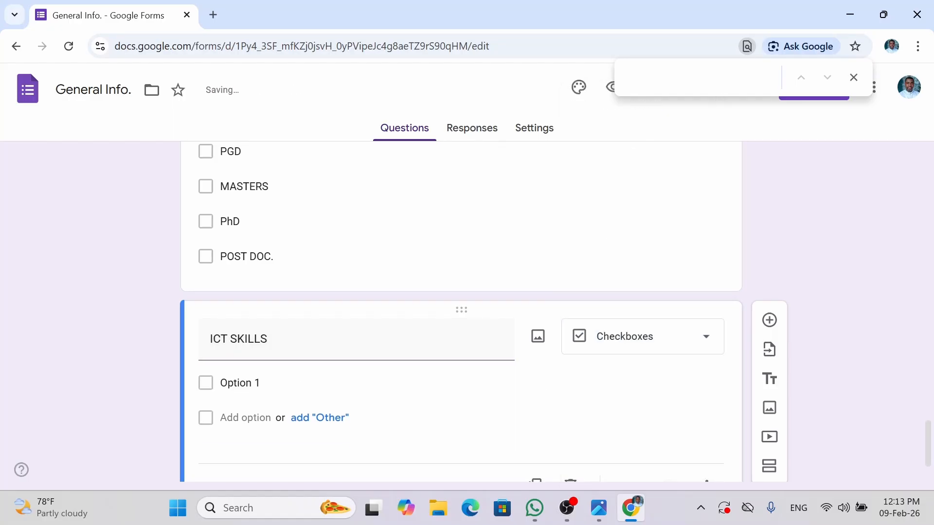
left_click_drag(927, 442, 929, 470)
- Enter options Networking, Web Design, Data Analytics, Data Science and Programming
left_click(289, 310)
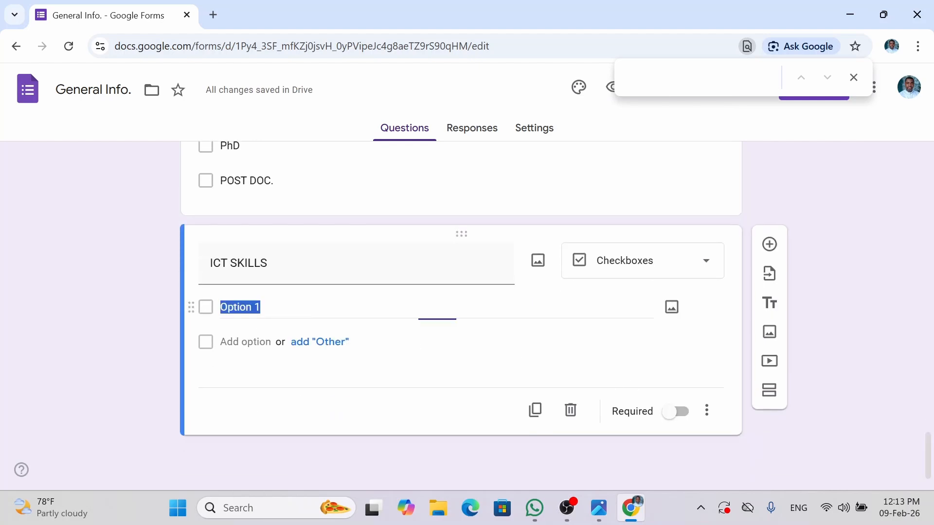
type("Networking")
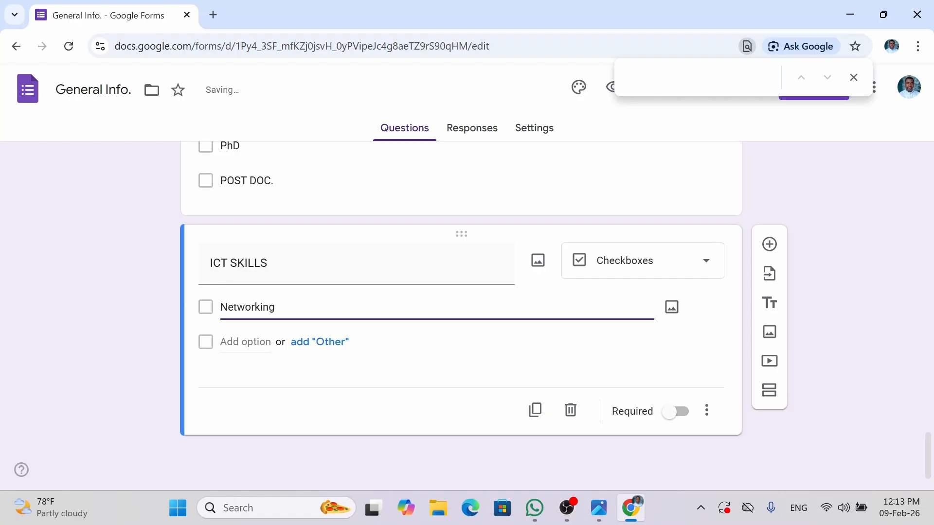
key("Return")
type("We")
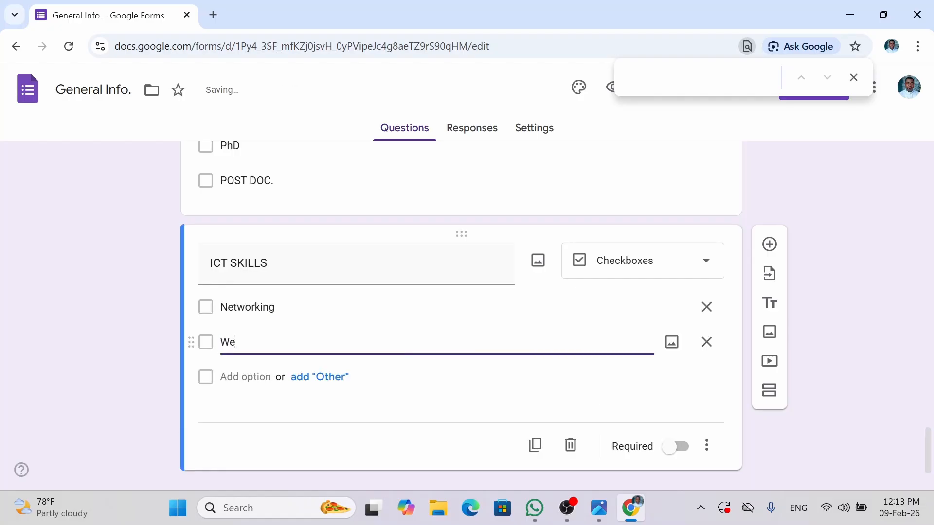
type("b Design")
left_click(235, 373)
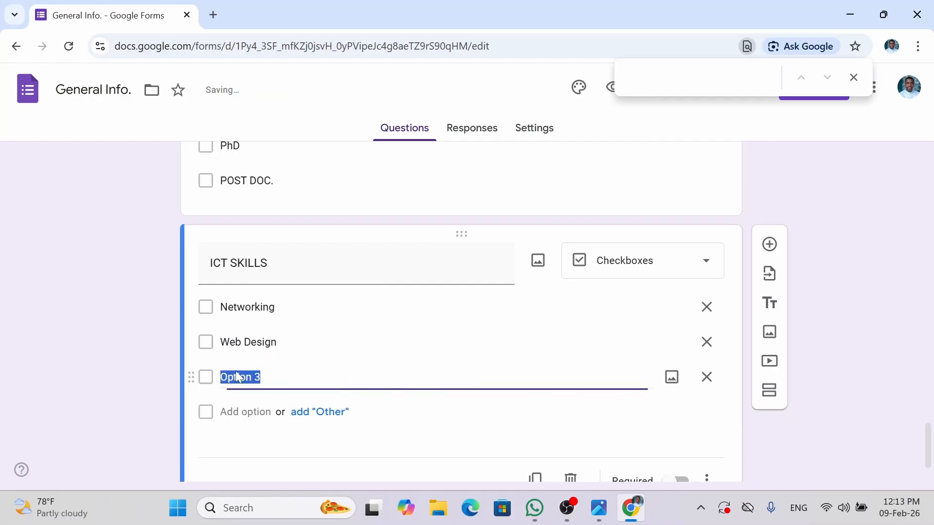
type("d")
left_click(239, 399)
type("D")
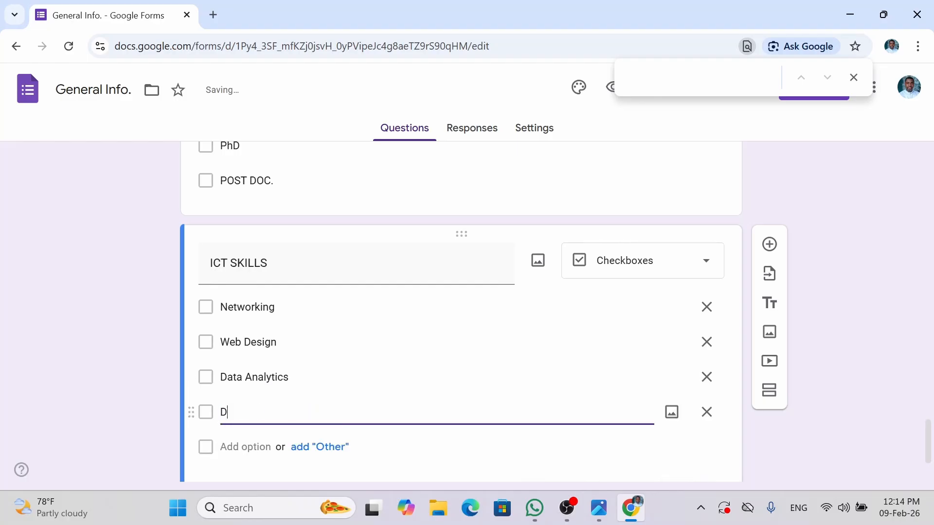
type("ata Science")
key("Return")
type("P")
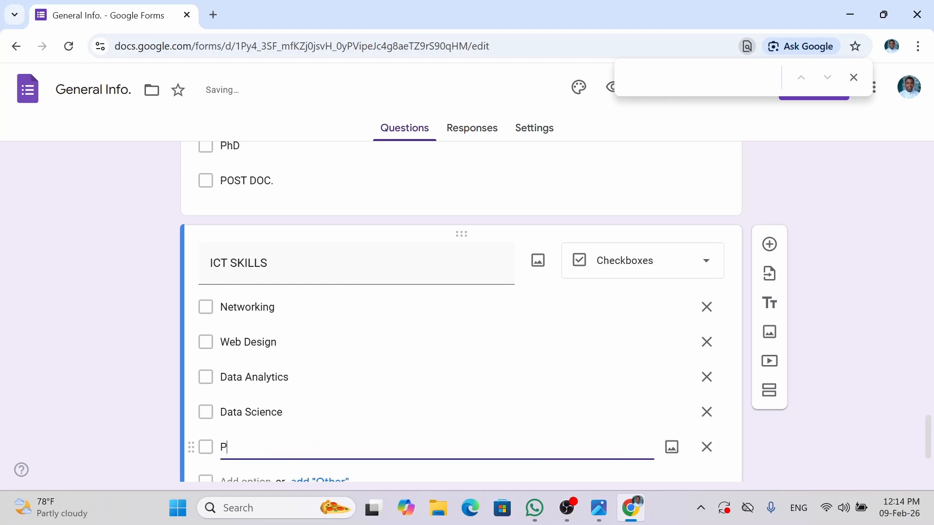
type("rogramm")
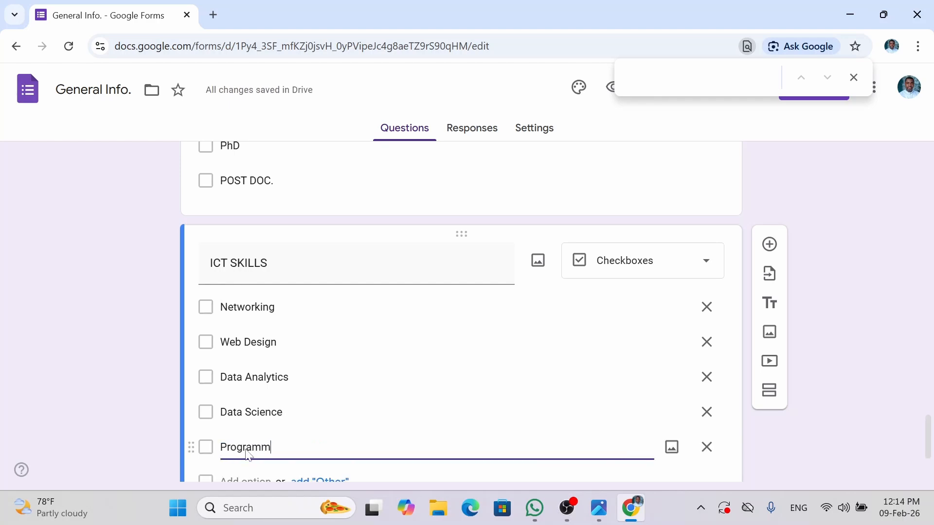
type("ing")
left_click(693, 473)
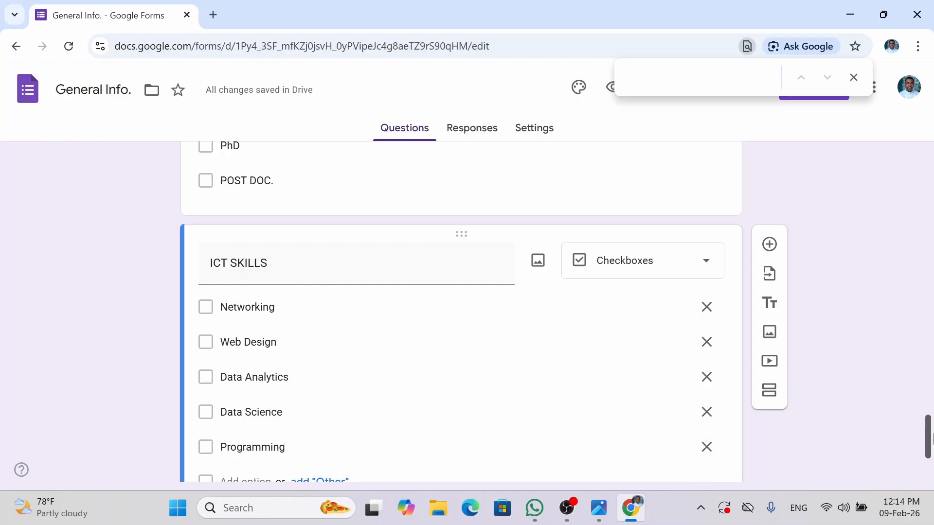
- Add an Other write-in choice, then toggle Required on and back off
scroll(930, 440, "down", 1)
scroll(931, 440, "down", 1)
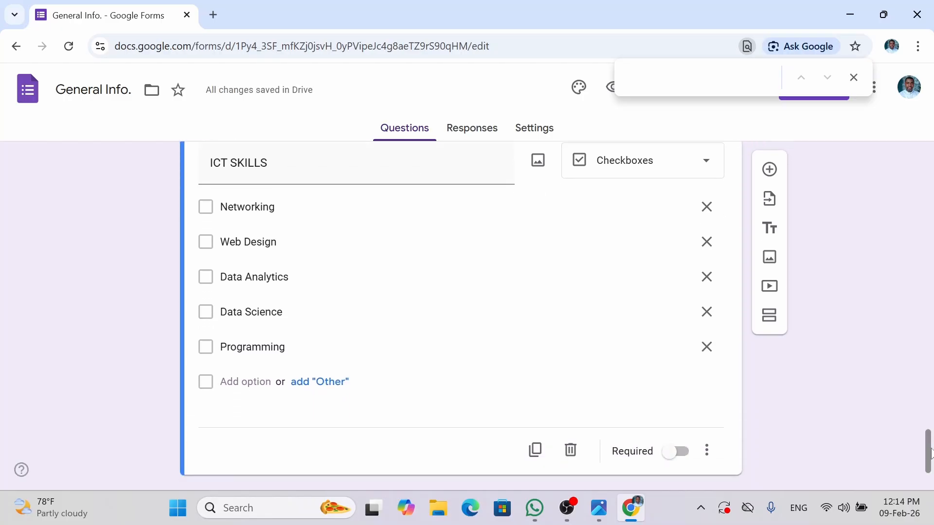
left_click(335, 387)
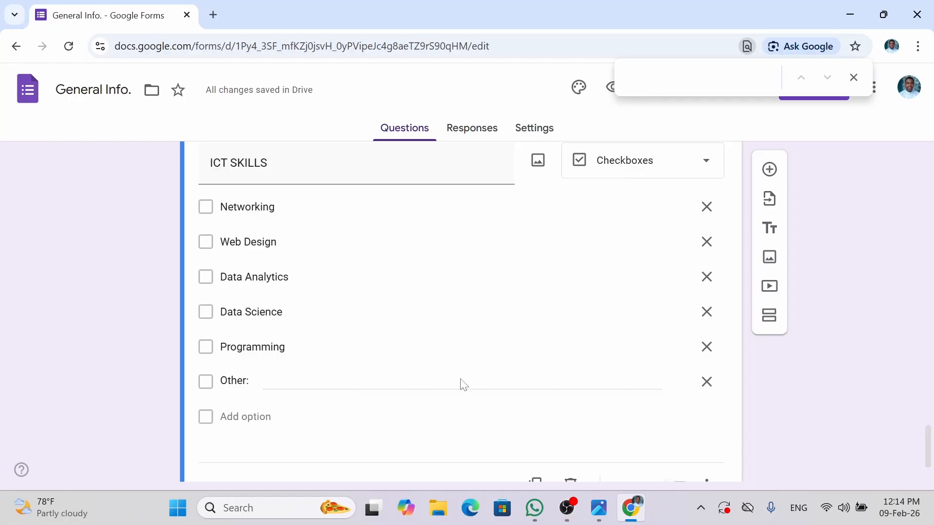
scroll(524, 420, "down", 2)
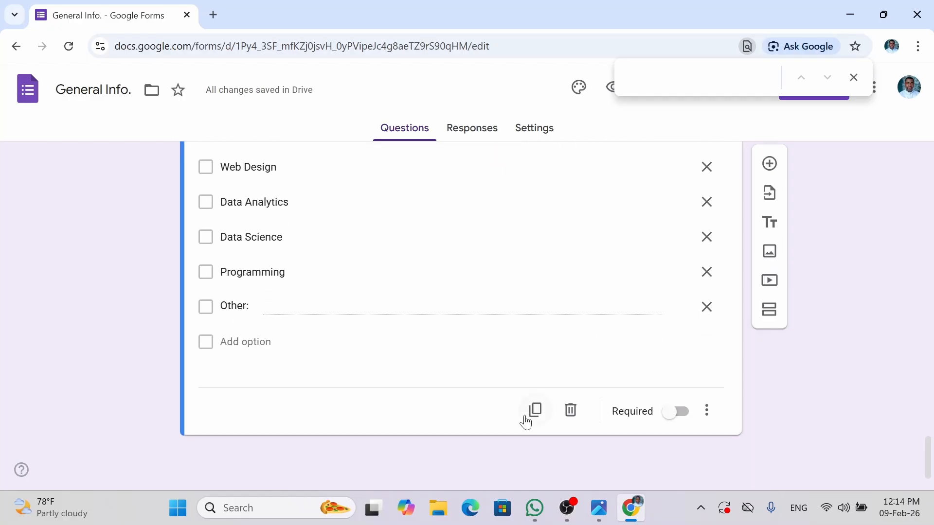
left_click(680, 413)
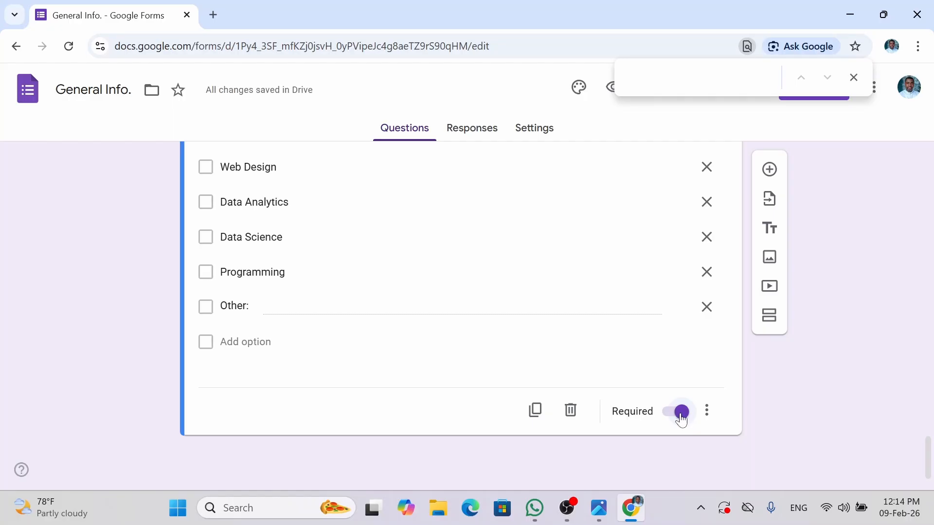
left_click(680, 412)
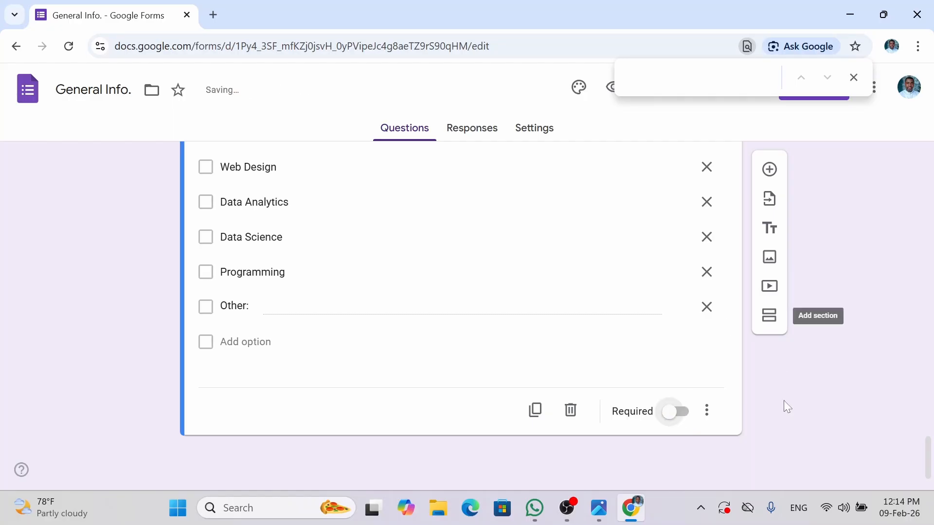
left_click_drag(932, 447, 929, 398)
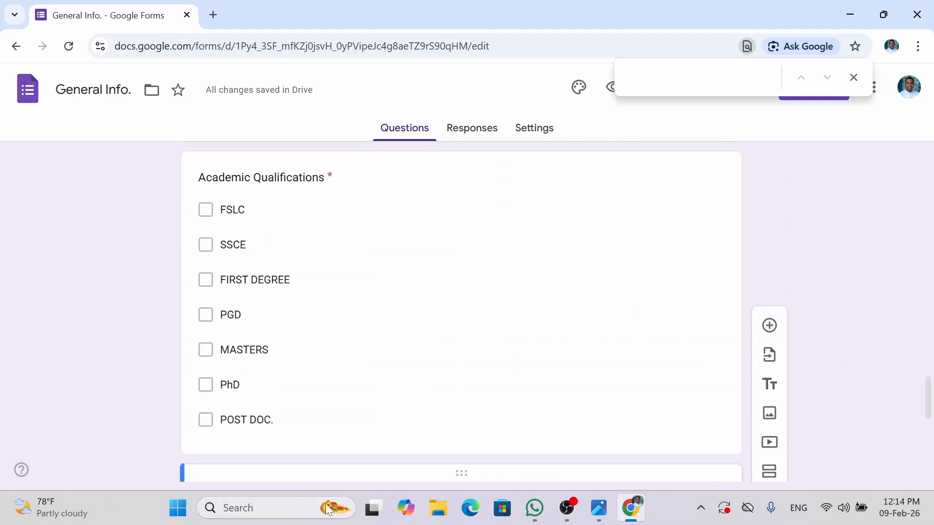
- Move the ICT SKILLS question above Academic Qualifications
mouse_move(599, 516)
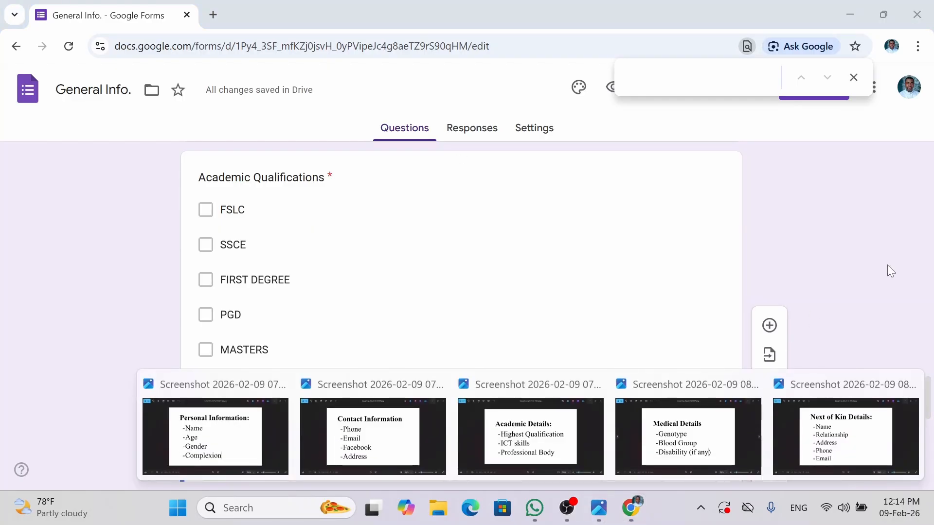
scroll(888, 266, "down", 1)
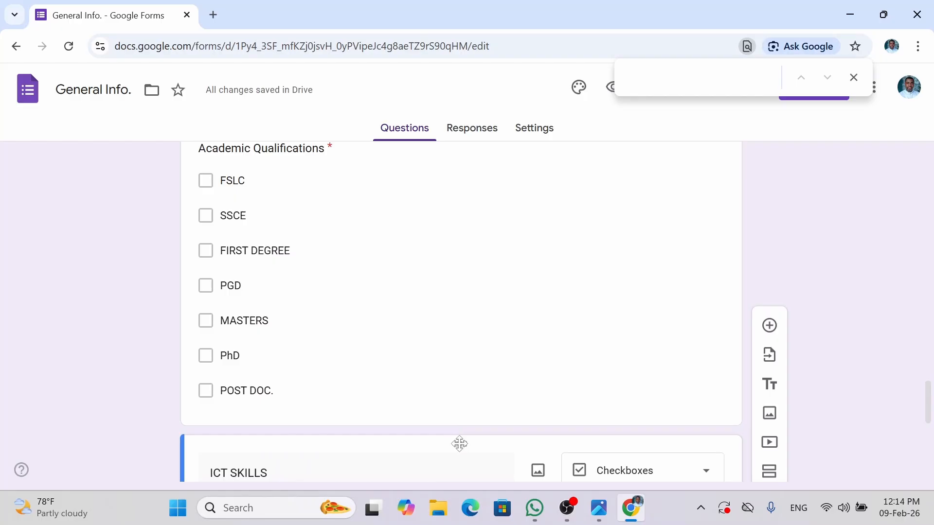
left_click_drag(461, 432, 469, 233)
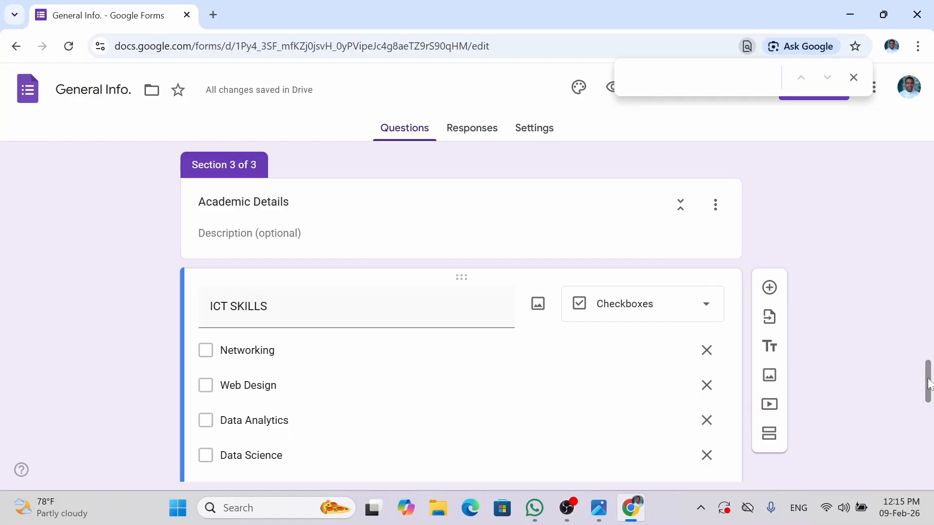
scroll(906, 387, "down", 6)
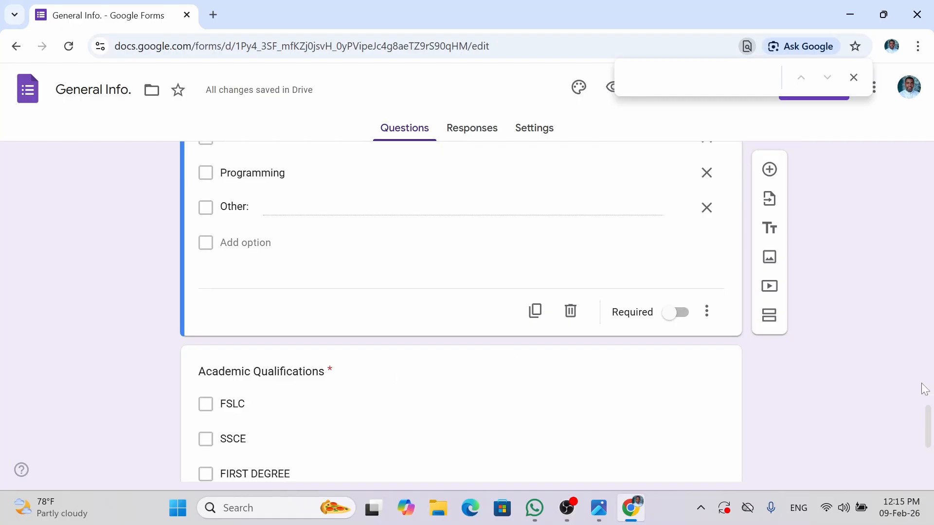
- Mark ICT SKILLS as required and select the Academic Qualifications question
mouse_move(928, 424)
left_mouse_down()
mouse_move(929, 448)
mouse_move(930, 417)
left_mouse_up()
left_click(685, 360)
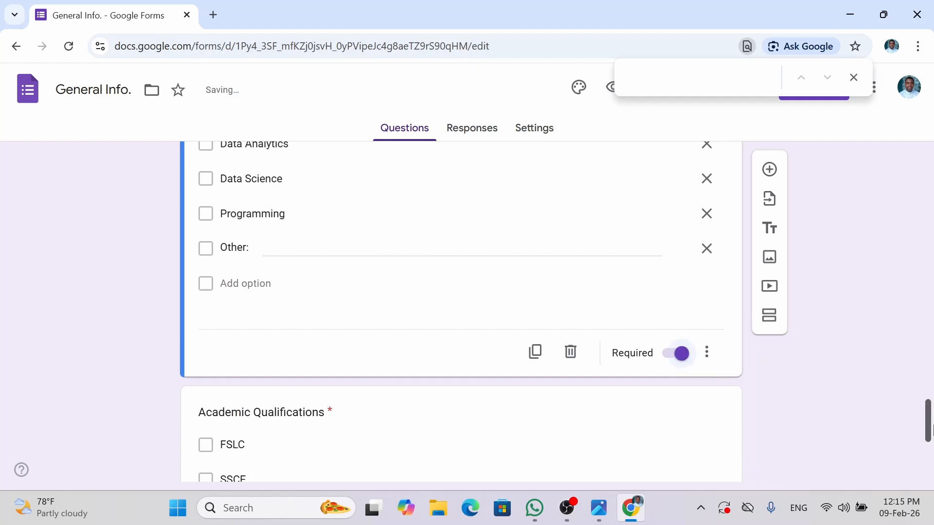
left_click_drag(931, 428, 930, 465)
left_click(658, 419)
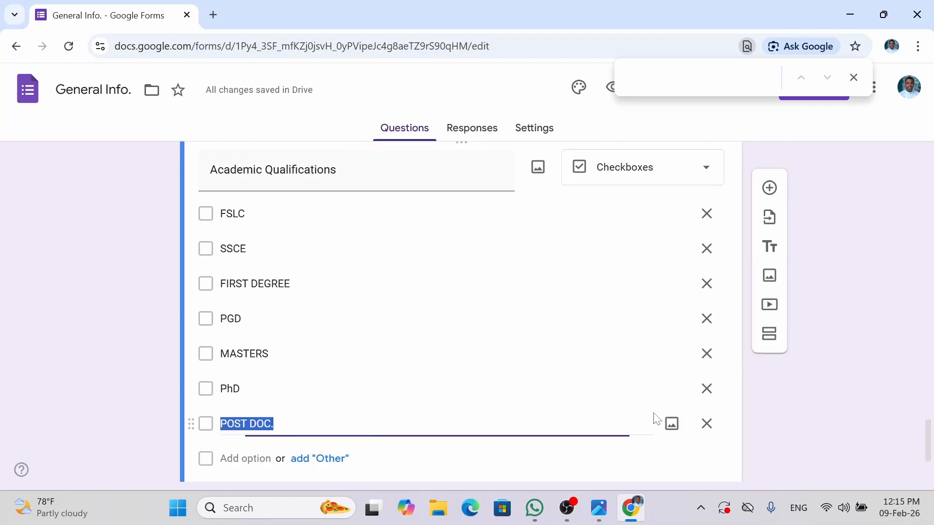
left_click_drag(929, 442, 929, 460)
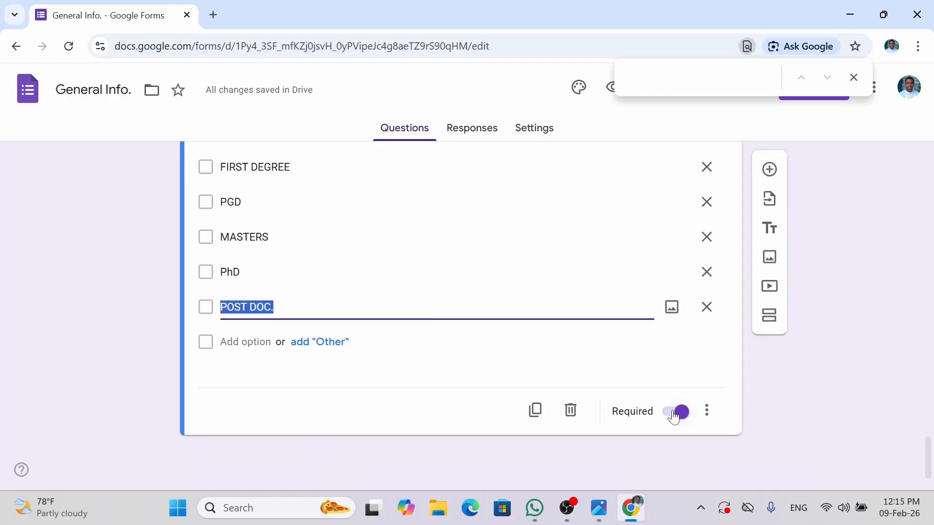
- Add a required Checkboxes question titled Professional Bodies, fixing the 'Pofessional' typo
left_click(769, 170)
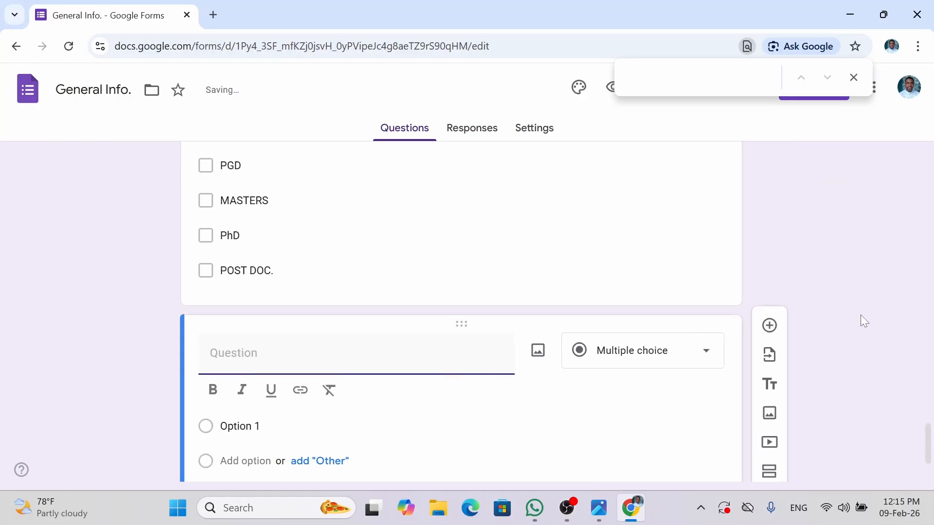
left_click_drag(932, 442, 932, 458)
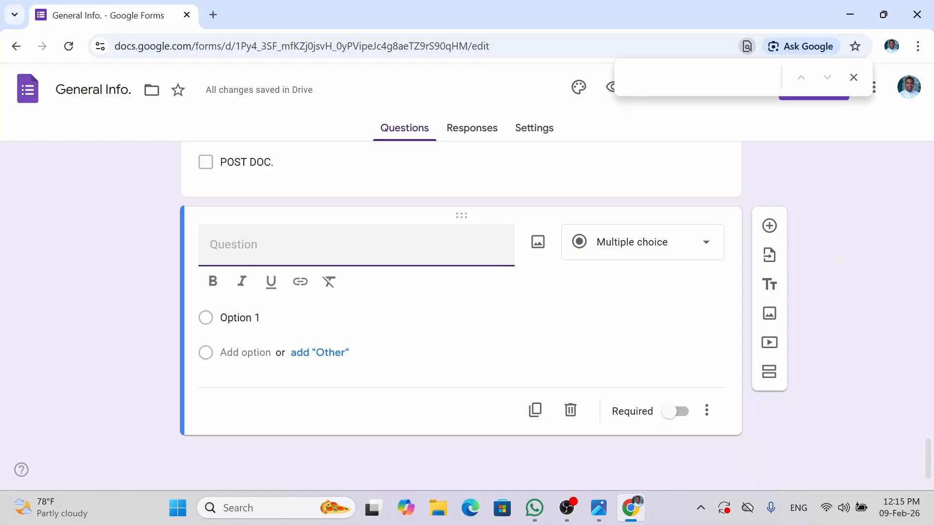
type("Pofe")
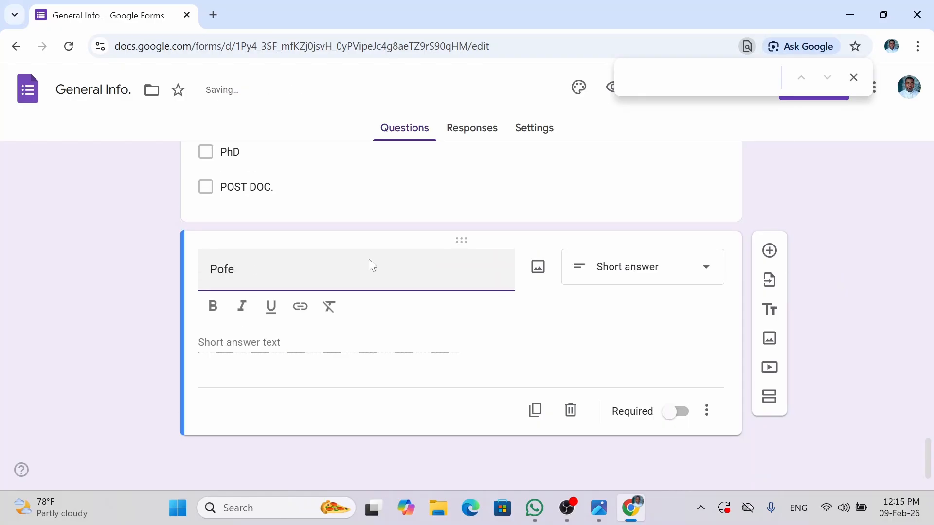
type("ssional")
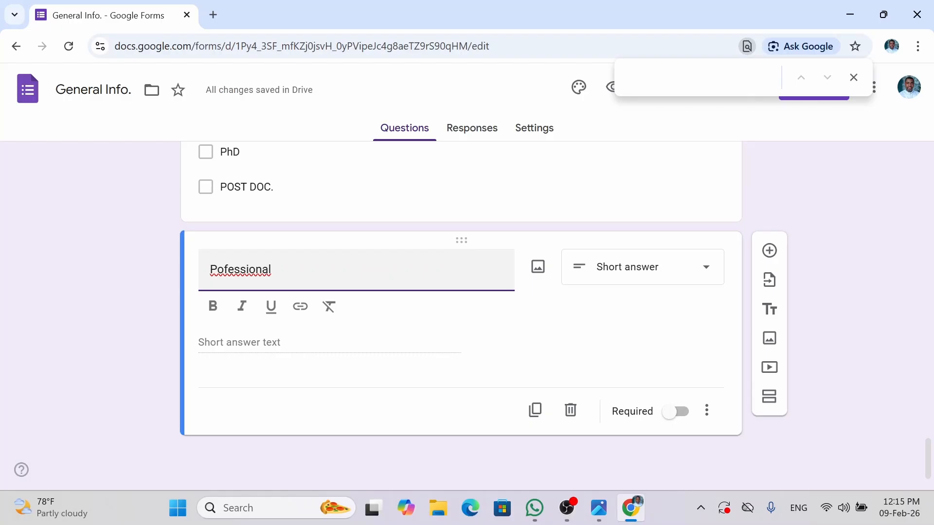
type(" Bodies")
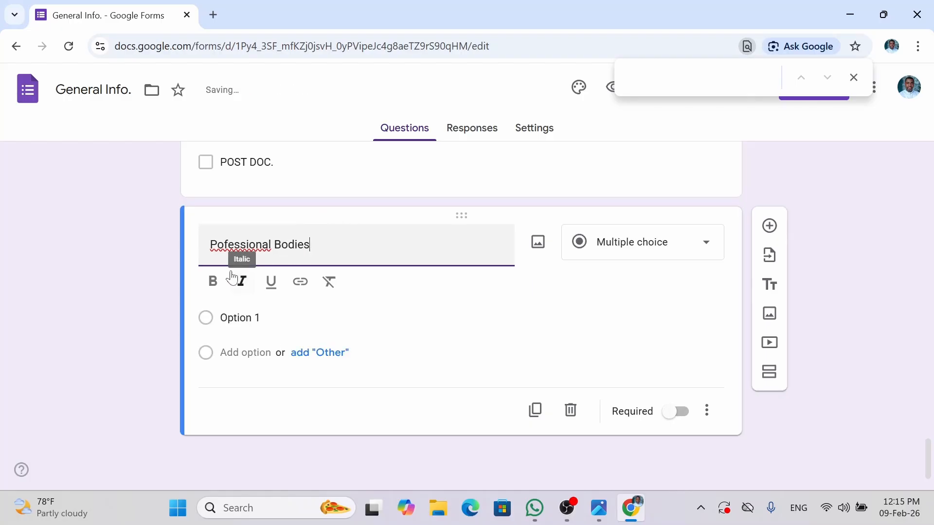
left_click(217, 244)
type("r")
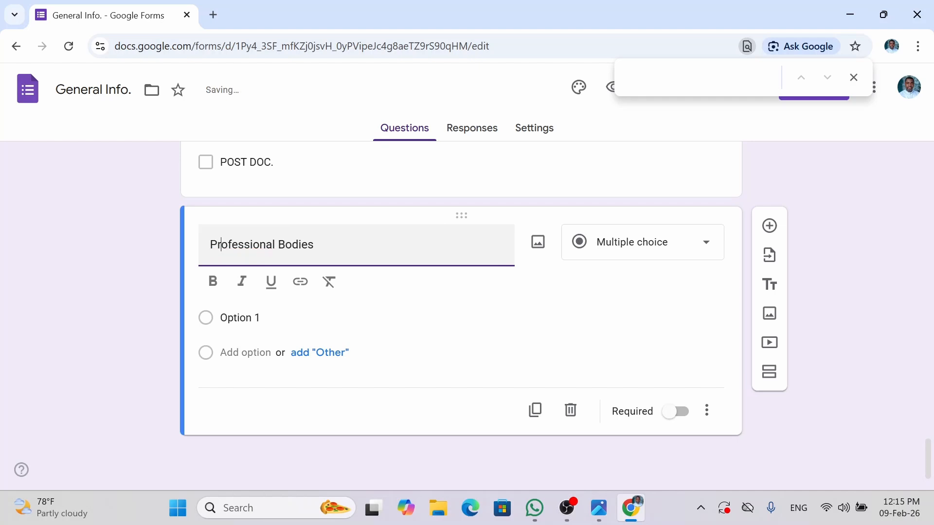
left_click(637, 249)
left_click(620, 221)
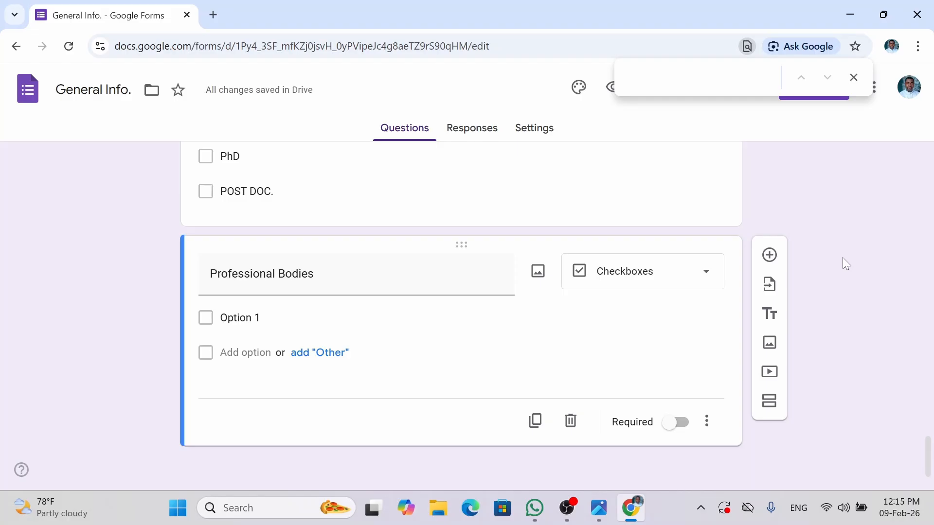
left_click(681, 422)
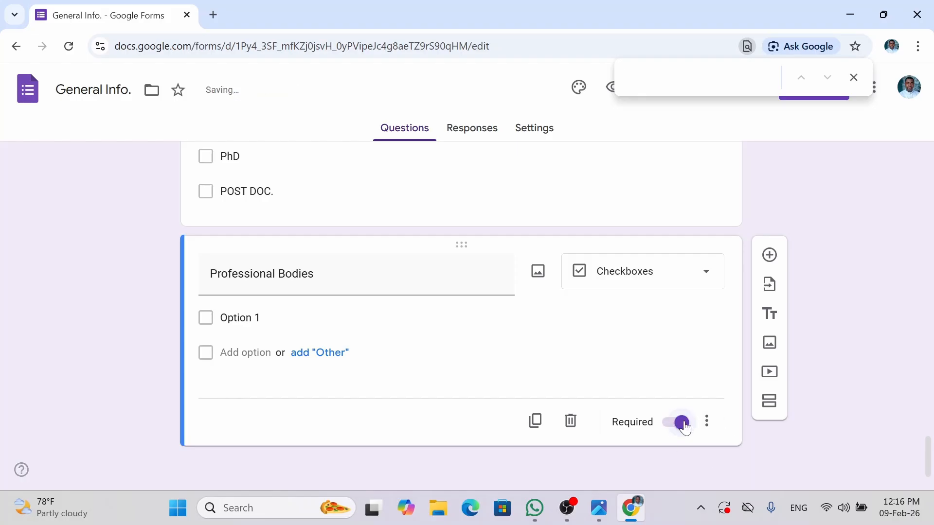
- Replace Option 1 with PSN and add ICAN, NIM and NIPR options
left_click(240, 317)
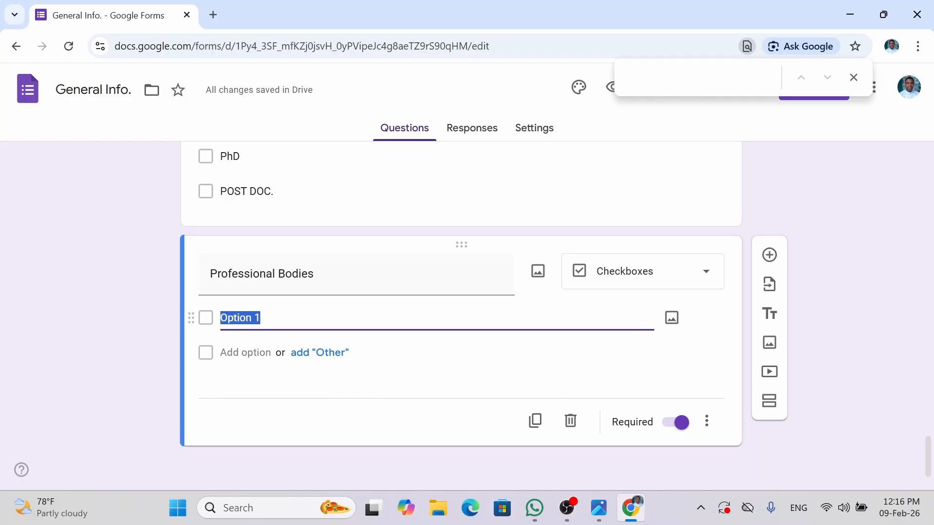
type("PSN")
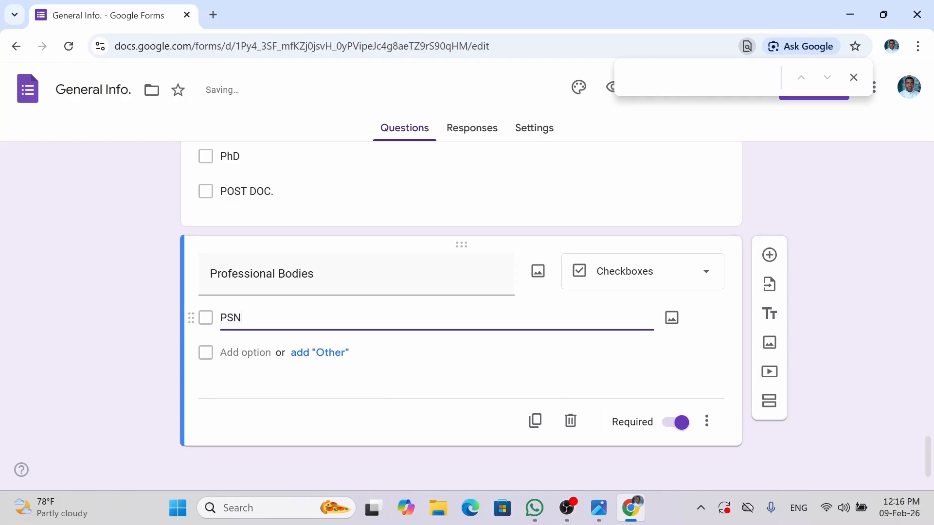
key("Return")
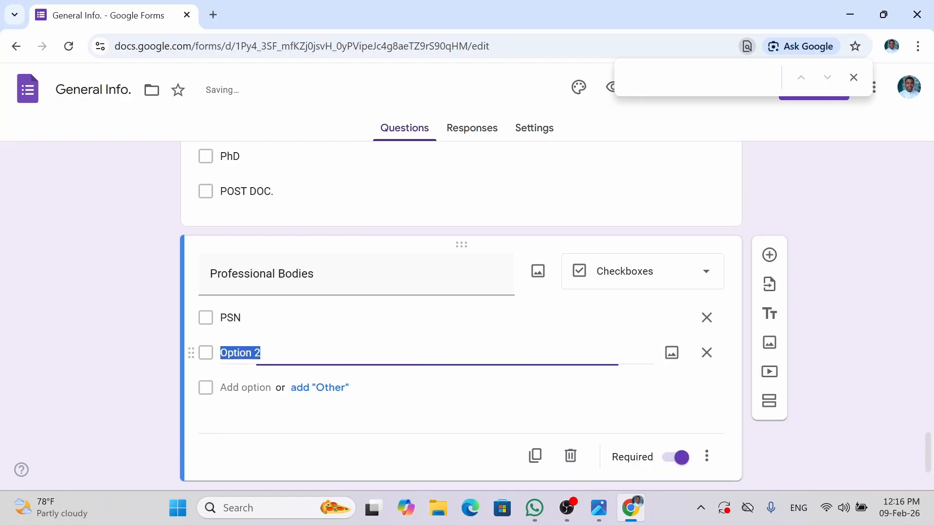
type("ICAN")
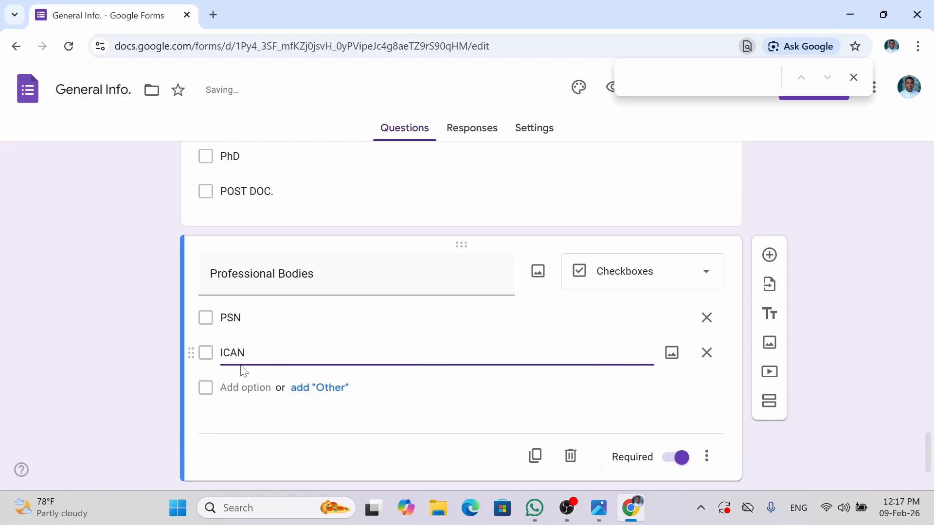
left_click(246, 387)
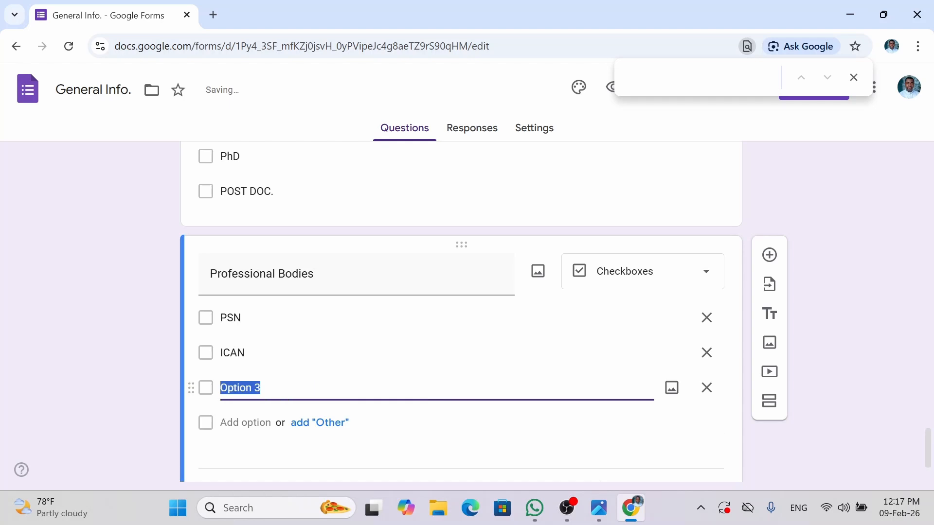
type("NIM")
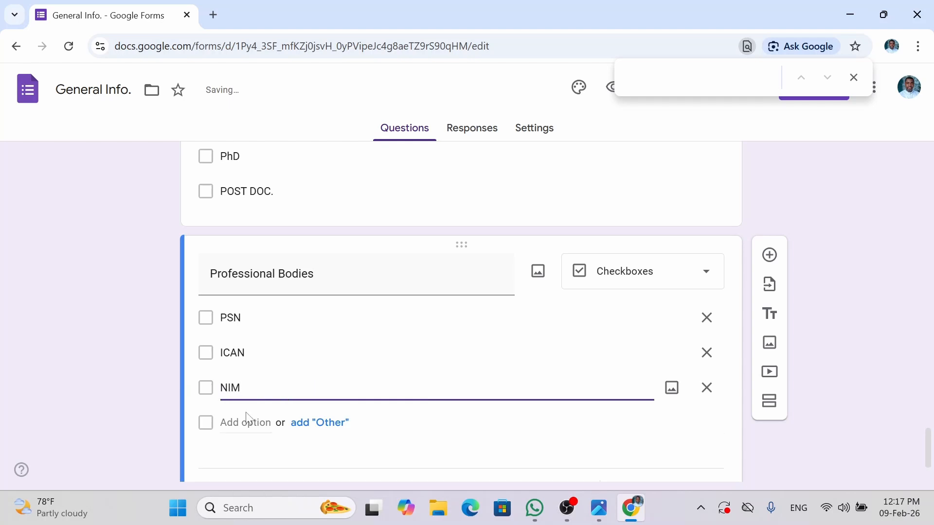
left_click(247, 424)
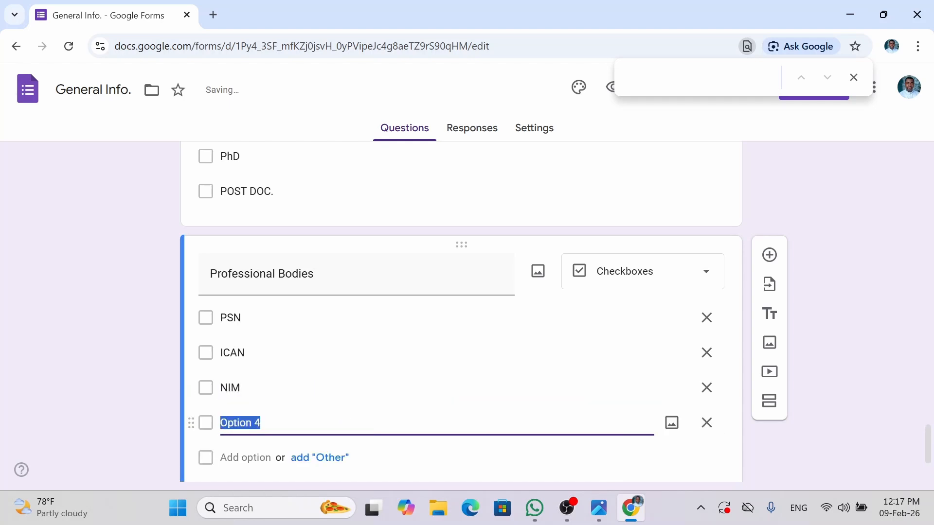
type("NIPR")
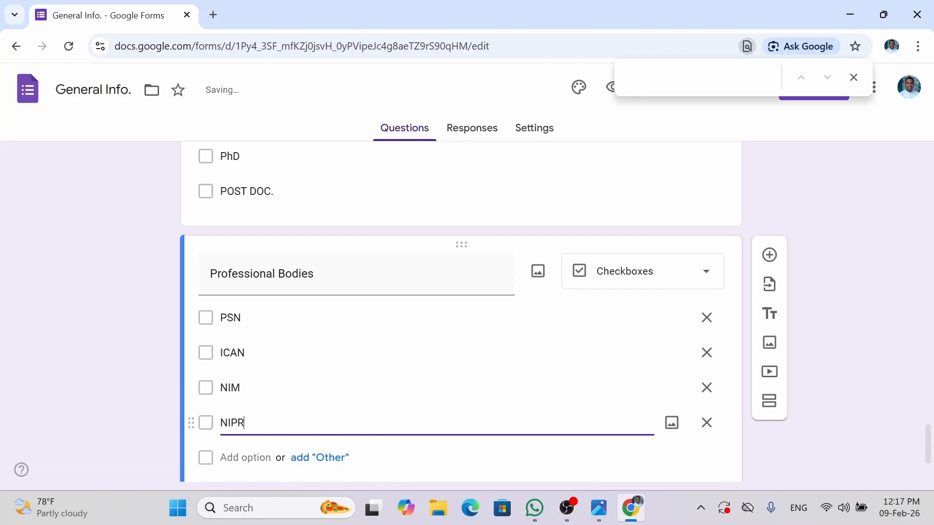
left_click(251, 459)
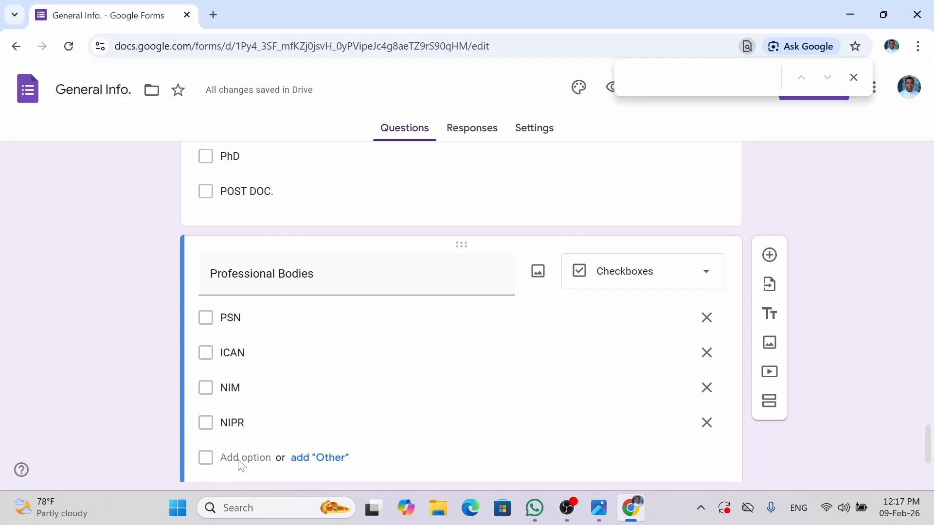
- Add a CCNA option and an Other write-in choice
scroll(336, 372, "down", 2)
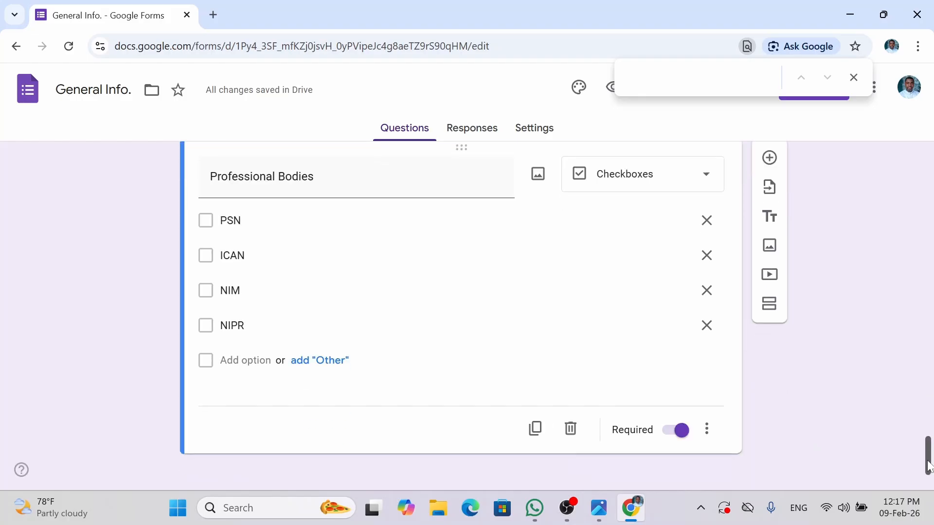
left_click(247, 342)
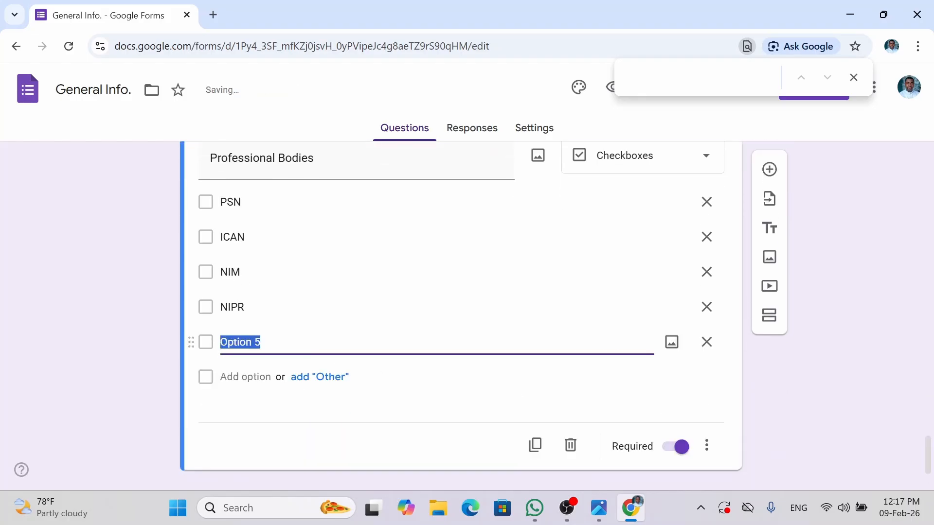
type("CCNA")
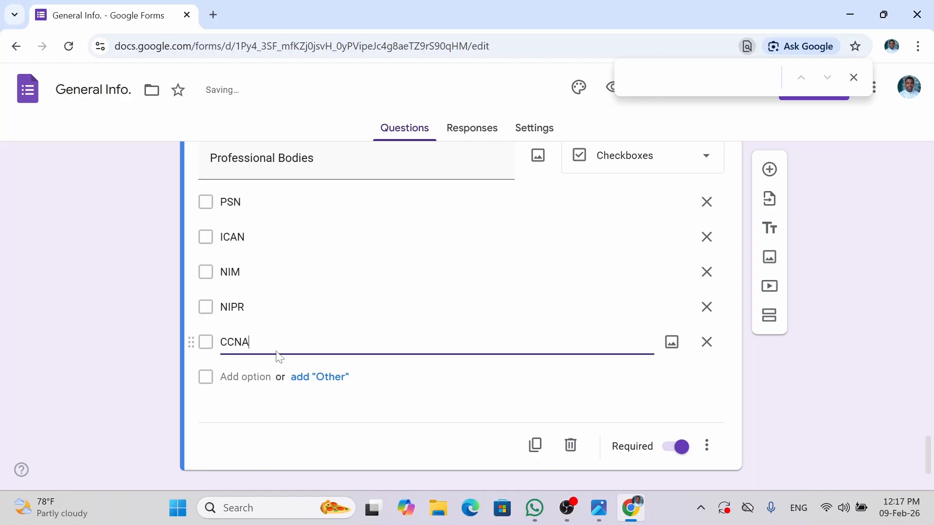
left_click(299, 378)
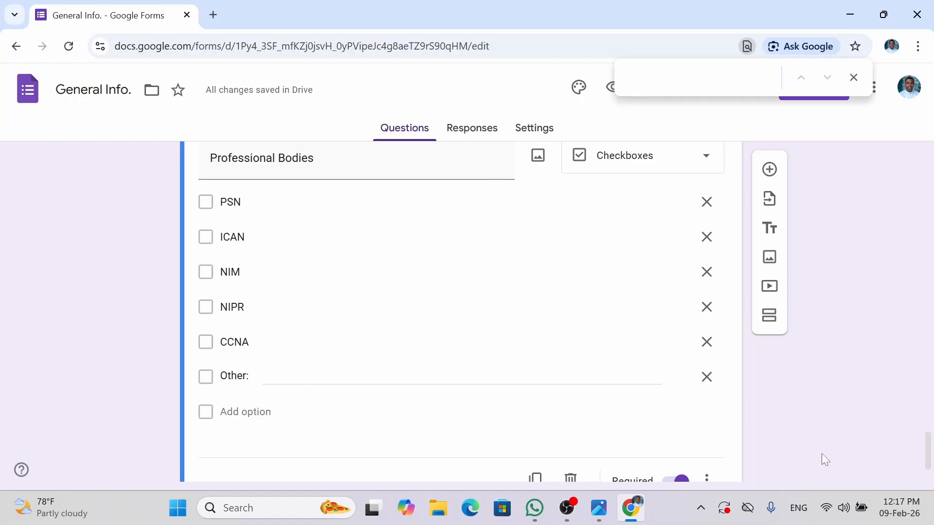
scroll(820, 453, "down", 1)
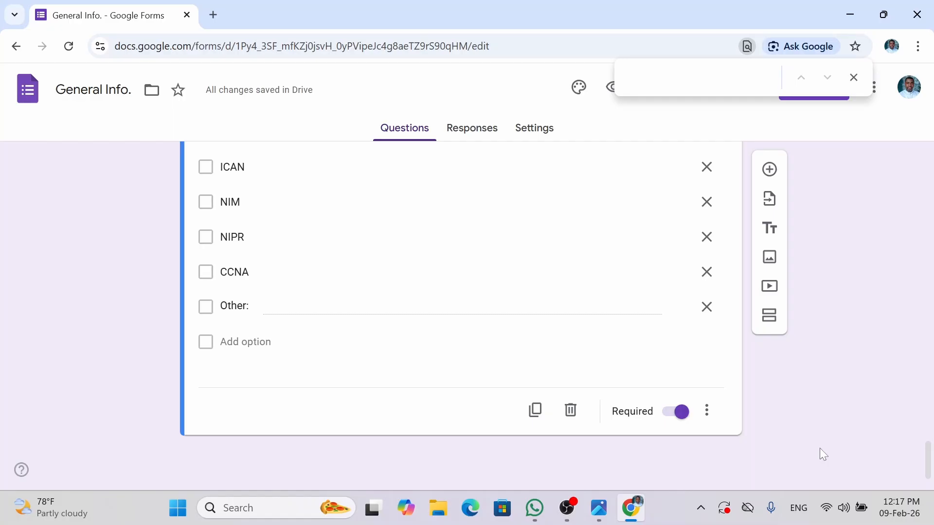
- Bring up the Medical Details screenshot in Photos from the taskbar
mouse_move(607, 508)
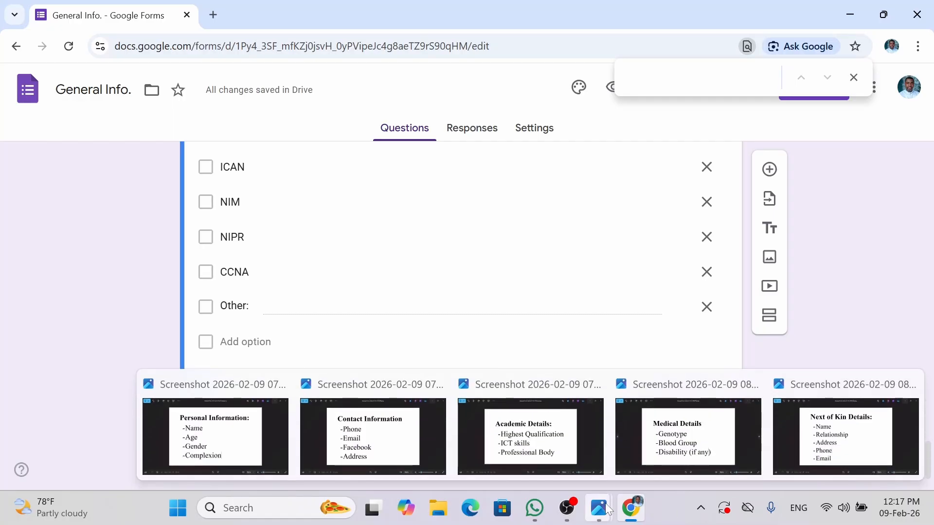
mouse_move(664, 457)
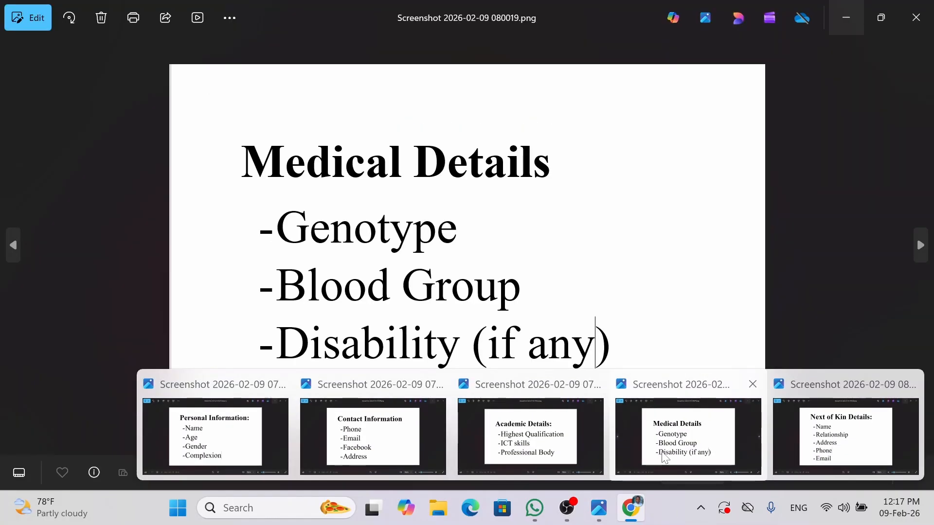
left_click(665, 457)
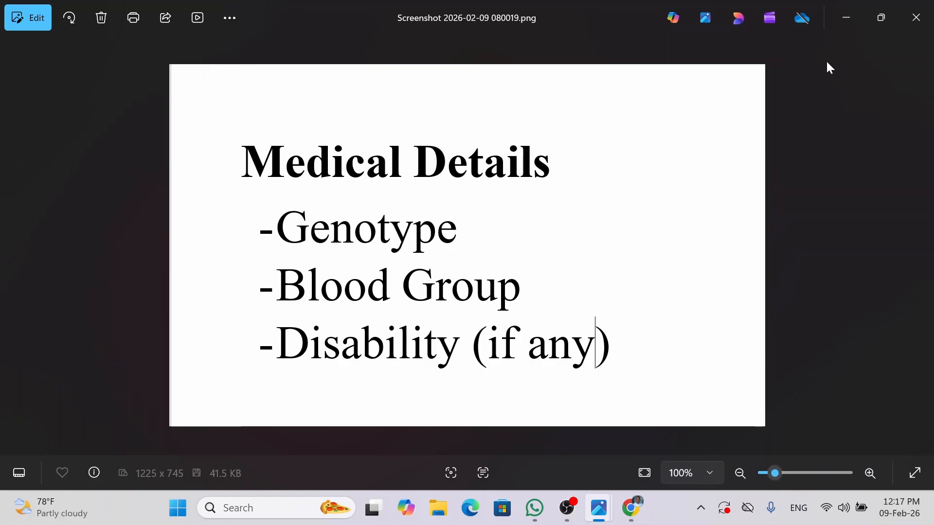
- Minimize the Medical Details screenshot in Photos to return to the form editor
left_click(848, 27)
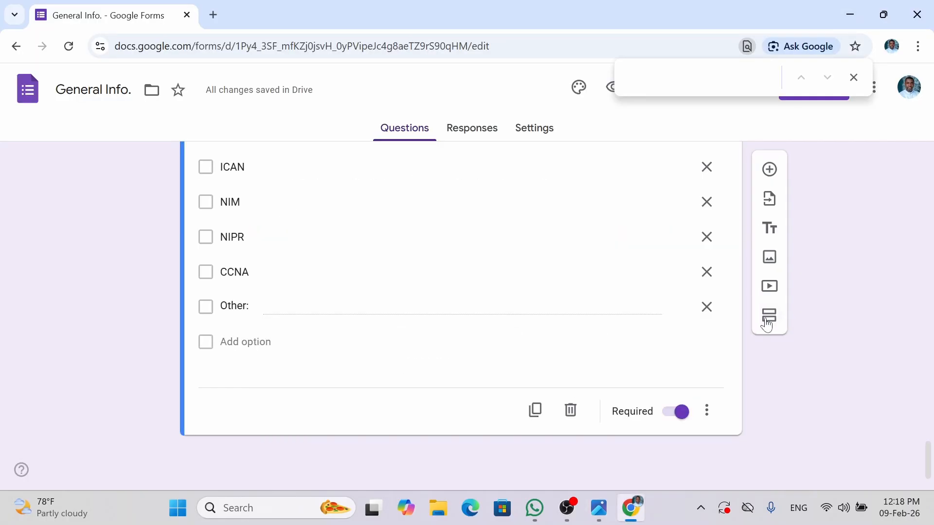
- Add a new section after section 3 and title it MEDICAL DETAILS
left_click(766, 321)
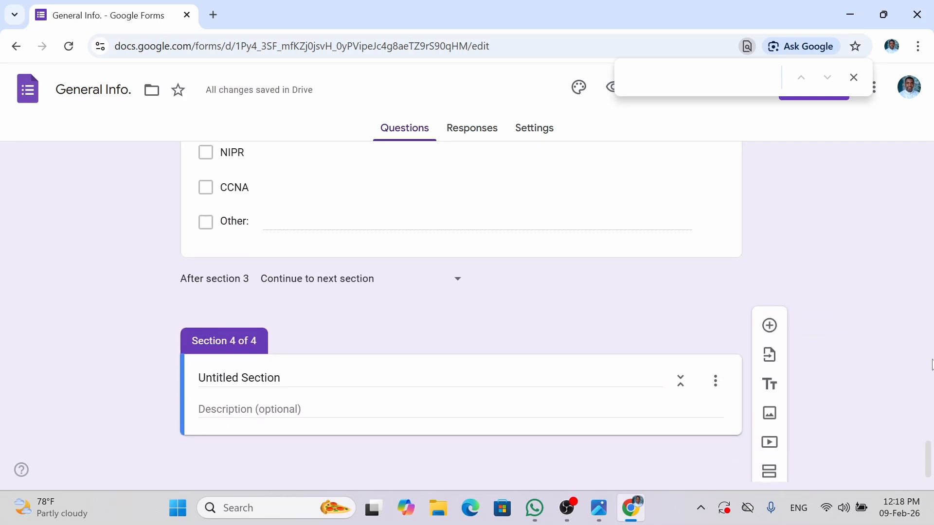
left_click(281, 378)
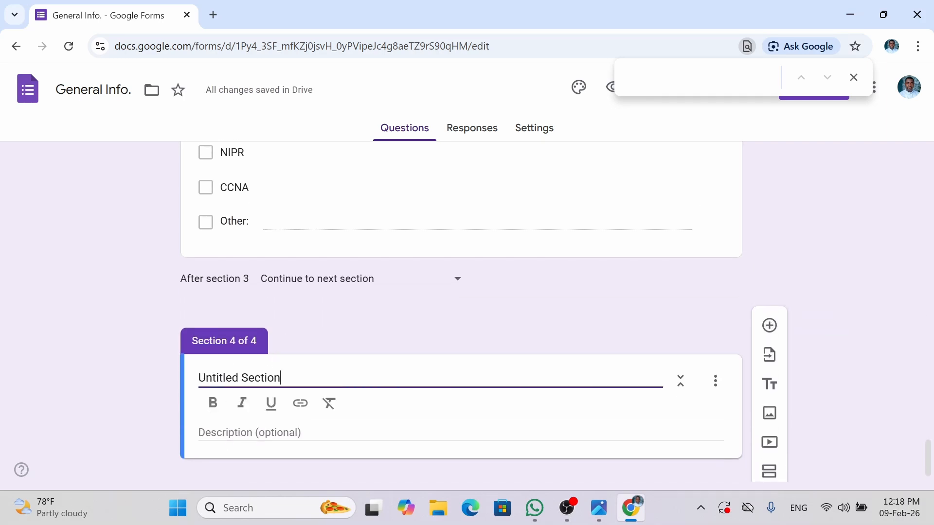
key("ctrl+a")
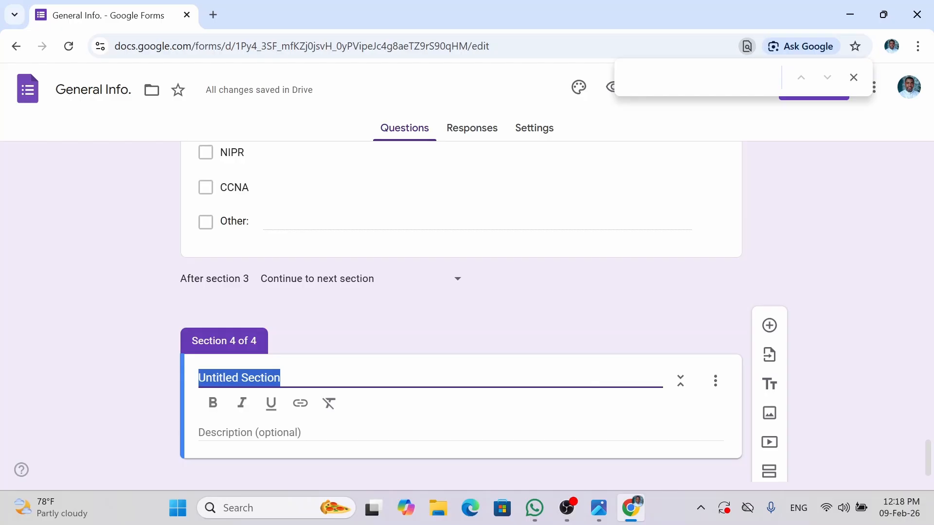
type("Mi")
key("BackSpace")
type("ed")
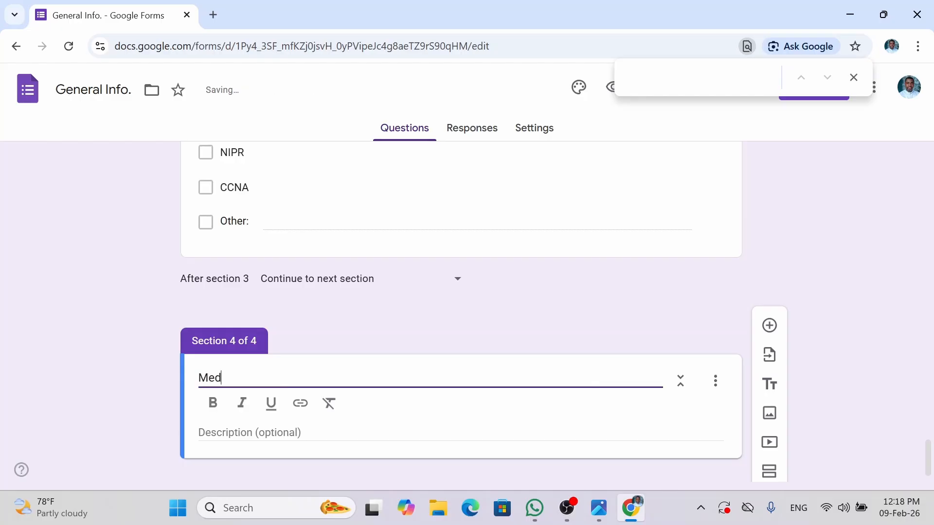
key("BackSpace")
key("BackSpace")
type("EDICAL DETAILS")
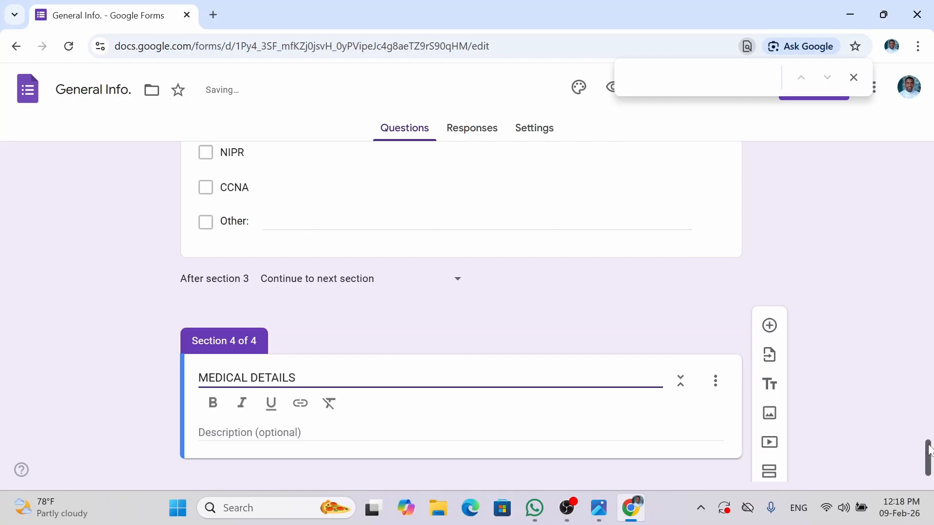
left_click_drag(930, 454, 928, 464)
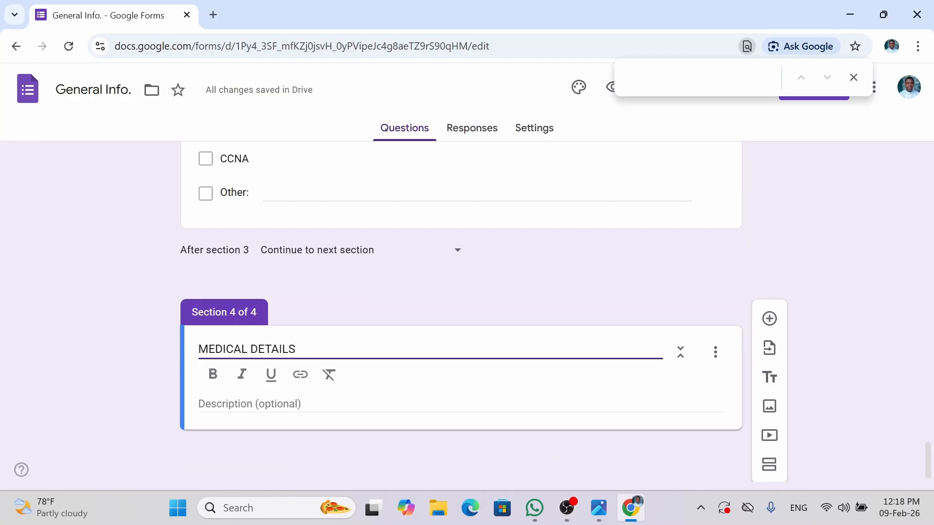
left_click(343, 412)
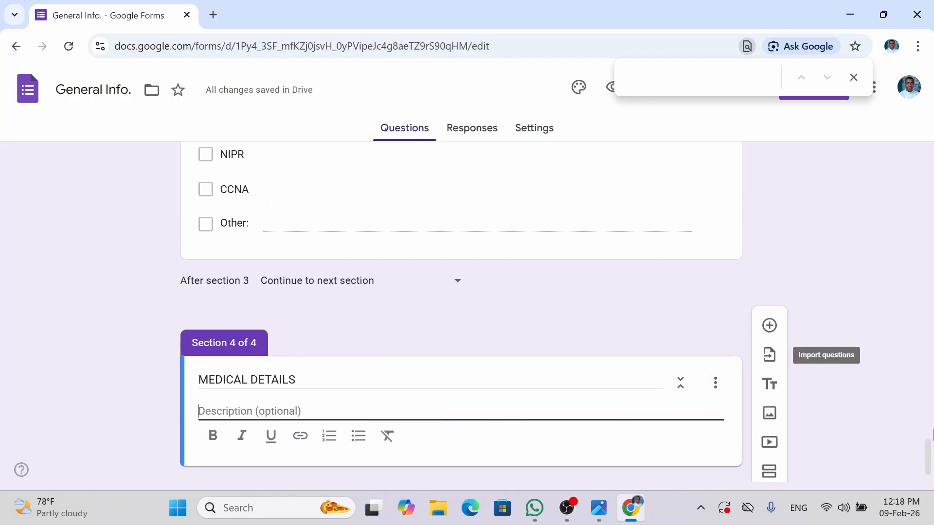
left_click_drag(929, 453, 928, 472)
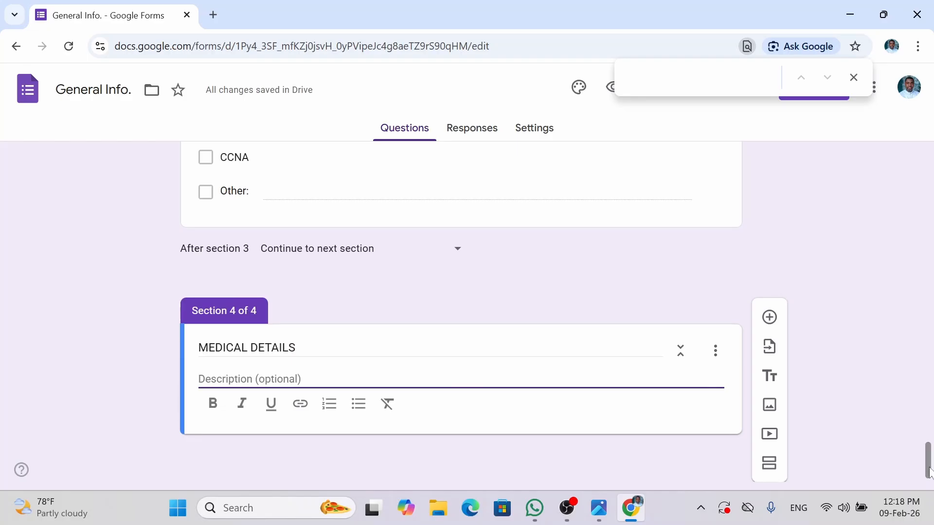
- Add a required multiple-choice question titled Genotype
left_click(769, 320)
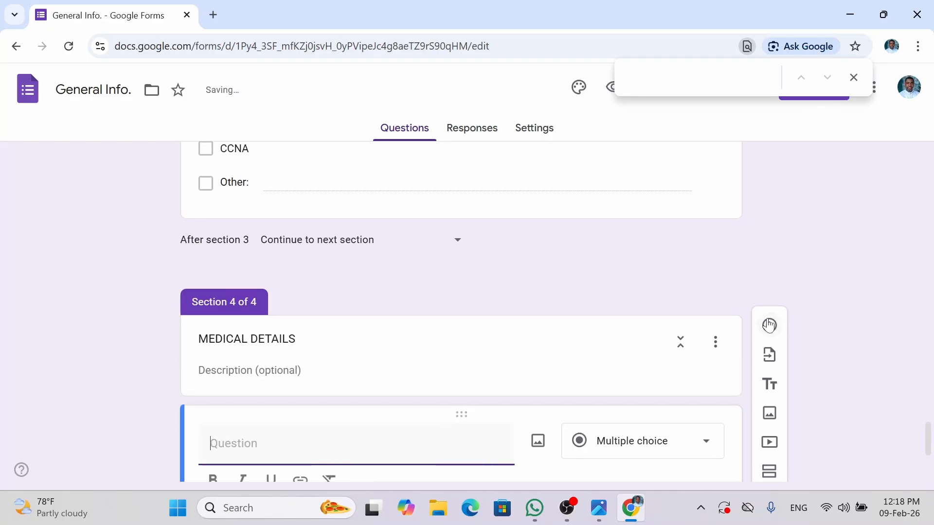
left_click_drag(927, 440, 929, 462)
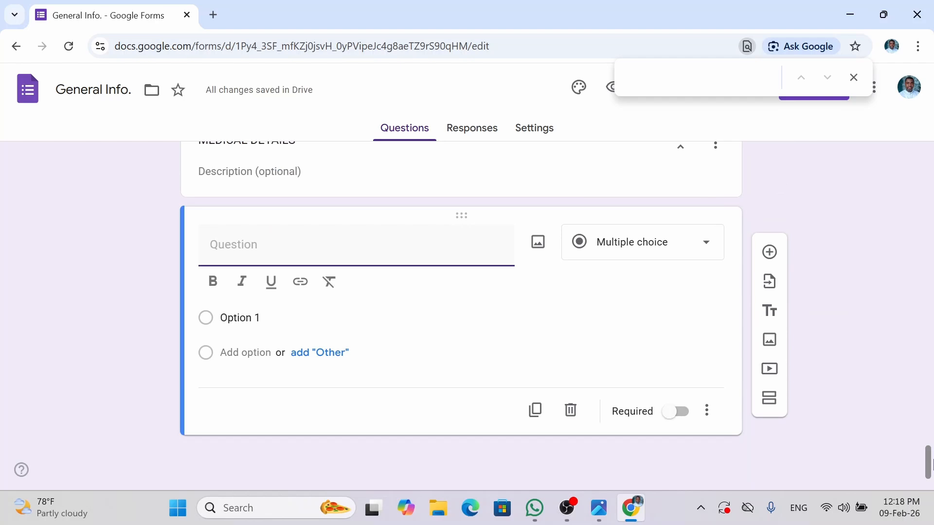
left_click(678, 412)
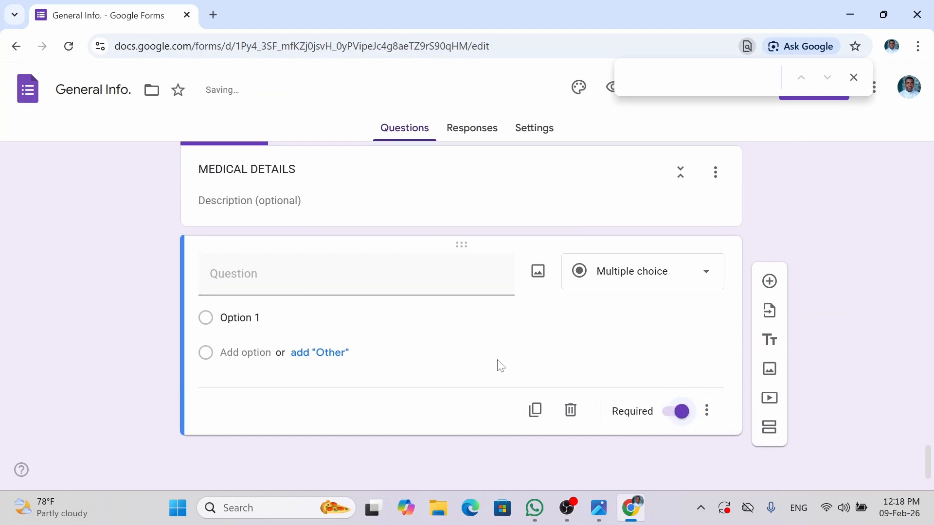
left_click(356, 274)
type("G")
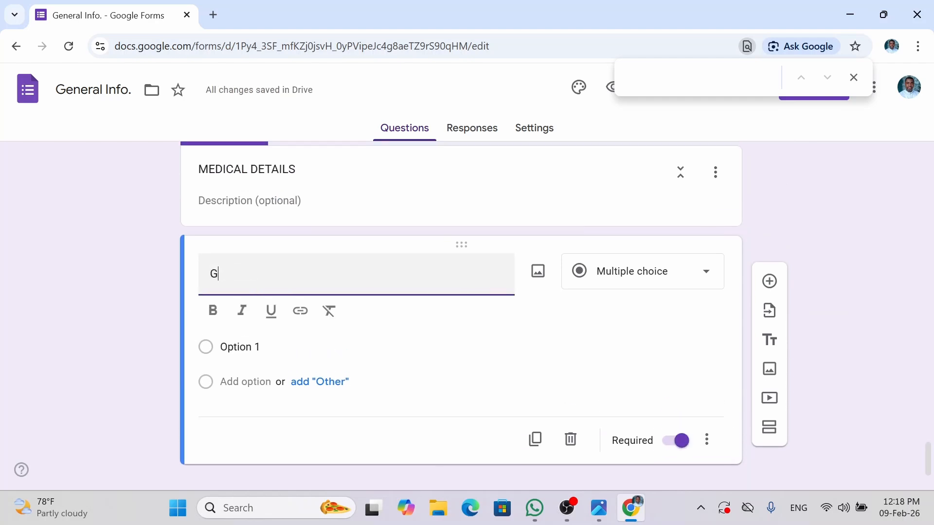
type("enotype")
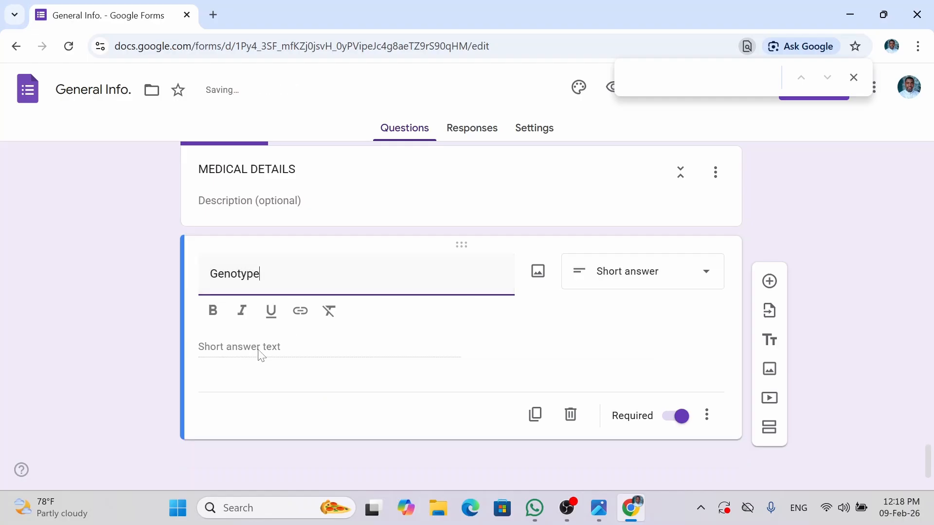
left_click(613, 284)
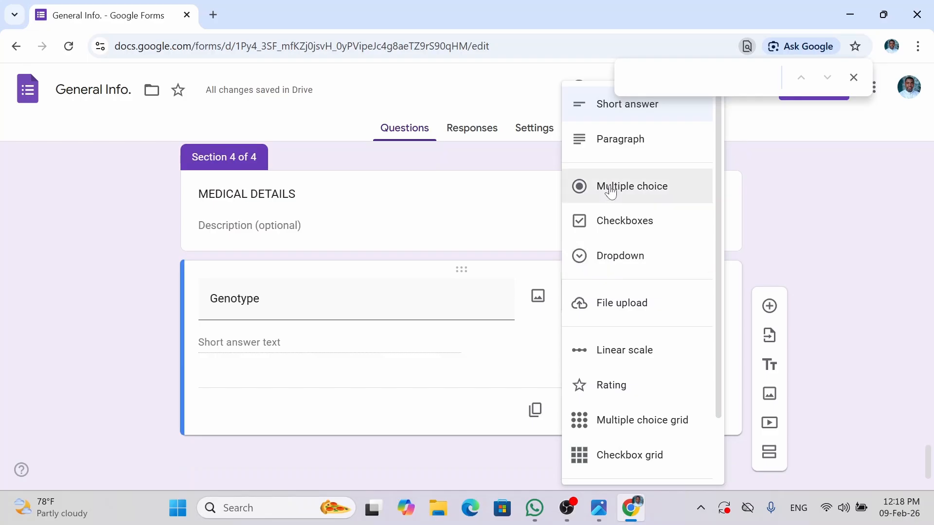
left_click(608, 186)
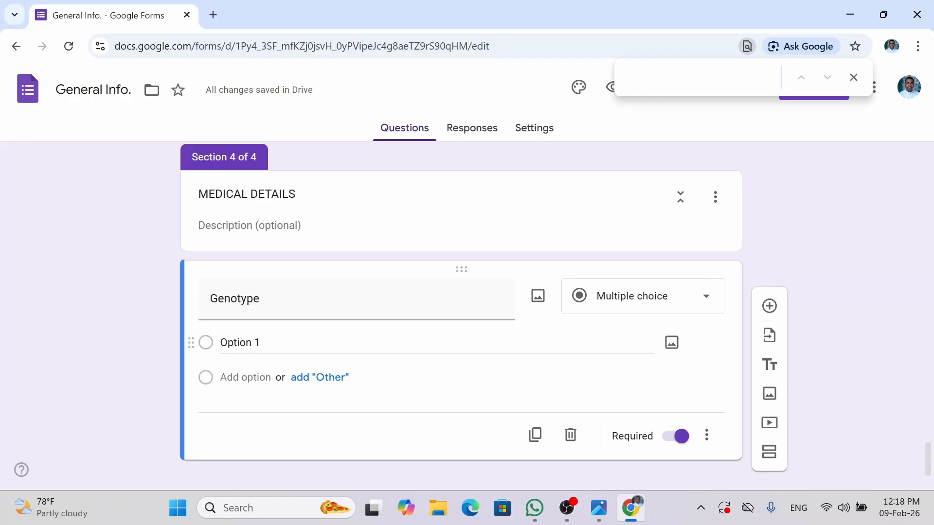
- Give the Genotype question the answer choices AA, AS and SS
left_click(275, 346)
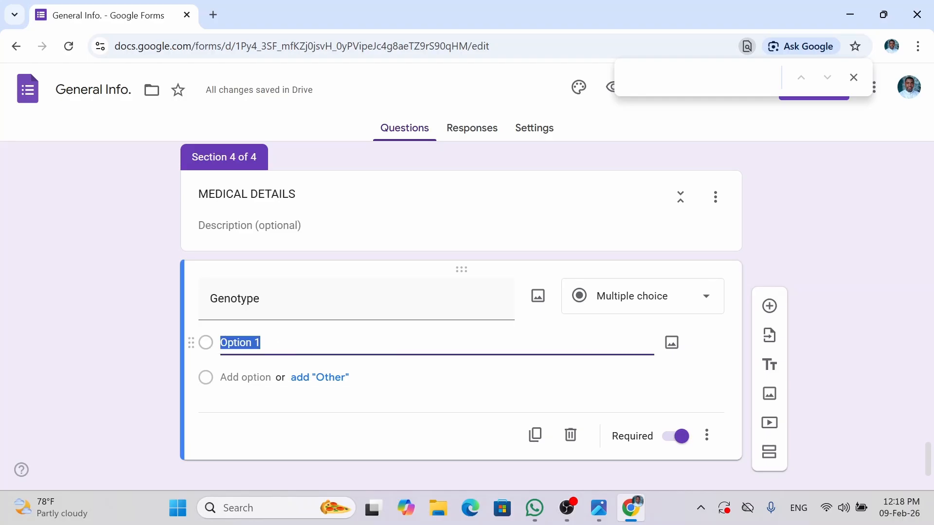
type("AA")
key("Return")
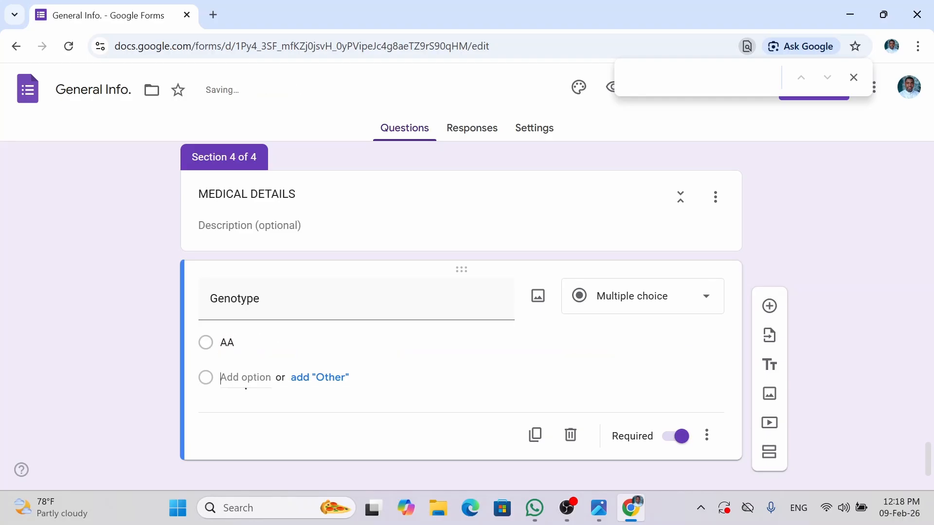
type("AS")
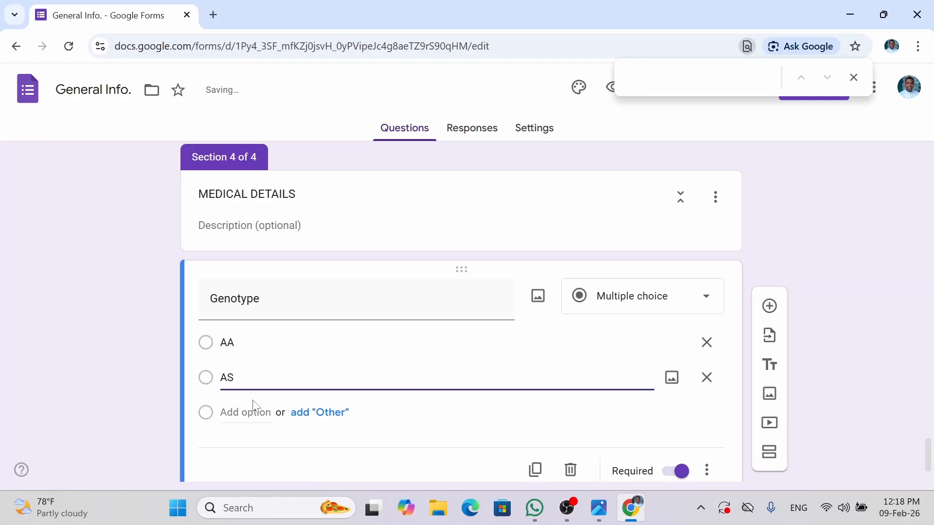
left_click(246, 412)
type("SS")
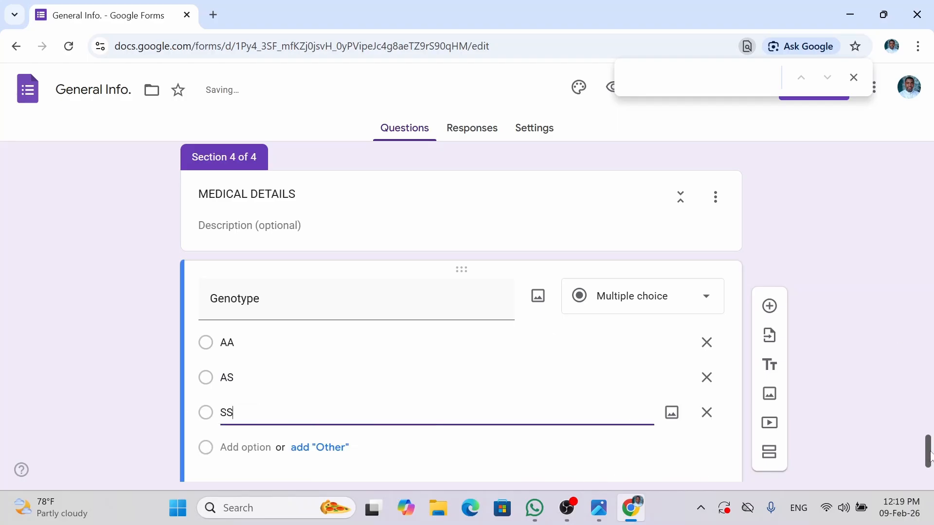
scroll(929, 481, "down", 2)
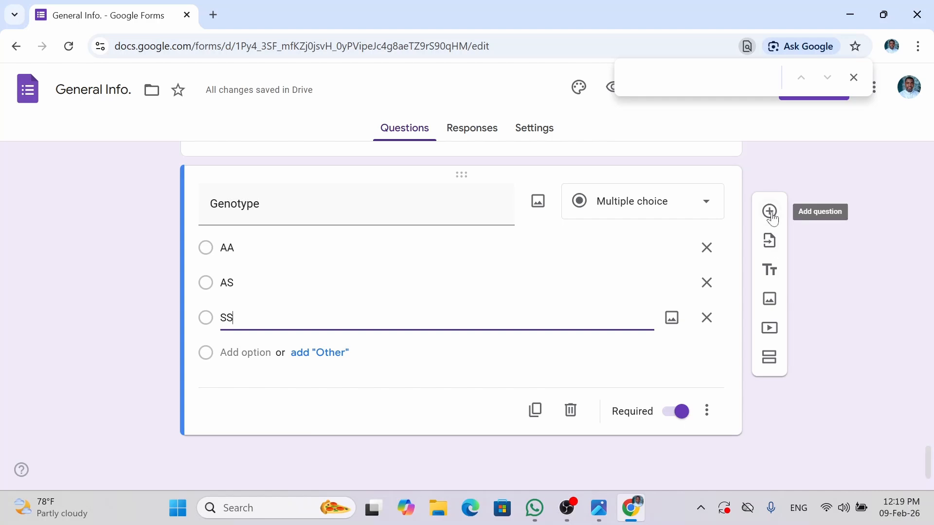
- Add a required multiple-choice Blood Group question below Genotype
left_click(770, 213)
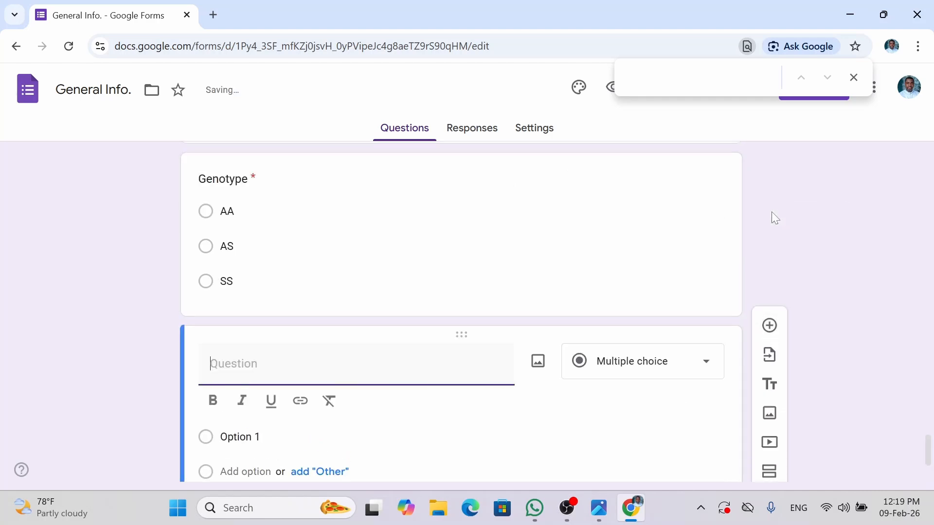
type("B")
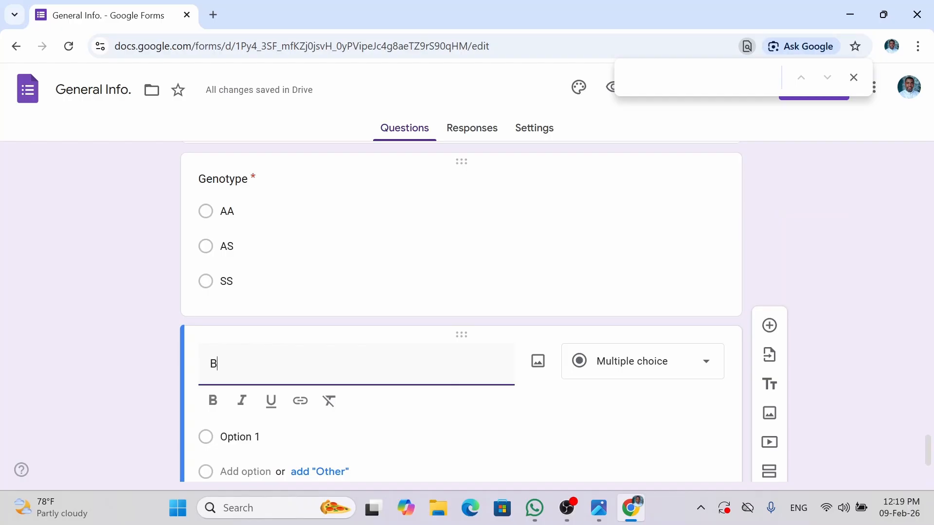
type("lood ")
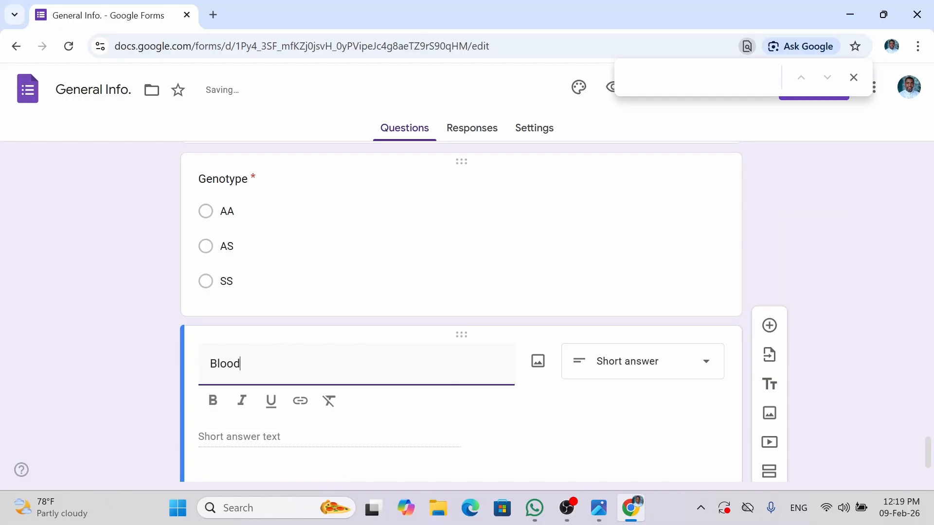
type("Group")
scroll(929, 455, "down", 1)
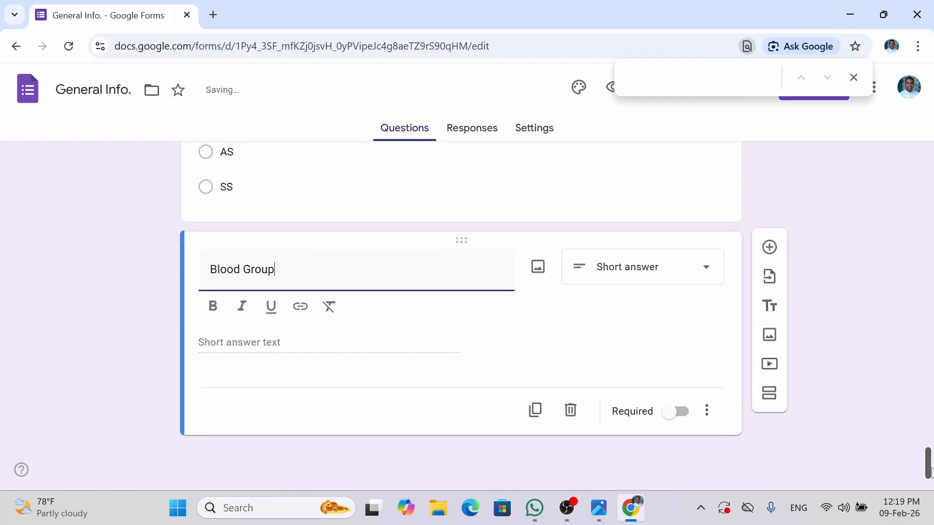
left_click(680, 414)
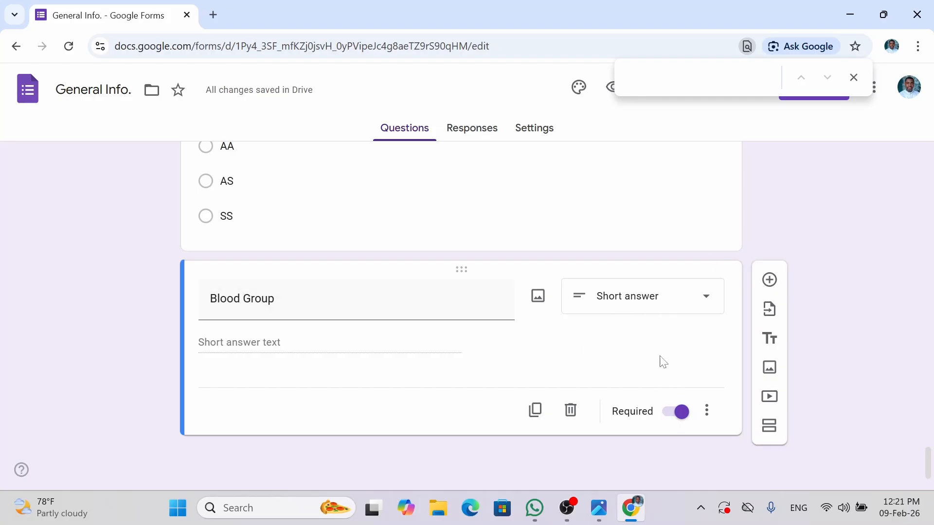
left_click(681, 311)
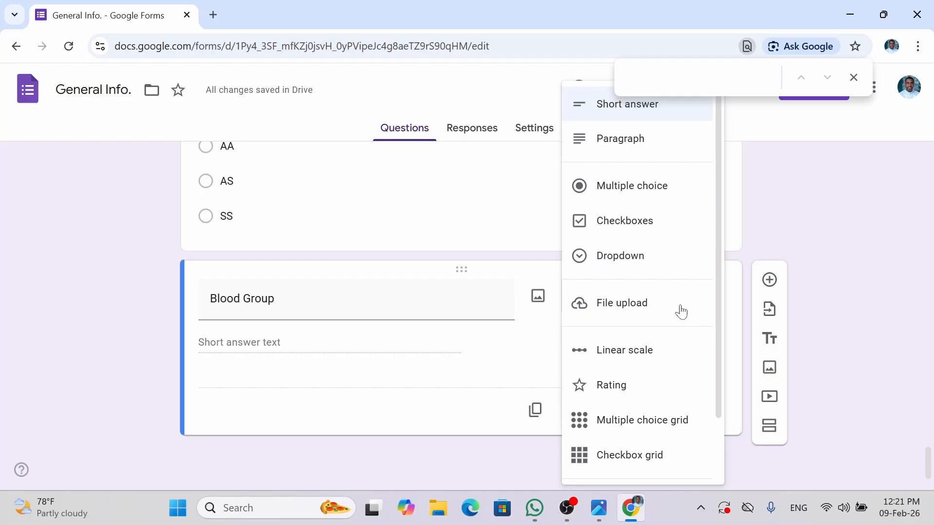
left_click(629, 192)
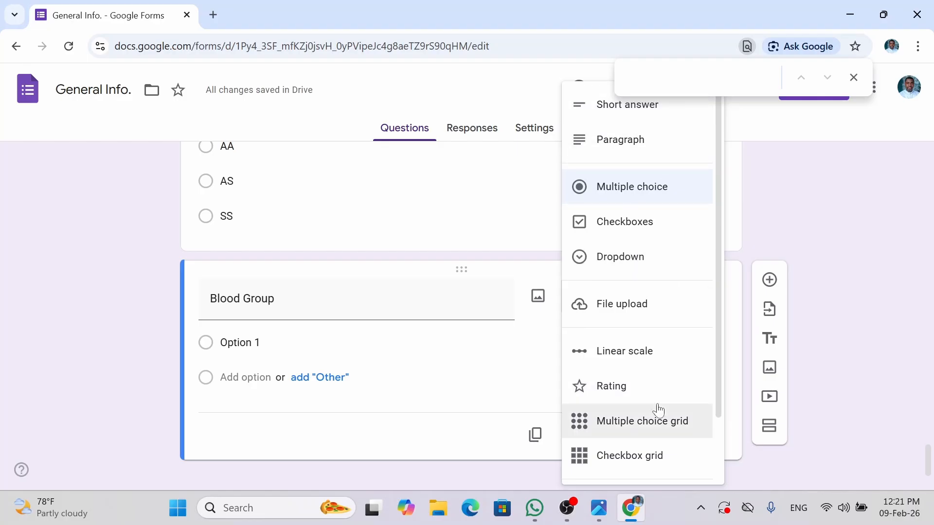
- Reselect the Blood Group question and bring up its question-type choices
left_click(535, 232)
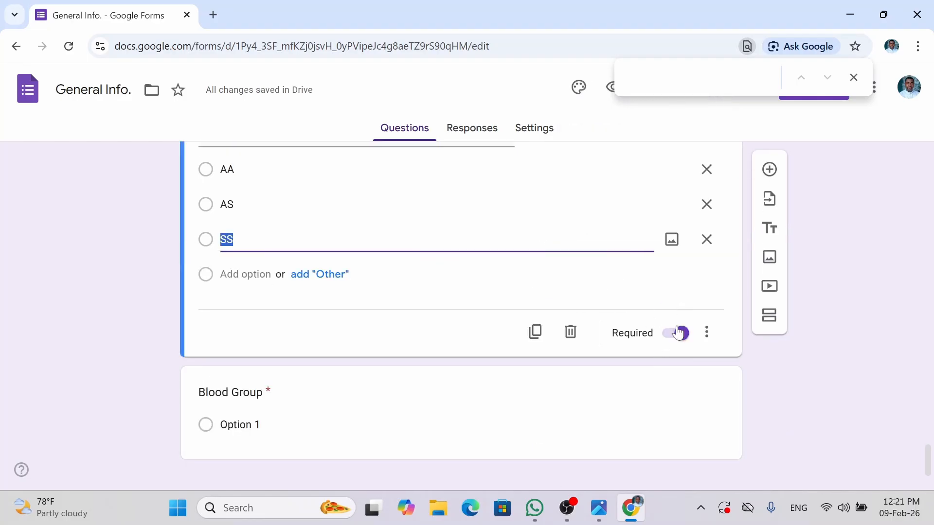
scroll(460, 389, "down", 1)
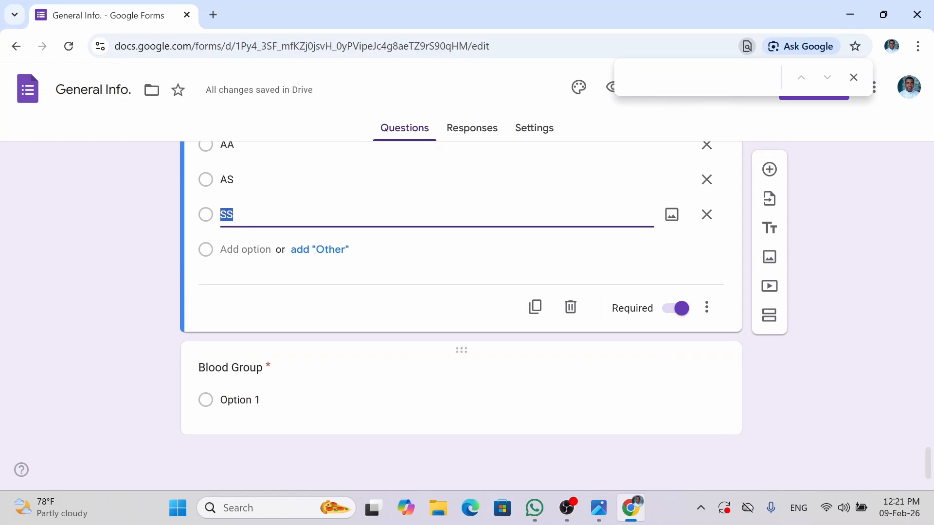
left_click(438, 400)
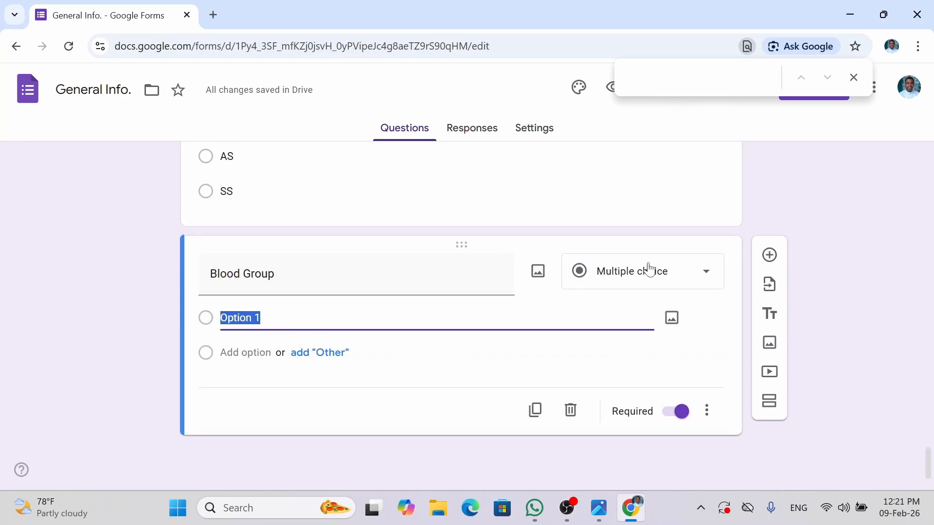
left_click(689, 276)
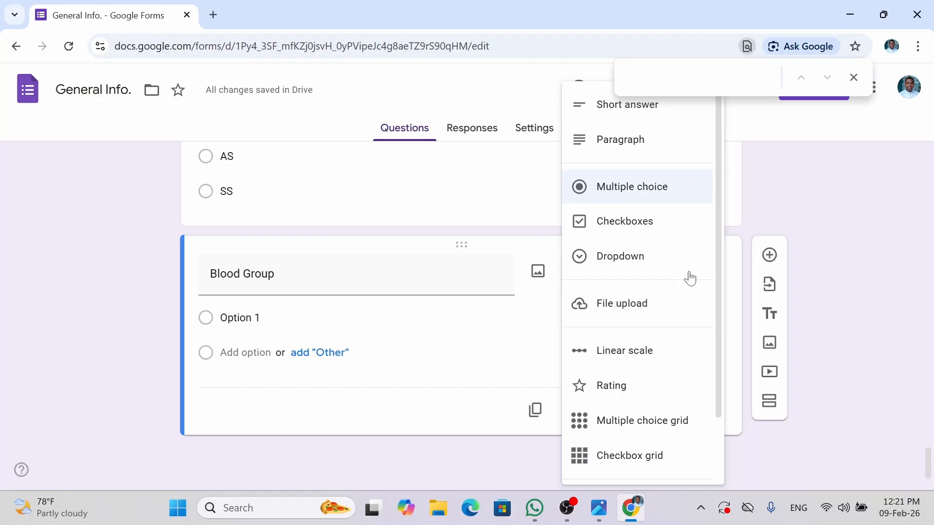
- Make Blood Group a dropdown with options A+, A-, B+ and B-
left_click(620, 256)
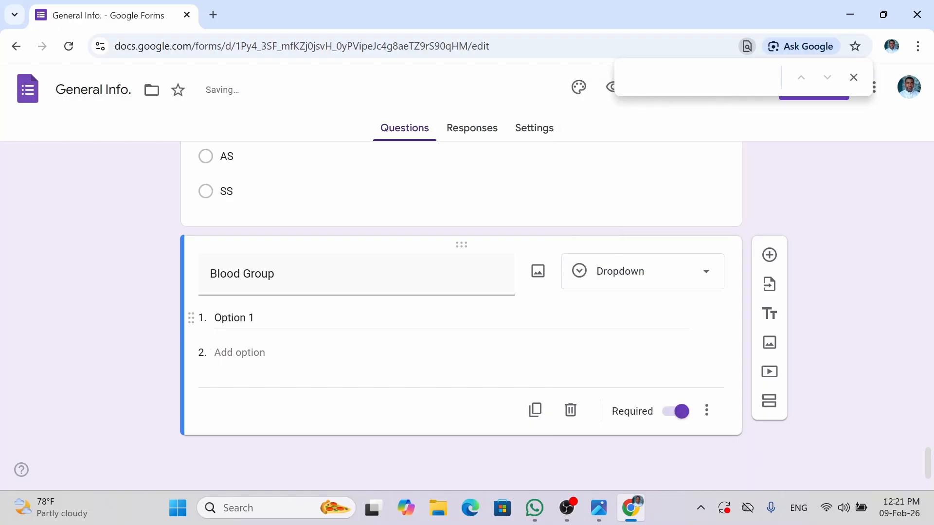
left_click(236, 318)
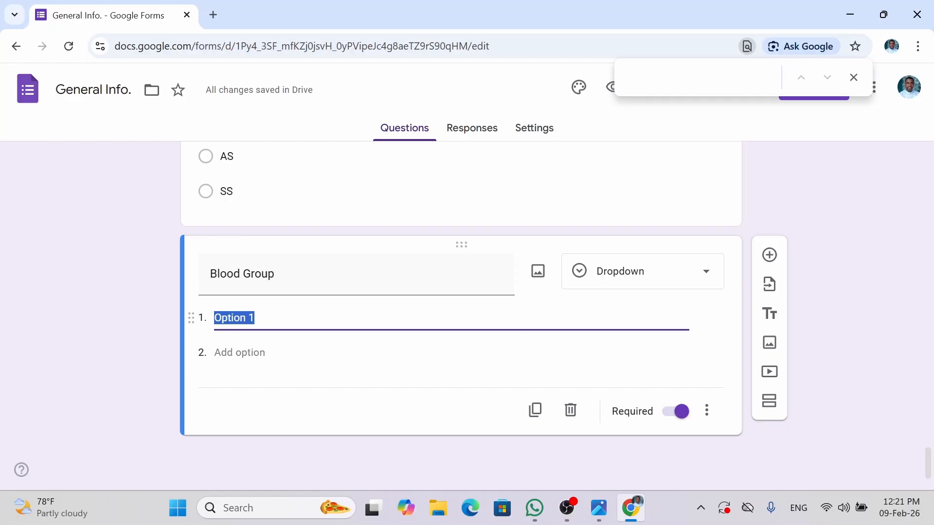
type("A+")
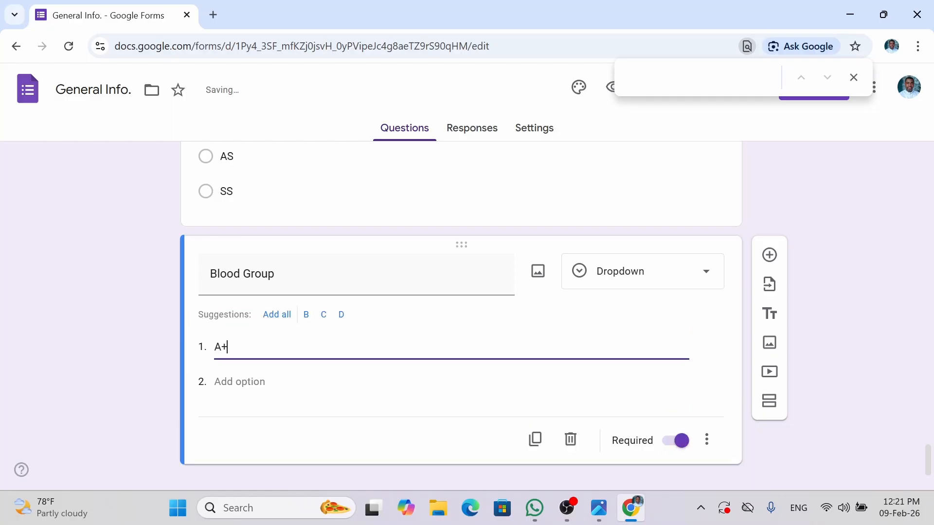
left_click(243, 381)
type("A-")
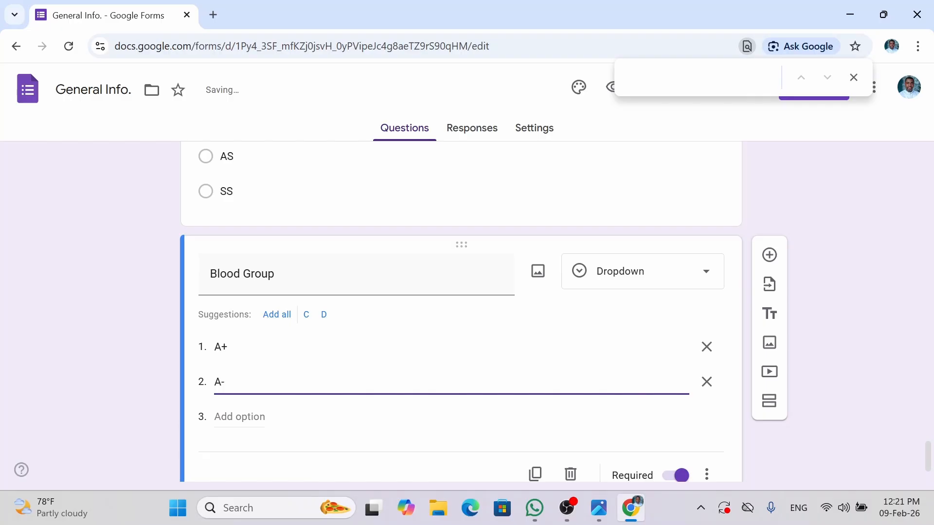
left_click(246, 416)
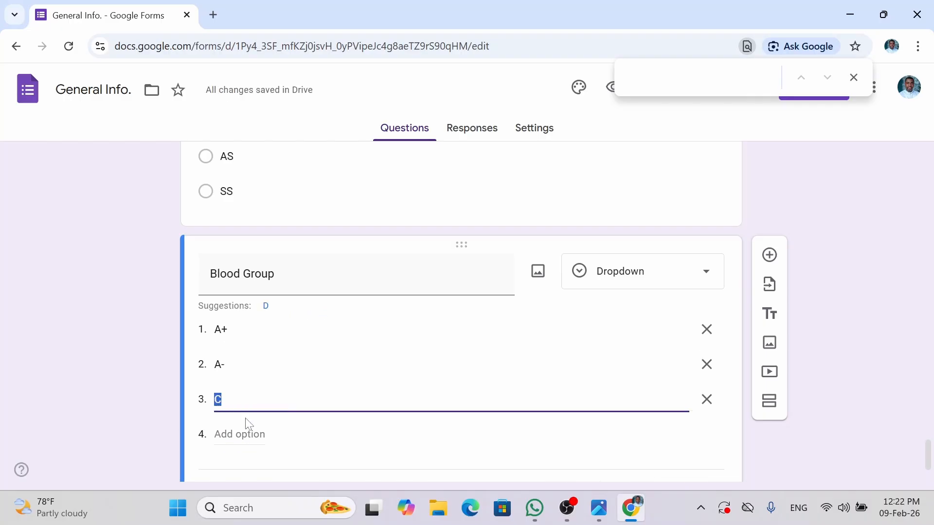
type("B+")
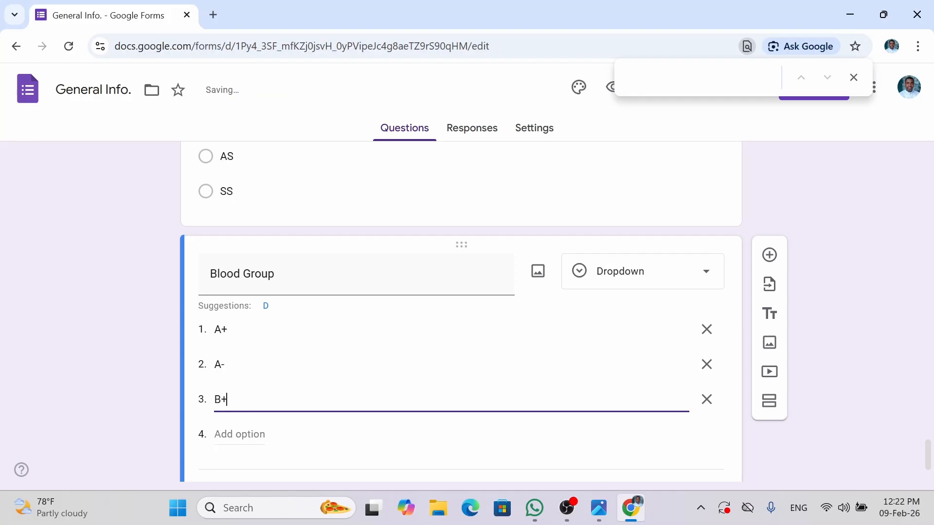
left_click(249, 434)
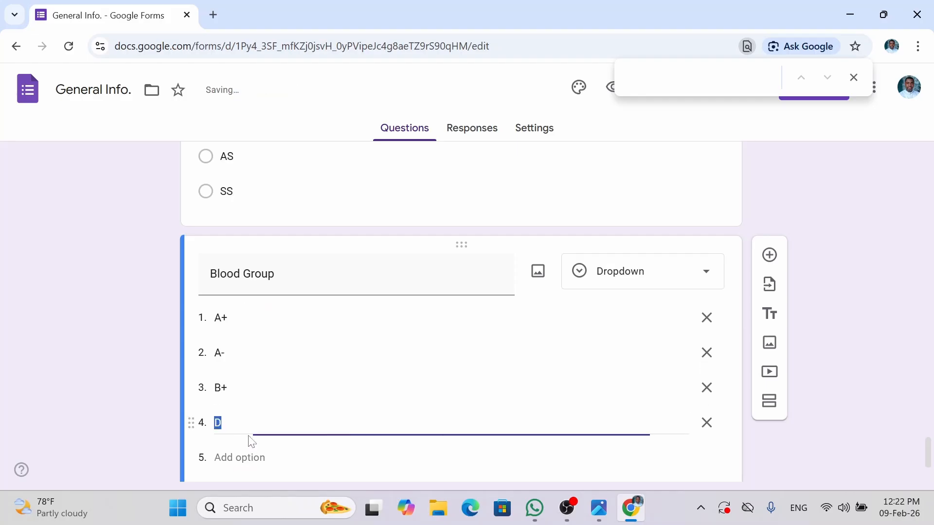
type("b")
key("BackSpace")
type("B-")
left_click(262, 463)
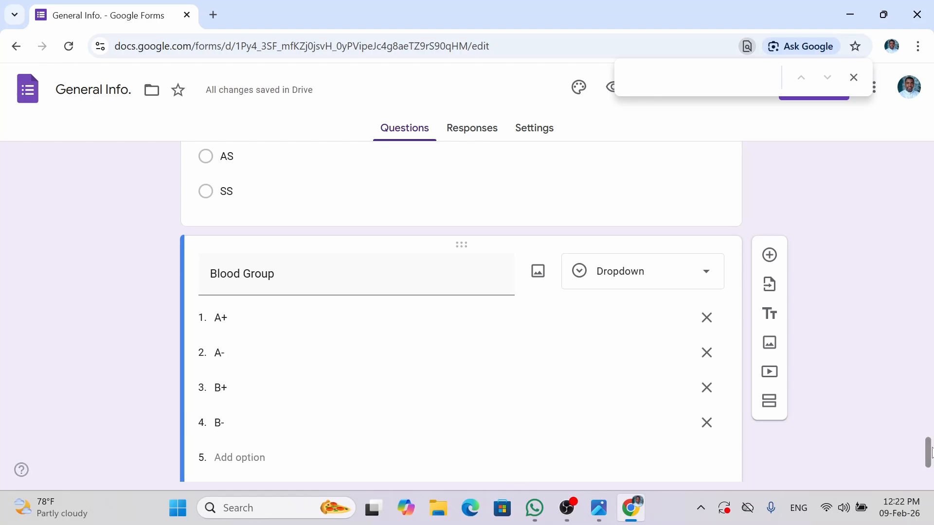
- Add the remaining Blood Group options AB+, AB-, O+ and O-
scroll(814, 441, "down", 2)
left_click(216, 353)
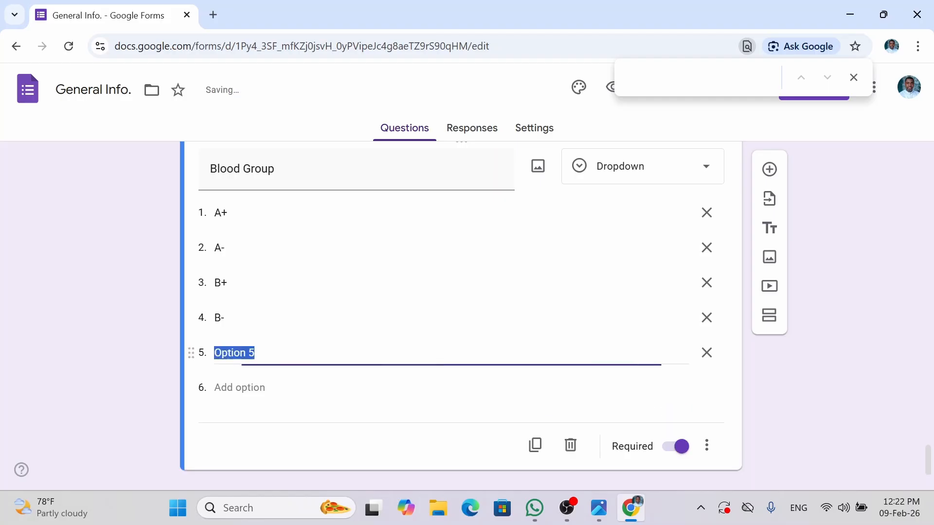
type("AB")
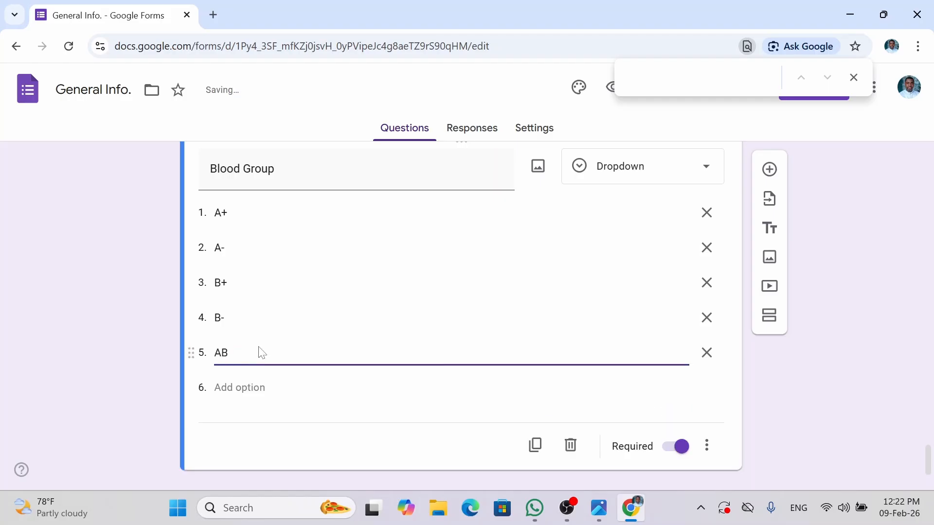
type("=")
key("BackSpace")
type("+")
left_click(258, 383)
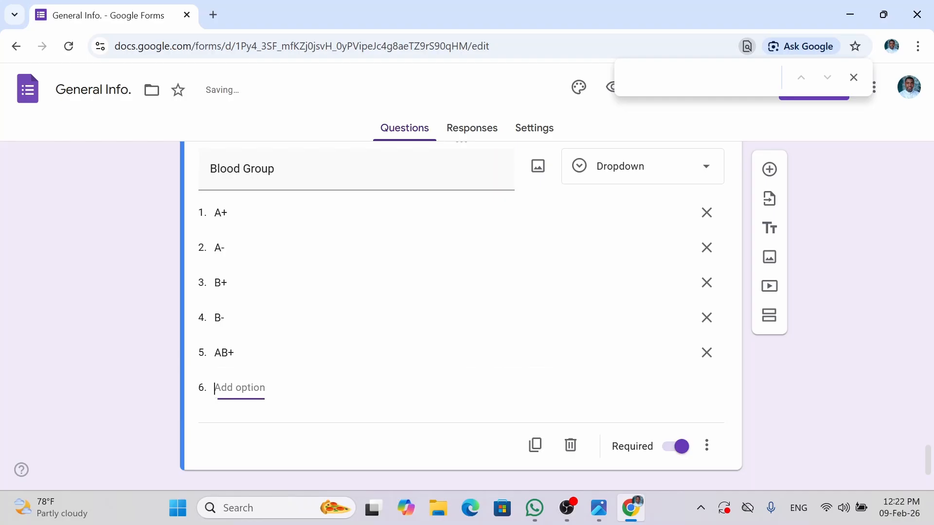
type("AB-")
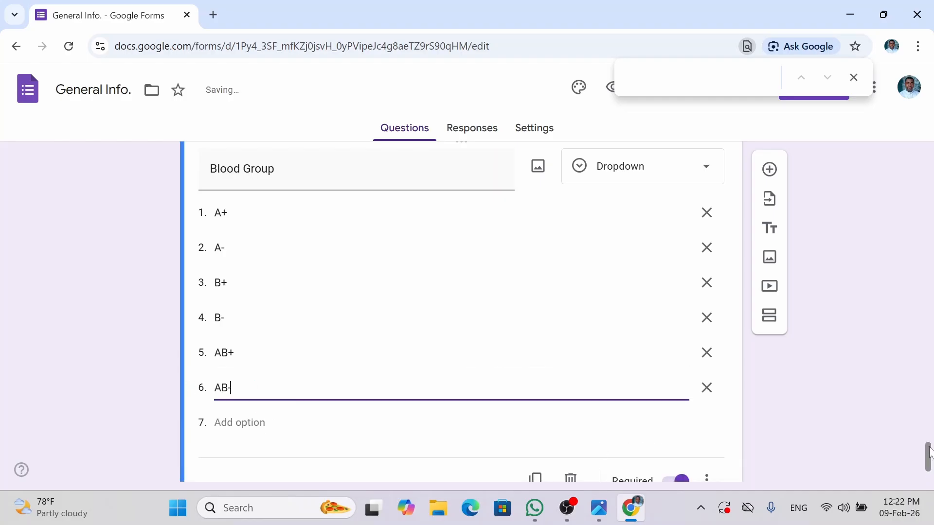
scroll(826, 436, "down", 2)
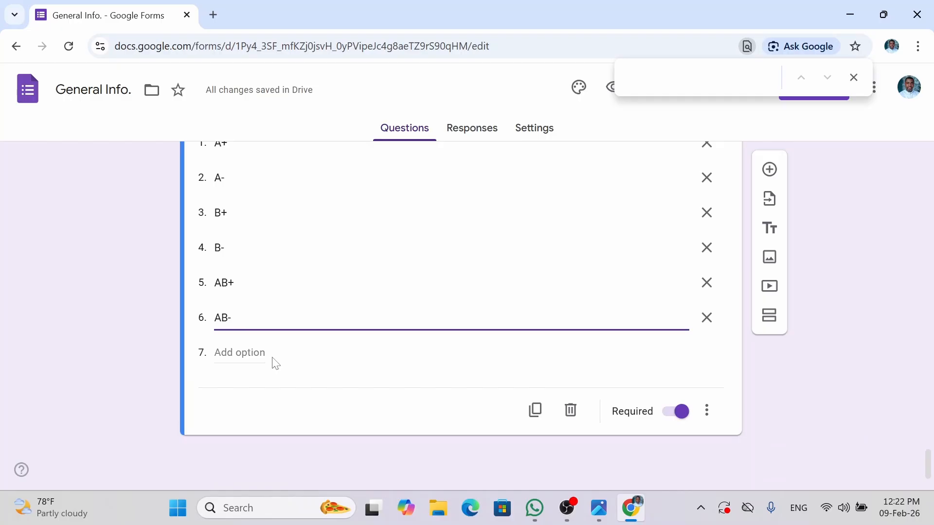
left_click(243, 352)
type("0")
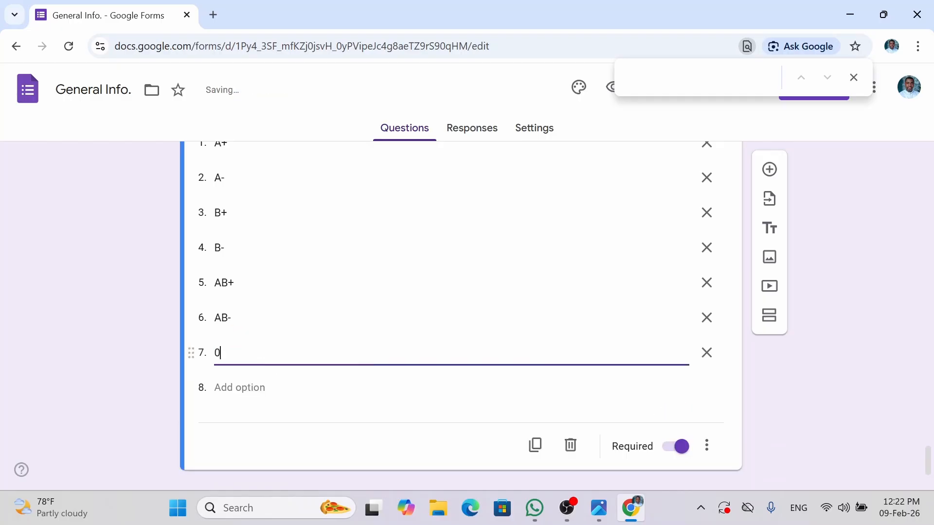
type("+")
key("Return")
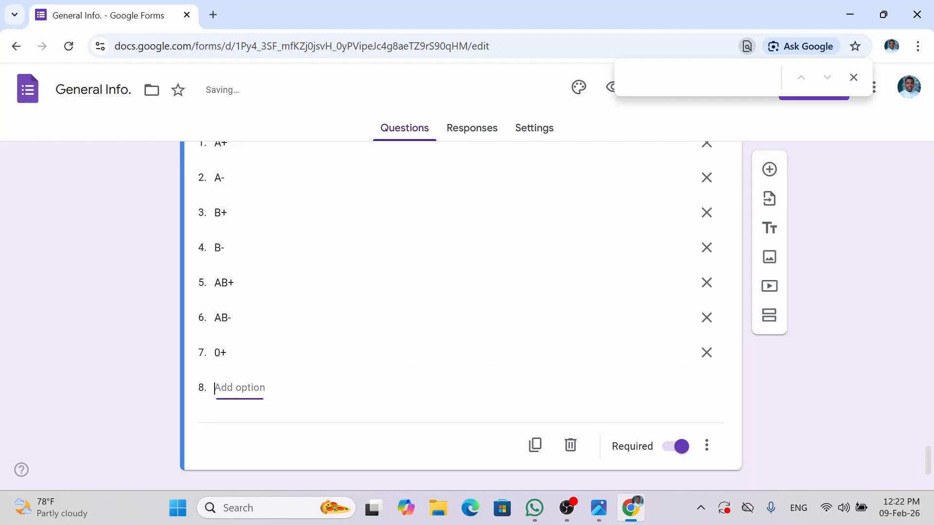
type("O")
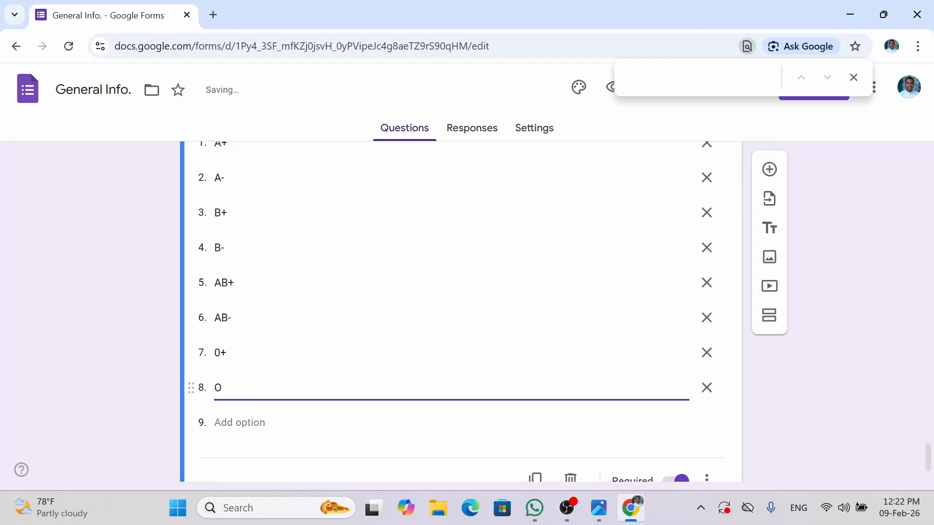
type("-")
left_click(236, 360)
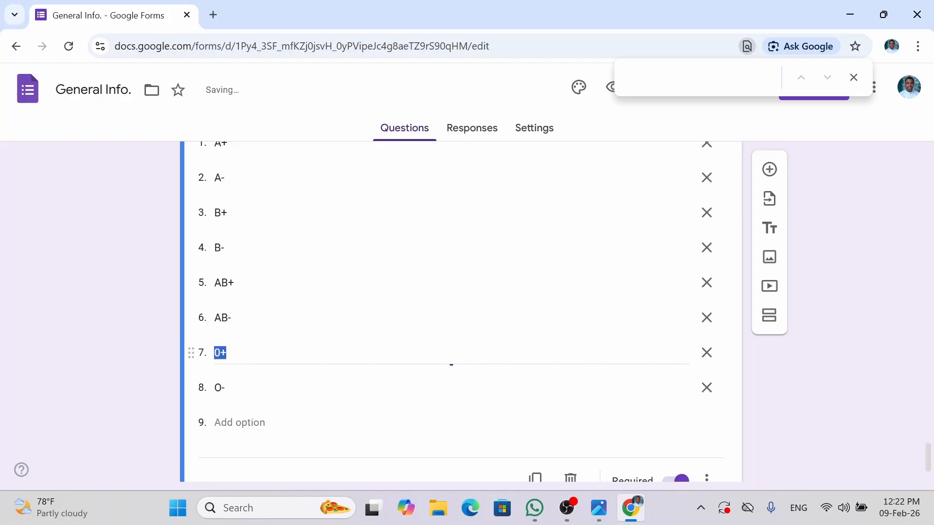
type("O")
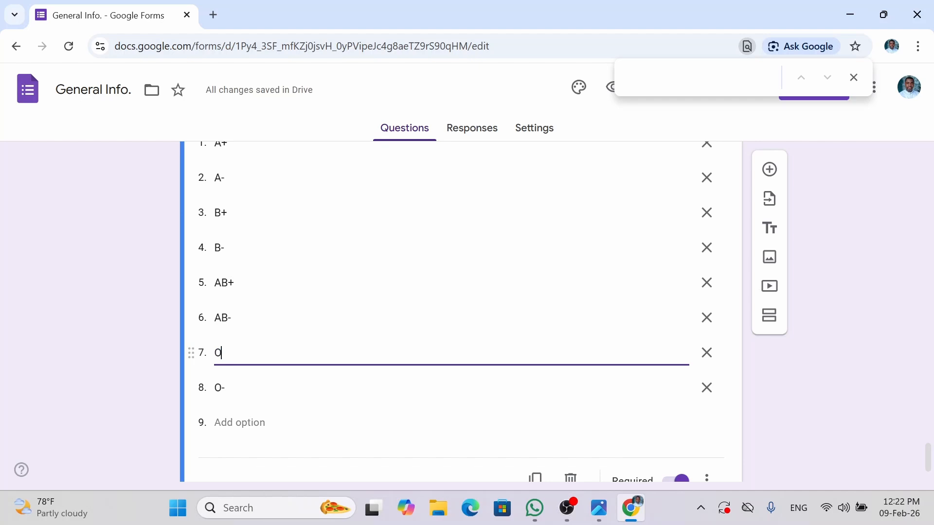
type("+")
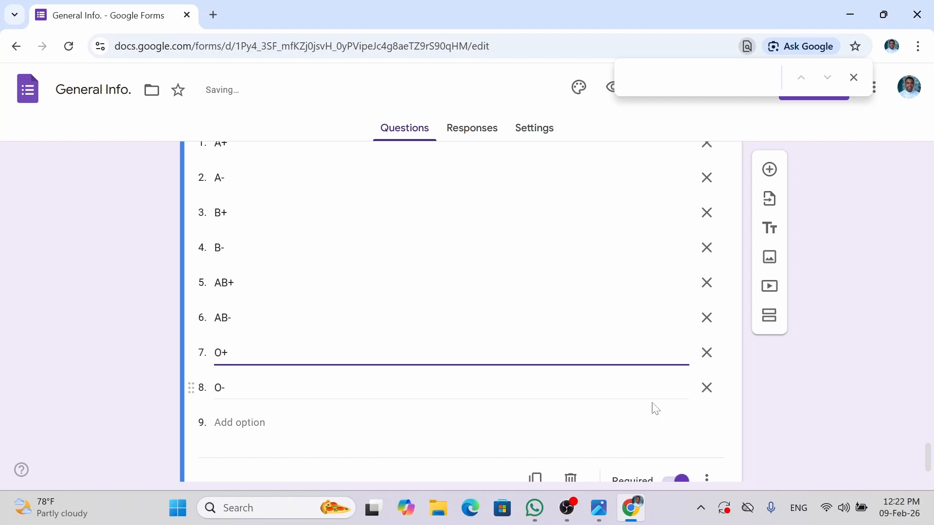
left_click(818, 422)
left_click_drag(929, 458, 931, 484)
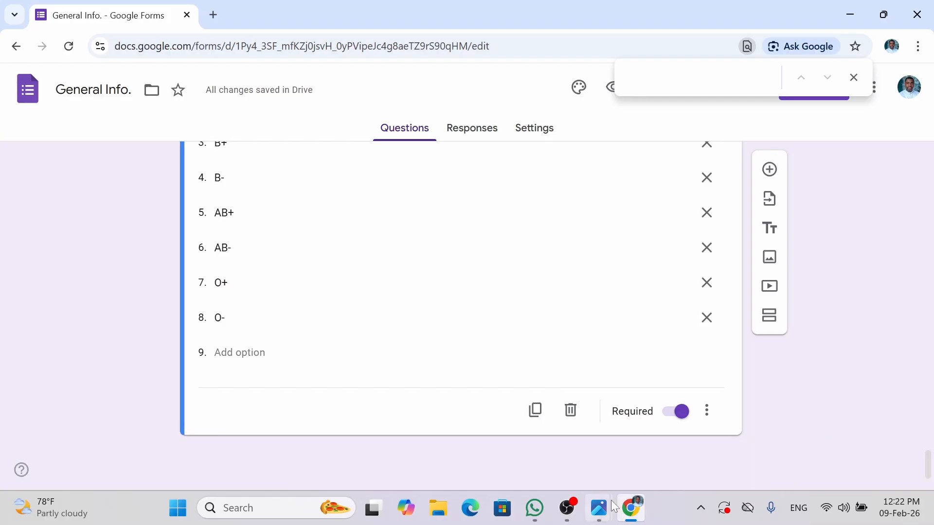
mouse_move(598, 507)
mouse_move(638, 471)
- Add a question titled 'Disability (if any...)' below Blood Group
left_click(769, 171)
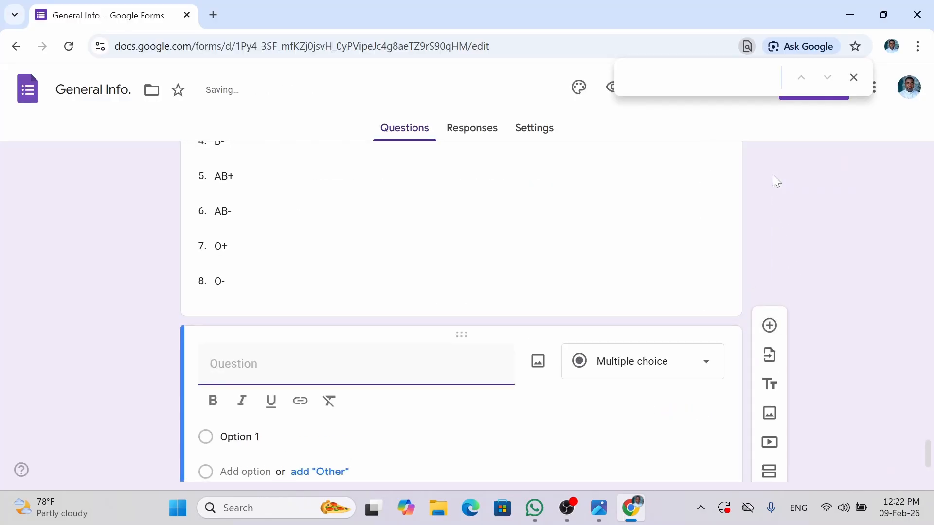
type("Di")
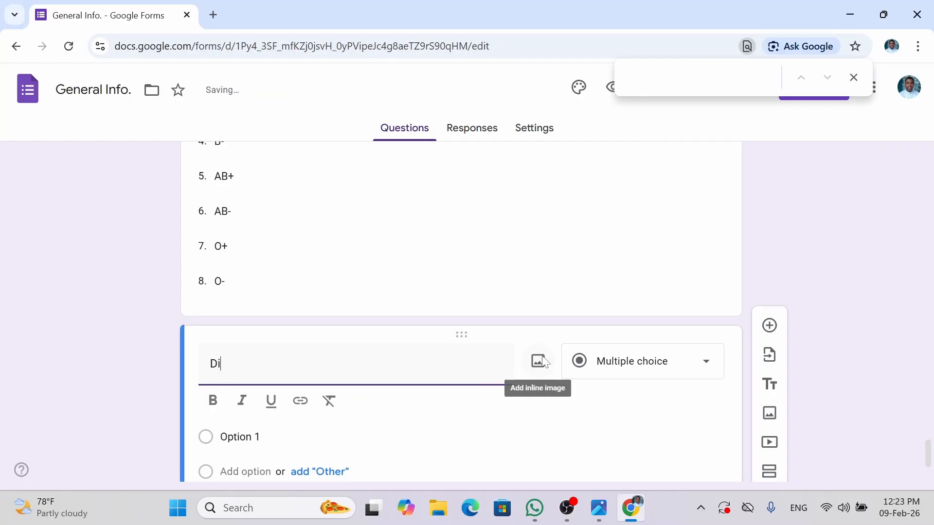
type("sability ()")
key("Left")
type("If ")
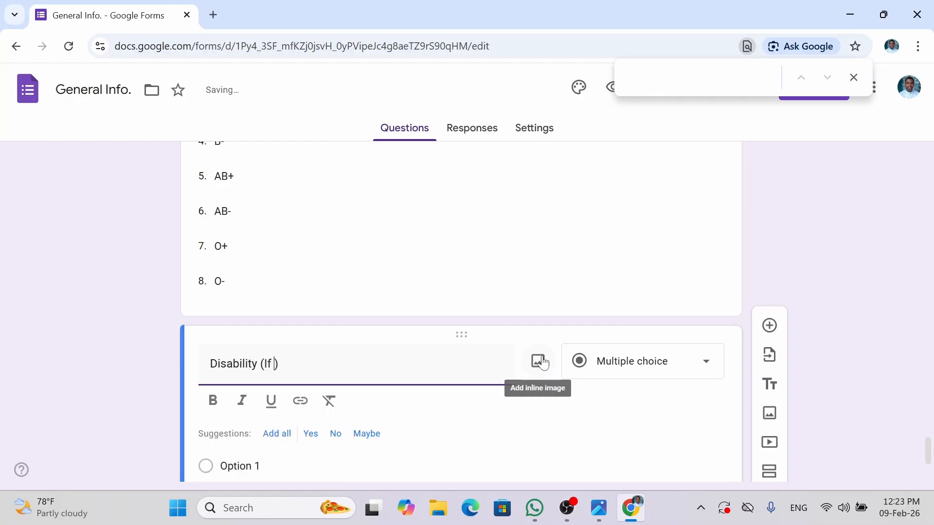
type("Any")
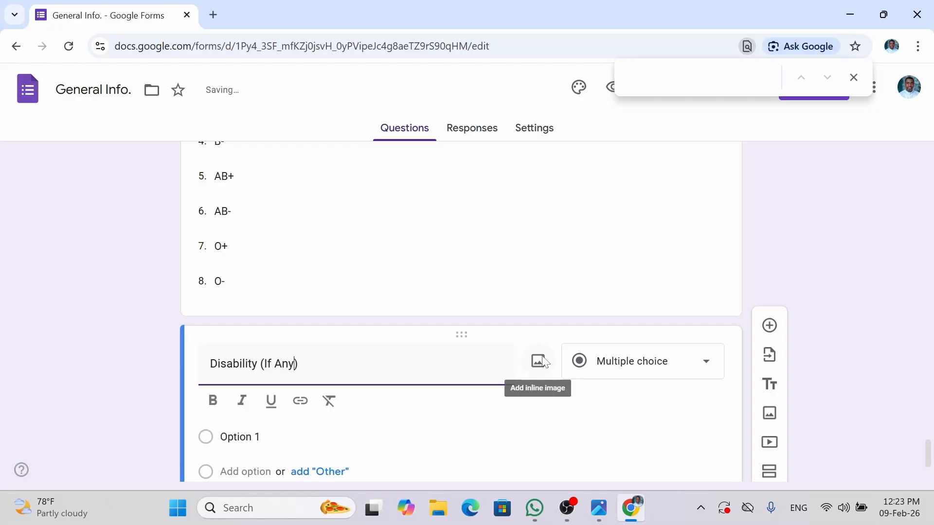
type("...")
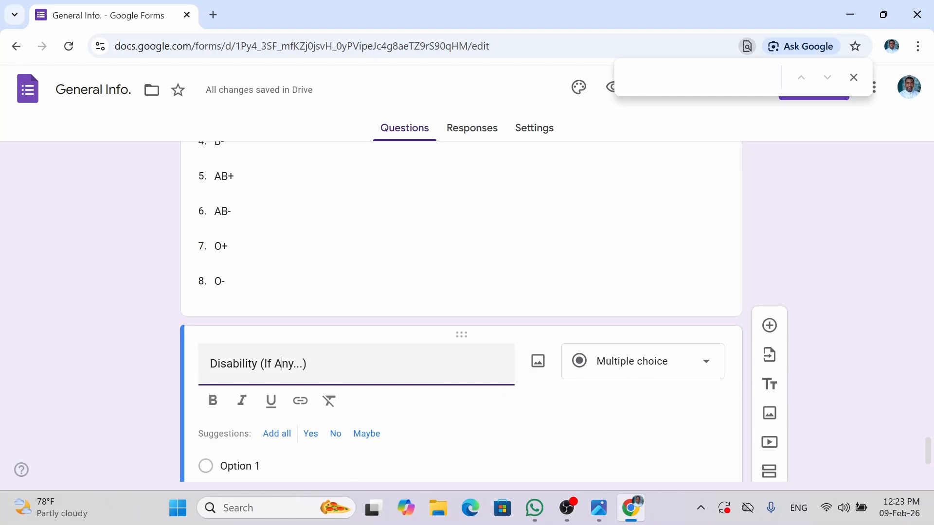
key("BackSpace")
type("a")
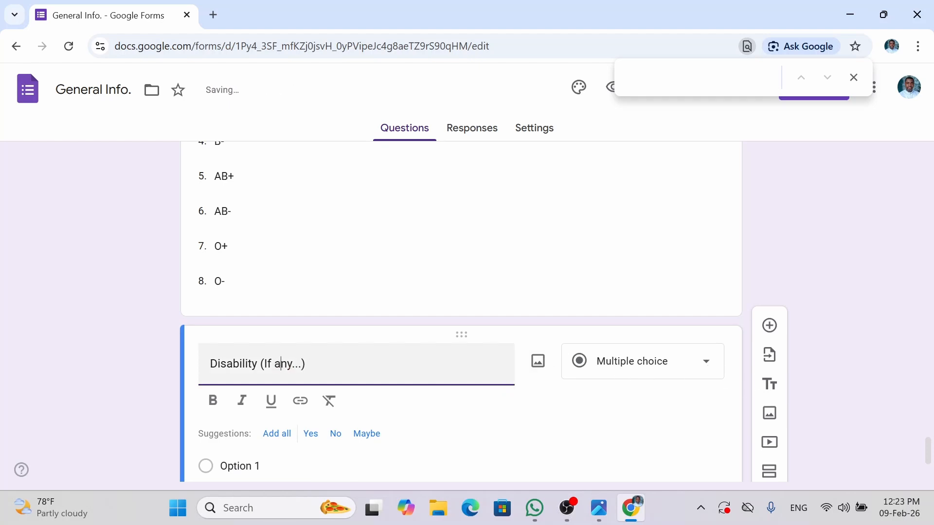
key("BackSpace")
type("i")
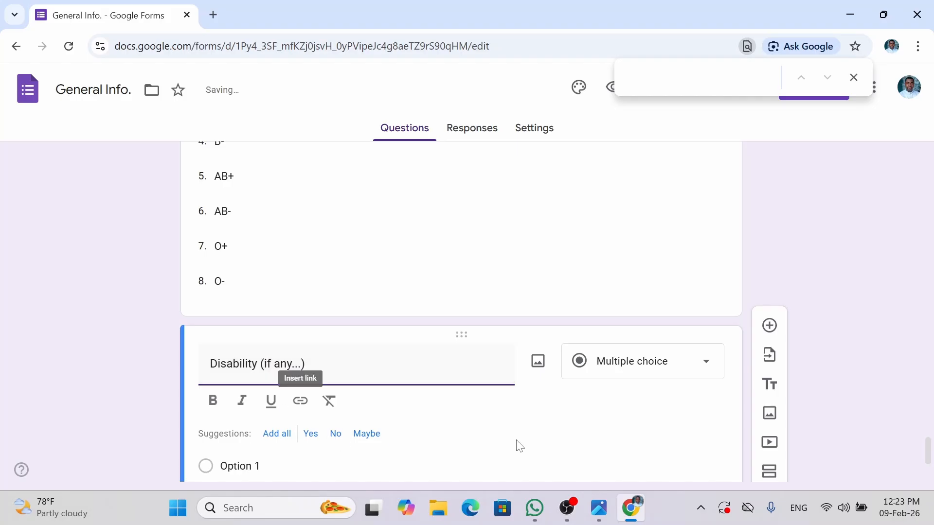
left_click(554, 437)
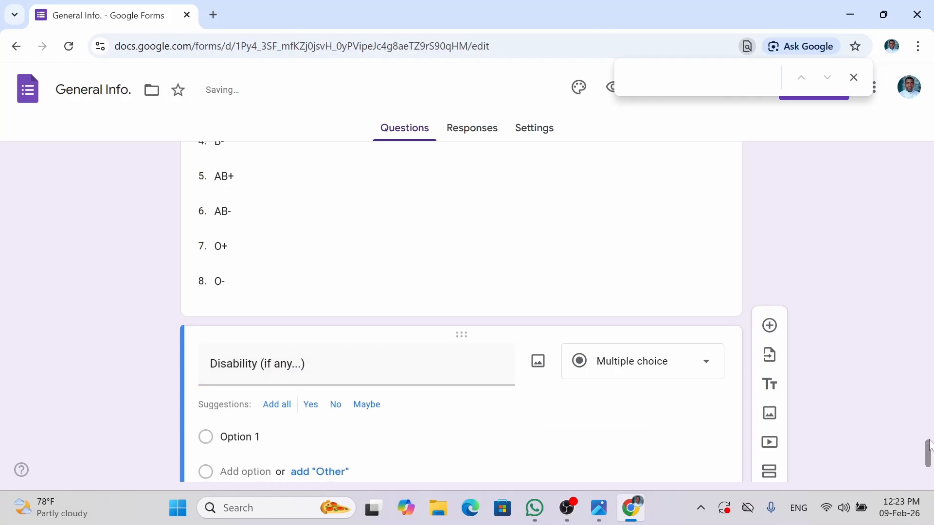
scroll(869, 427, "down", 2)
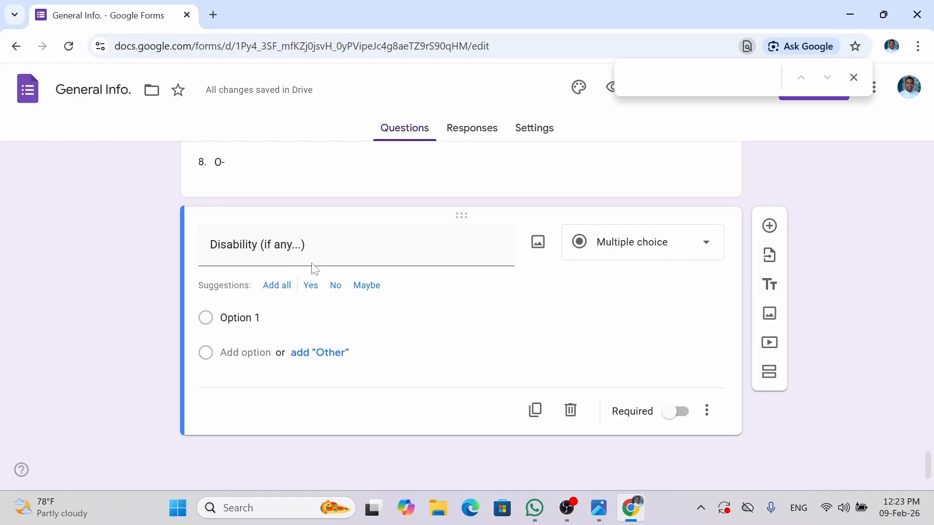
- Make the Disability question a required short-answer question
left_click(600, 257)
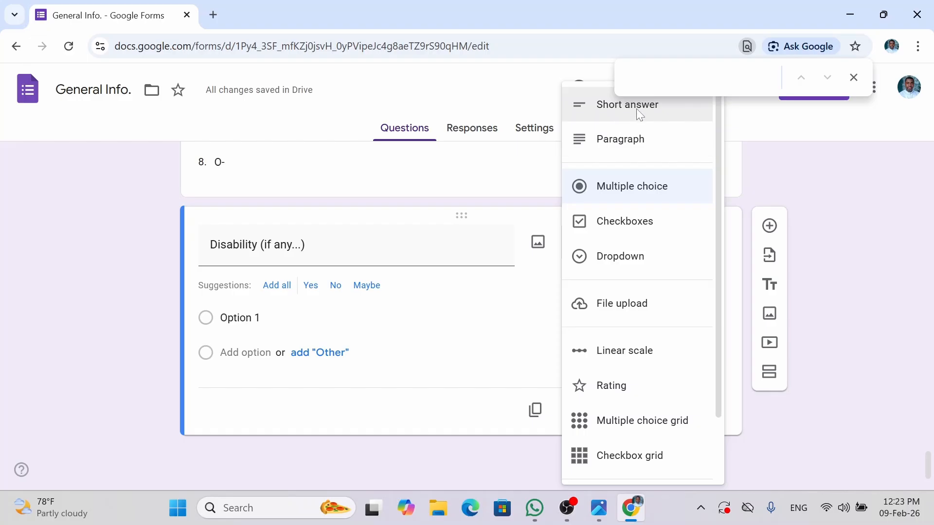
left_click(902, 247)
left_click(670, 254)
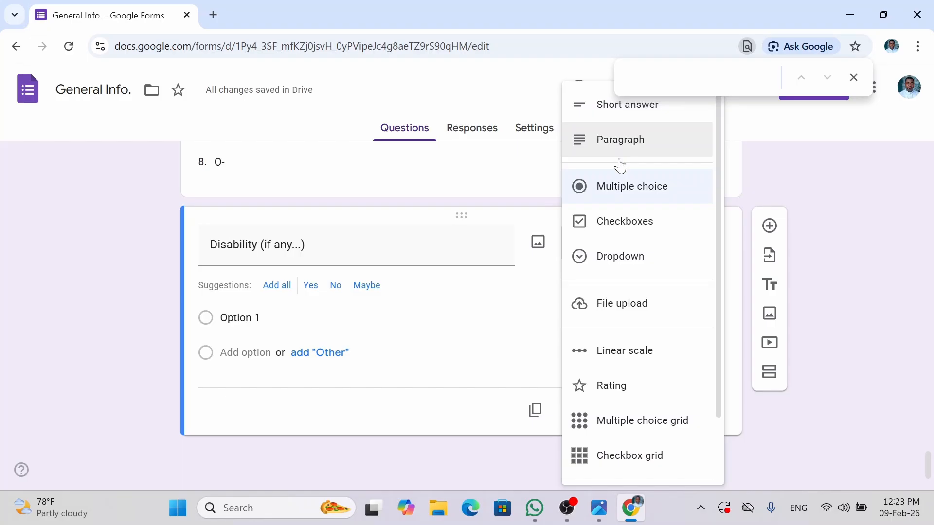
left_click(621, 189)
left_click(632, 242)
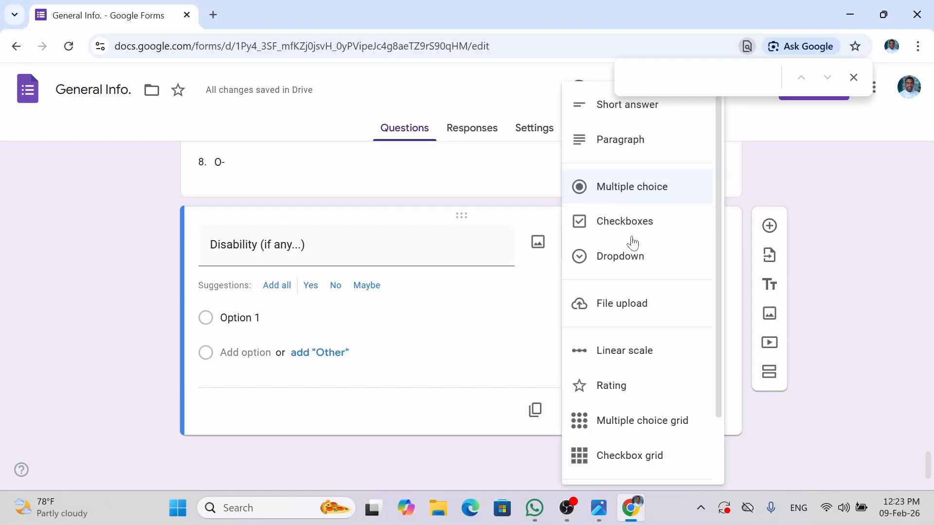
scroll(632, 241, "up", 2)
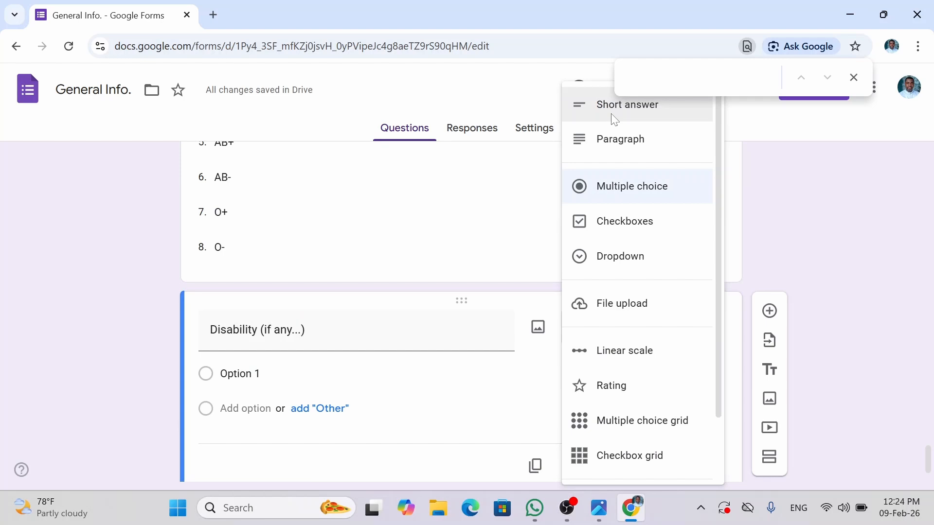
left_click(854, 77)
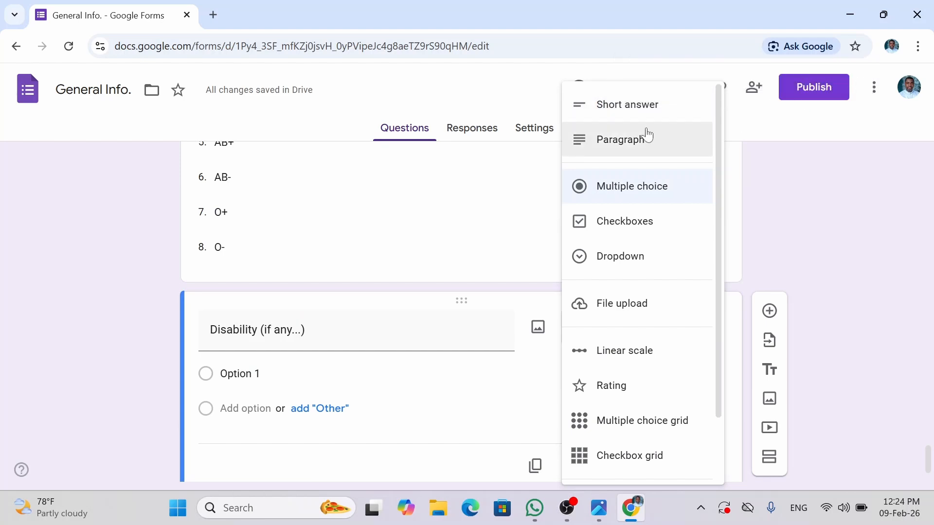
left_click(631, 105)
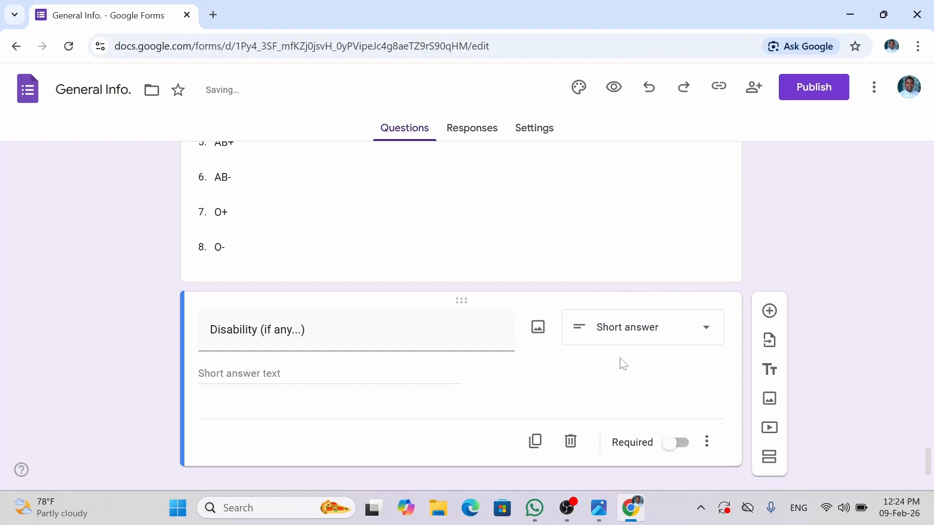
left_click(679, 443)
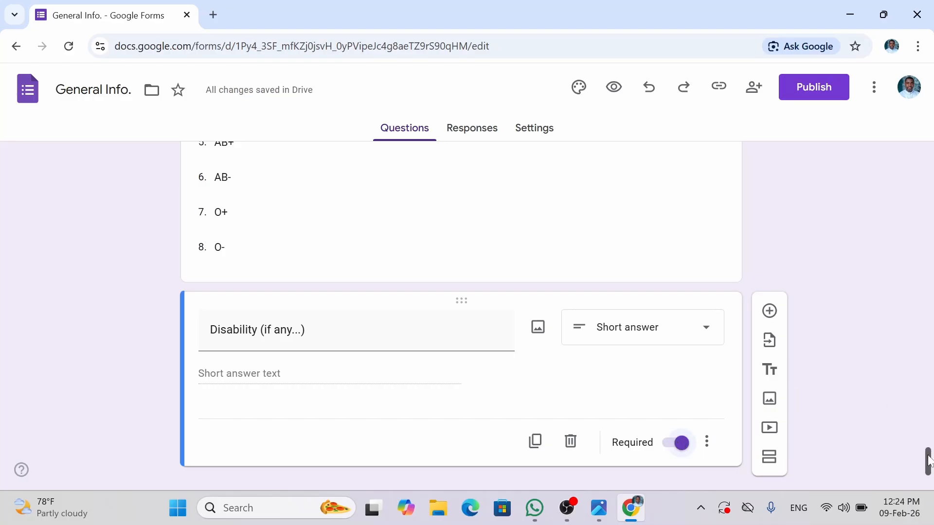
scroll(928, 474, "down", 1)
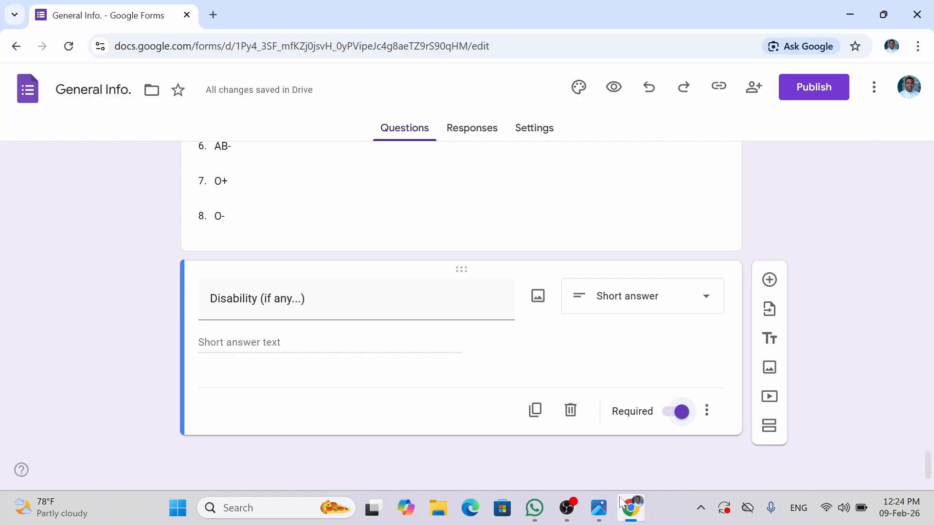
mouse_move(598, 507)
mouse_move(856, 448)
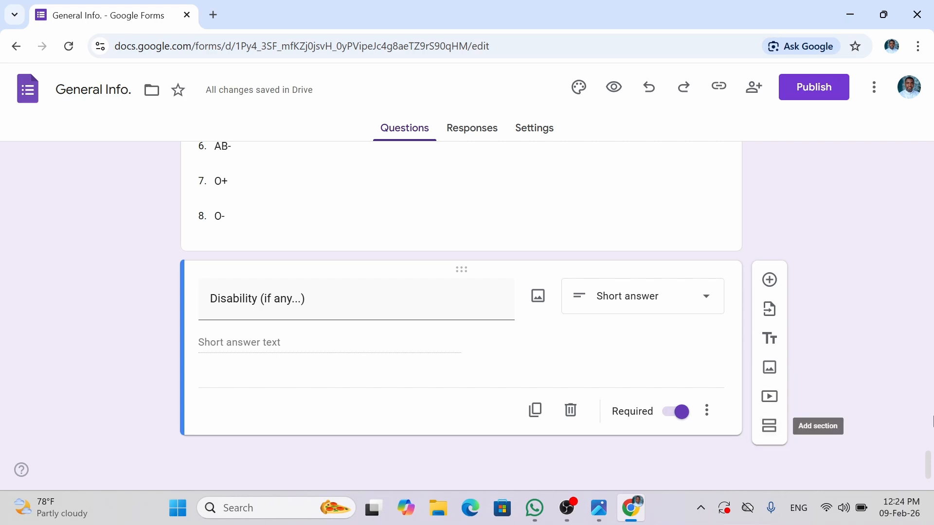
- Add a new section after the Disability question titled Next of Kin Details
left_click(769, 426)
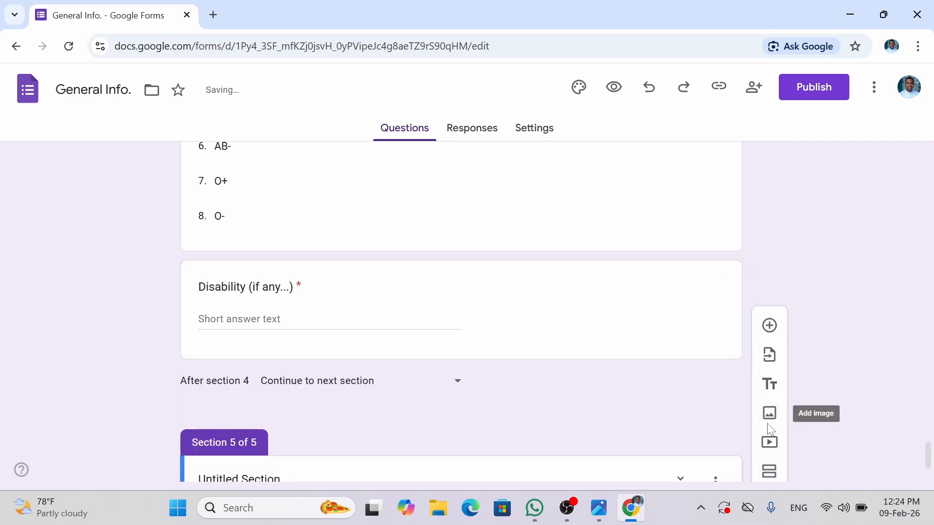
left_click_drag(930, 458, 929, 469)
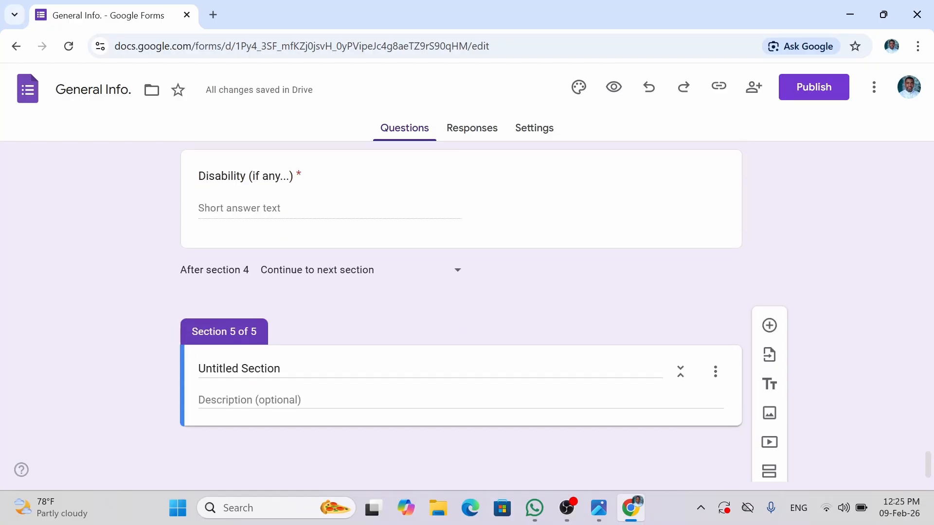
left_click(274, 368)
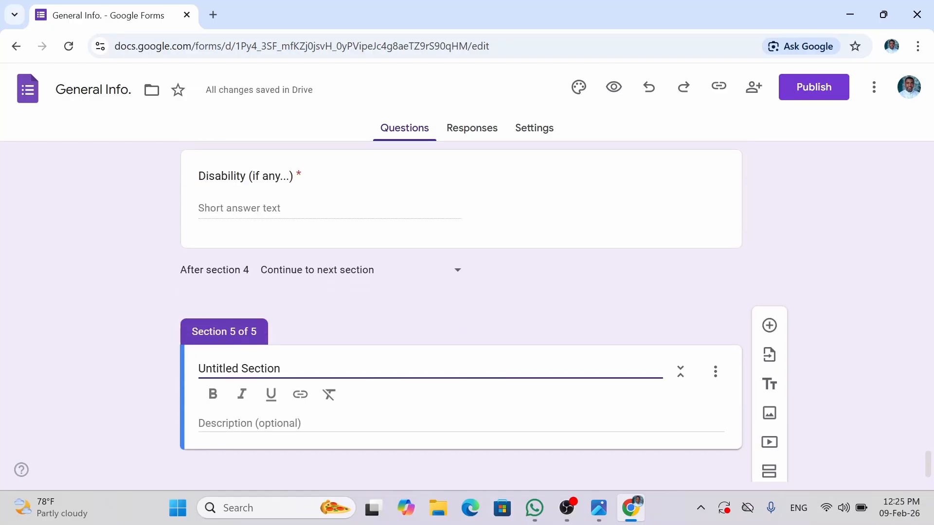
key("ctrl+a")
type("Ne")
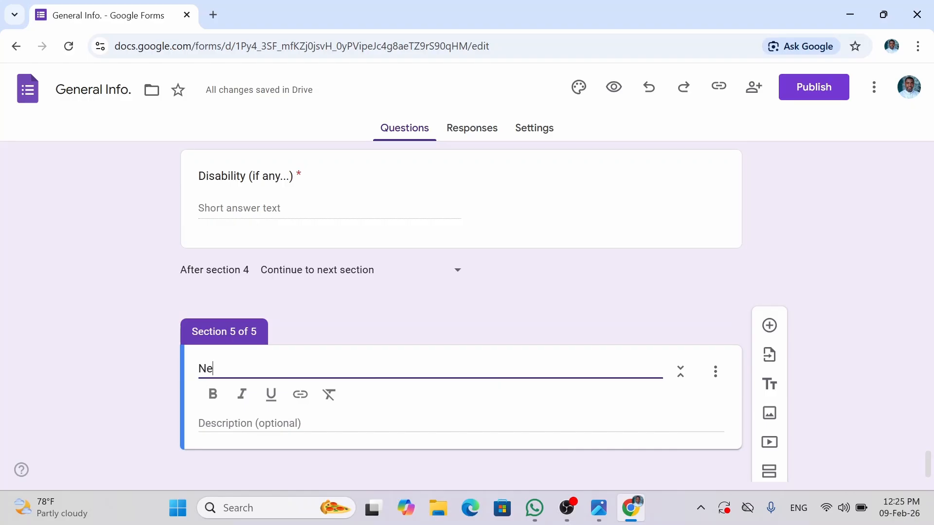
type("xt of ")
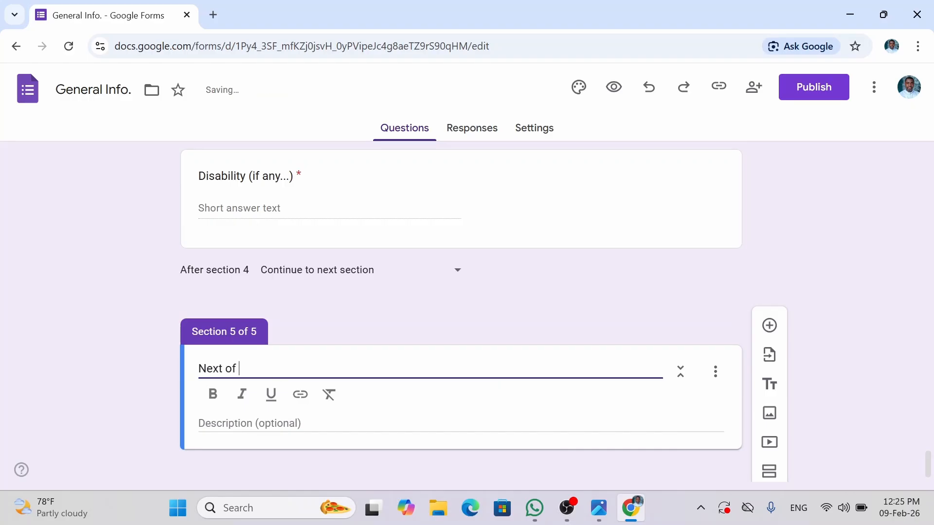
type("Kin Details")
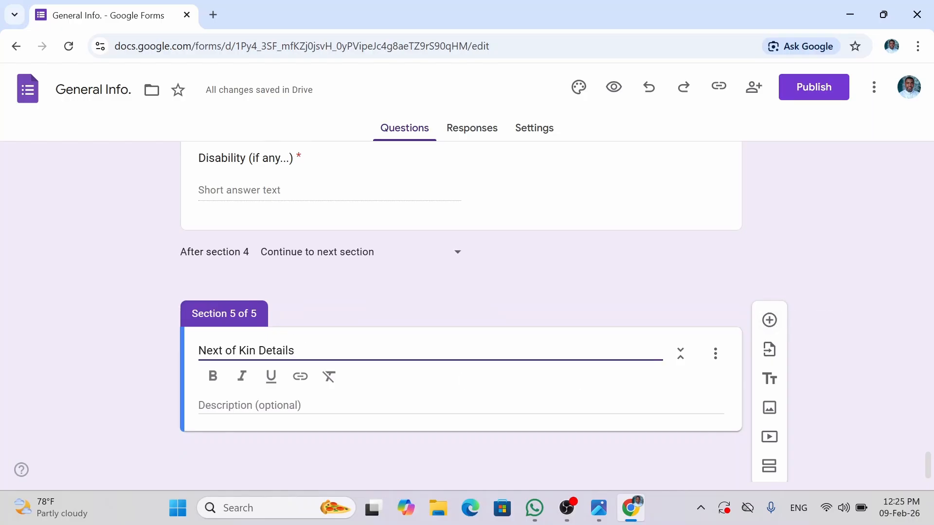
- Add required questions Name of Next of Kin and Relationship
left_click(769, 320)
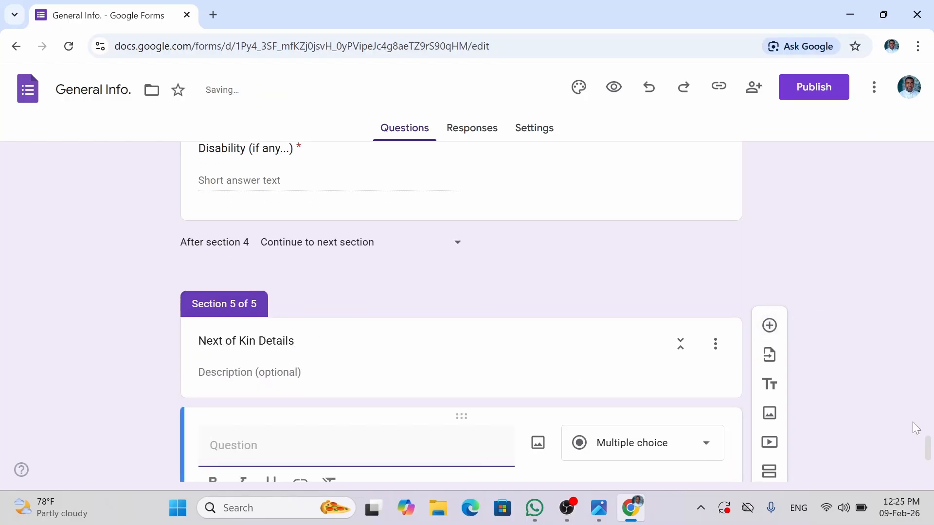
left_click_drag(932, 442, 932, 457)
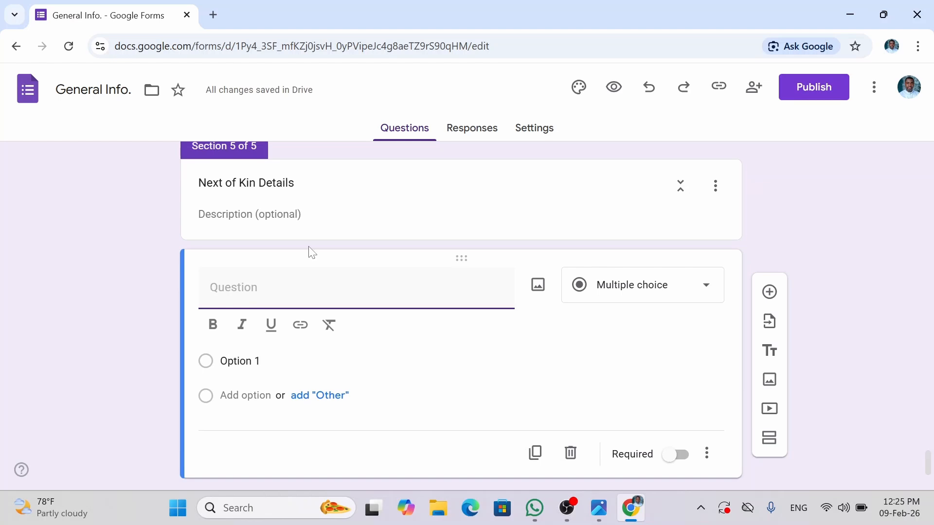
type("Nam`e")
key("BackSpace")
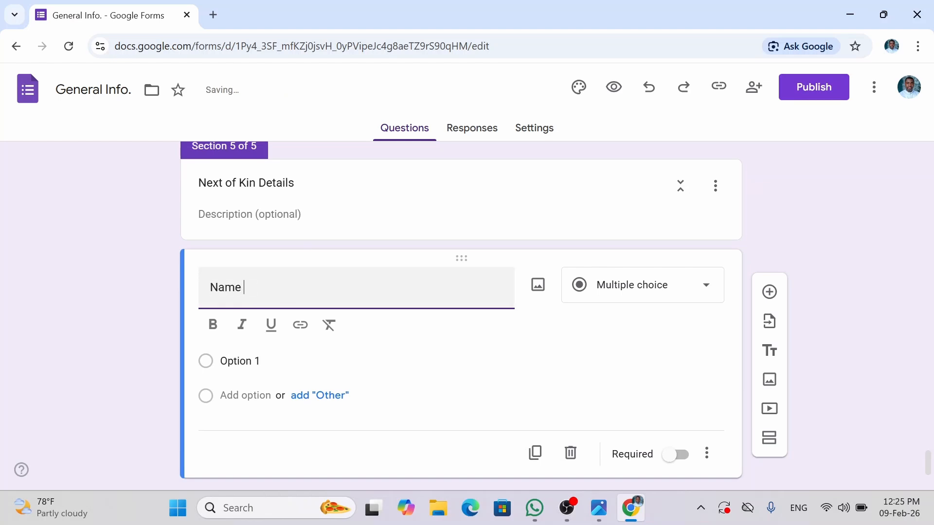
type("o")
key("BackSpace")
type("f Next")
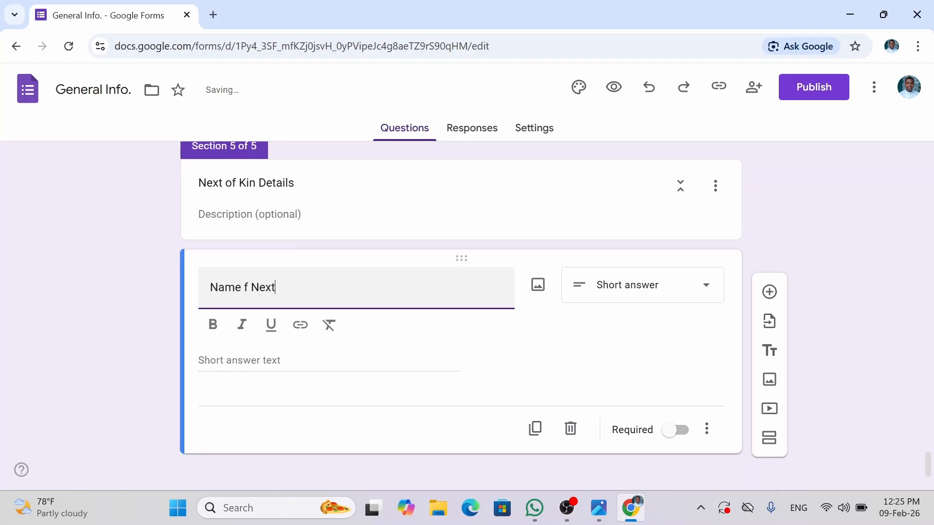
type(" of Kin")
left_click(680, 432)
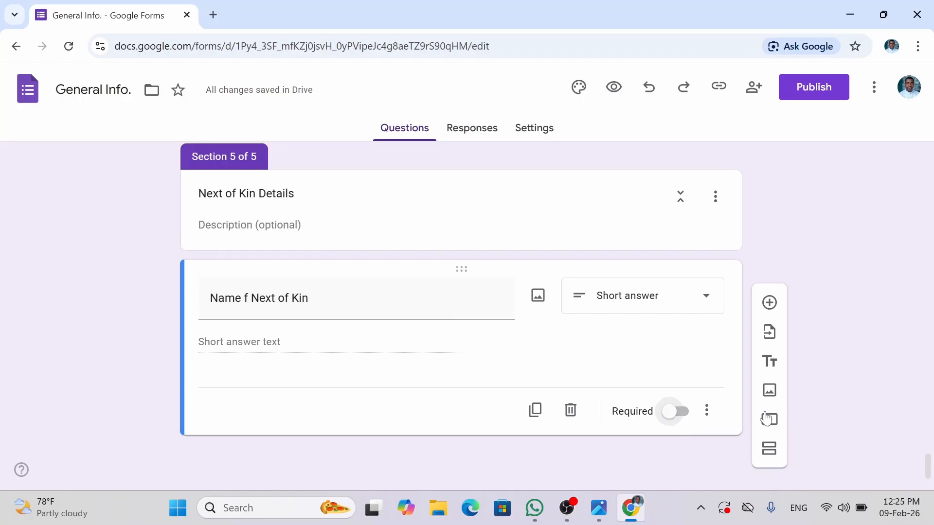
left_click(681, 414)
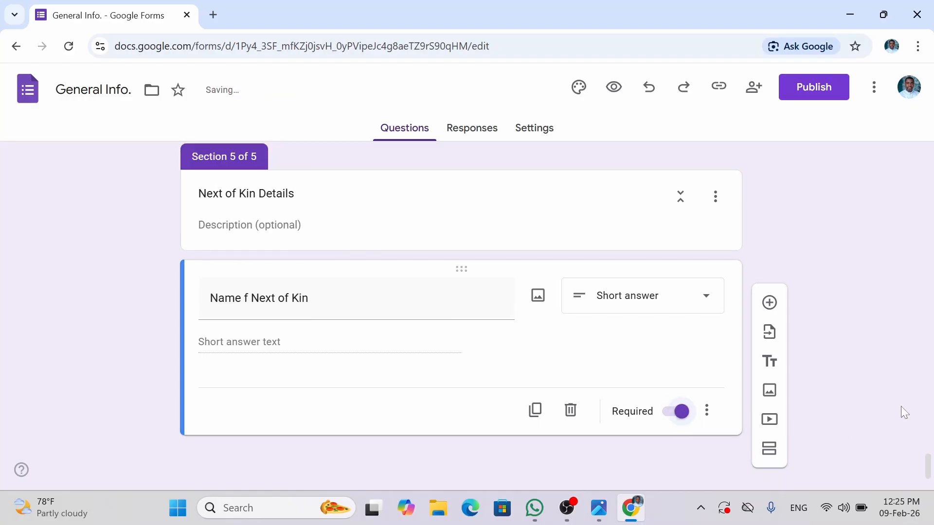
left_click(769, 302)
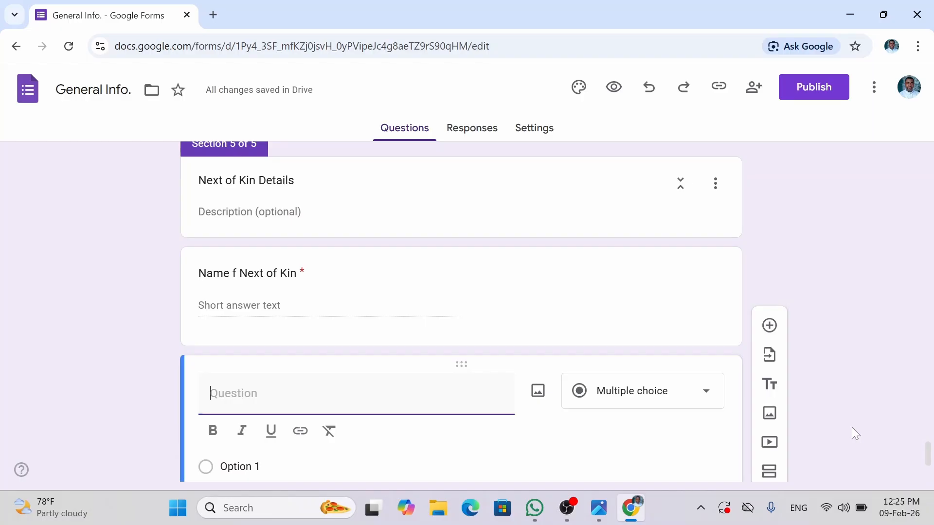
type("Ret")
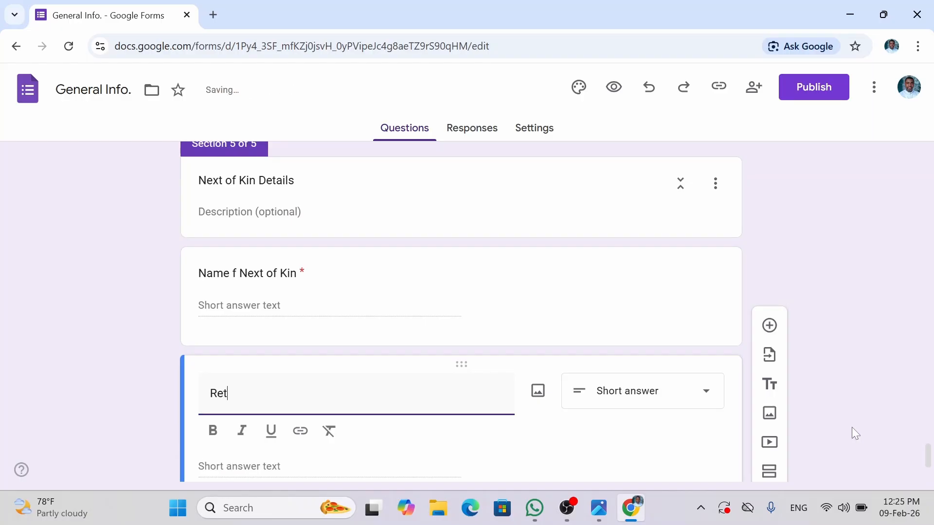
type("ionship")
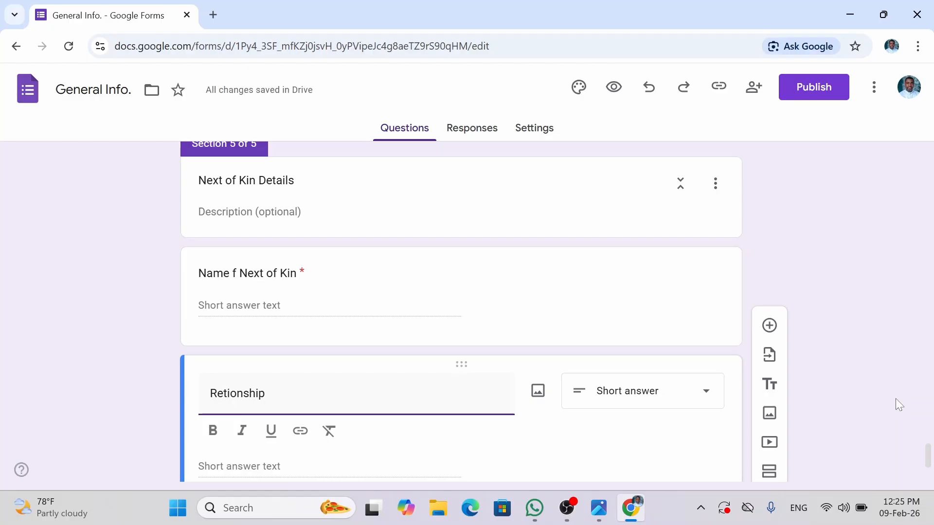
key("Left")
key("Left")
key("Left")
key("Left")
key("Left")
key("Left")
key("Left")
key("Left")
type("la")
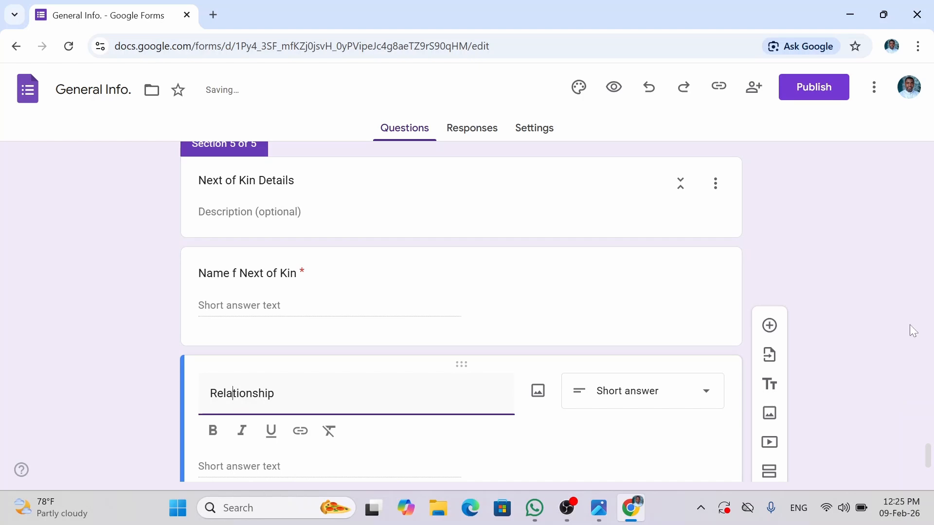
left_click(901, 454)
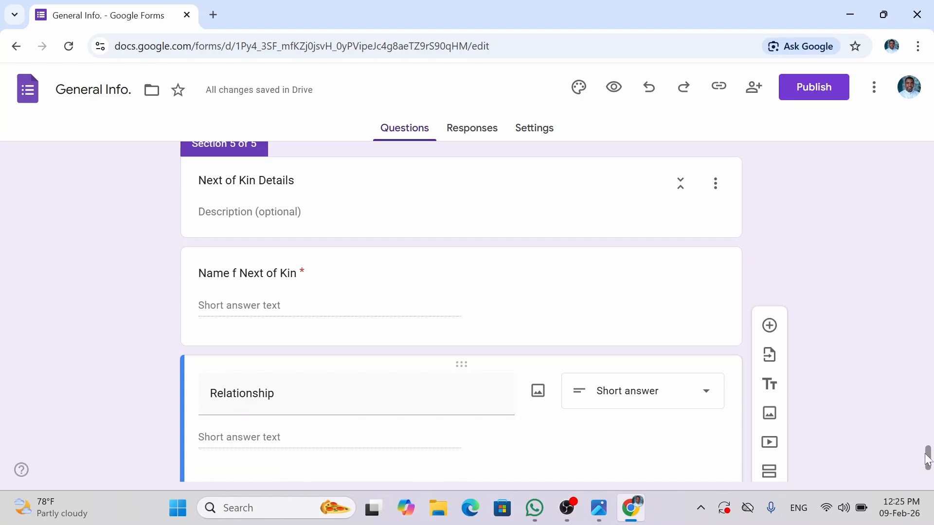
left_click_drag(927, 458, 926, 470)
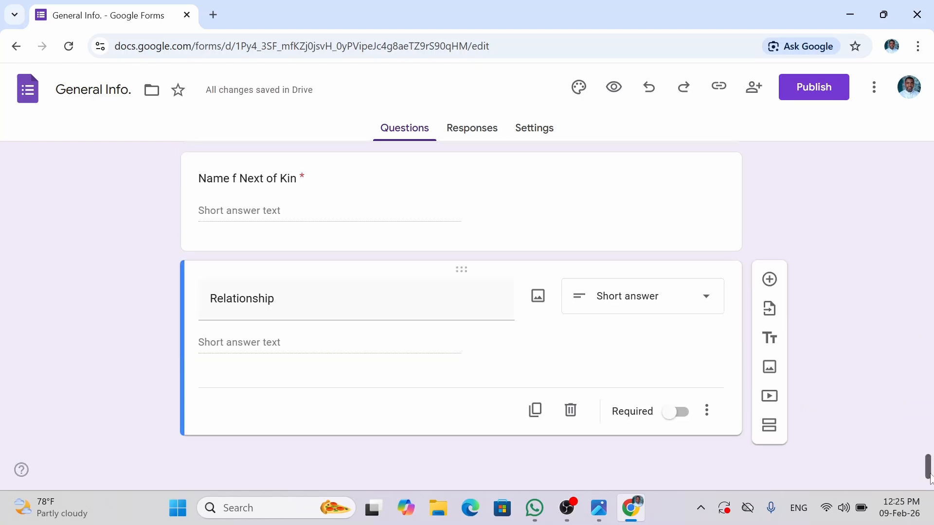
left_click(682, 414)
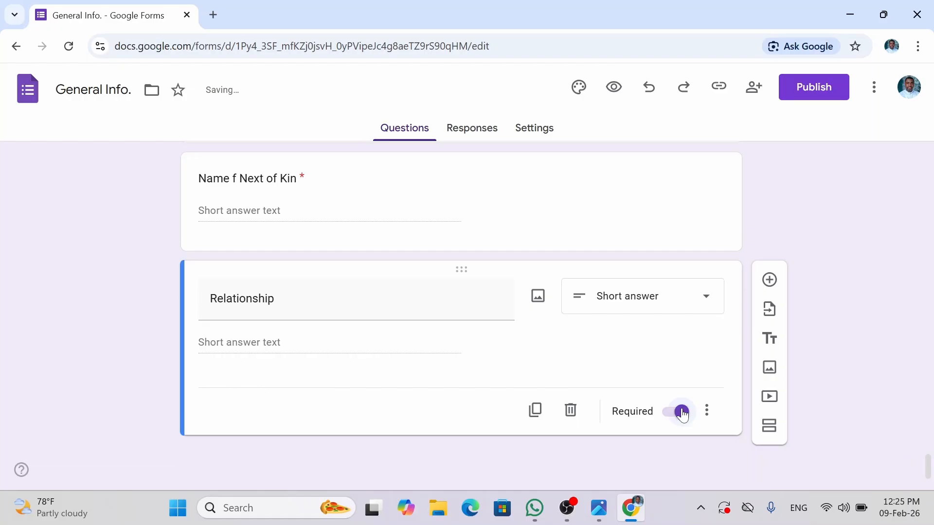
- Add required questions Phone of Next of Kin and Email of Next of Kin
left_click(770, 285)
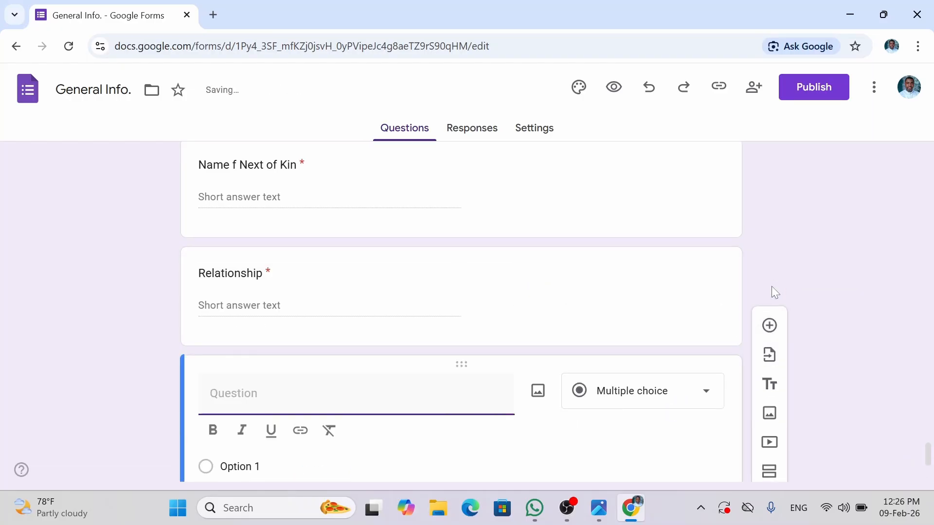
type("O")
key("BackSpace")
type("Phoneof")
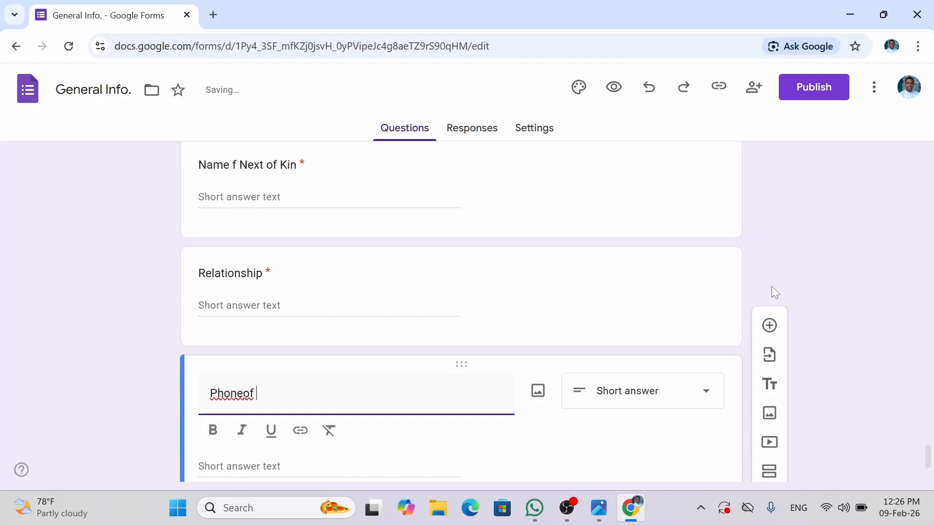
type("of Nexto")
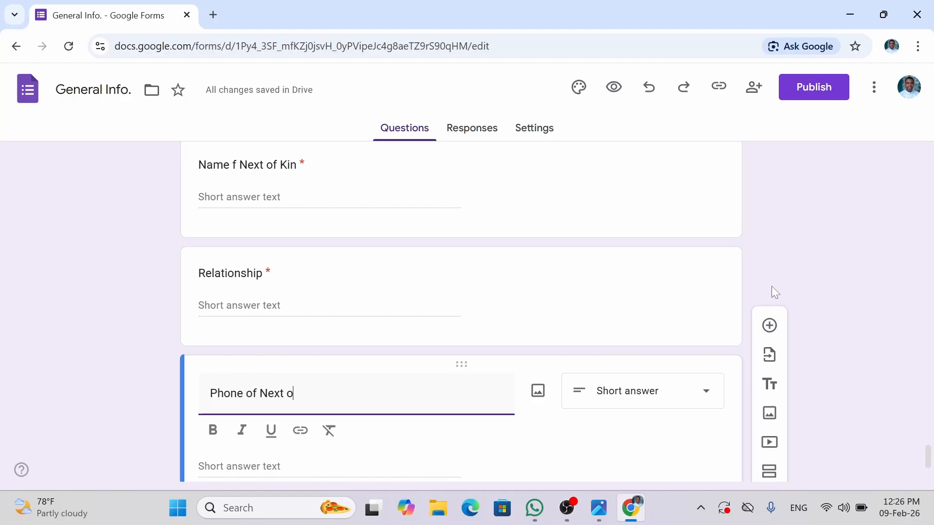
type("f Kin")
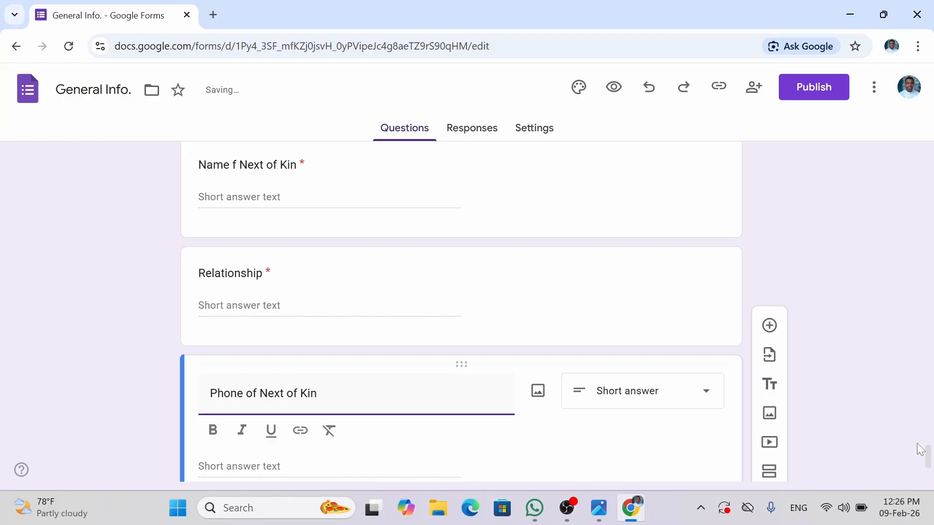
scroll(927, 459, "down", 3)
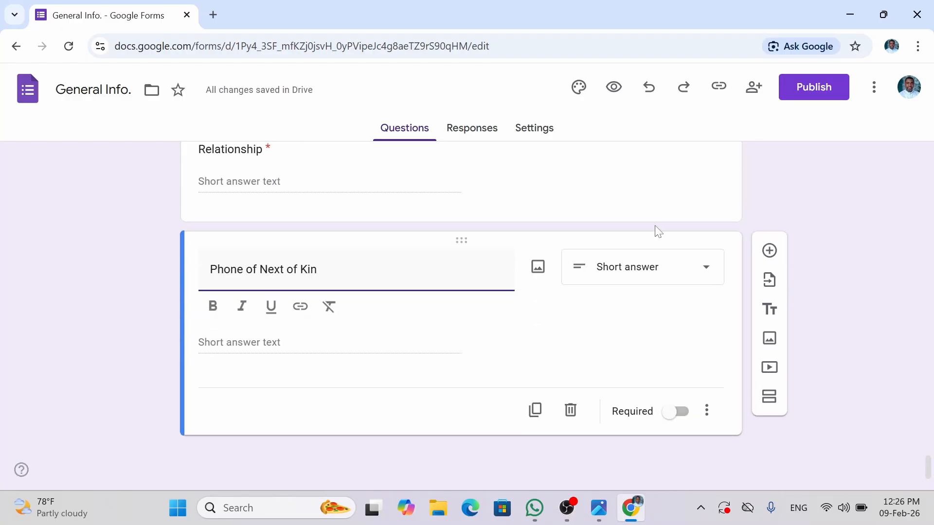
left_click(678, 412)
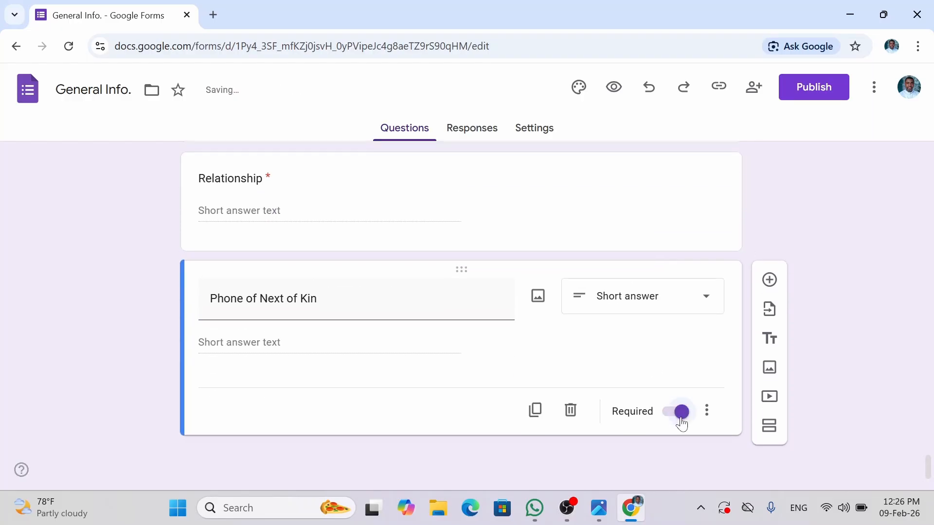
left_click(768, 283)
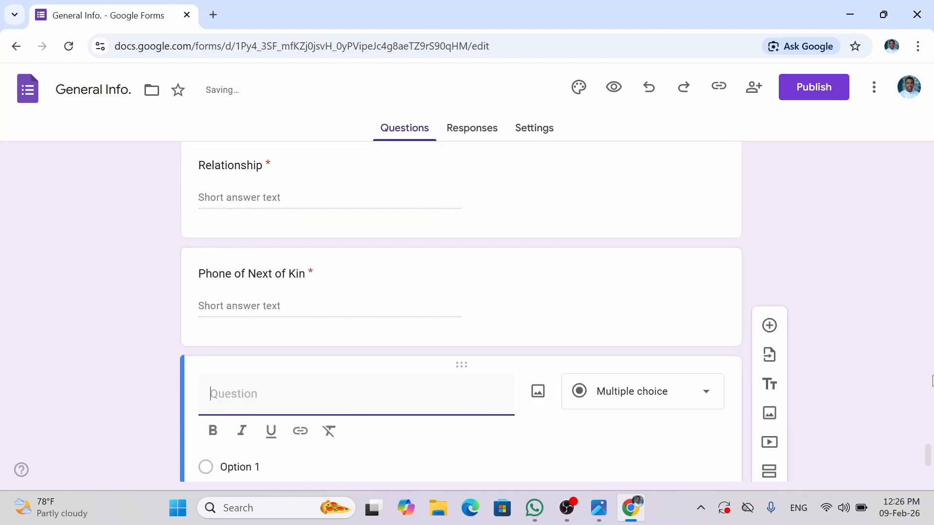
scroll(929, 468, "down", 3)
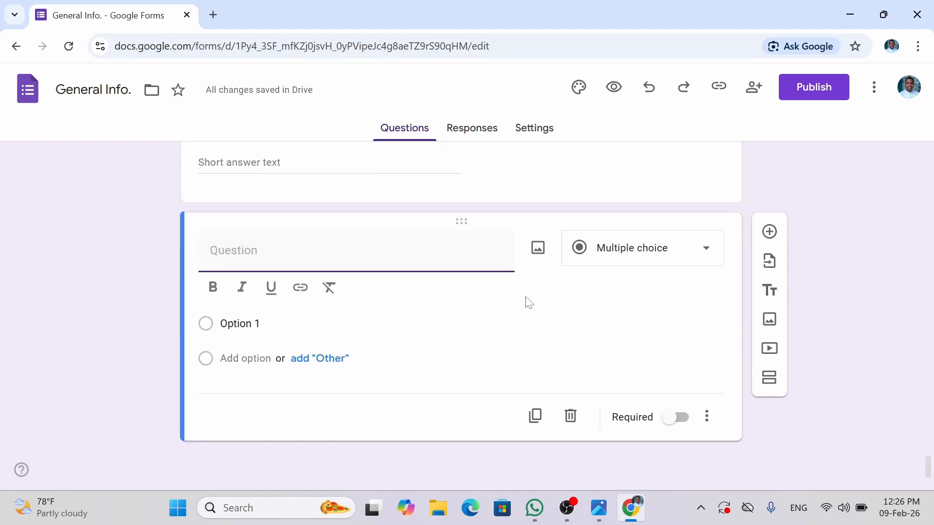
type("Emai")
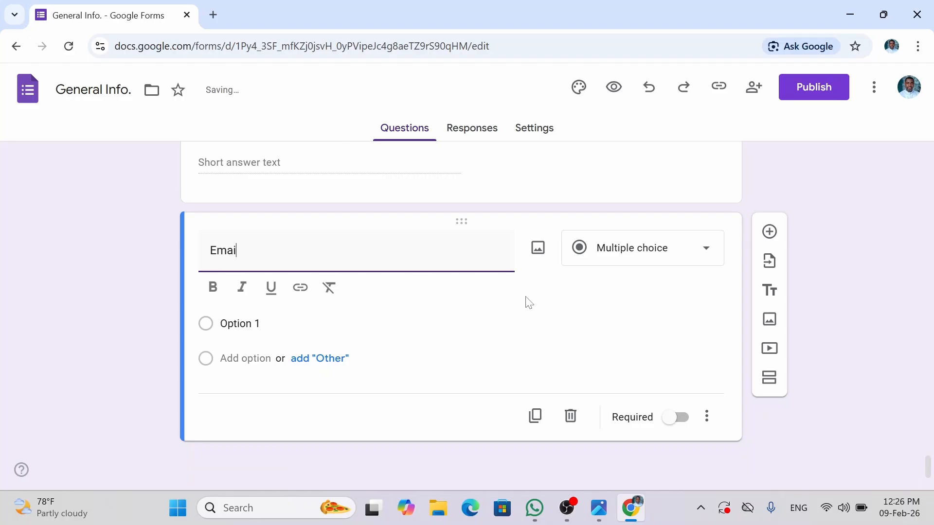
type("l of")
key("BackSpace")
key("BackSpace")
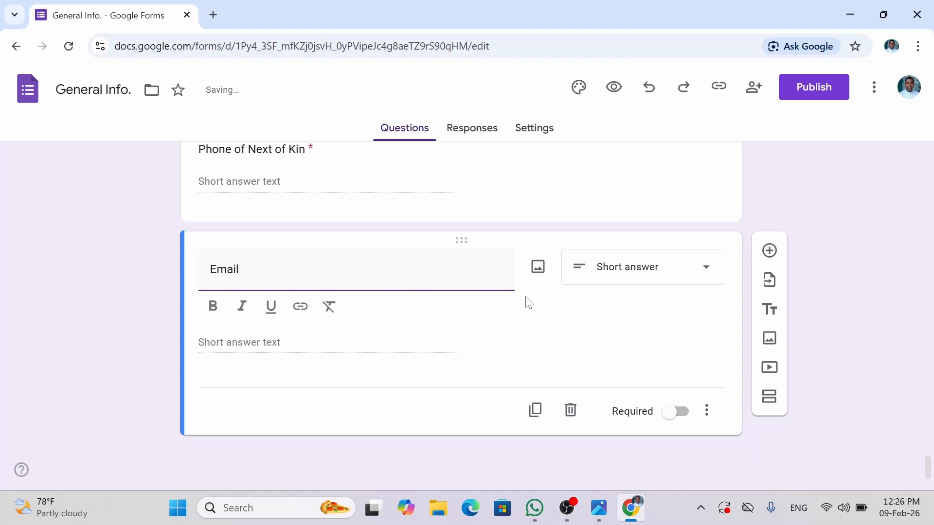
type("Next of Kin")
left_click(674, 414)
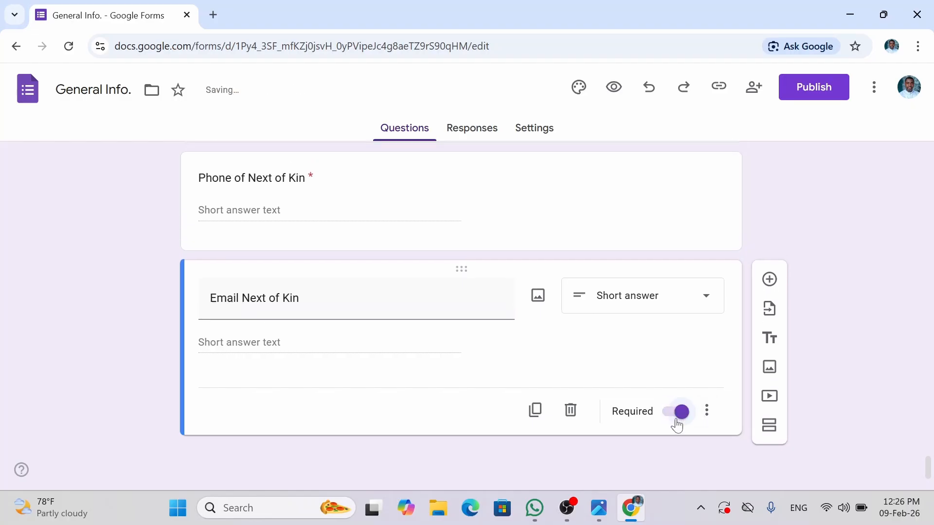
- Add a required Address of Next of Kin question and close the find bar
left_click(769, 280)
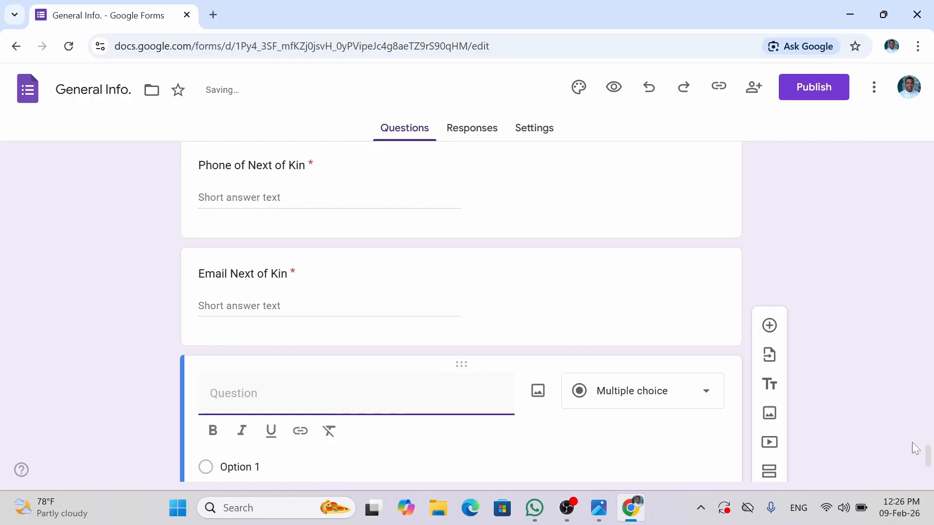
left_click_drag(928, 456, 929, 466)
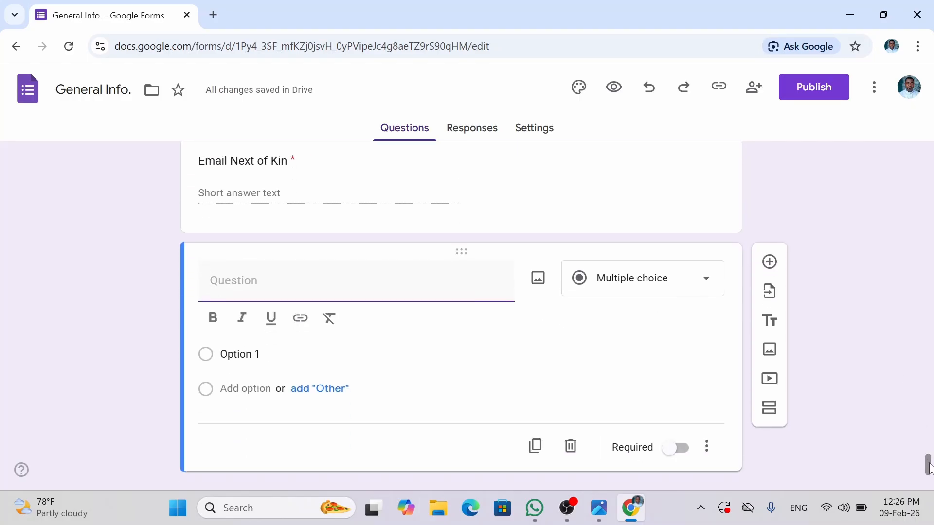
type("Address  ")
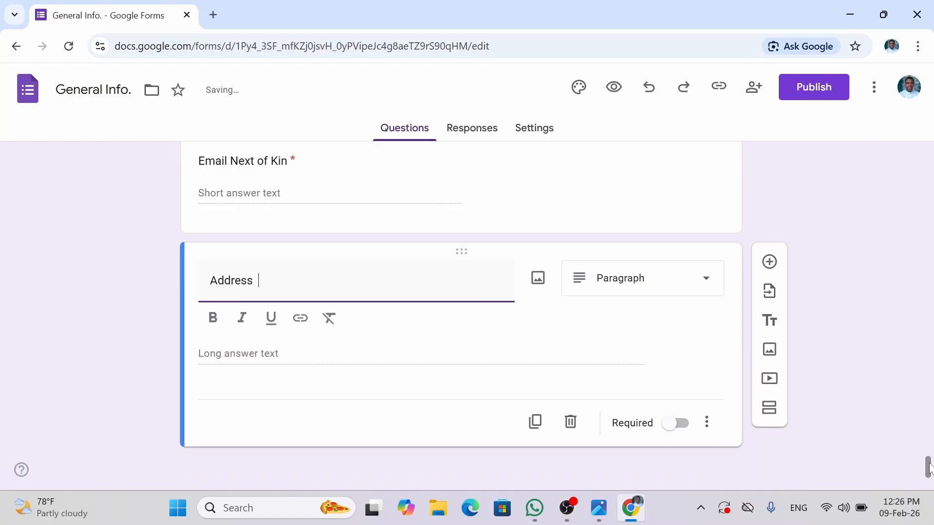
type("Next of Kin")
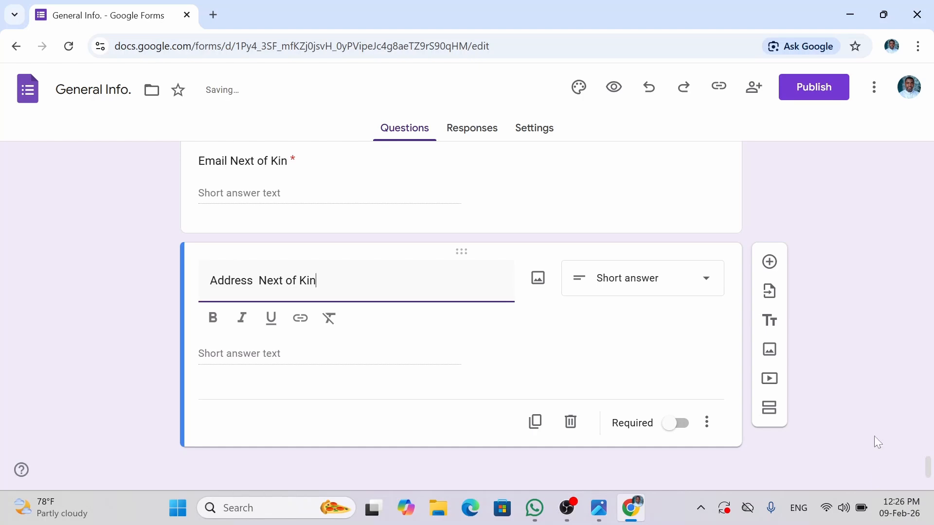
left_click(677, 423)
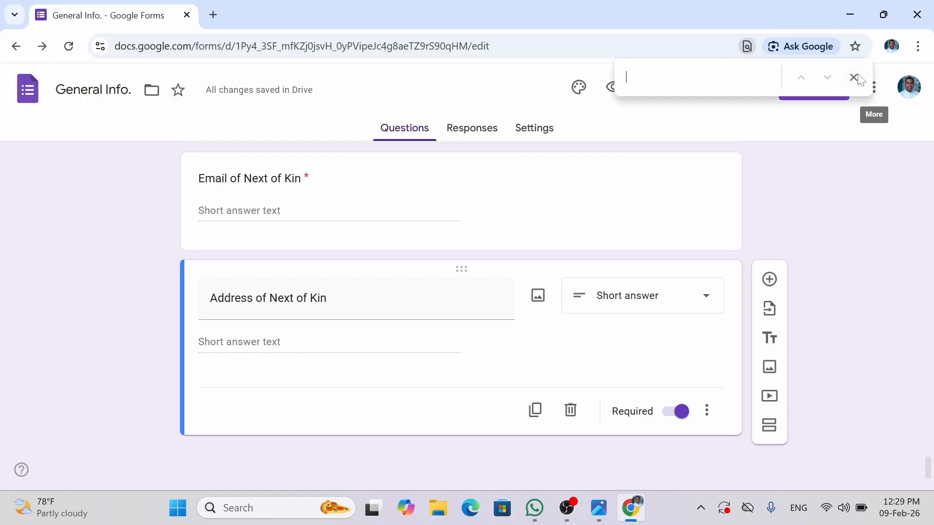
left_click(853, 78)
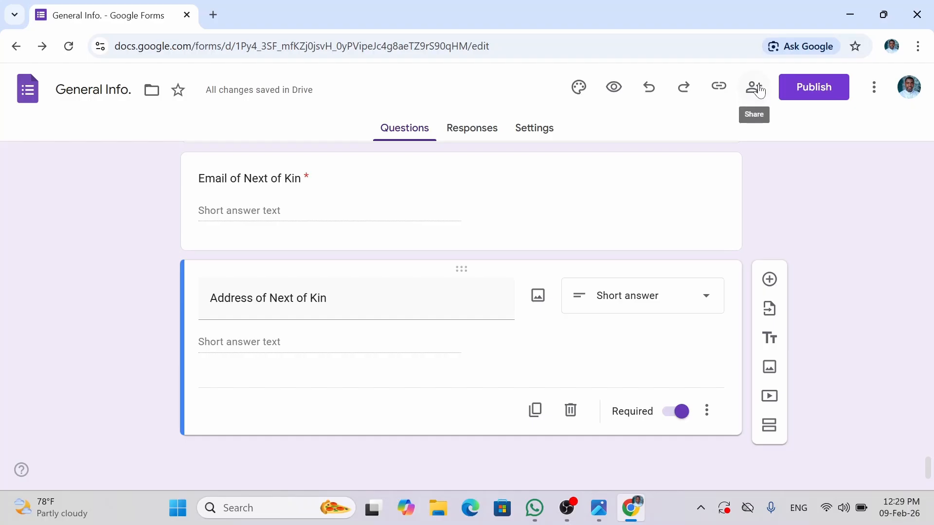
- Open the form preview, enter a test Name and choose Male for Gender
left_click(615, 89)
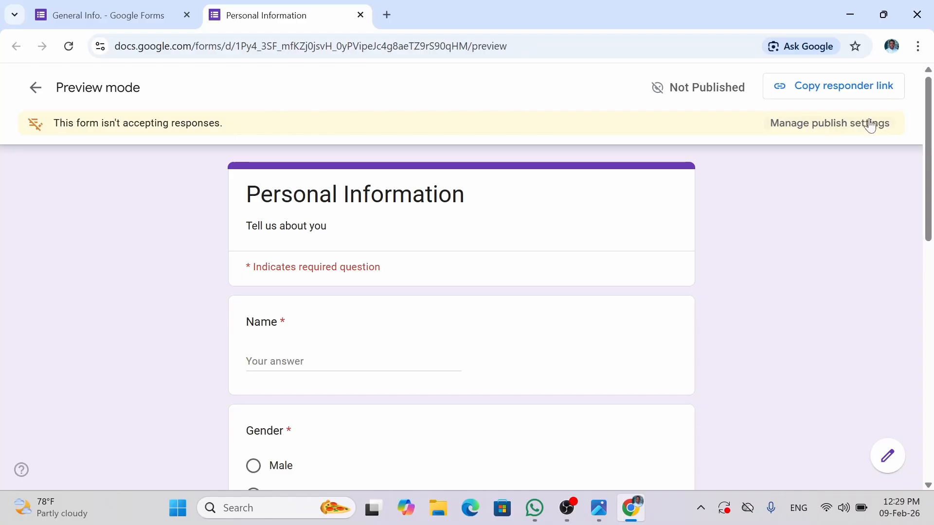
left_click_drag(930, 174, 931, 149)
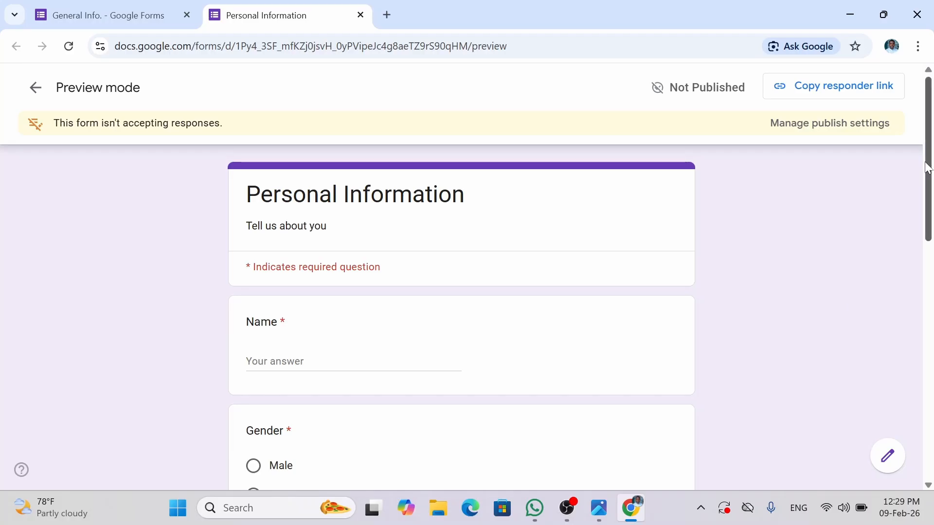
left_click_drag(930, 164, 929, 193)
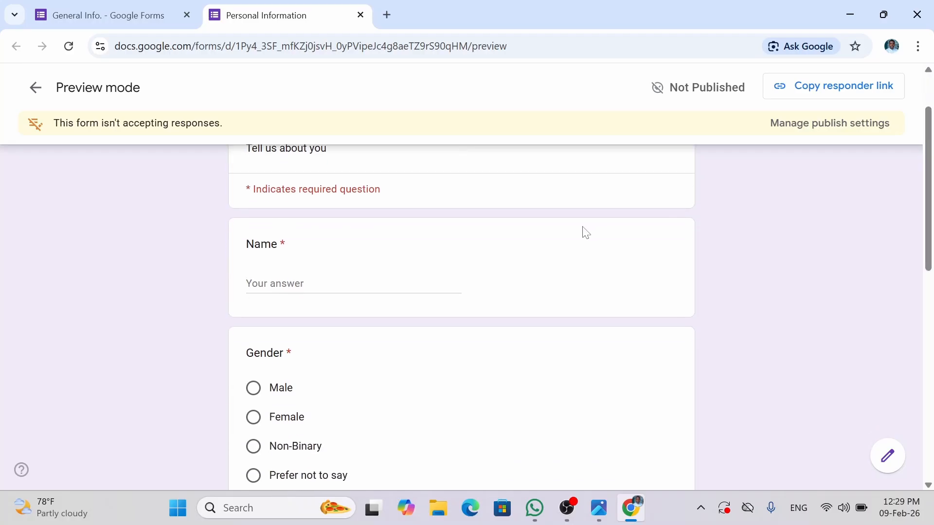
left_click(353, 284)
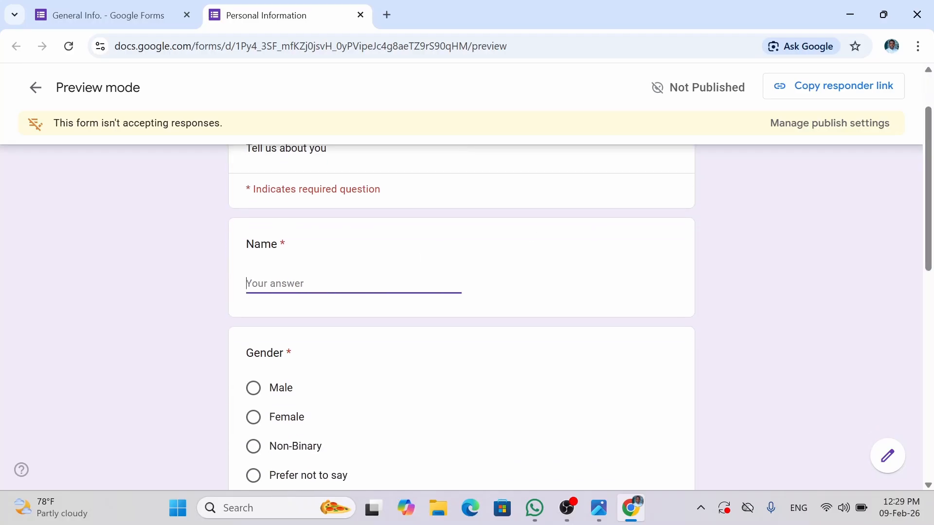
type("Obi")
left_click(252, 388)
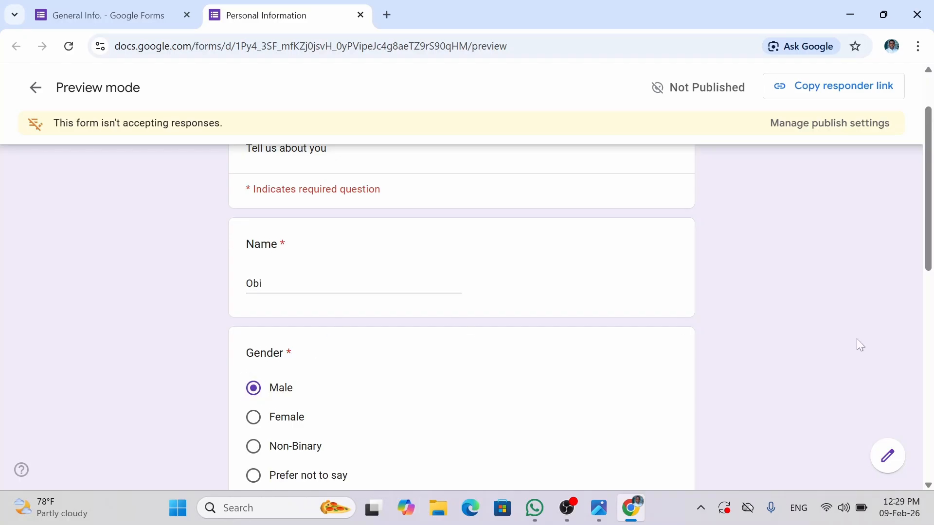
- Answer Age 32 and Complexion Light Brown, then continue to Contact Information
scroll(856, 339, "down", 8)
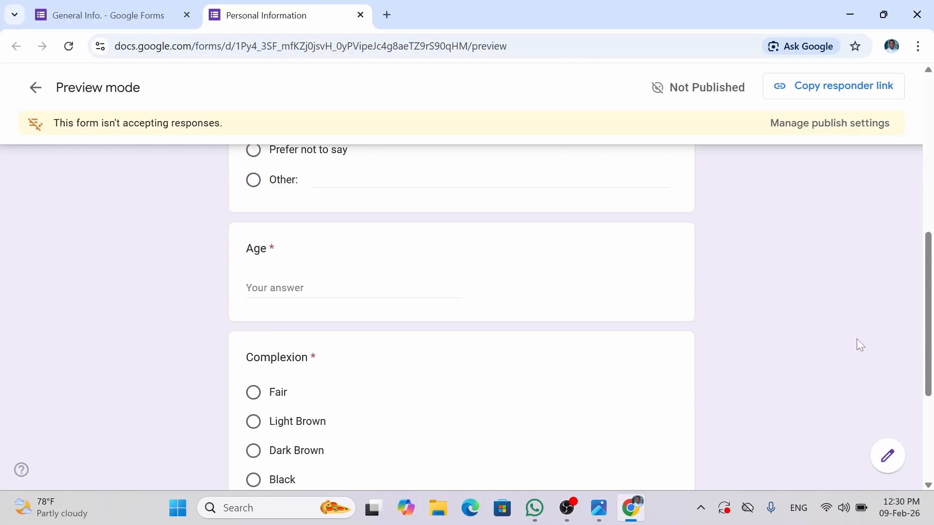
scroll(856, 339, "up", 1)
left_click(286, 264)
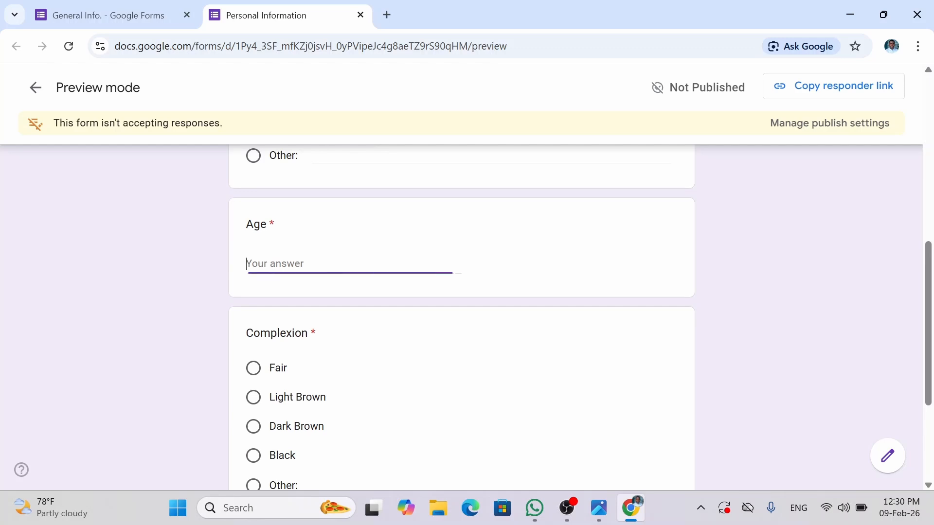
type("32")
left_click(812, 436)
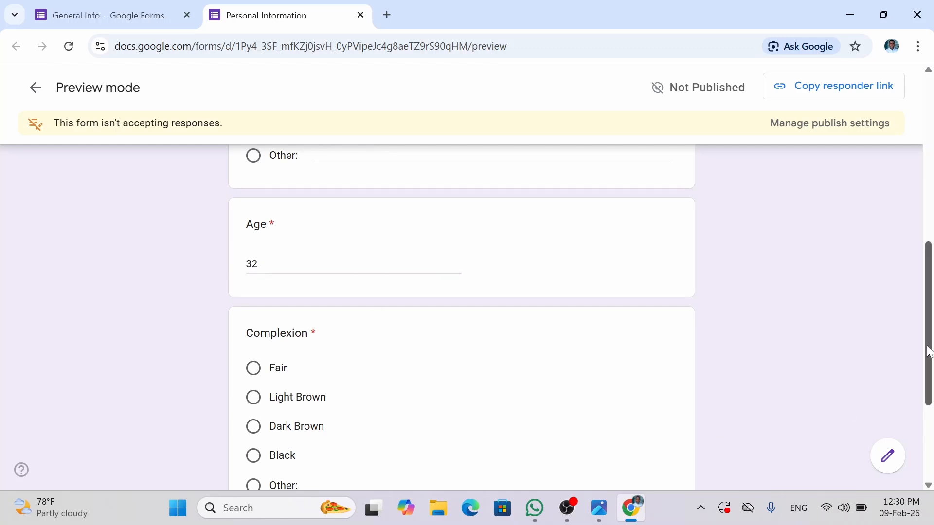
left_click_drag(927, 346, 928, 394)
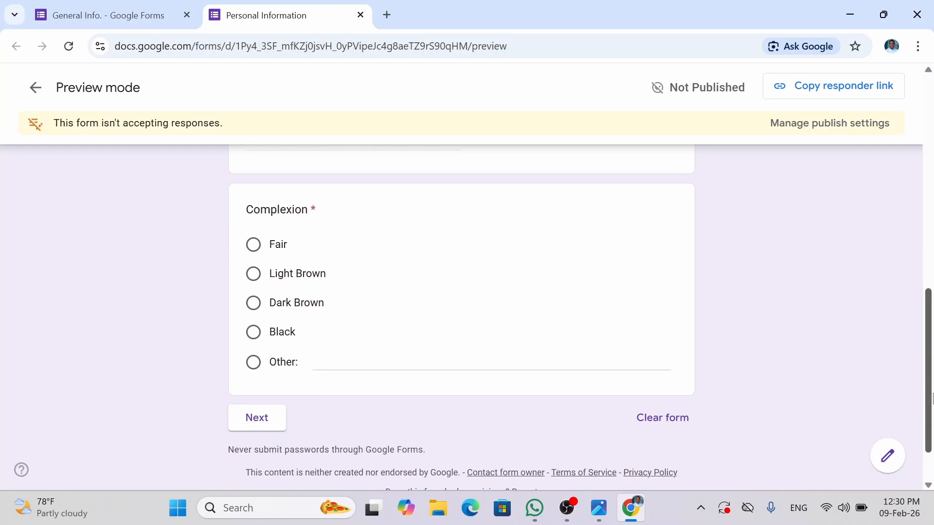
left_click(260, 275)
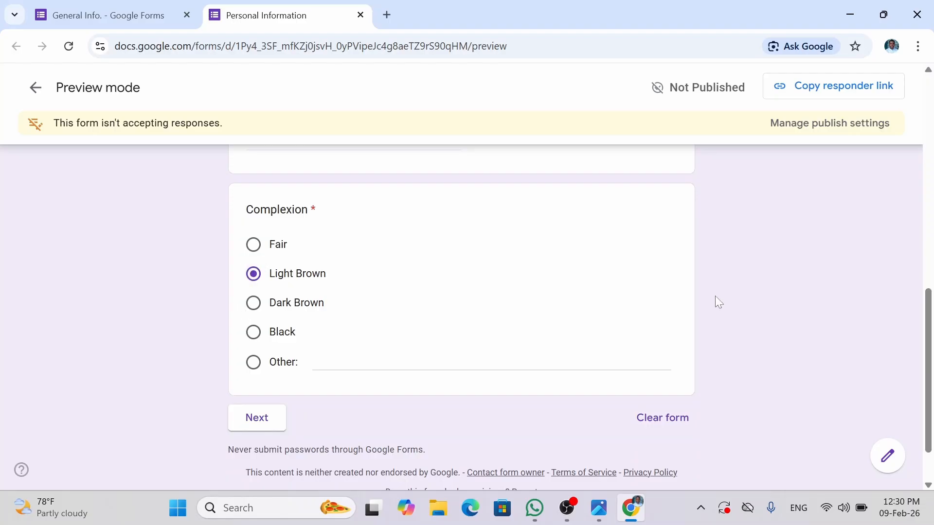
left_click(256, 420)
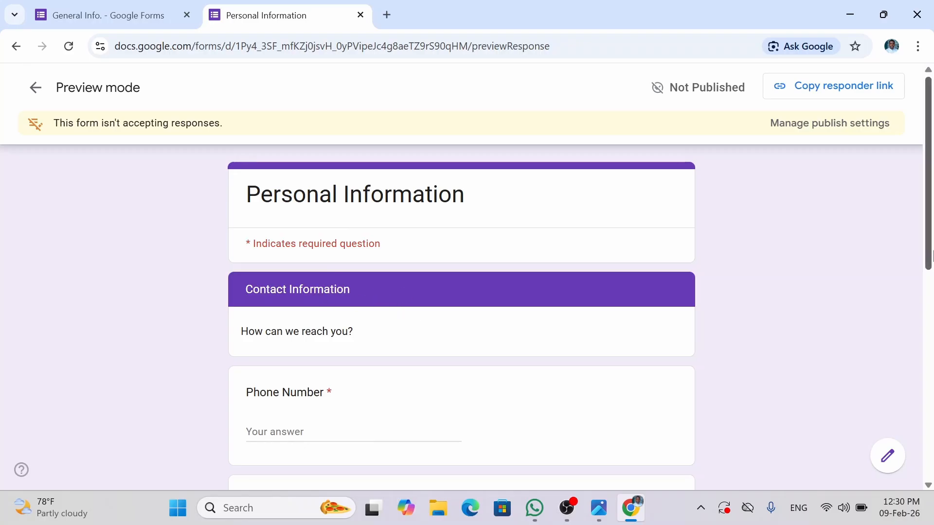
- Enter a test Phone Number answer, correcting the mistyped digits
scroll(932, 252, "down", 2)
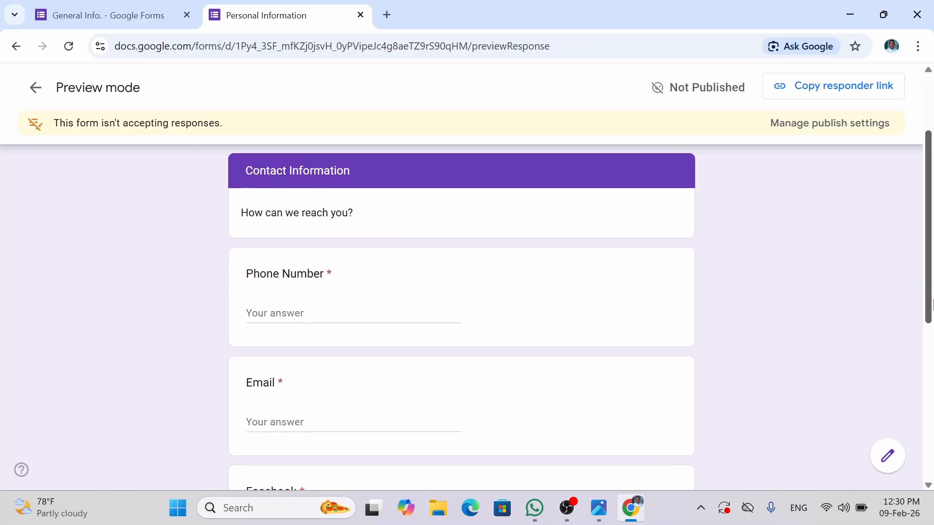
left_click(406, 311)
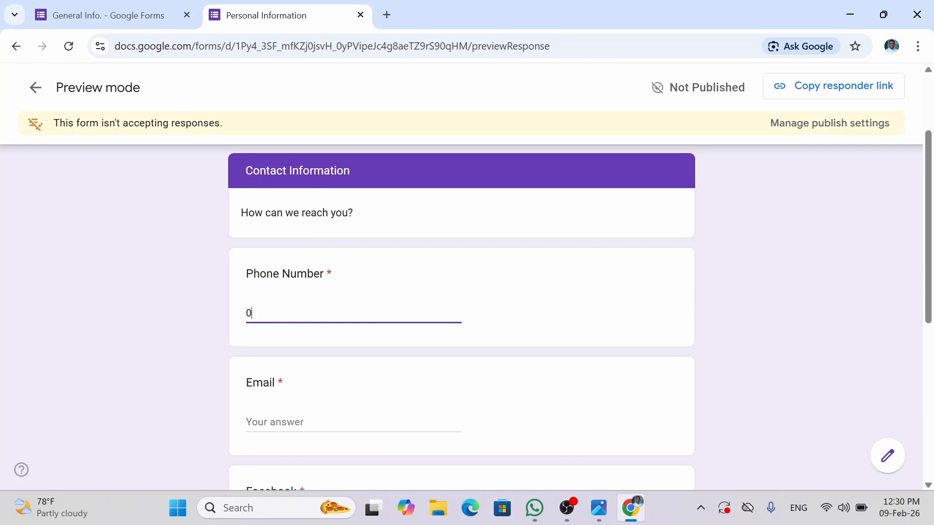
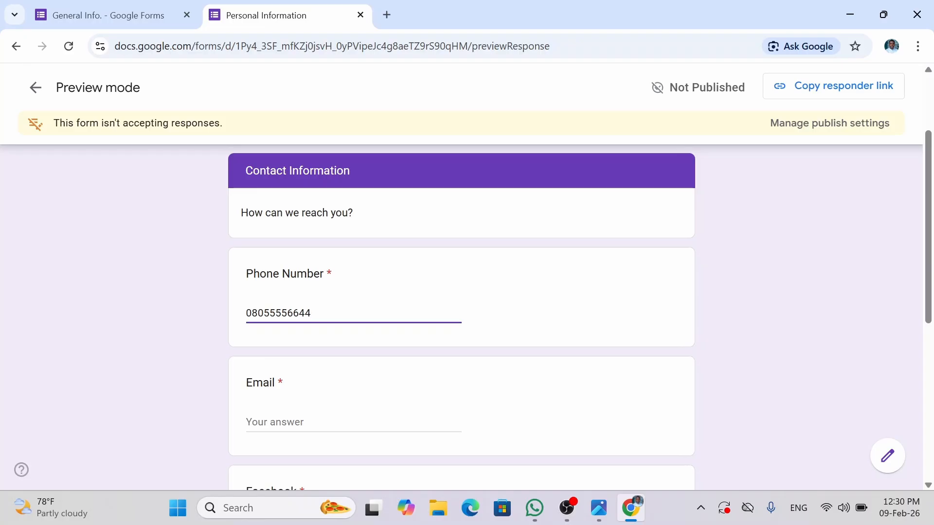
key("BackSpace")
key("BackSpace")
key("BackSpace")
key("BackSpace")
key("BackSpace")
key("BackSpace")
key("BackSpace")
left_click(726, 336)
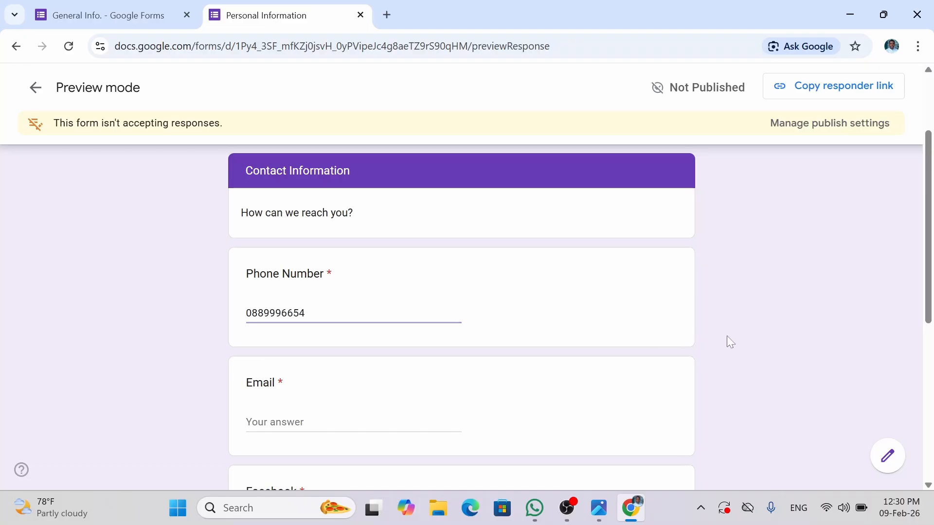
- Fill in test Email and Facebook answers, removing a stray @
scroll(931, 253, "down", 3)
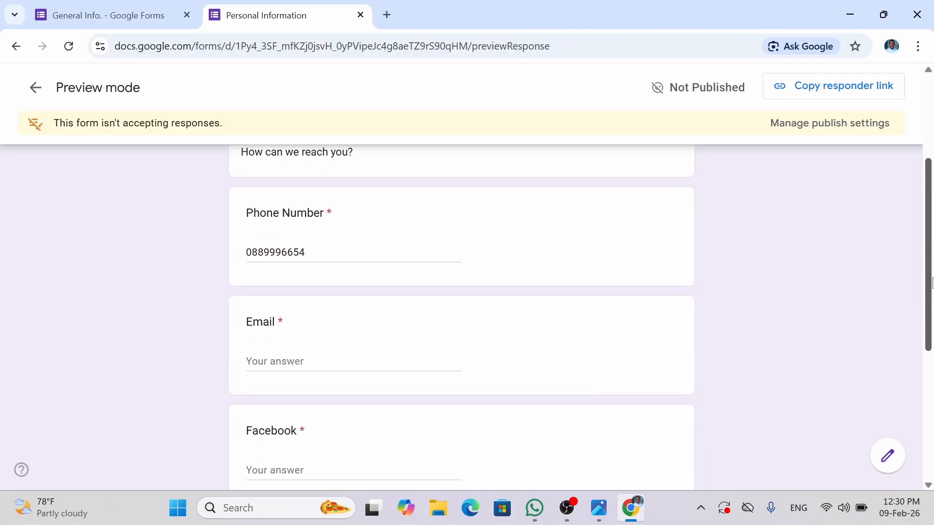
left_click(354, 304)
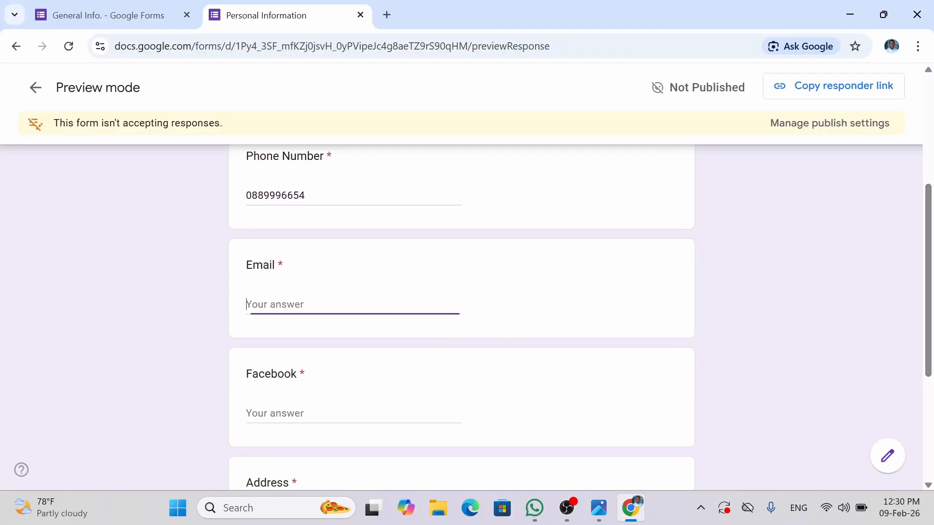
left_click(378, 406)
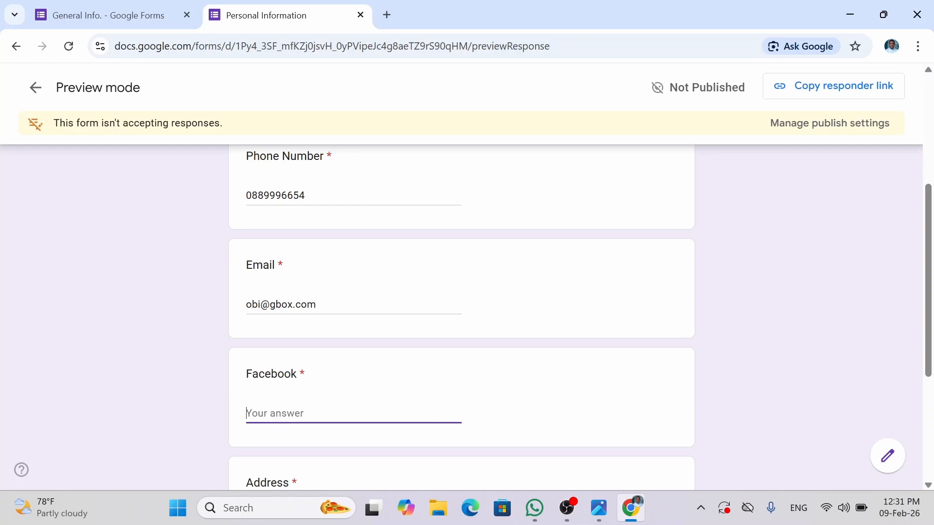
type("facebookobi")
left_click(789, 391)
- Enter a test Address answer and continue to Academic Details
scroll(789, 392, "down", 3)
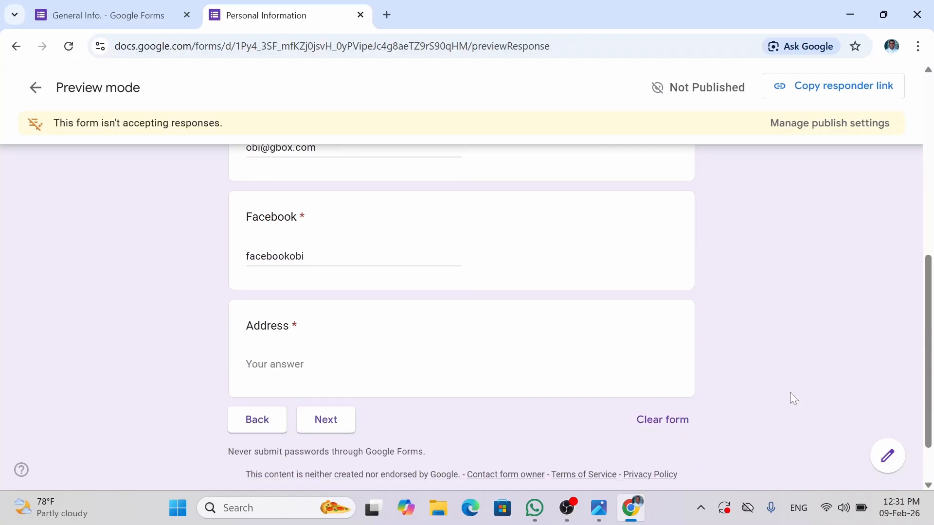
left_click(335, 316)
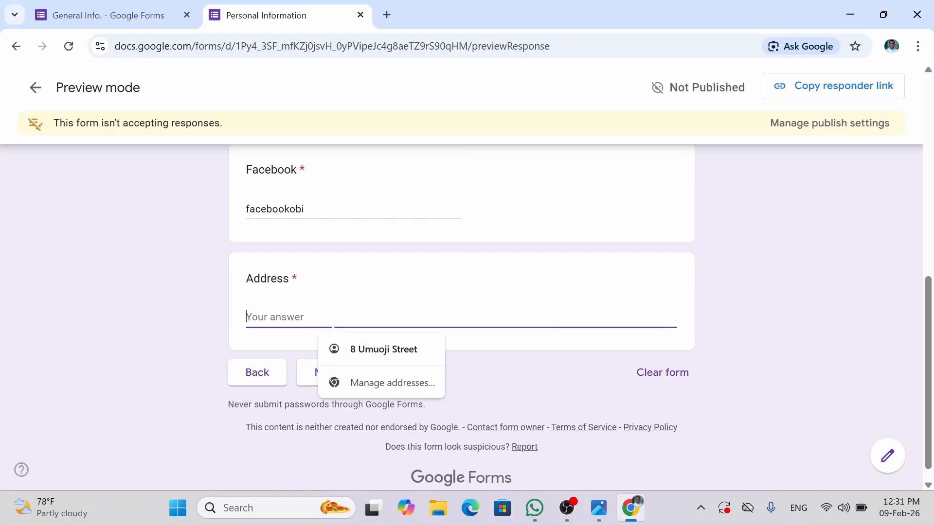
left_click(668, 262)
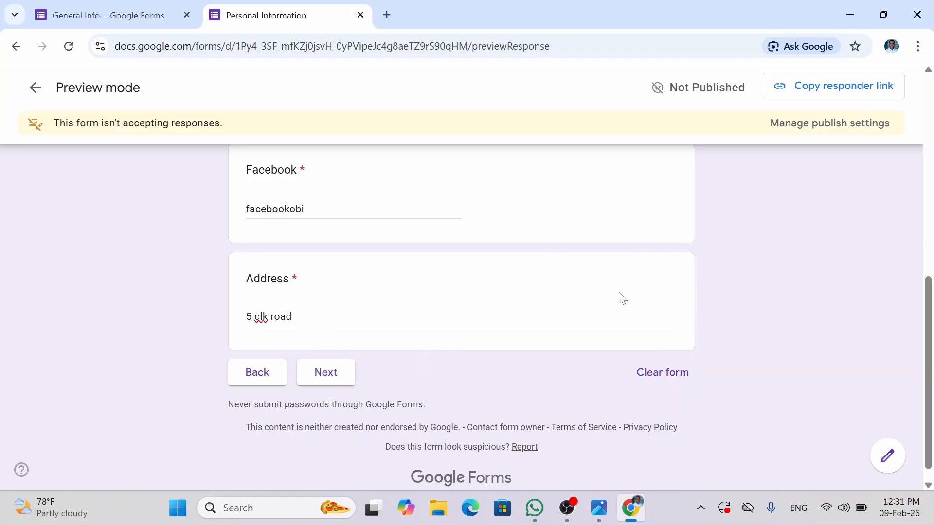
left_click(329, 376)
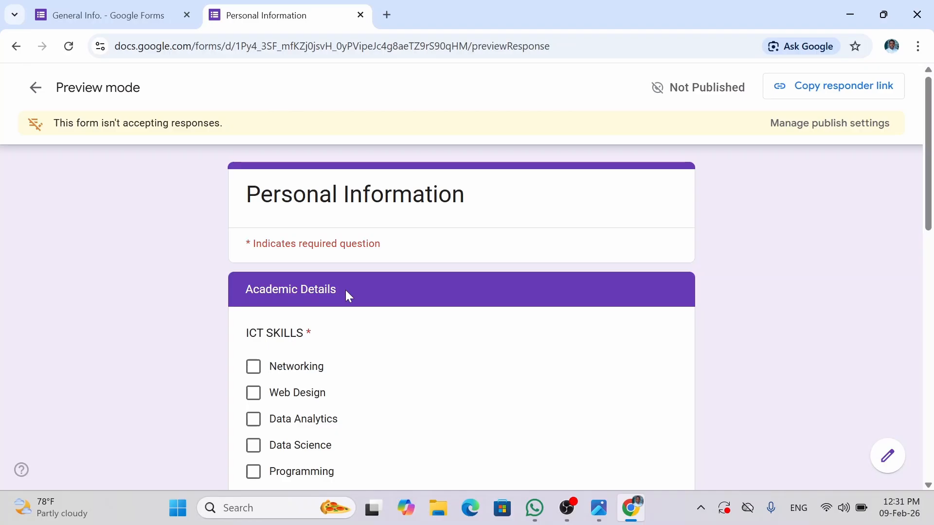
- Tick ICT skills Networking, Web Design, Data Analytics, Data Science, and Other: Teaching
left_click_drag(345, 290, 224, 290)
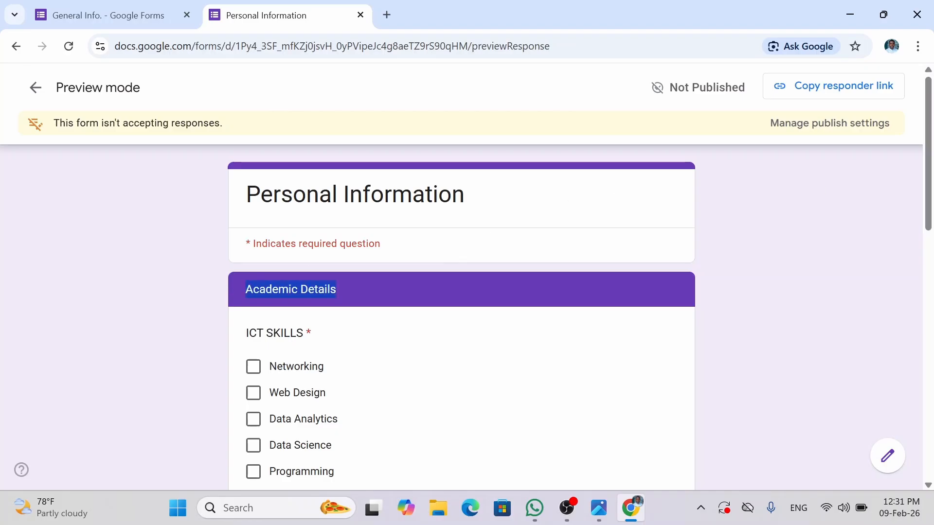
left_click(469, 192)
left_click_drag(469, 195, 244, 194)
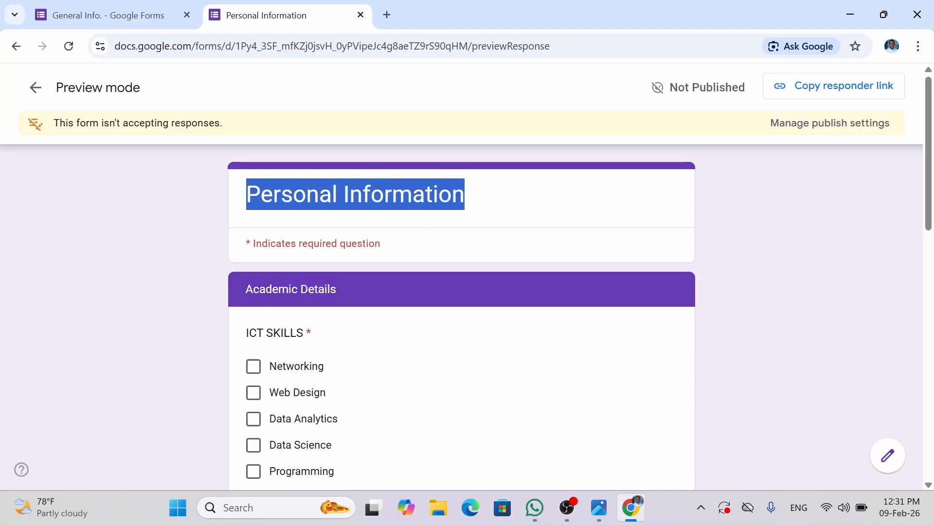
left_click(534, 202)
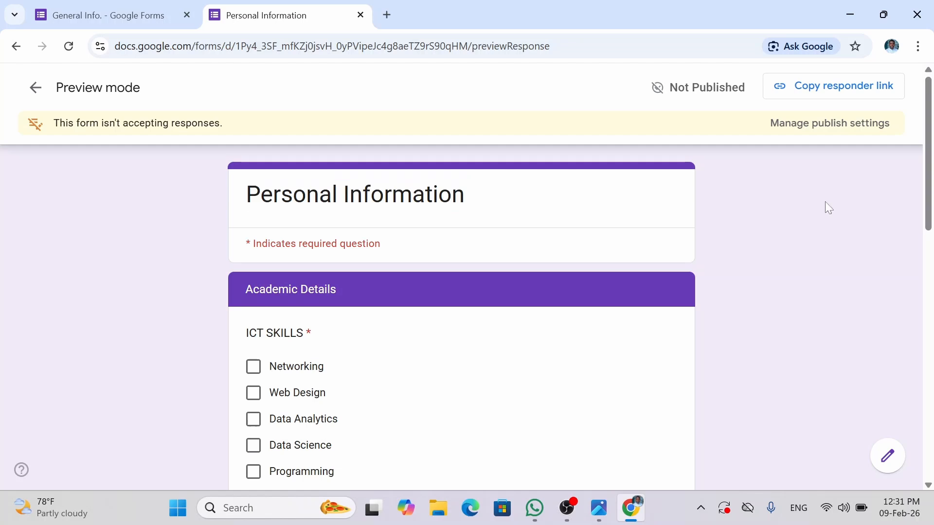
left_click_drag(929, 194, 931, 233)
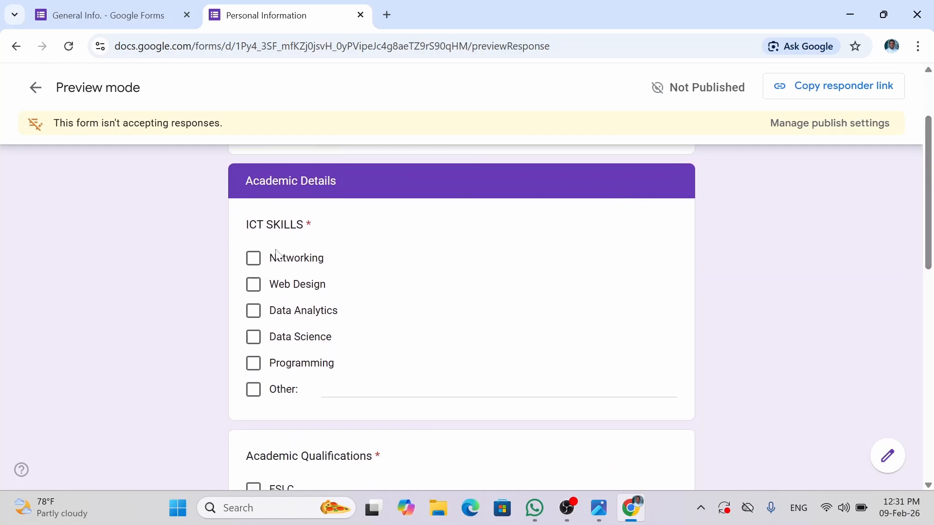
left_click(251, 270)
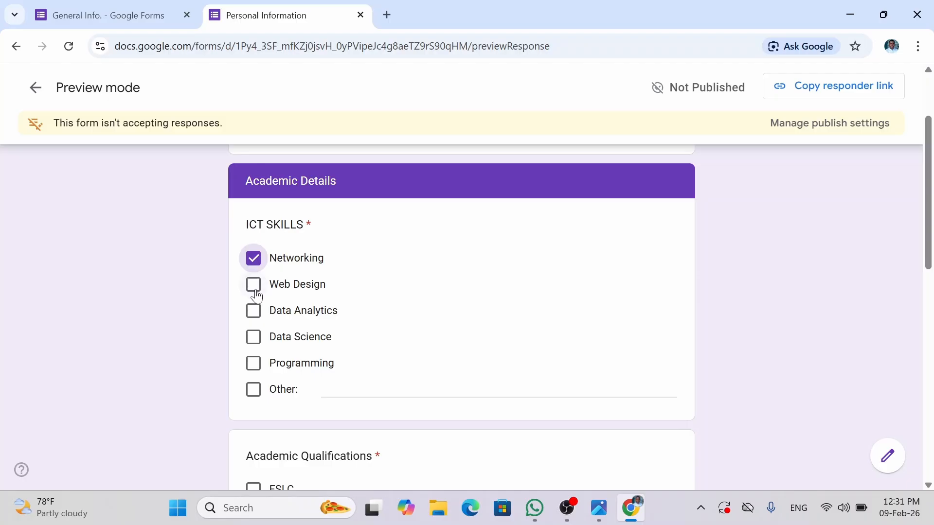
left_click(256, 294)
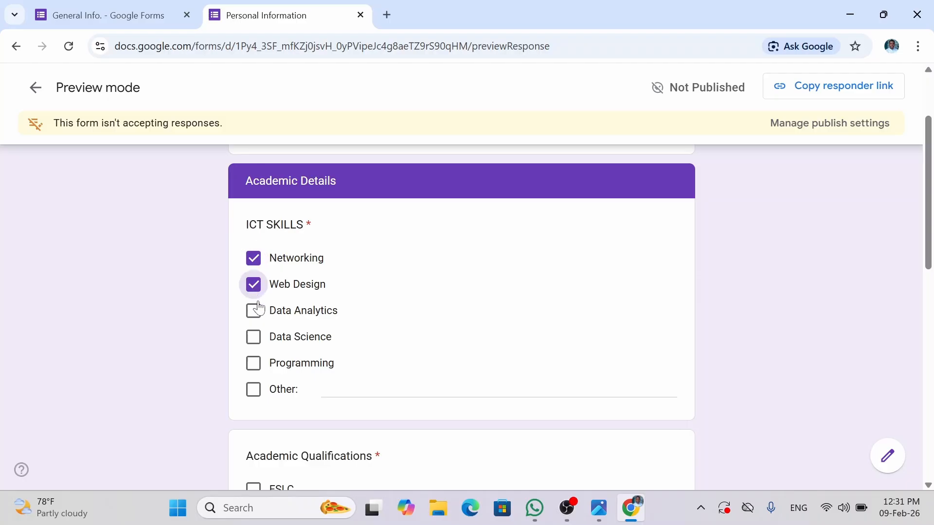
left_click(255, 314)
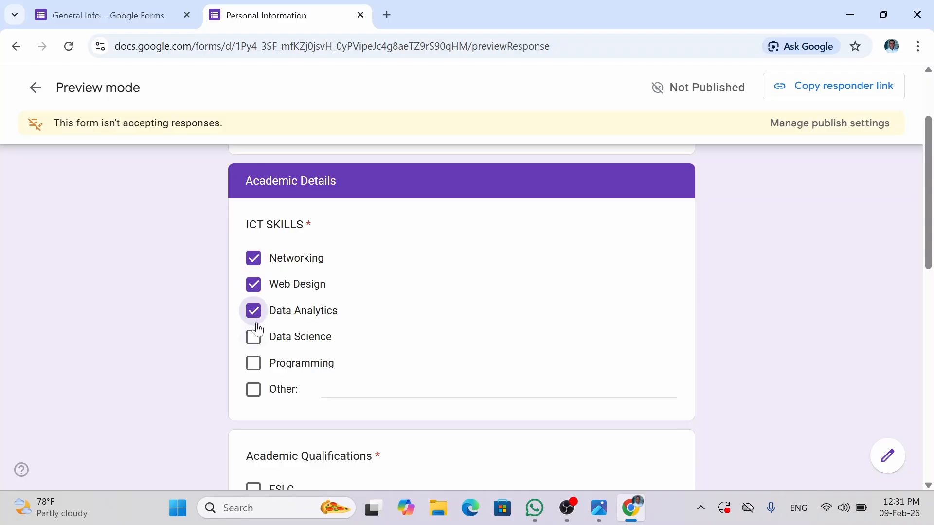
left_click(257, 341)
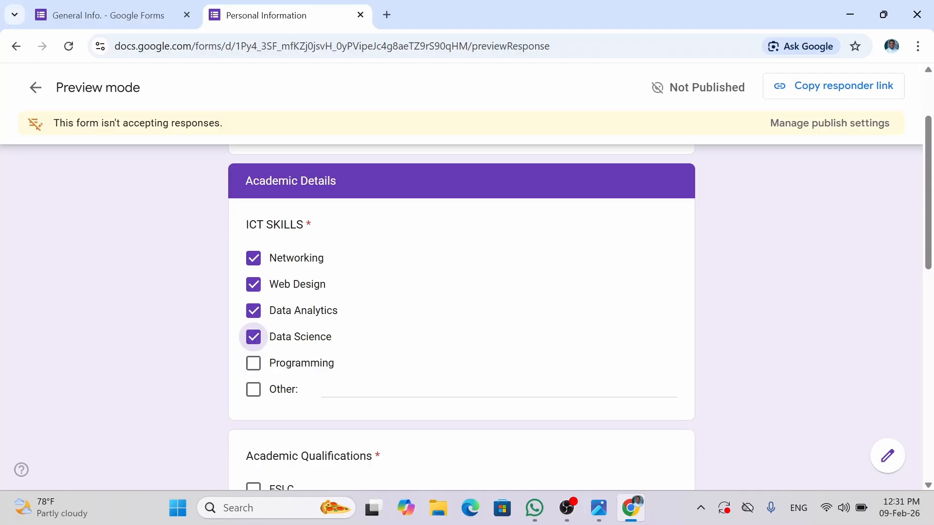
left_click(347, 390)
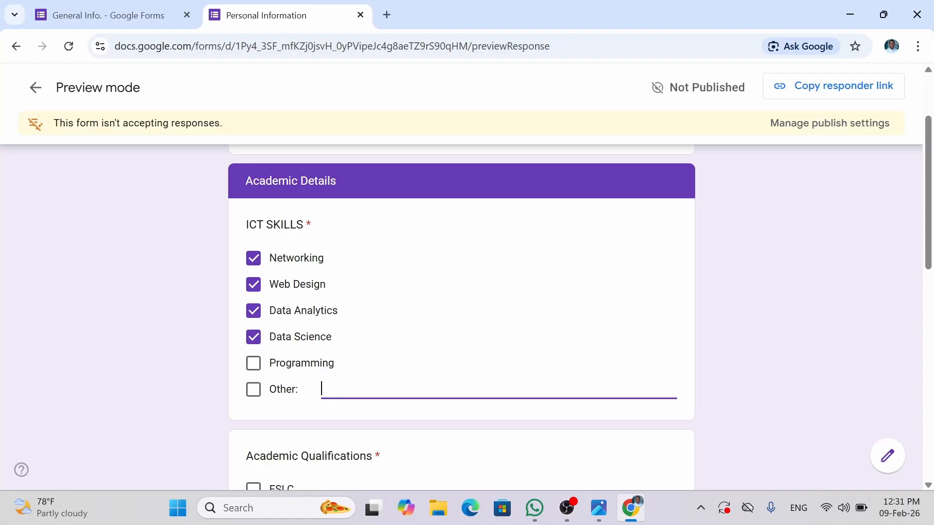
type("Teaching")
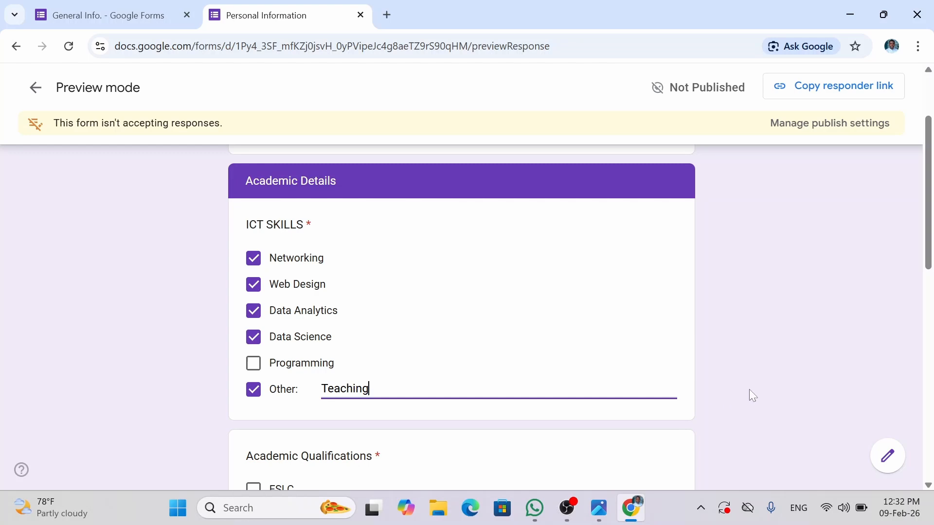
left_click(822, 390)
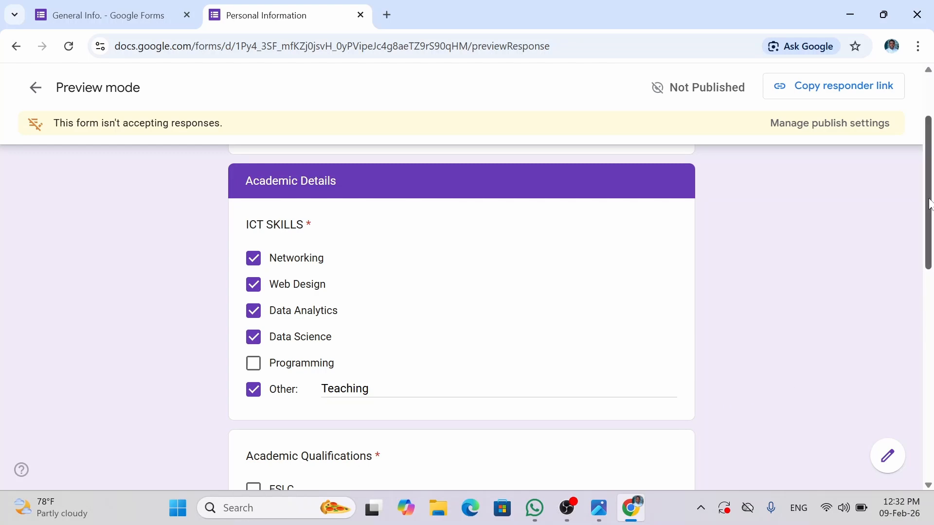
- Tick qualifications FSLC, SSCE, FIRST DEGREE, PGD, MASTERS, PhD and CCNA, then continue
left_click_drag(928, 203, 928, 285)
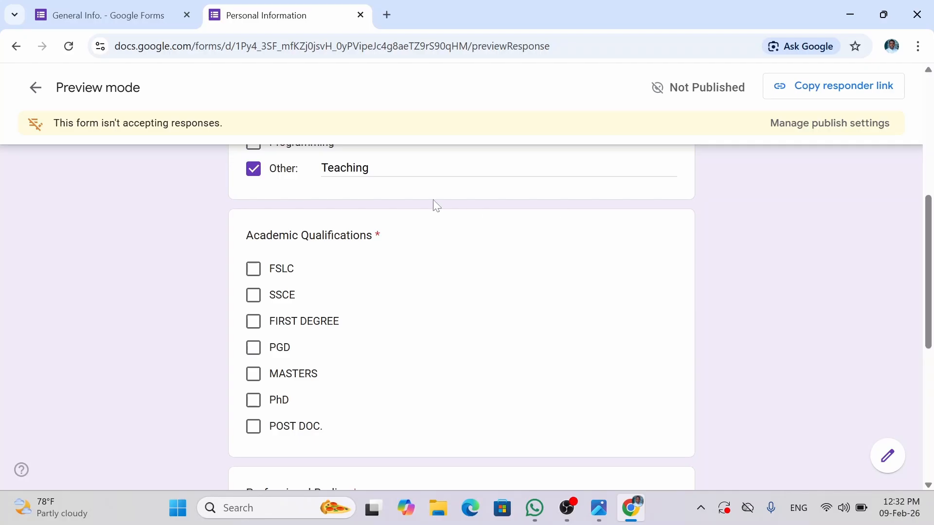
left_click(254, 270)
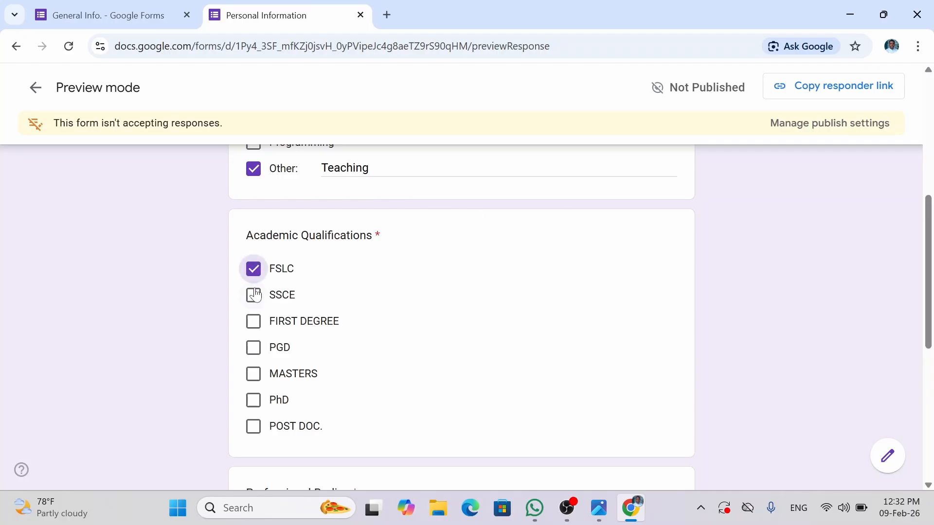
left_click(257, 297)
left_click(254, 322)
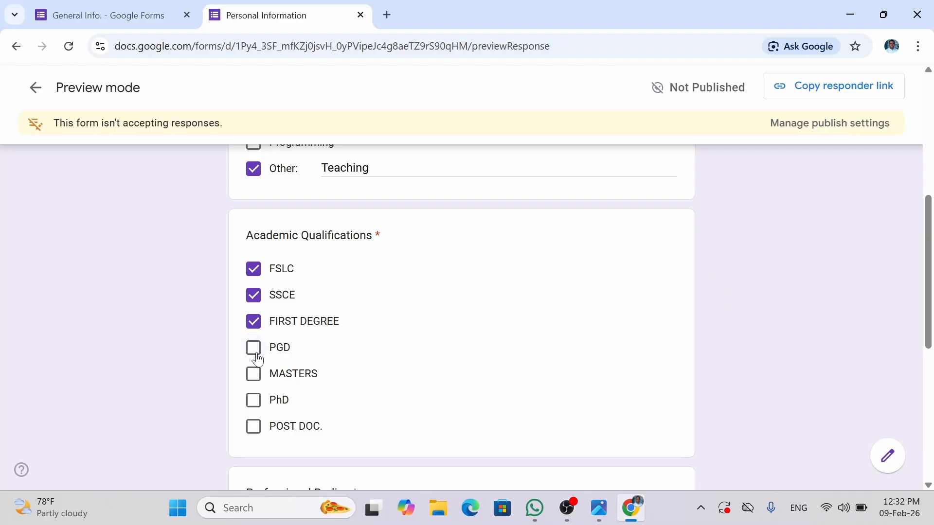
left_click(255, 351)
left_click(253, 382)
left_click(253, 403)
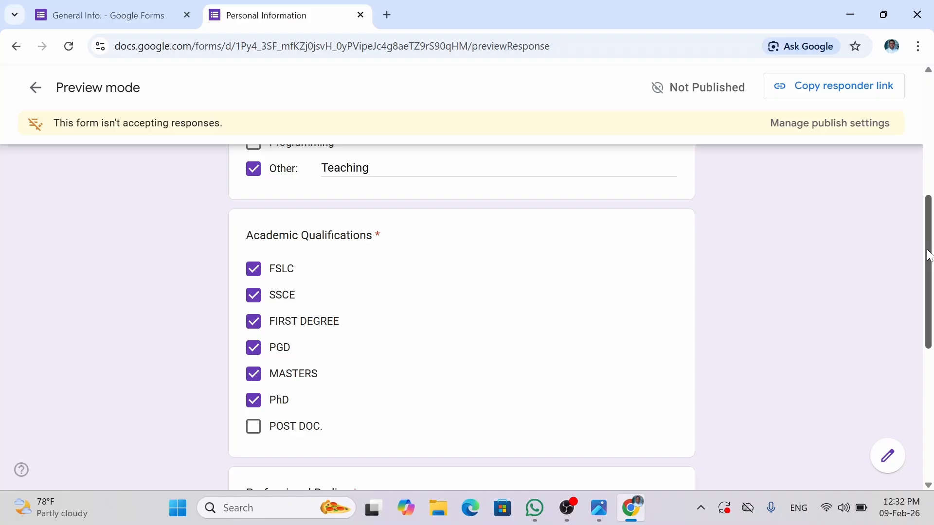
left_click_drag(931, 251, 931, 355)
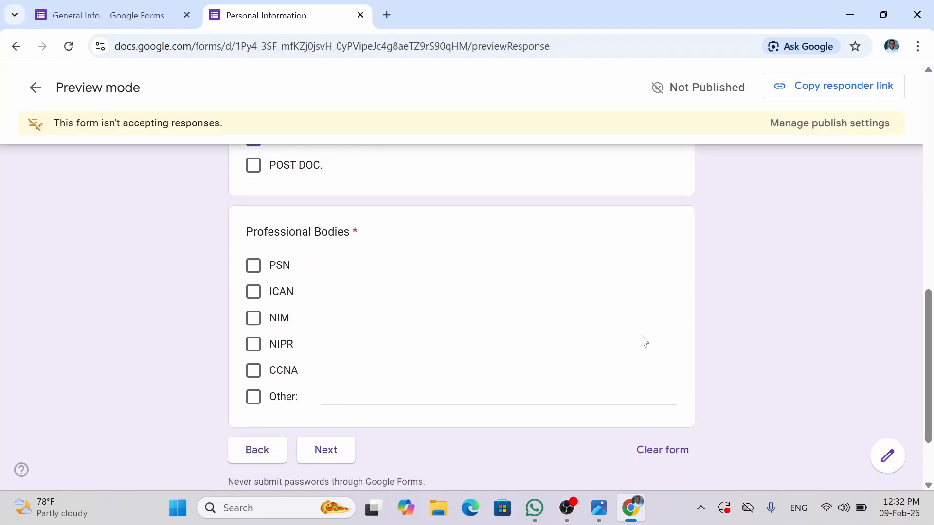
left_click(250, 371)
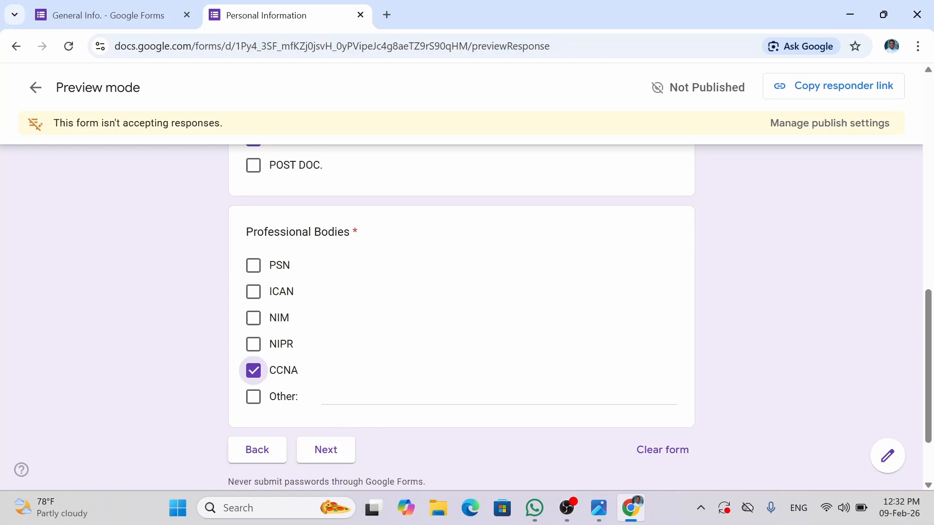
left_click(326, 449)
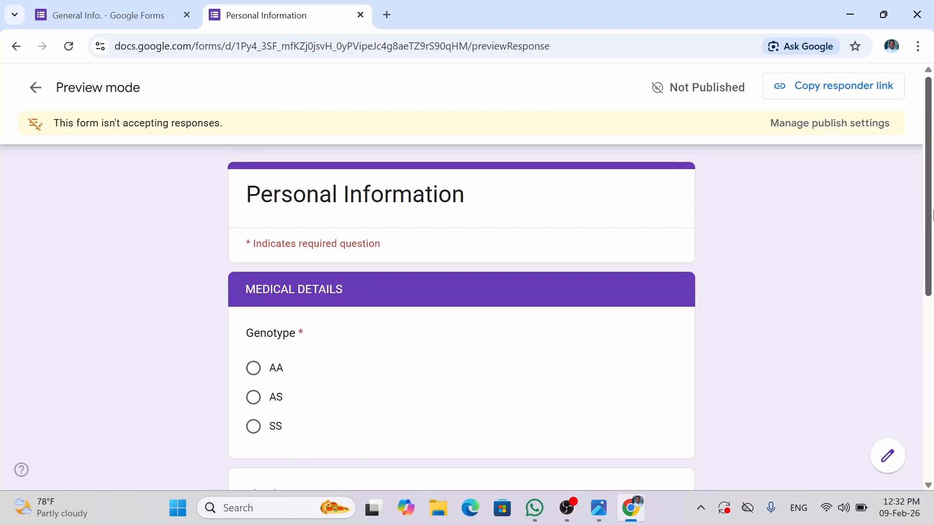
- Answer Genotype AS, Blood Group O+ and Disability "None"
left_click_drag(932, 219, 931, 261)
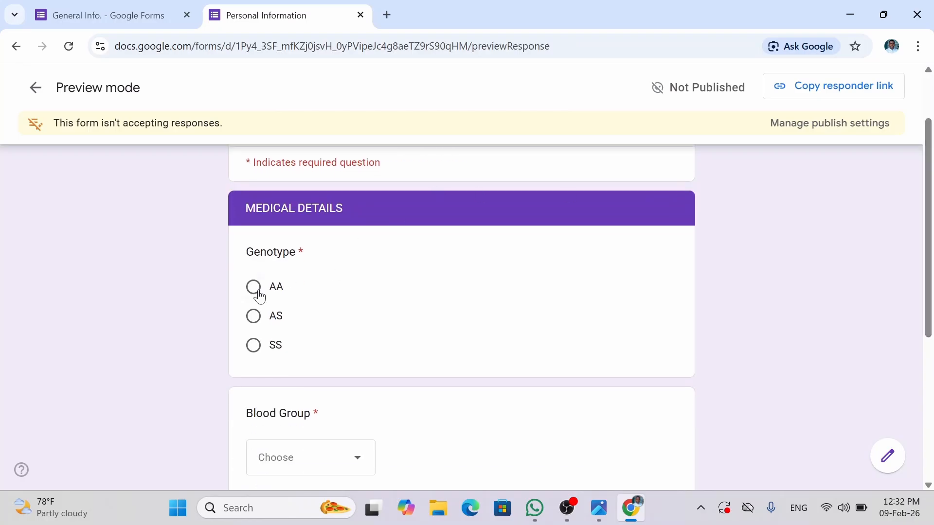
left_click(254, 317)
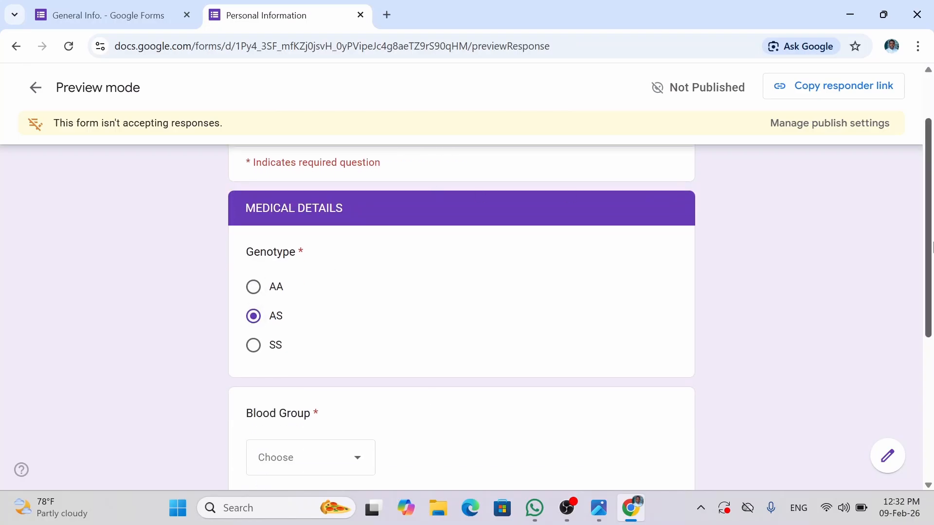
left_click_drag(930, 248, 931, 318)
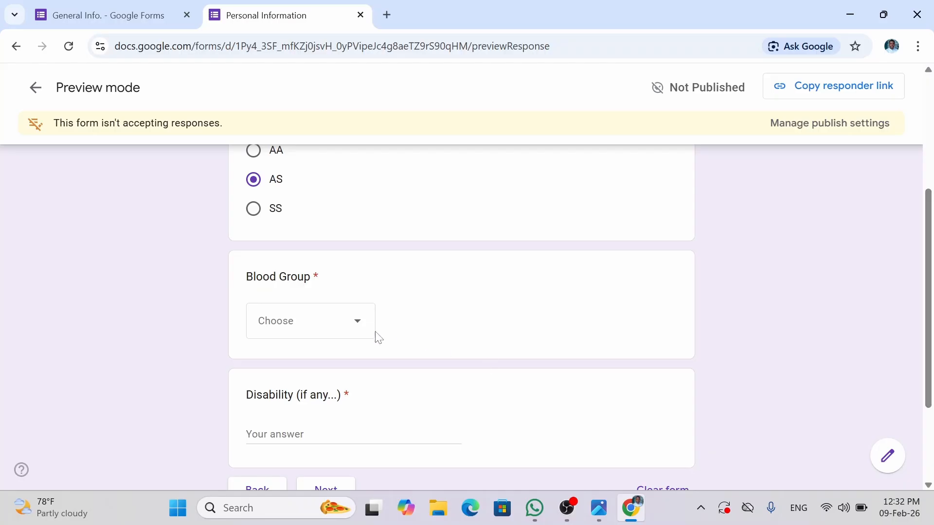
left_click(357, 330)
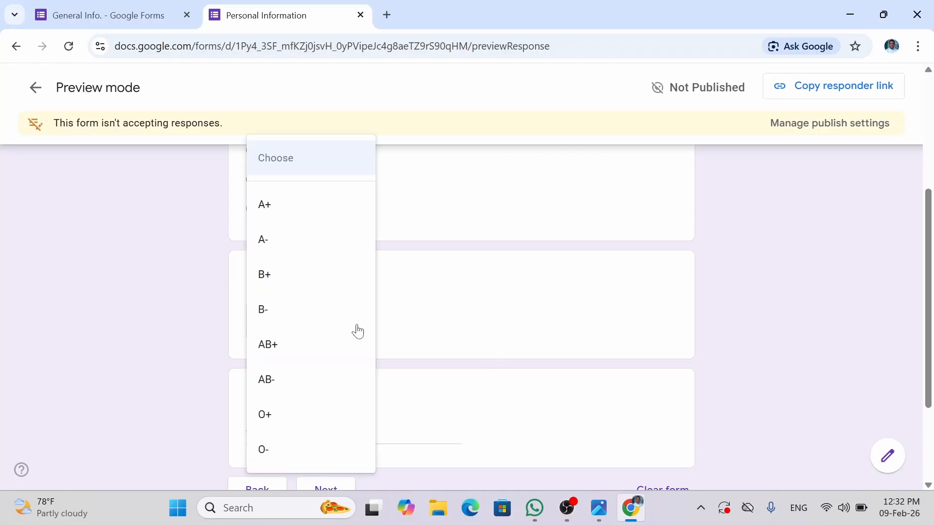
left_click(275, 416)
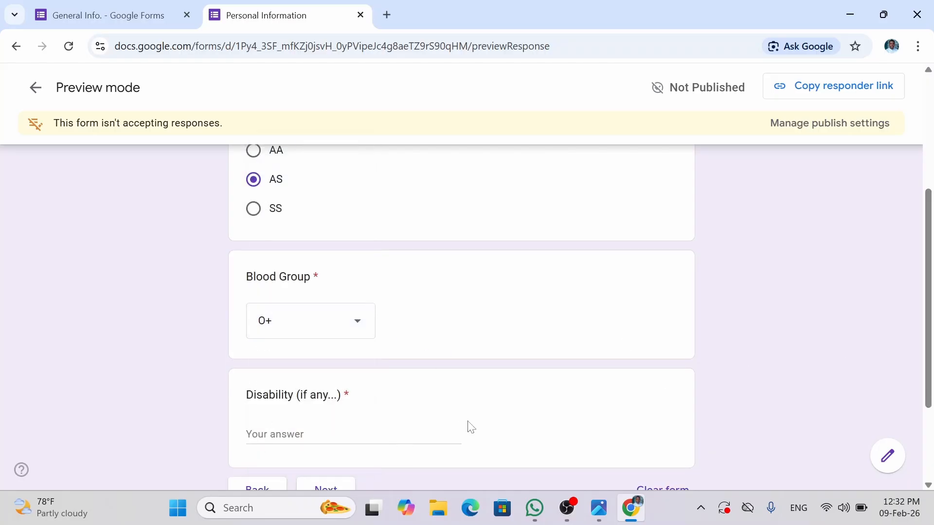
left_click(370, 435)
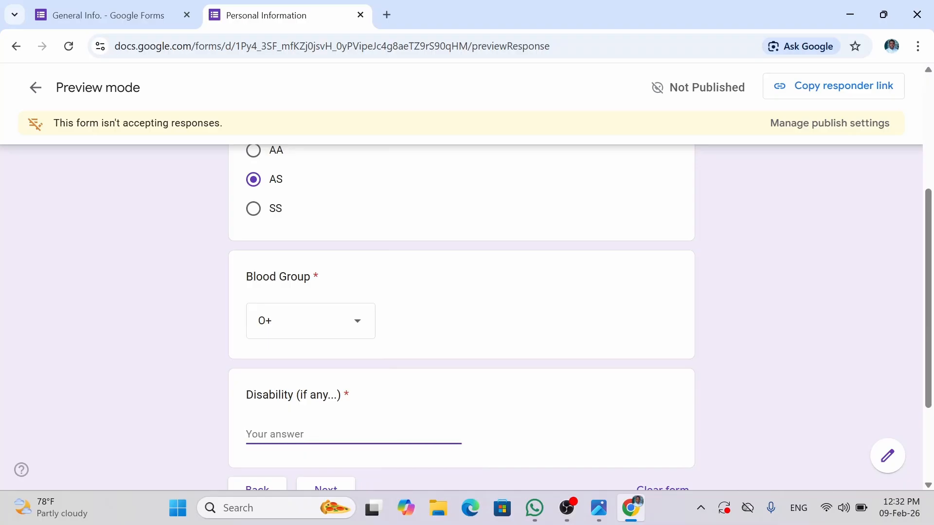
type("None")
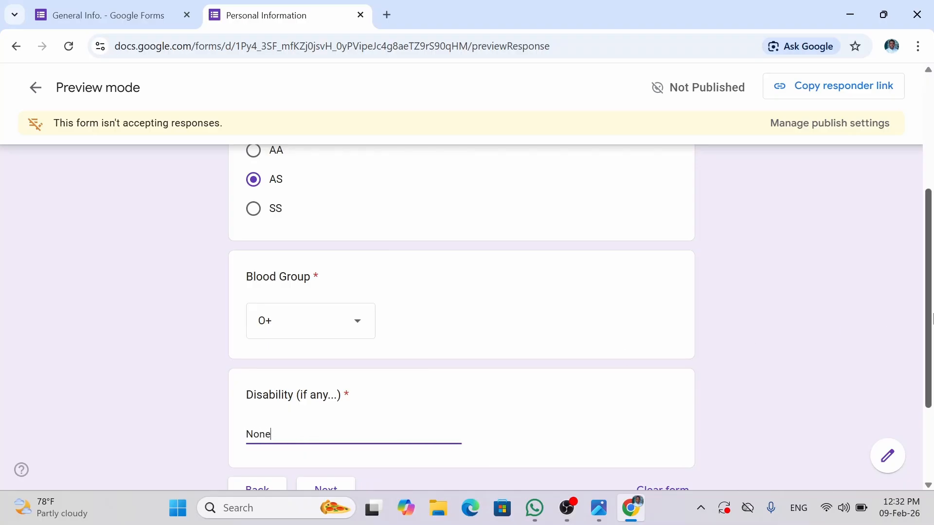
scroll(931, 333, "down", 3)
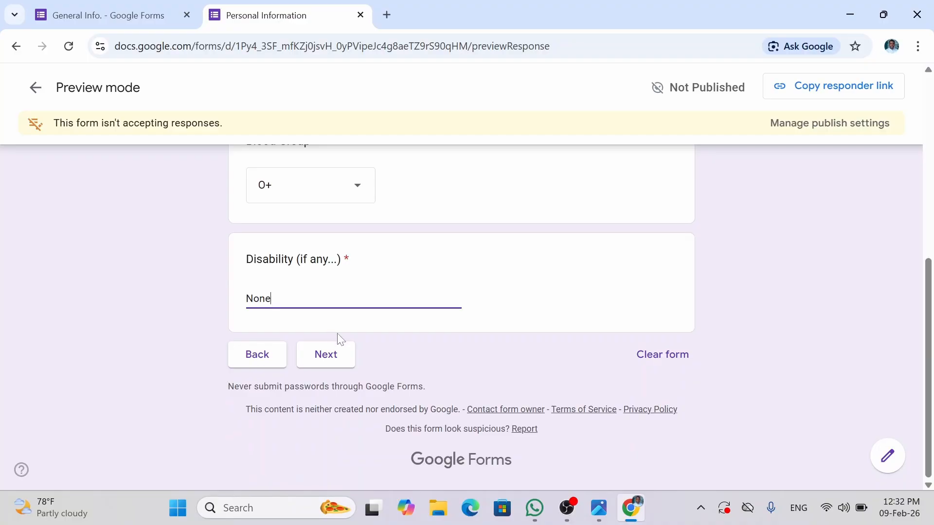
- On the Next of Kin page, enter the kin's name and Relationship "Brother", fixing the typo
left_click(353, 357)
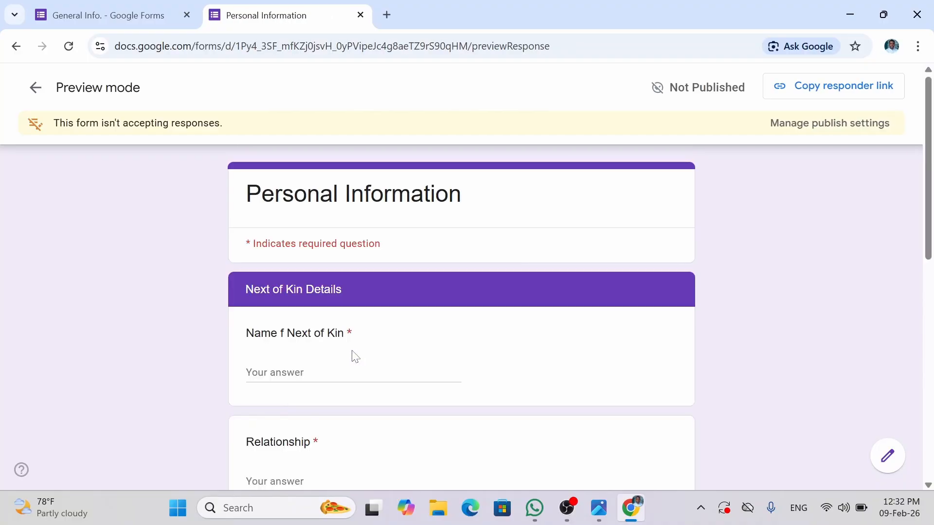
left_click(350, 373)
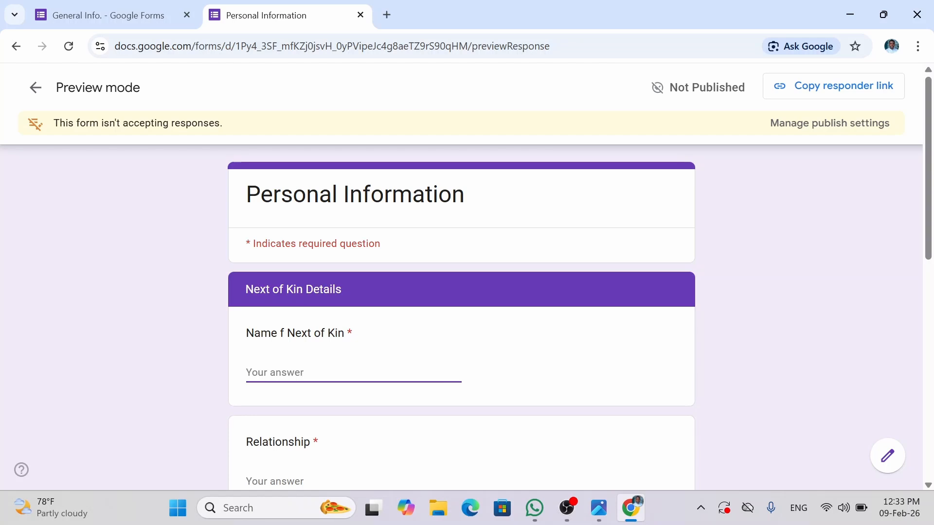
type("Elijah")
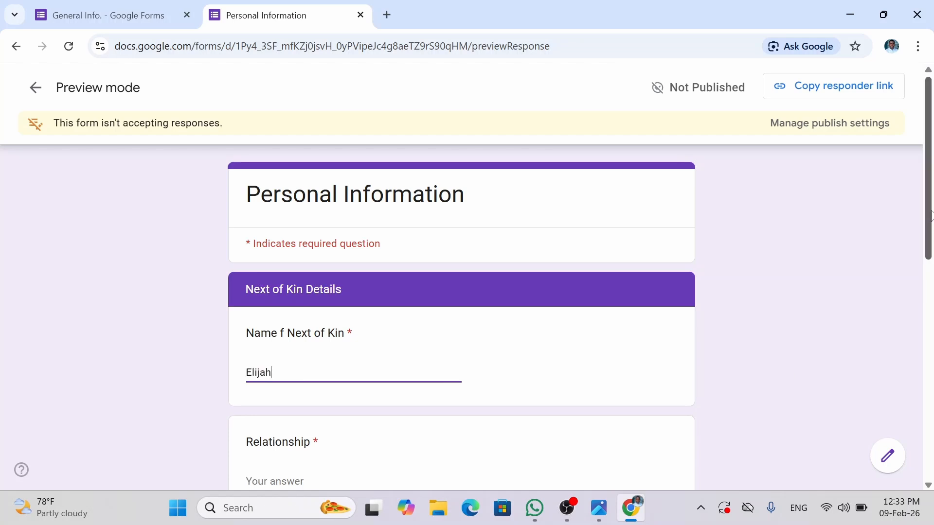
scroll(929, 190, "down", 3)
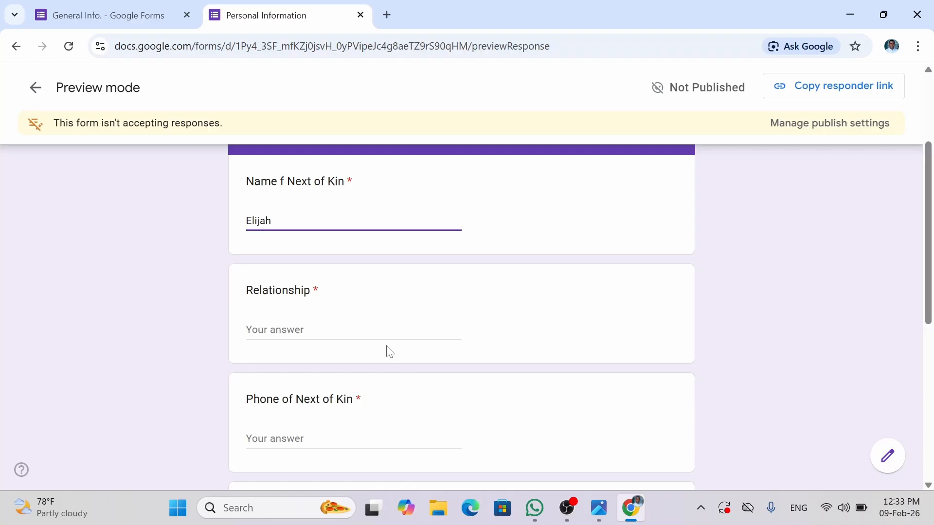
left_click(275, 330)
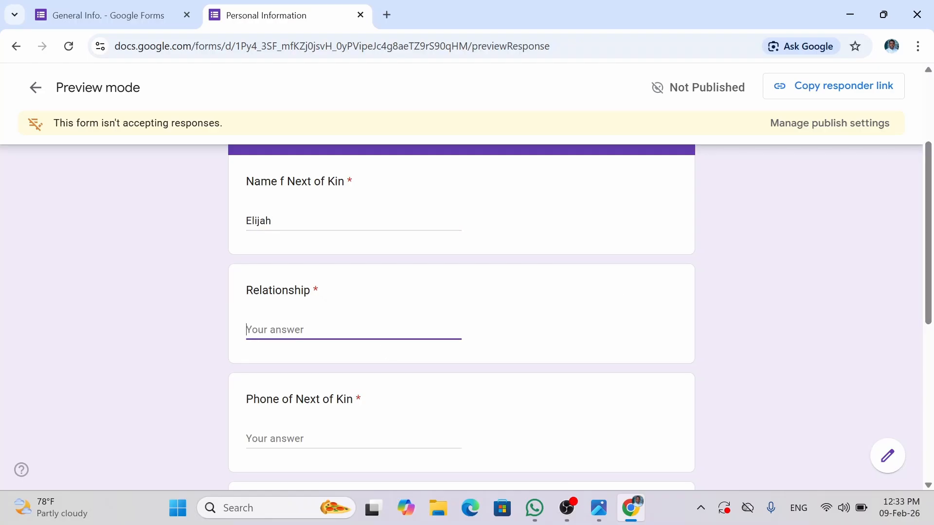
type("Broter")
left_click(263, 330)
type("h")
- Fill in the kin's phone number, e-mail and address, then try submitting
left_click(400, 447)
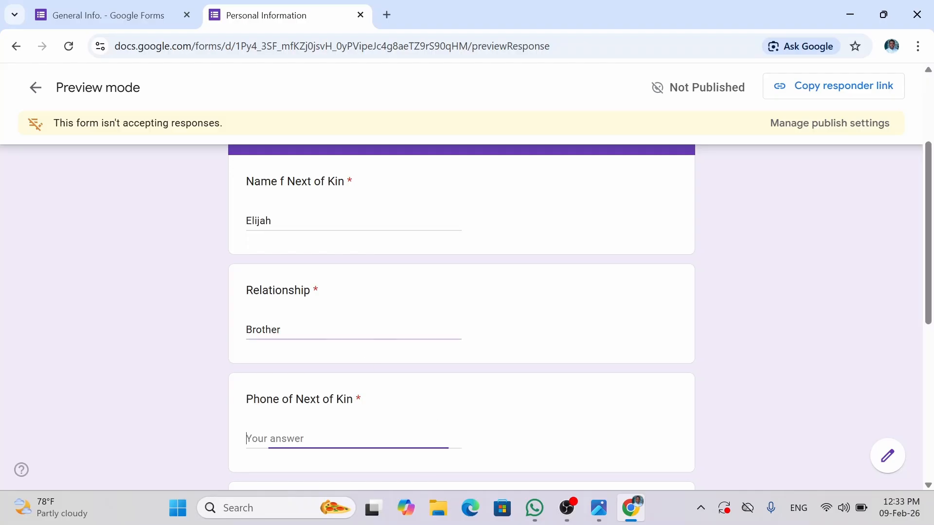
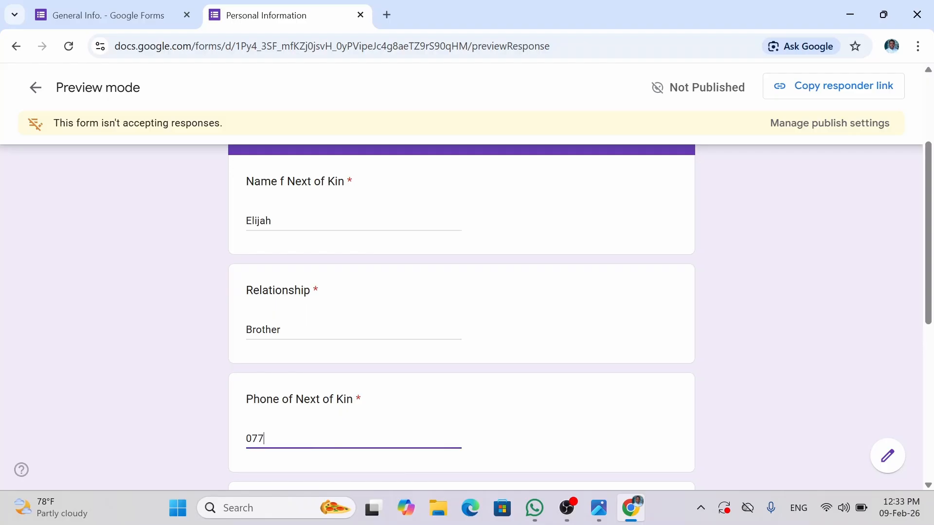
left_click_drag(928, 300, 932, 385)
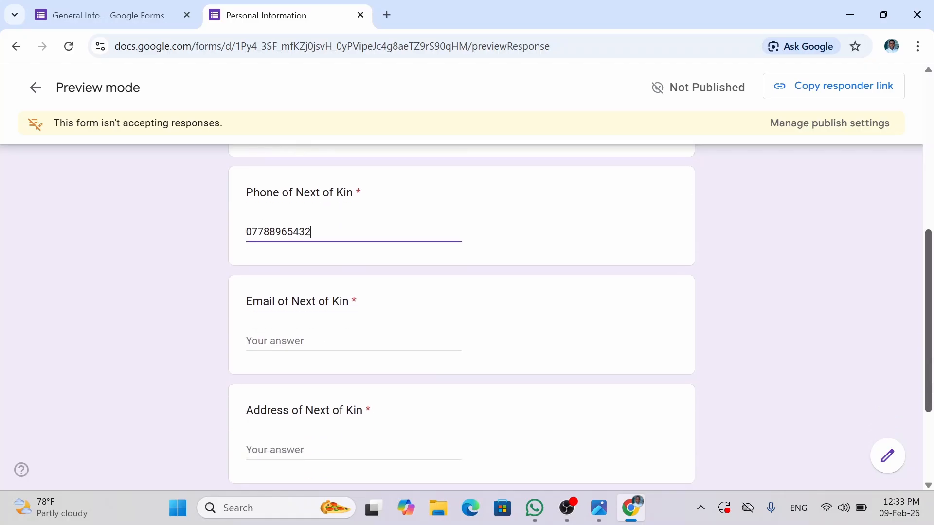
left_click(354, 346)
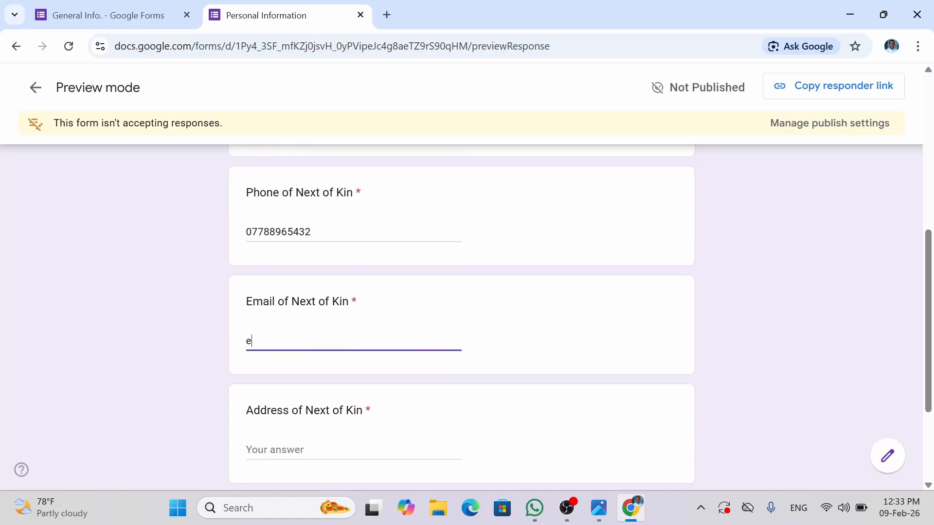
key("Tab")
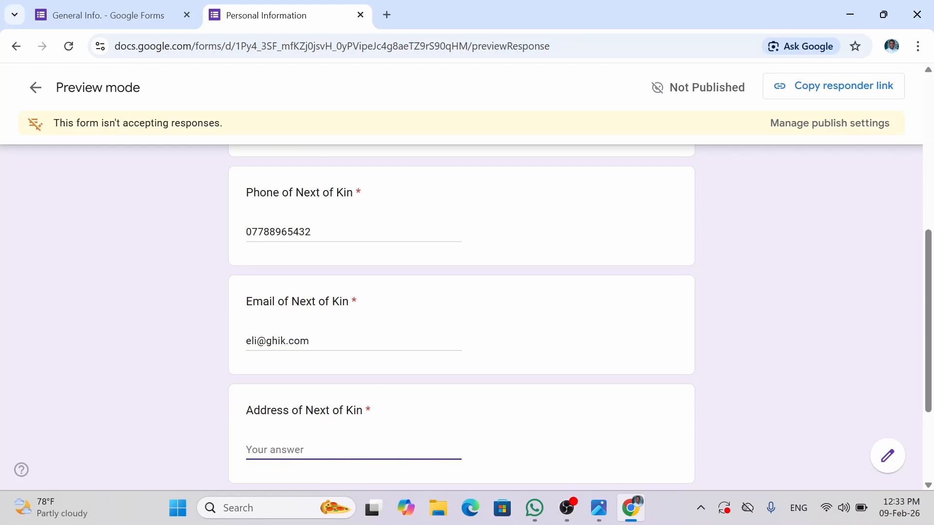
scroll(931, 331, "down", 3)
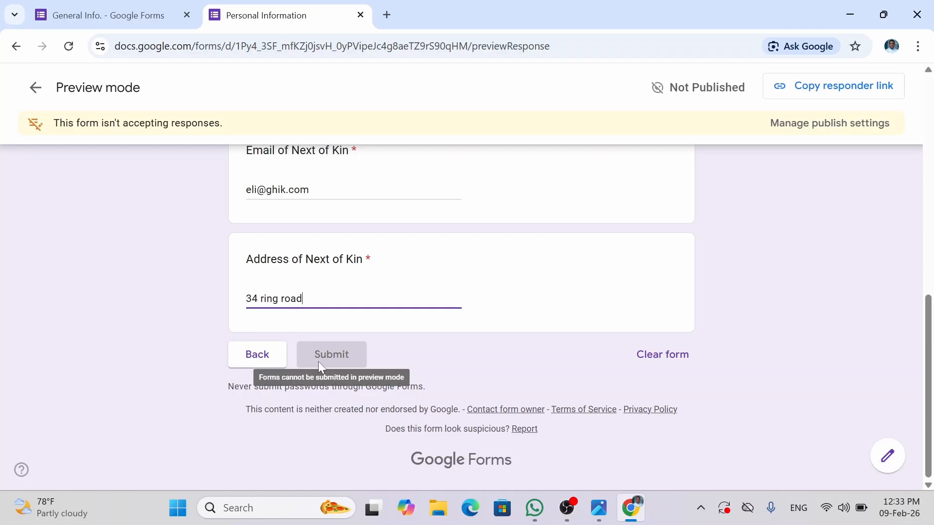
left_click(318, 362)
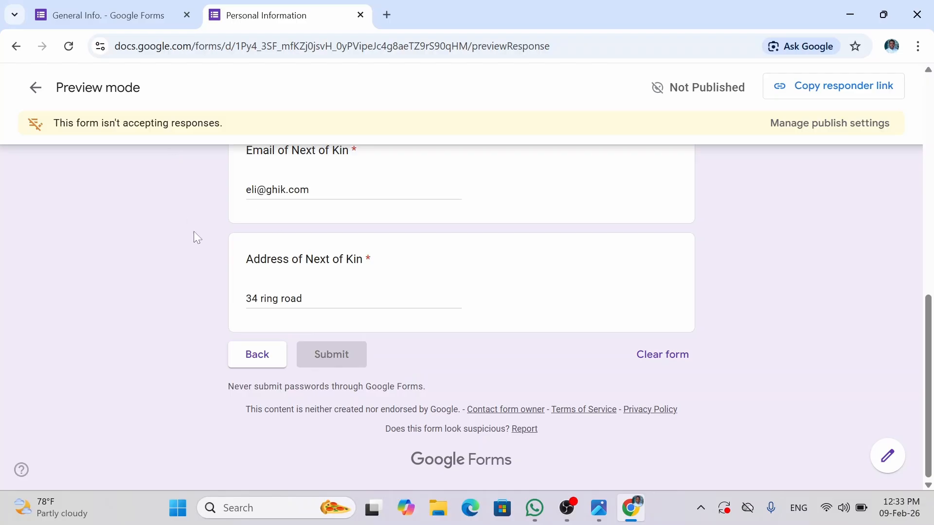
- Clear all preview answers and return to the form editor
left_click(662, 359)
left_click(549, 323)
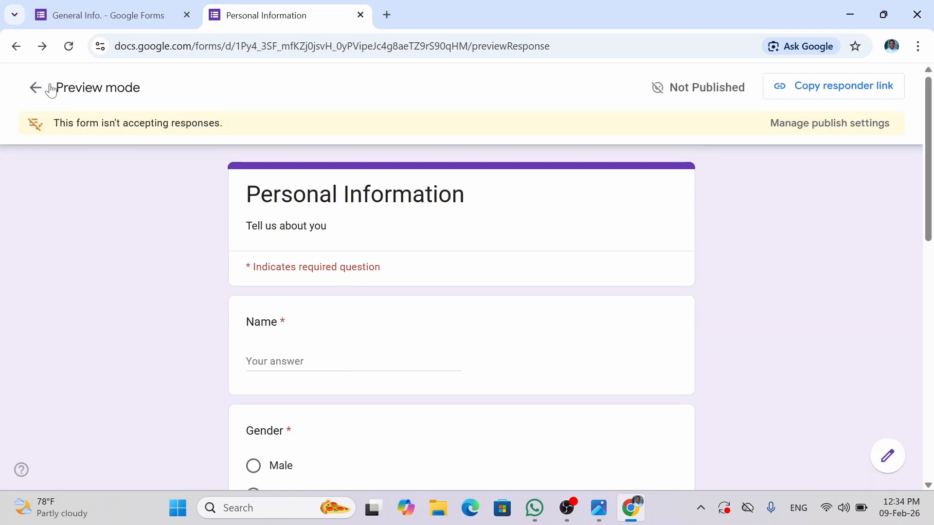
left_click(38, 95)
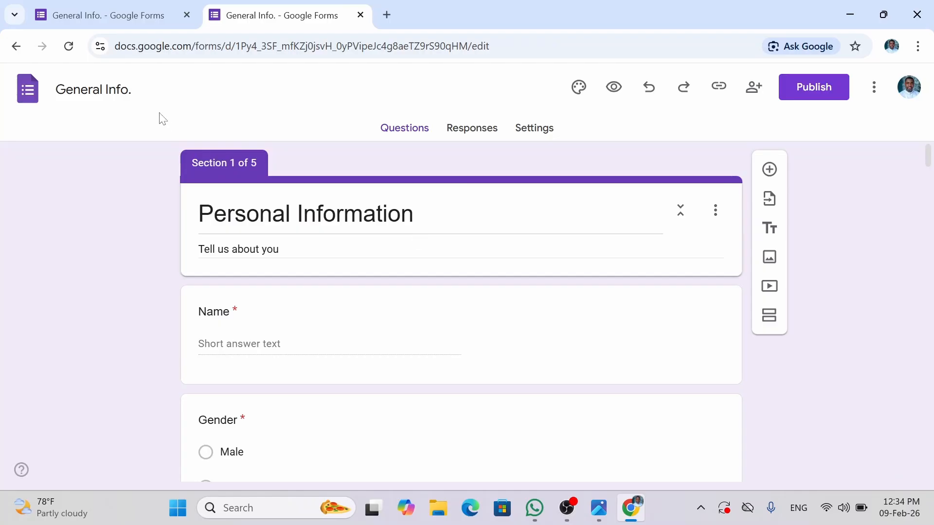
- Retitle the first section to 'General Information'
left_click(362, 214)
left_click_drag(417, 214, 169, 217)
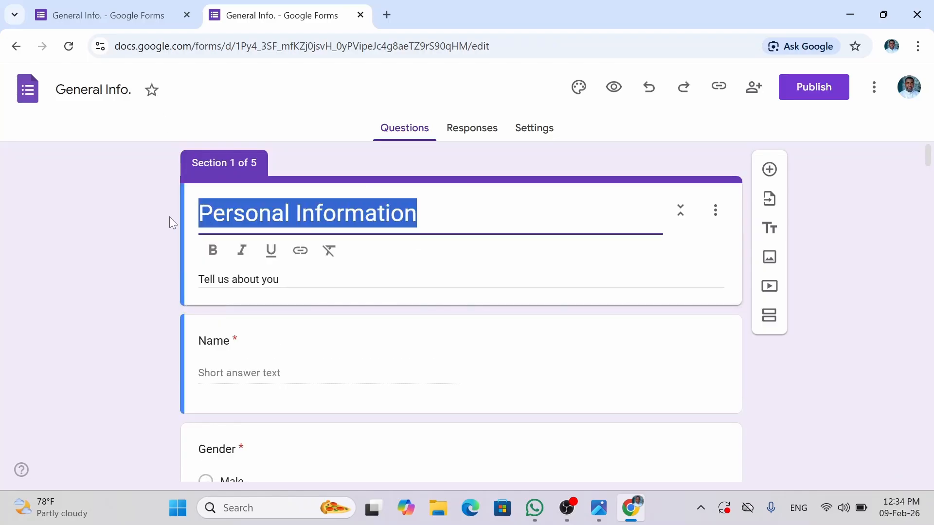
type("G")
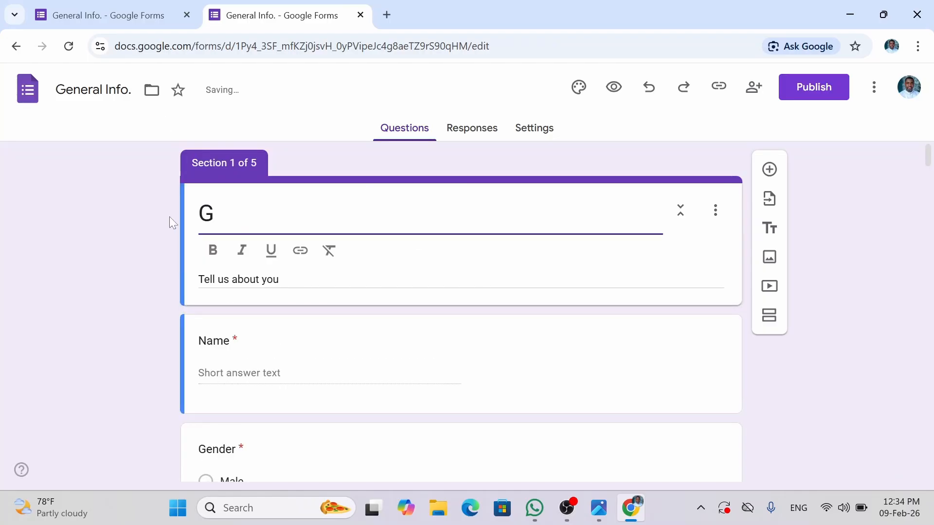
type("eneral ")
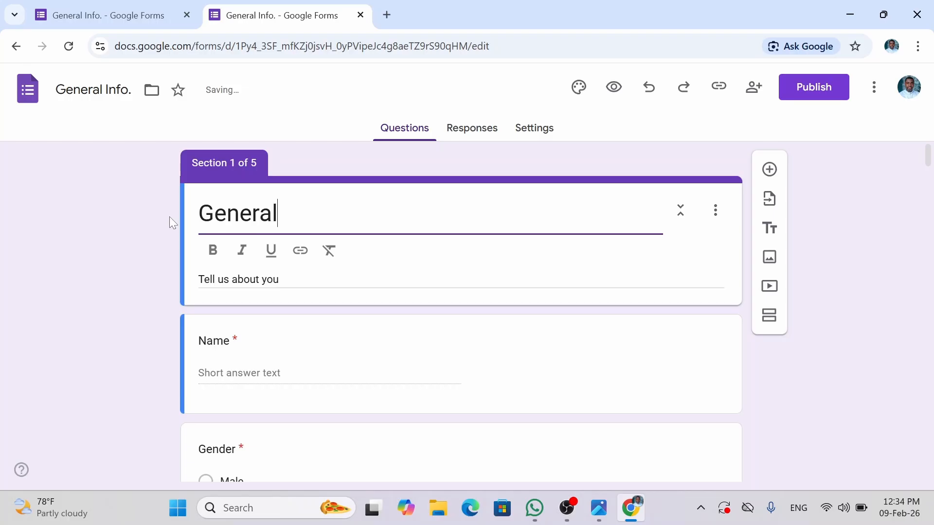
type("Informat")
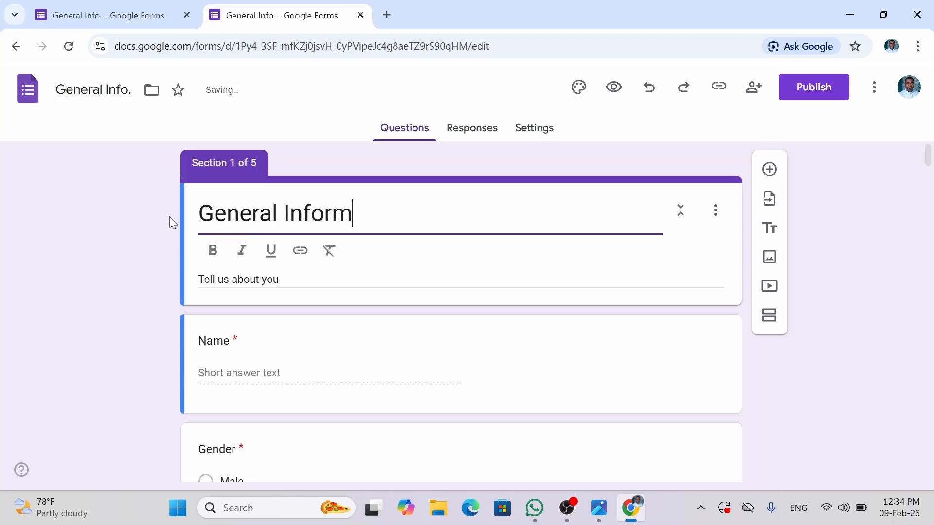
type("ion")
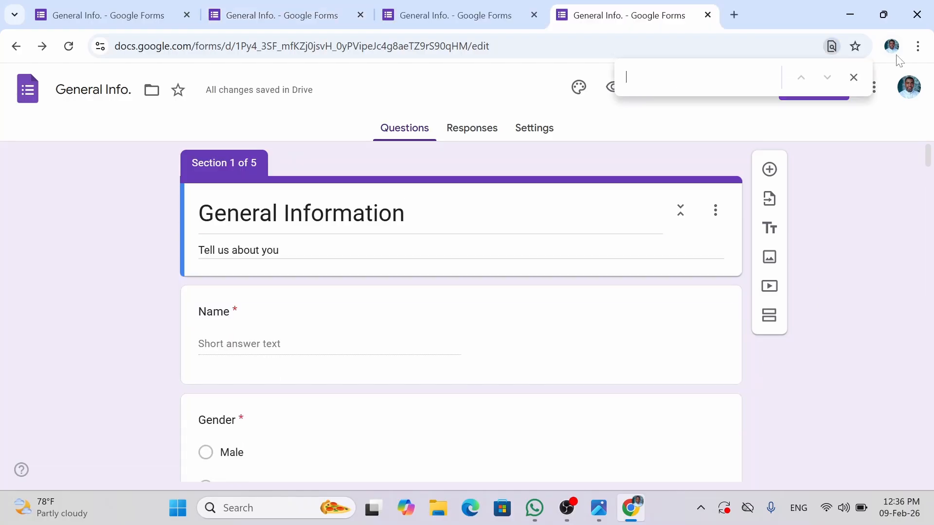
- Rename the form file to 'Employee Form', correcting a misspelling
left_click(853, 77)
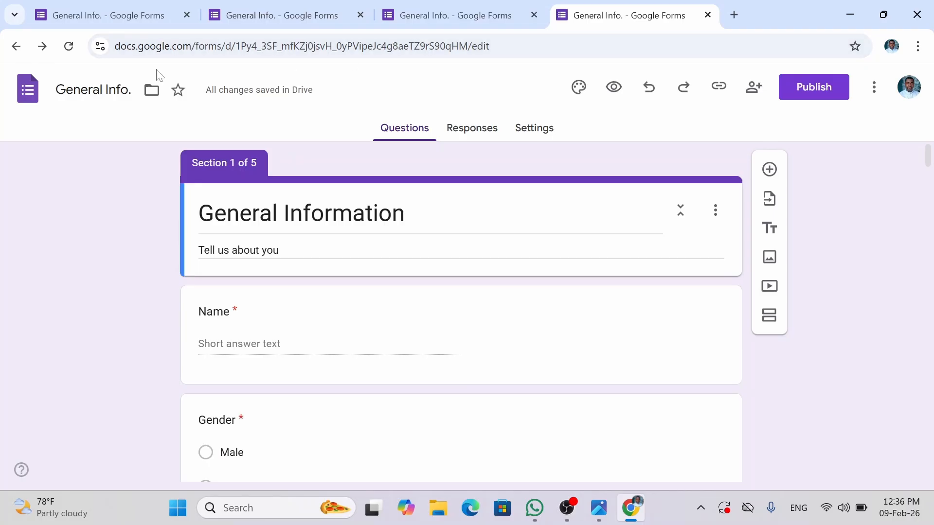
left_click(120, 89)
key("ctrl+a")
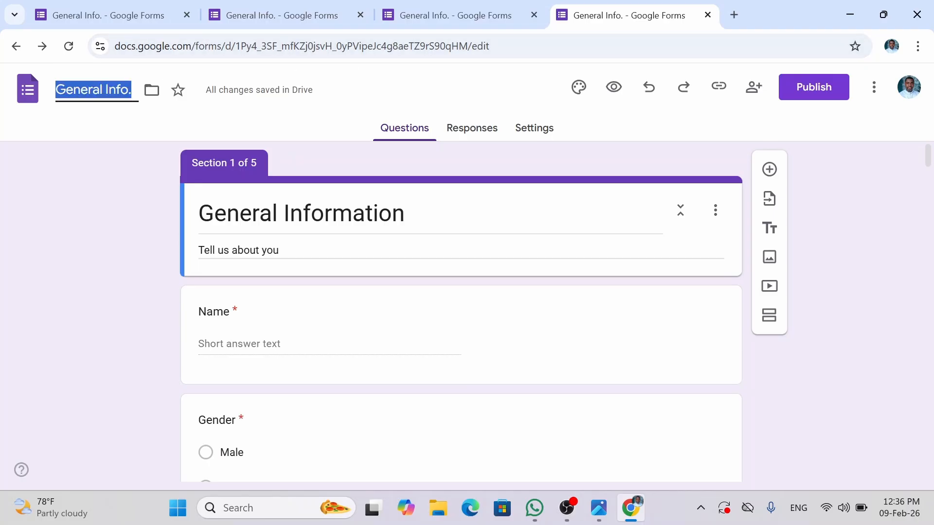
type("E")
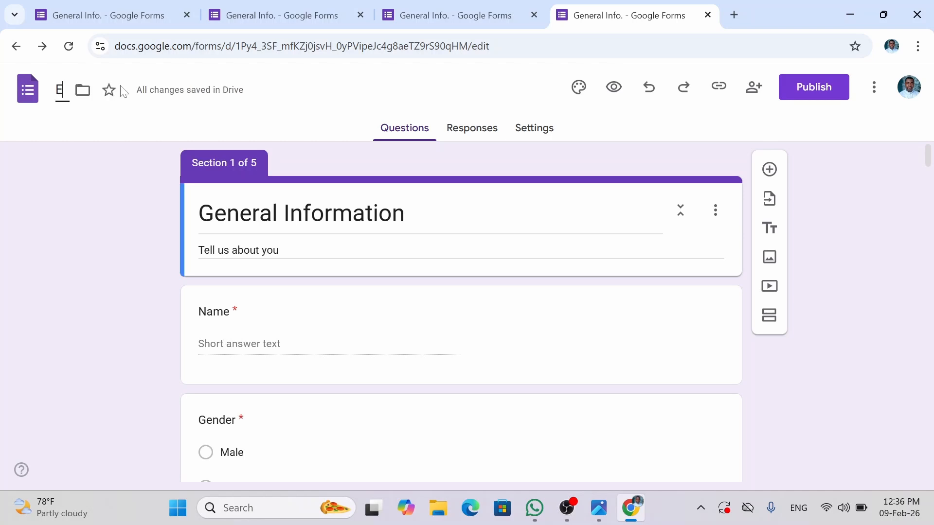
type("mpl")
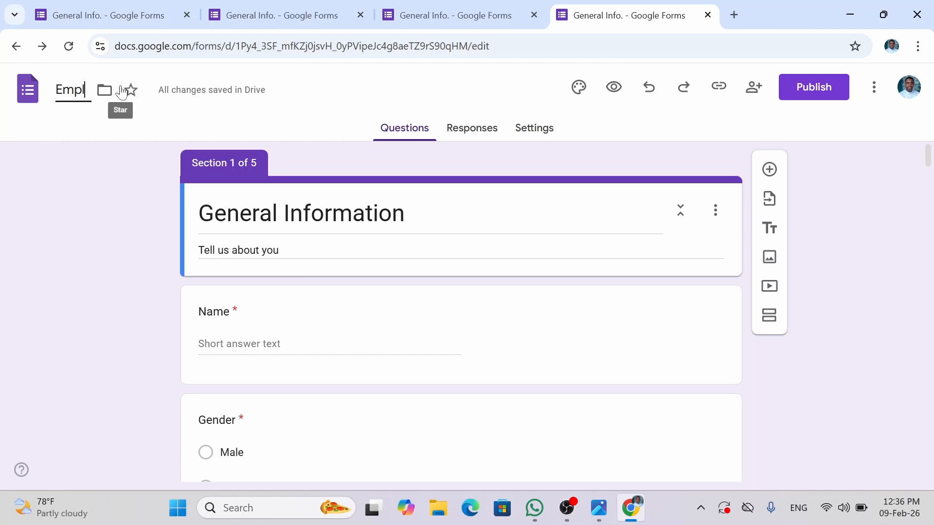
type("yee")
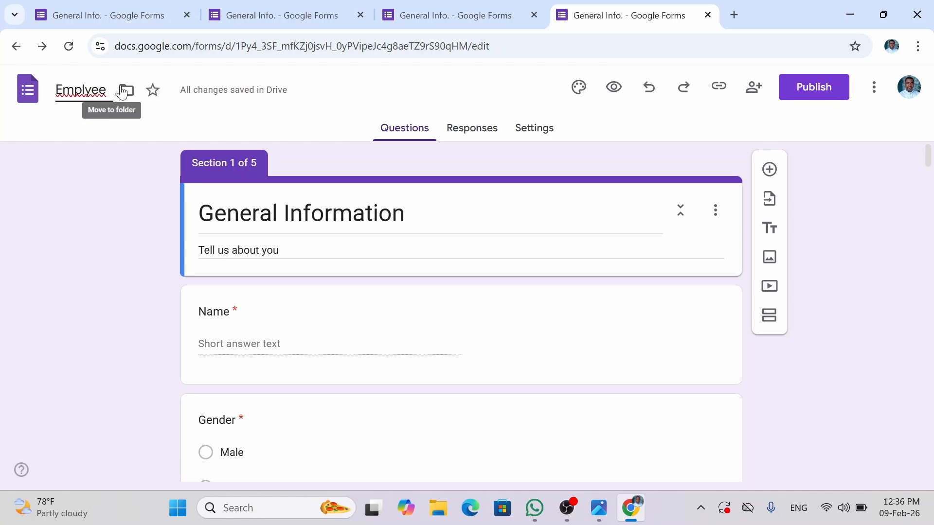
key("BackSpace")
key("BackSpace")
key("BackSpace")
type("o")
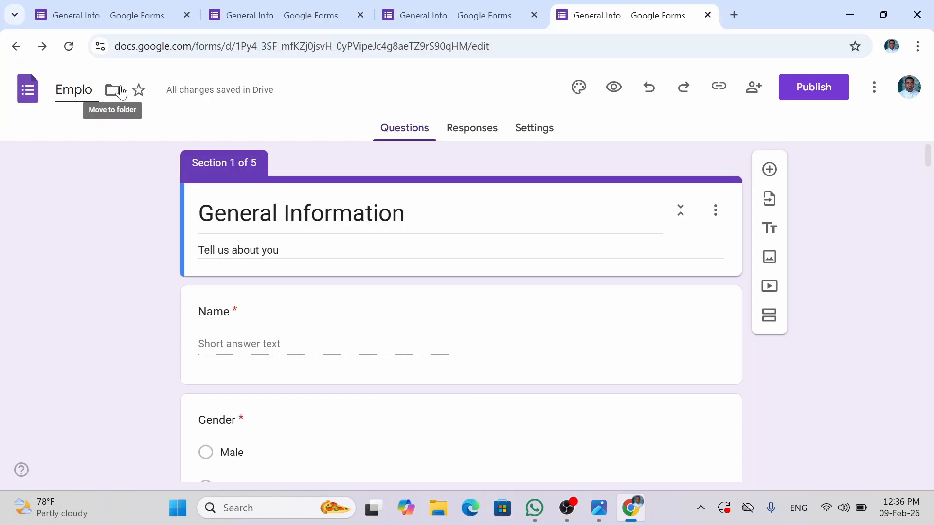
type("yee F")
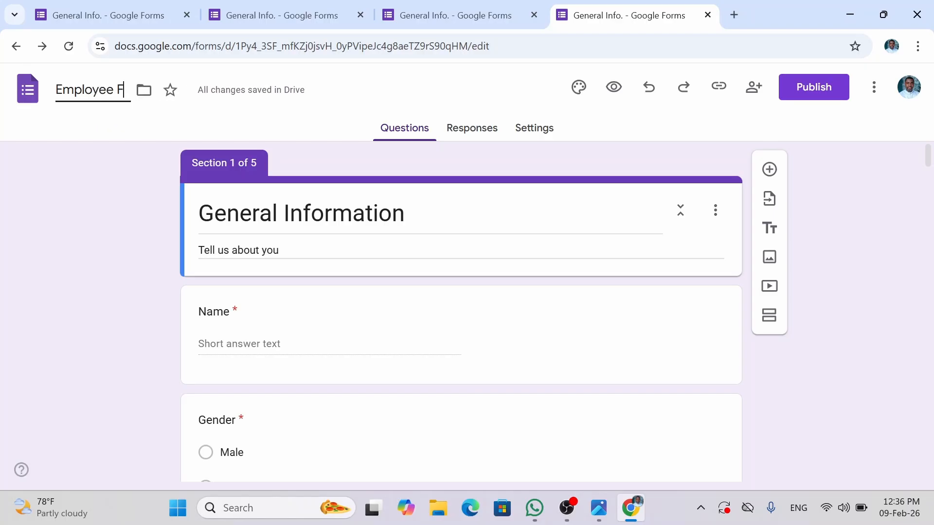
type("orm")
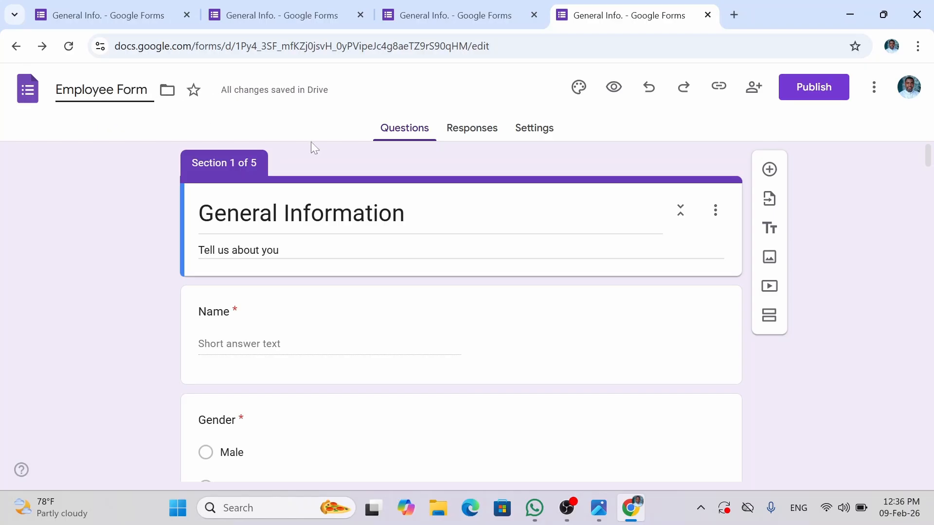
- Replace the section title 'General Information' with 'Employee Form'
left_click(354, 213)
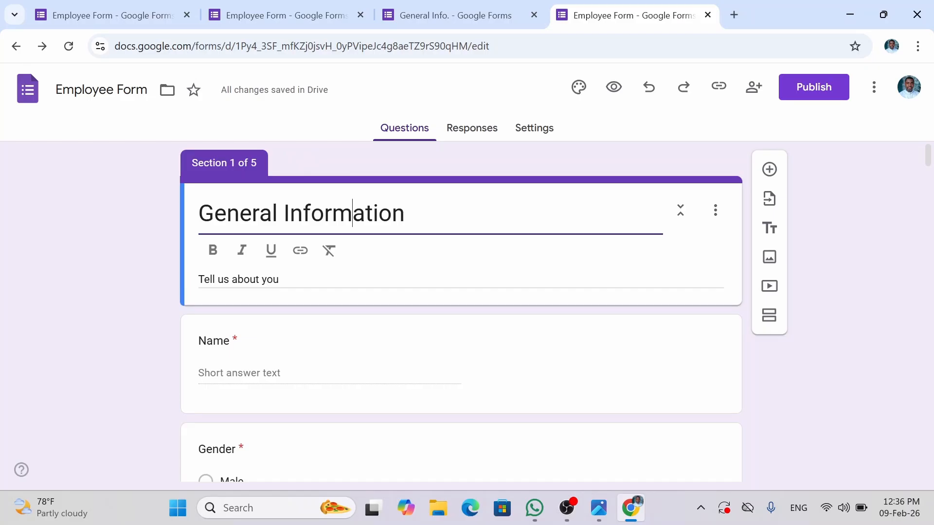
key("ctrl+a")
type("Em")
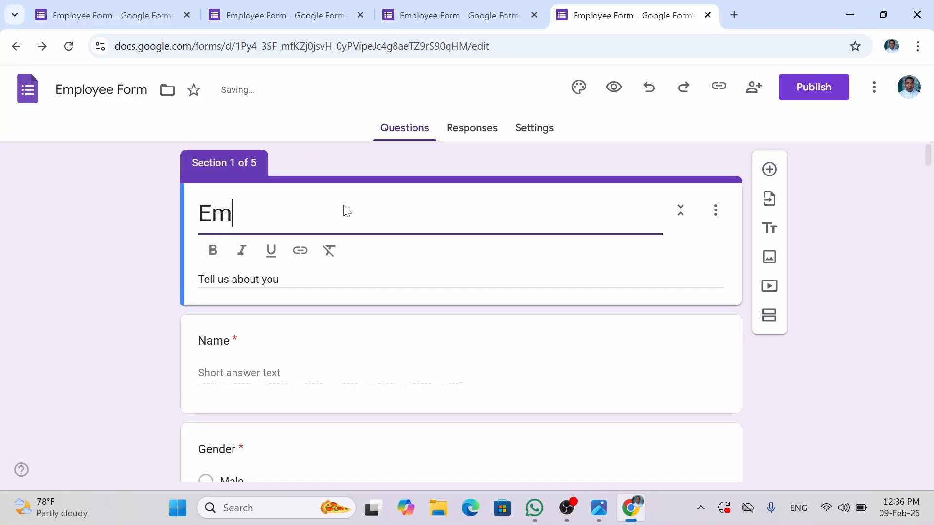
type("ployee")
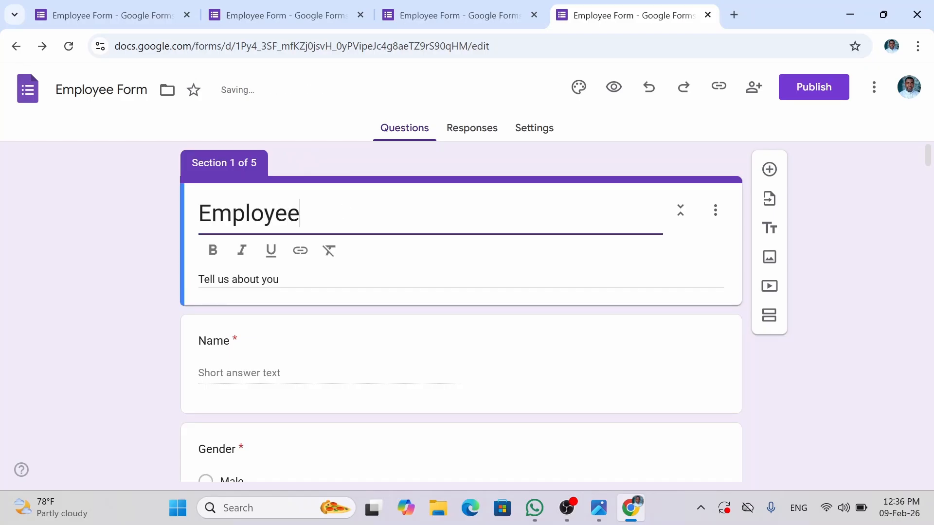
type(" Form")
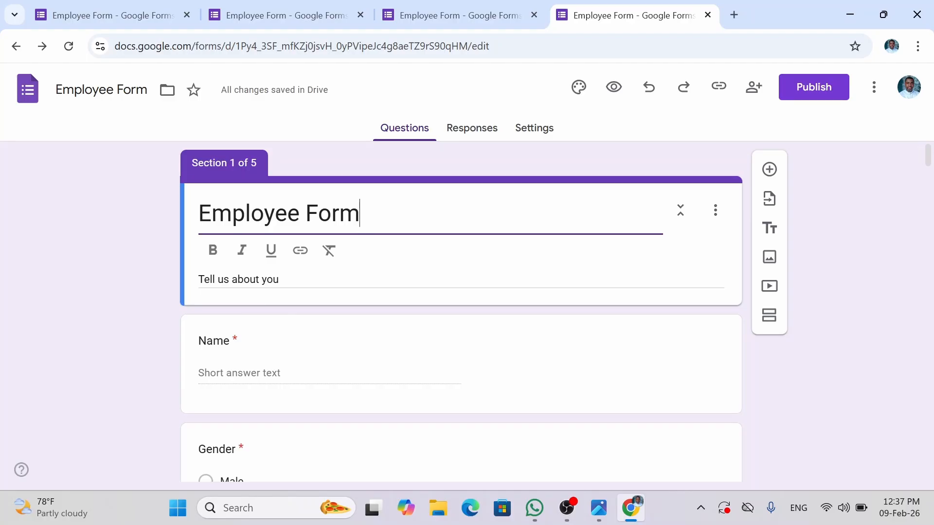
key("shift+Left")
key("shift+Left")
key("shift+Left")
key("shift+Left")
key("shift+Left")
key("shift+Left")
key("shift+Left")
key("shift+Left")
key("shift+Left")
key("shift+Left")
key("shift+Left")
key("shift+Left")
key("shift+Left")
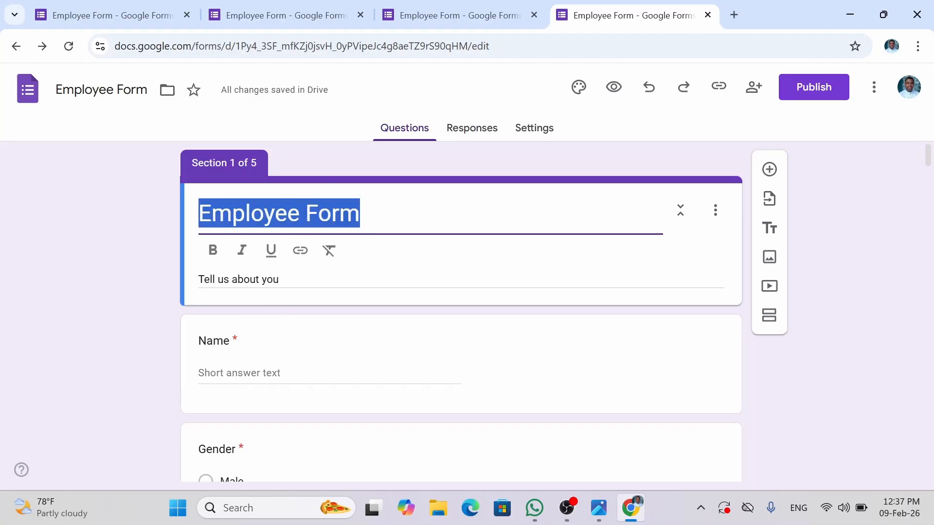
key("Right")
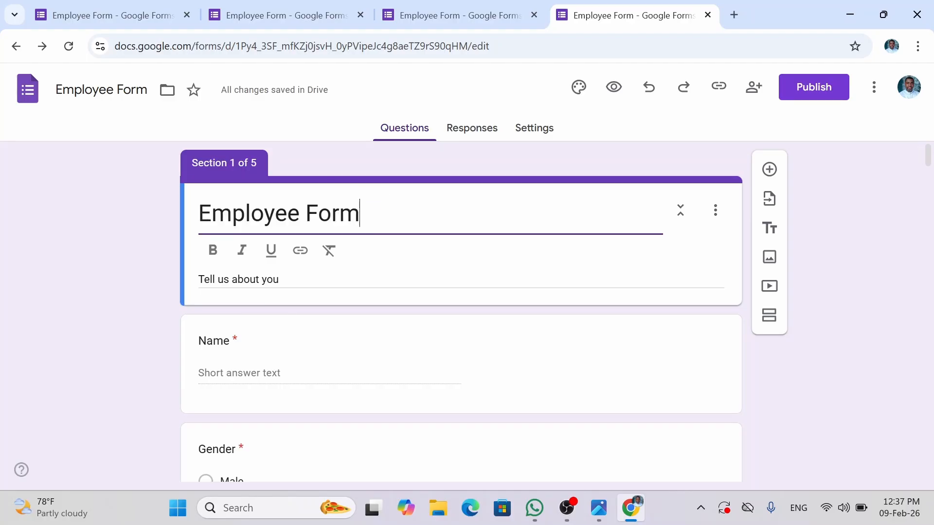
left_click(332, 318)
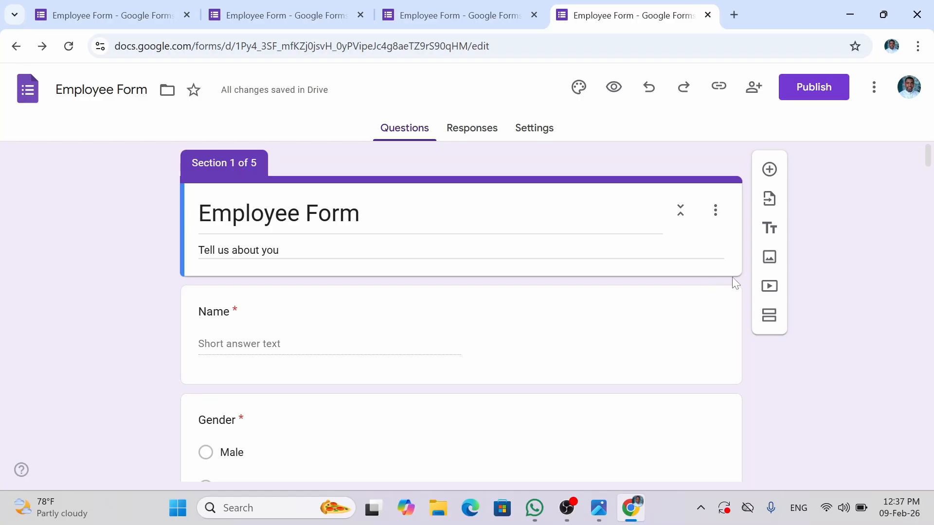
- Insert a new section after the header and title it 'Personal Information'
left_click(771, 314)
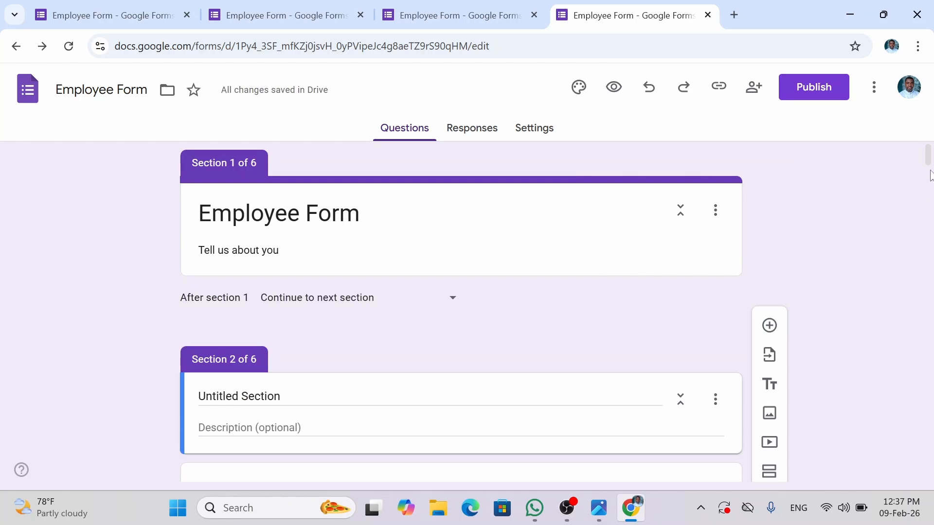
scroll(930, 169, "down", 1)
scroll(931, 171, "down", 2)
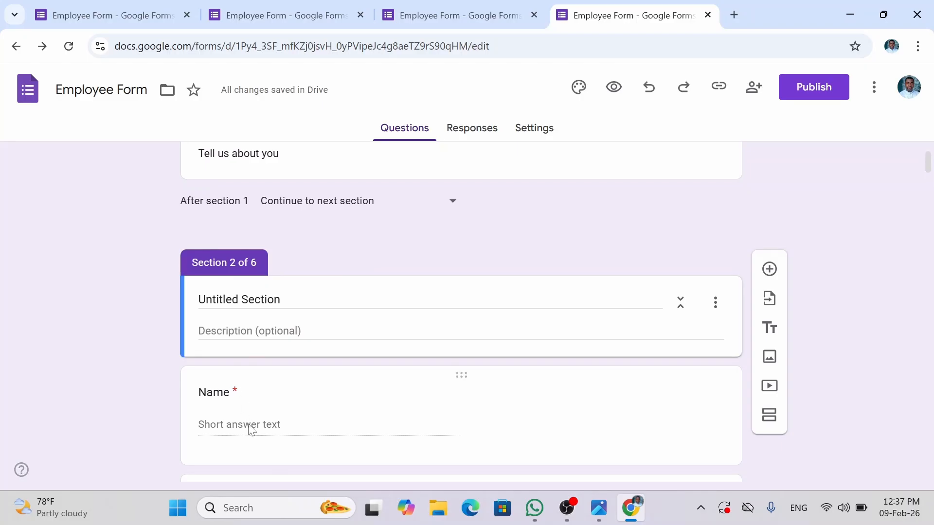
left_click(282, 299)
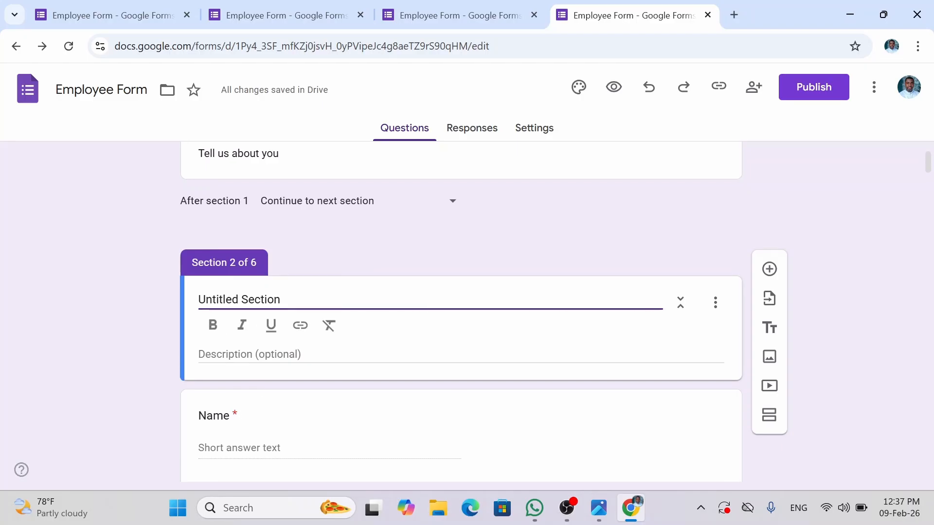
key("ctrl+a")
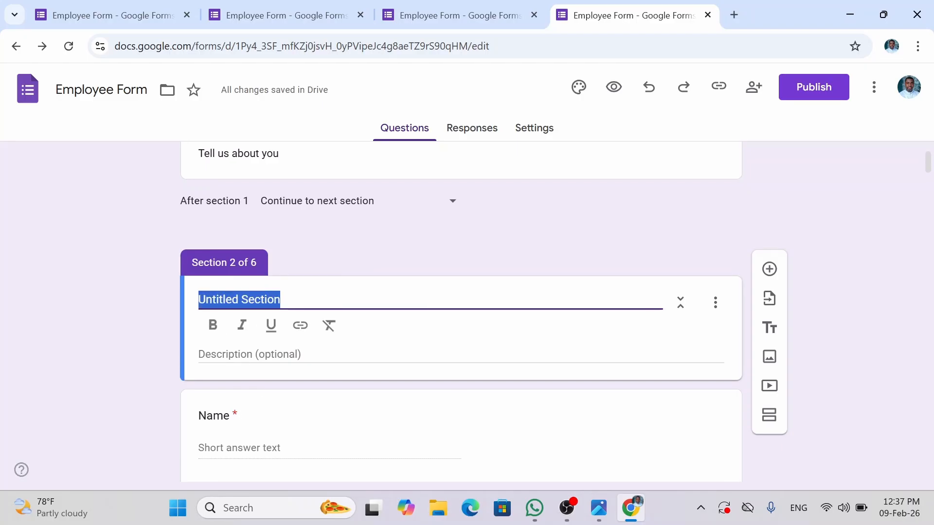
type("Perso")
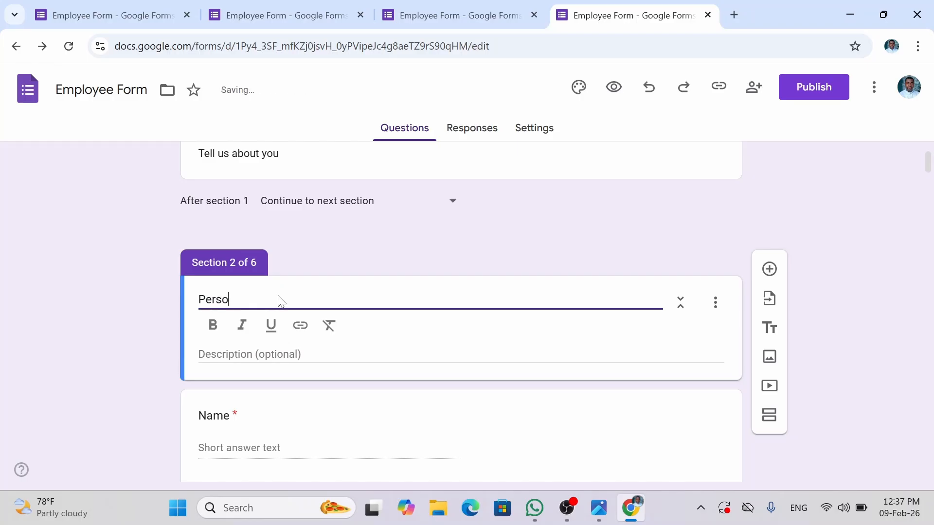
type("nal Infor")
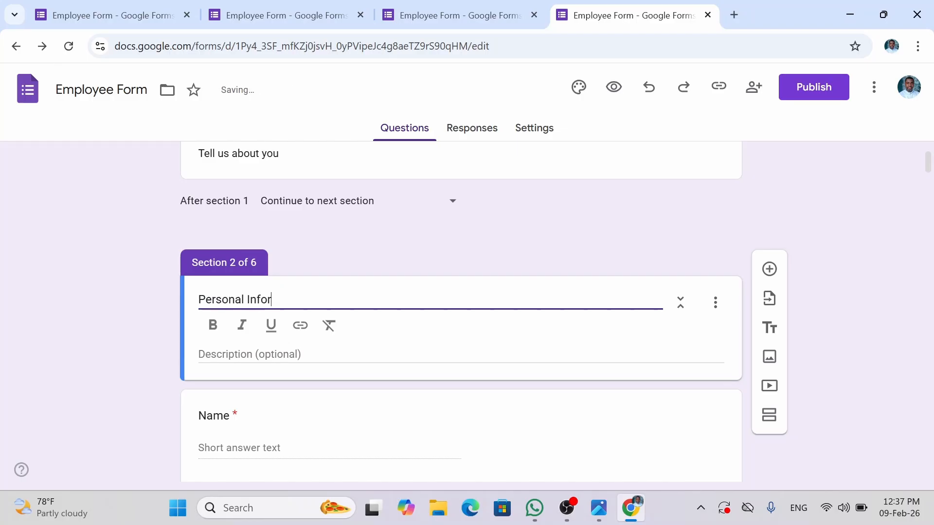
type("mation")
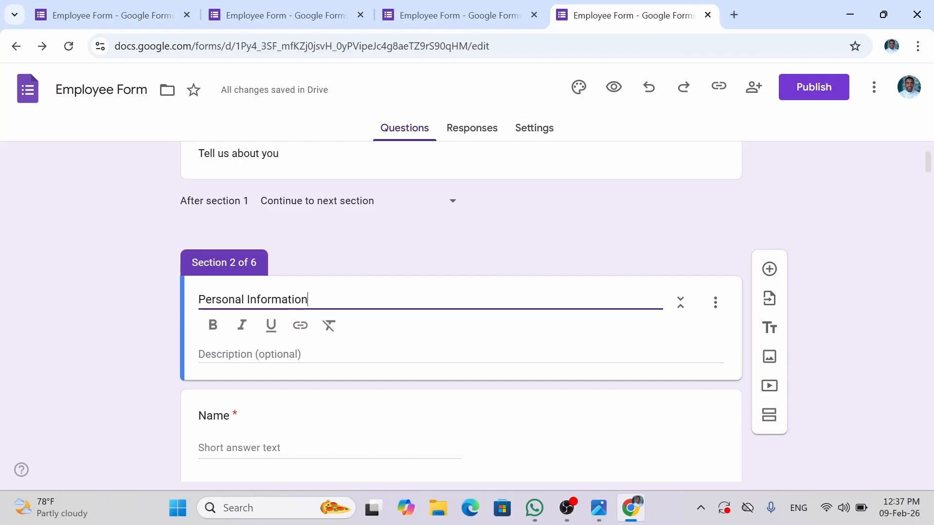
left_click(871, 302)
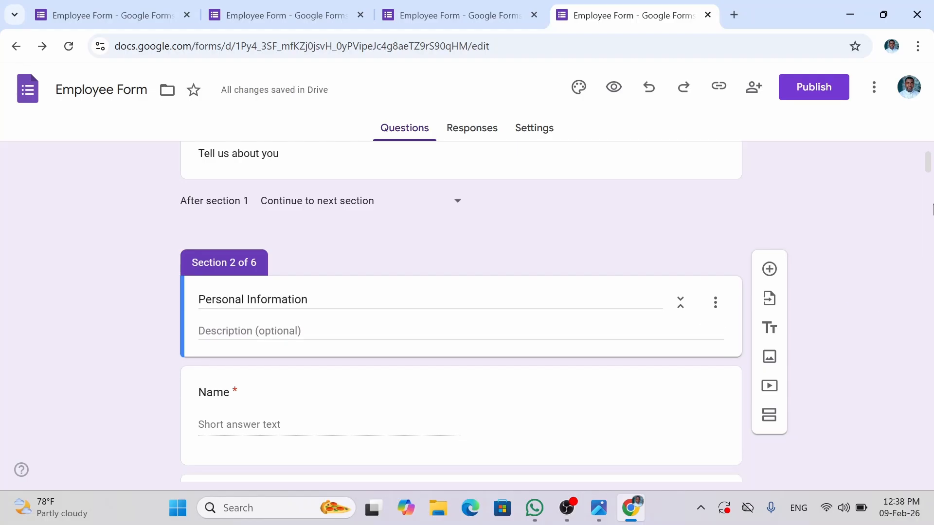
left_click_drag(929, 166, 893, 136)
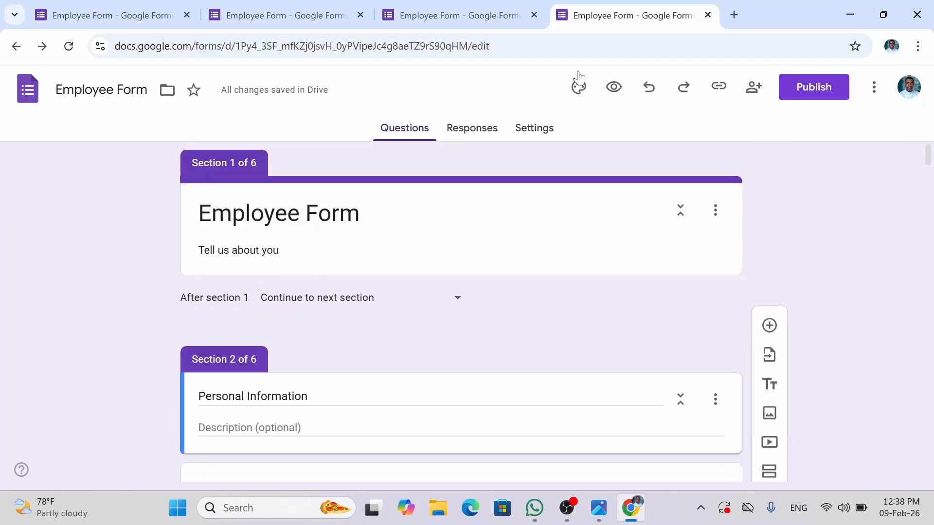
left_click(613, 90)
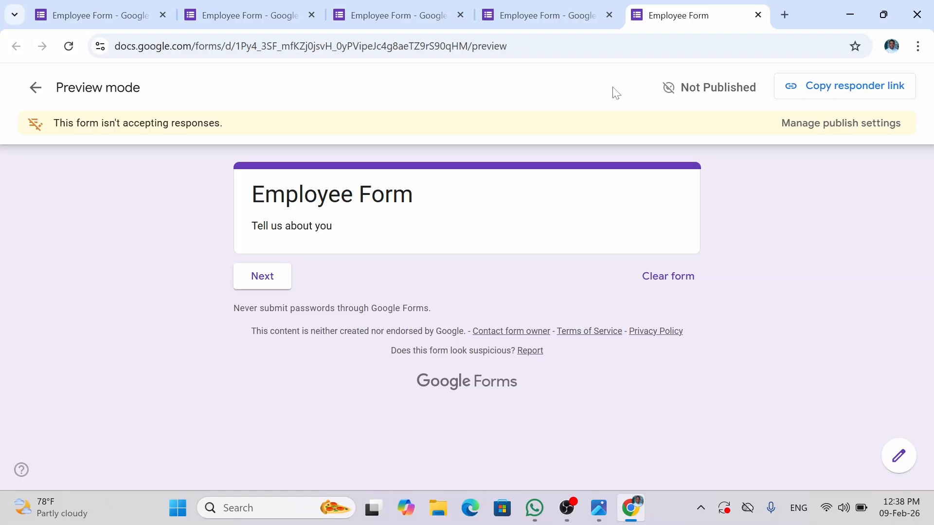
left_click(268, 284)
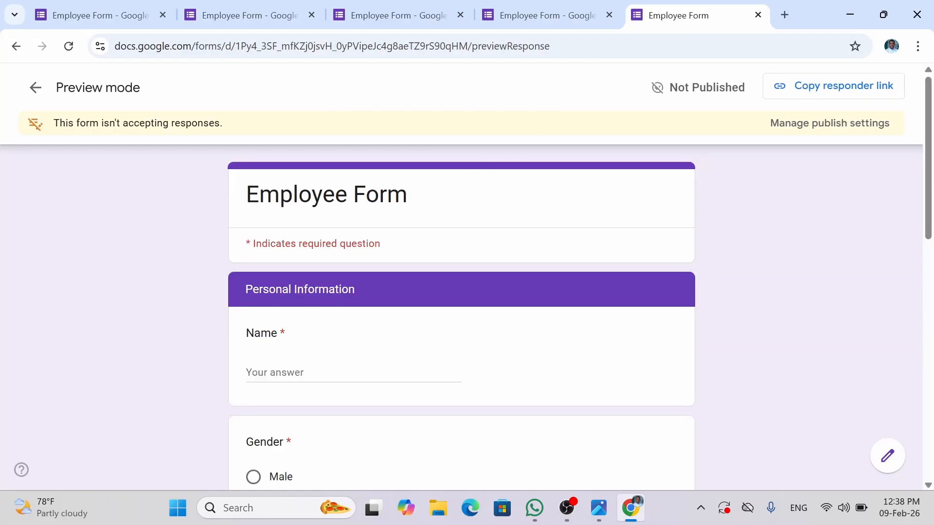
left_click_drag(410, 201, 239, 184)
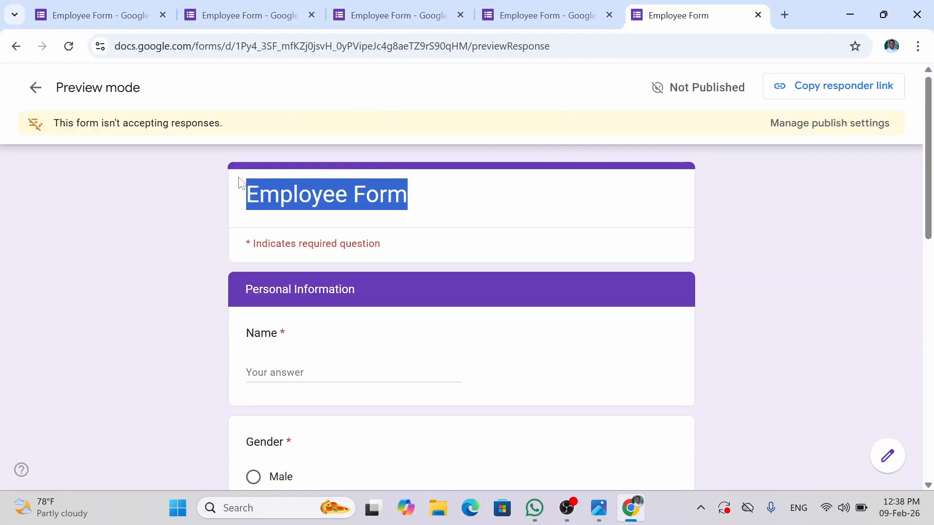
left_click(376, 312)
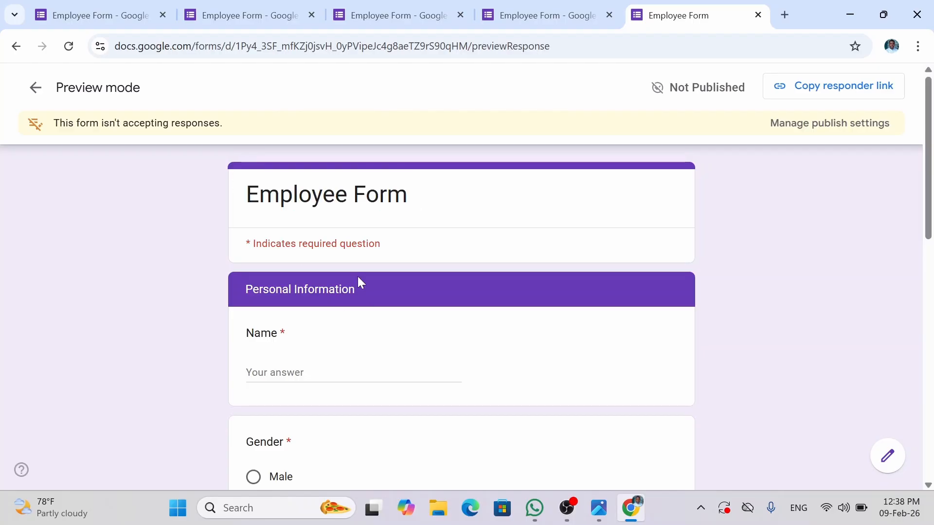
left_click_drag(360, 284, 242, 294)
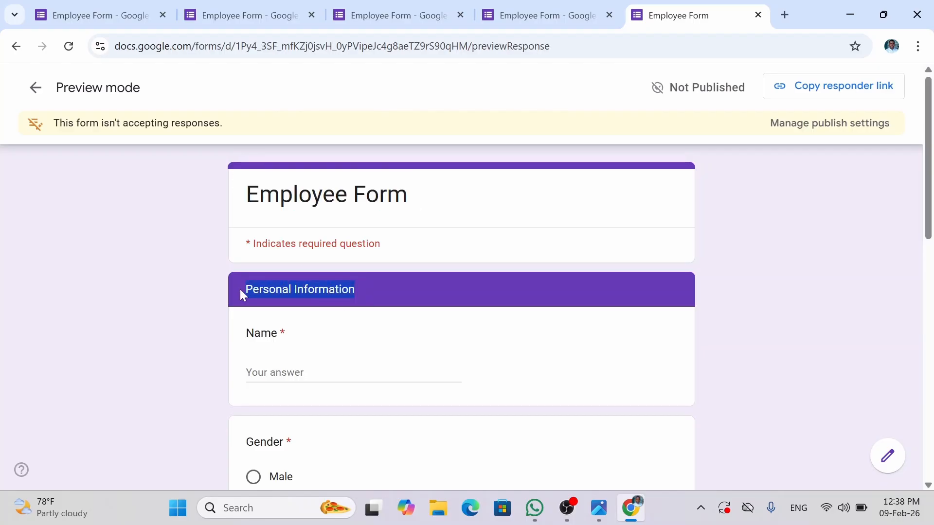
left_click(343, 386)
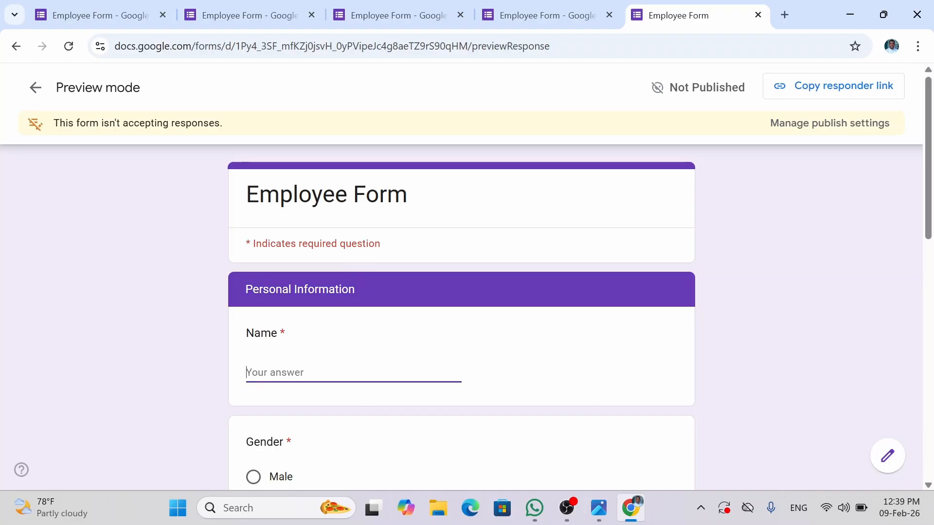
type("Amj")
key("BackSpace")
type("ara")
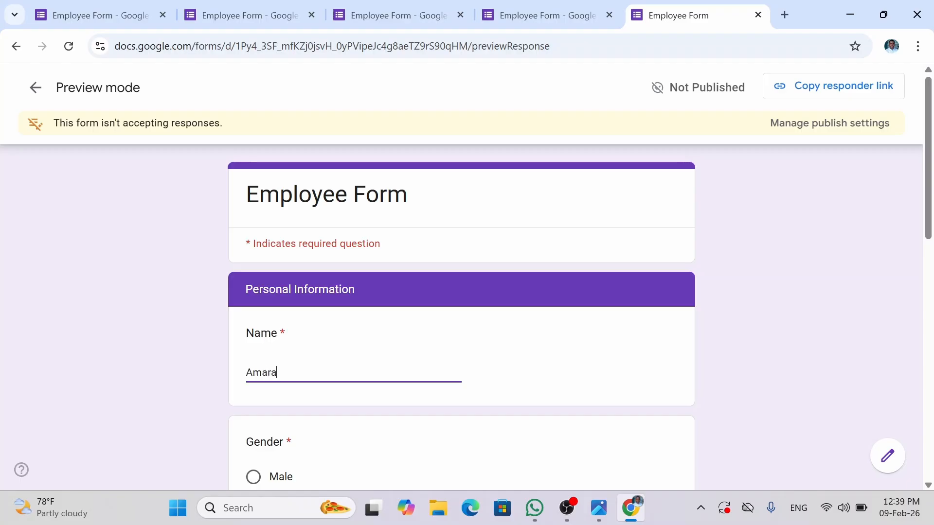
left_click(700, 350)
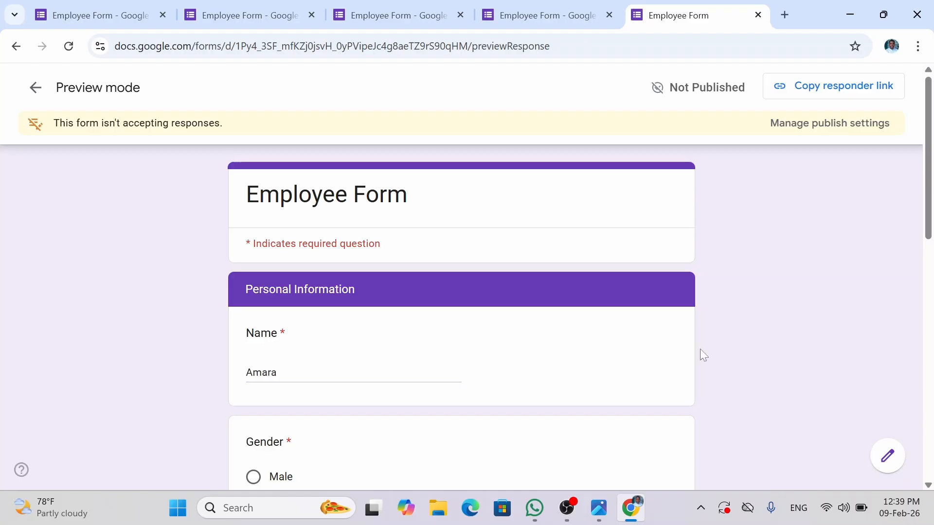
scroll(700, 349, "down", 1)
scroll(699, 349, "down", 4)
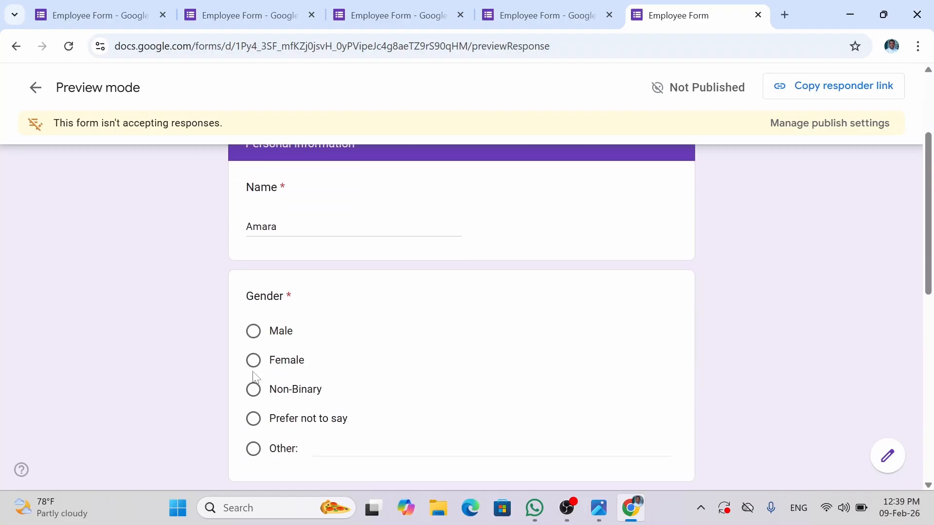
left_click(254, 361)
scroll(191, 374, "down", 7)
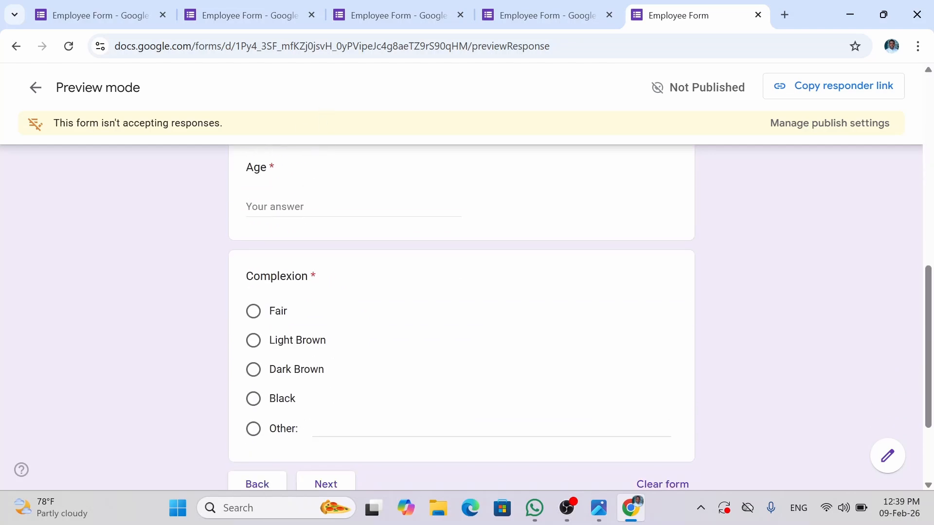
left_click(340, 208)
type("26")
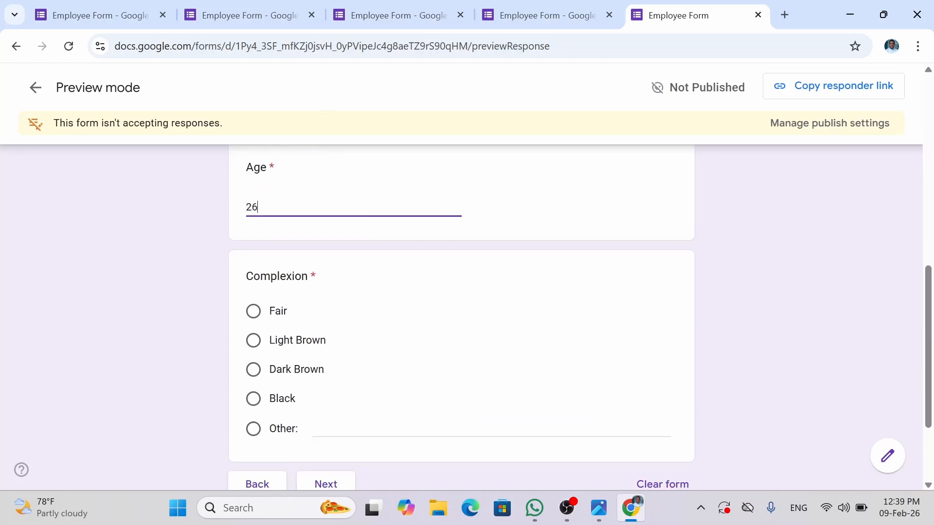
left_click(253, 318)
scroll(874, 326, "down", 2)
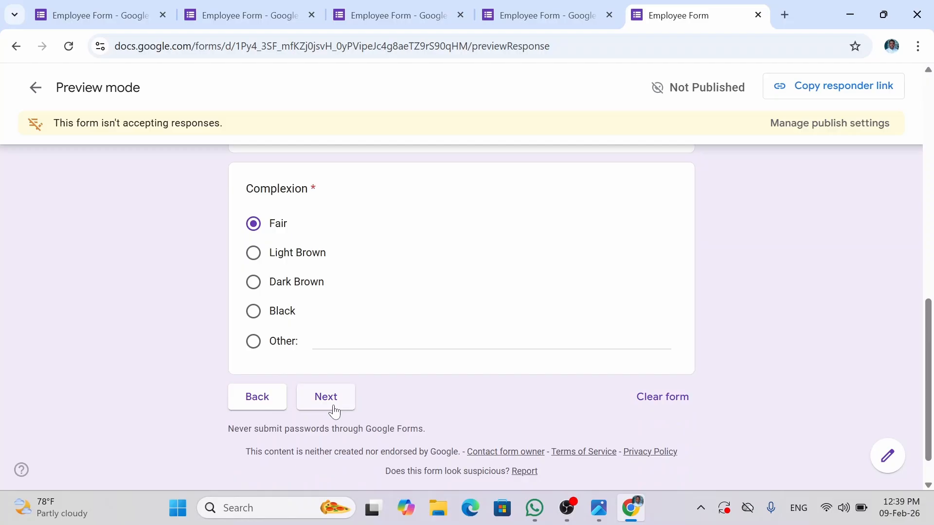
left_click(334, 405)
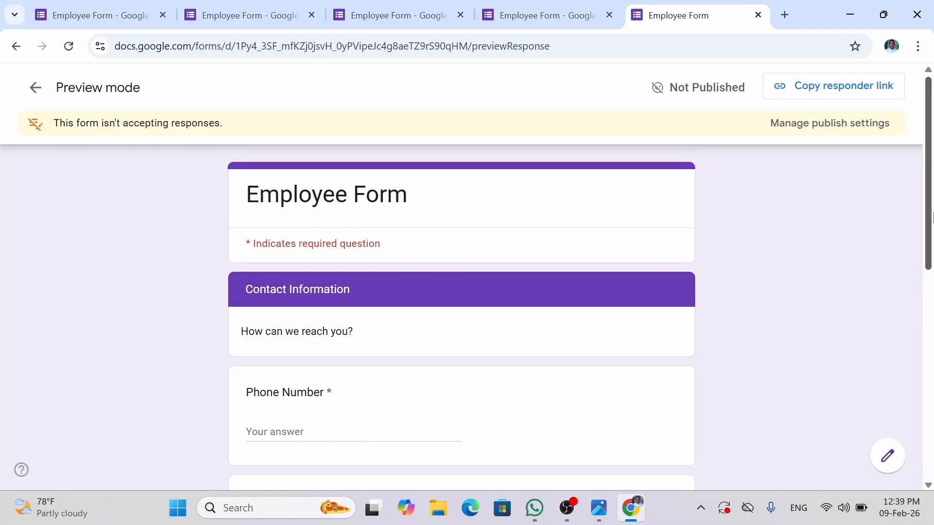
scroll(928, 217, "down", 1)
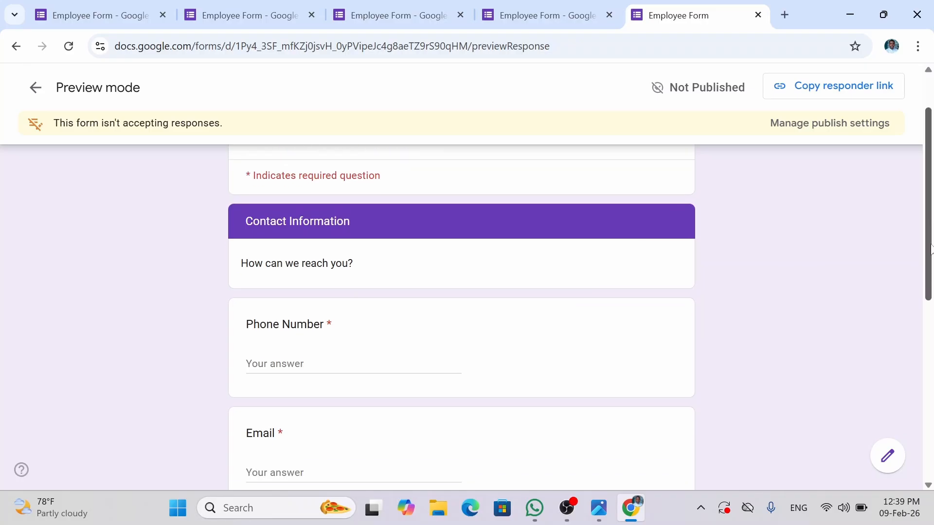
scroll(929, 214, "up", 1)
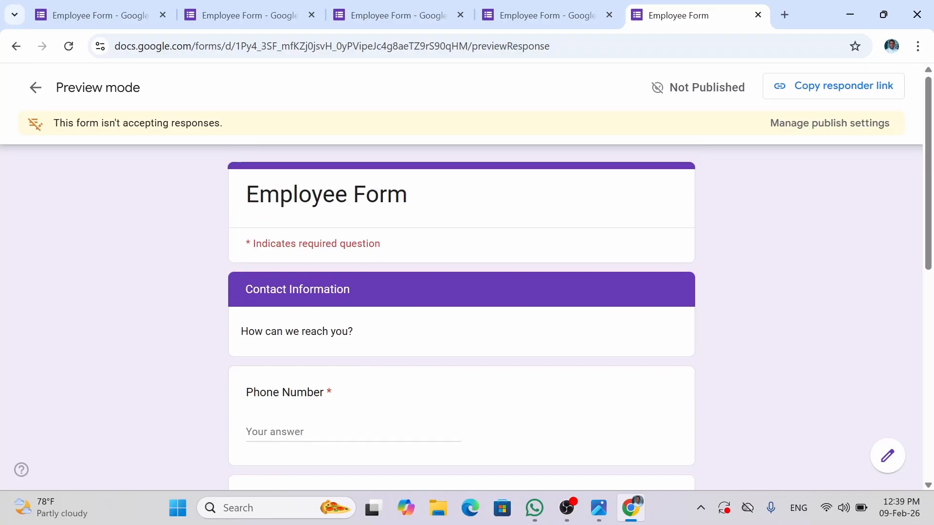
left_click_drag(364, 293, 243, 278)
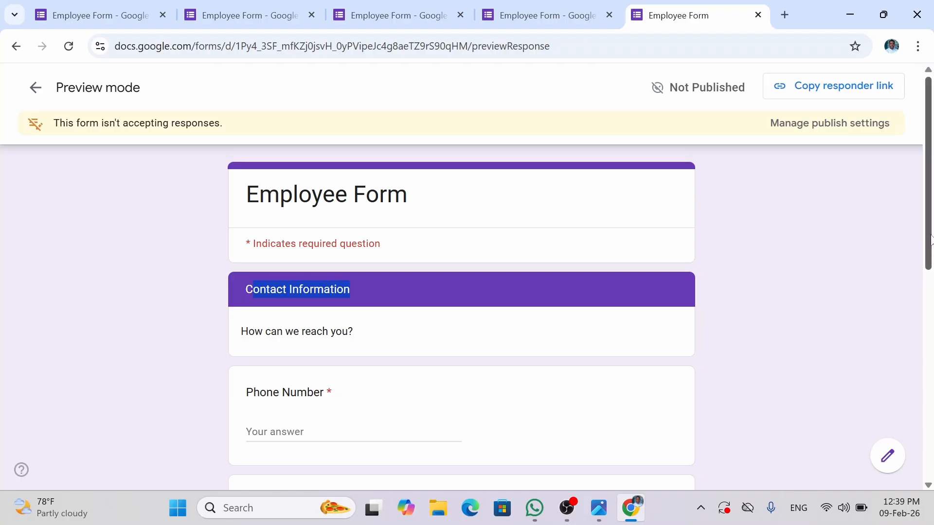
left_click_drag(931, 276, 894, 223)
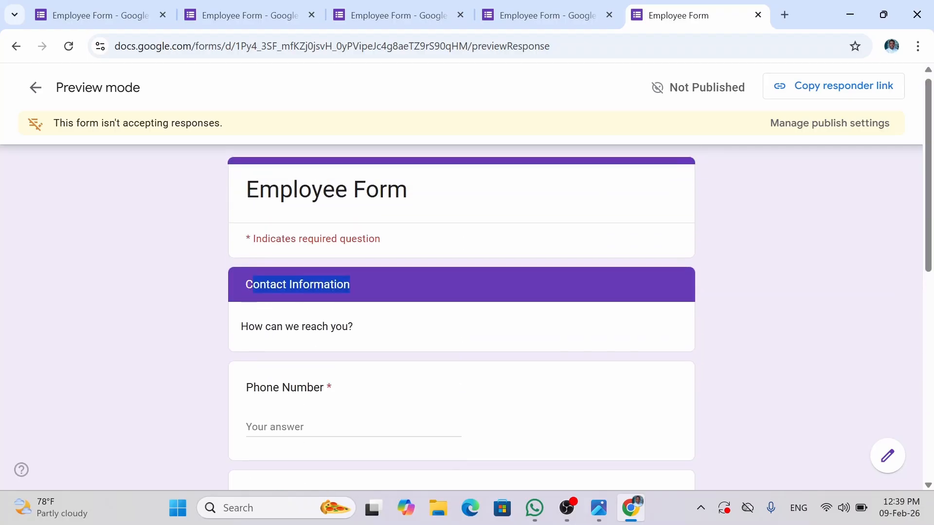
- Leave the preview and publish the form to anyone with the link
left_click(34, 88)
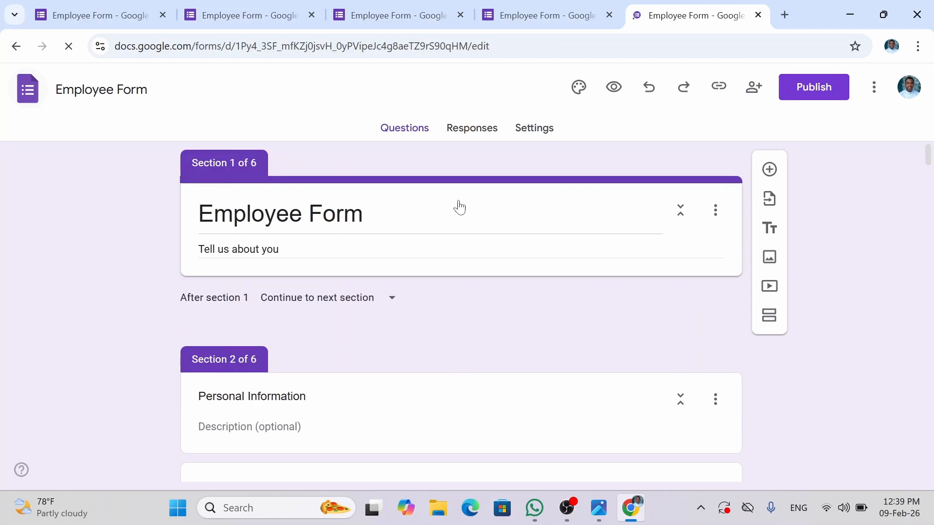
left_click(718, 91)
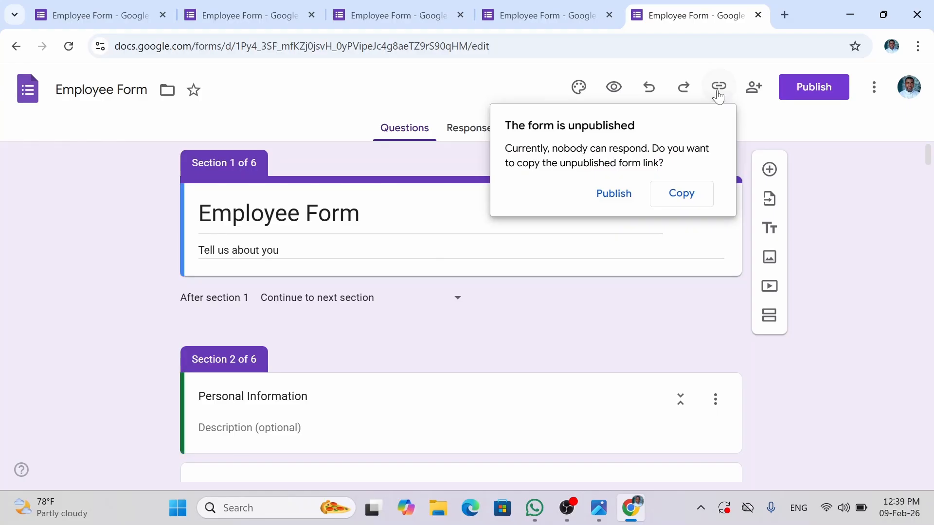
left_click(815, 255)
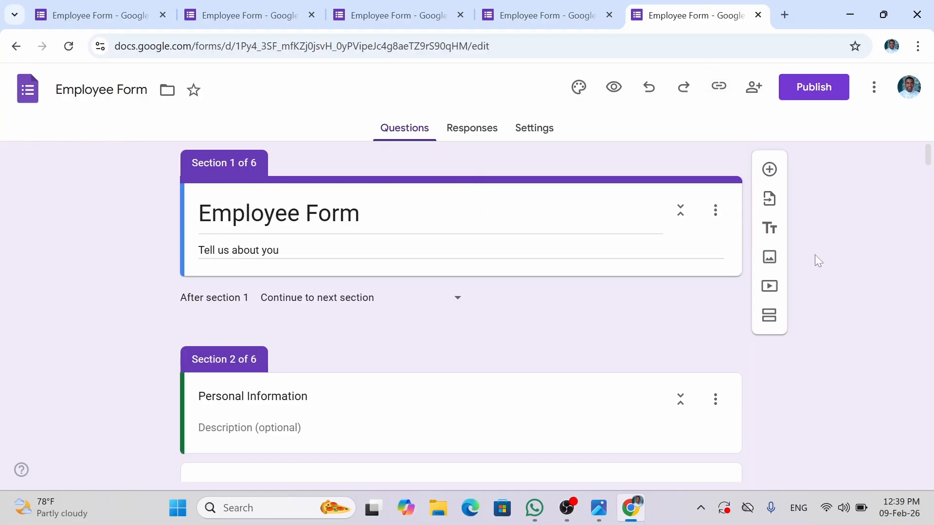
left_click(813, 101)
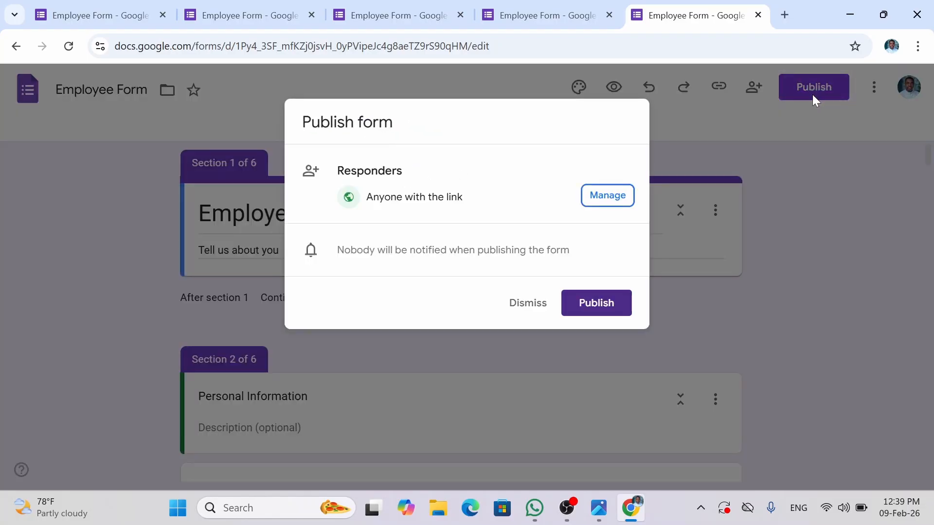
key("ctrl+f")
left_click(838, 209)
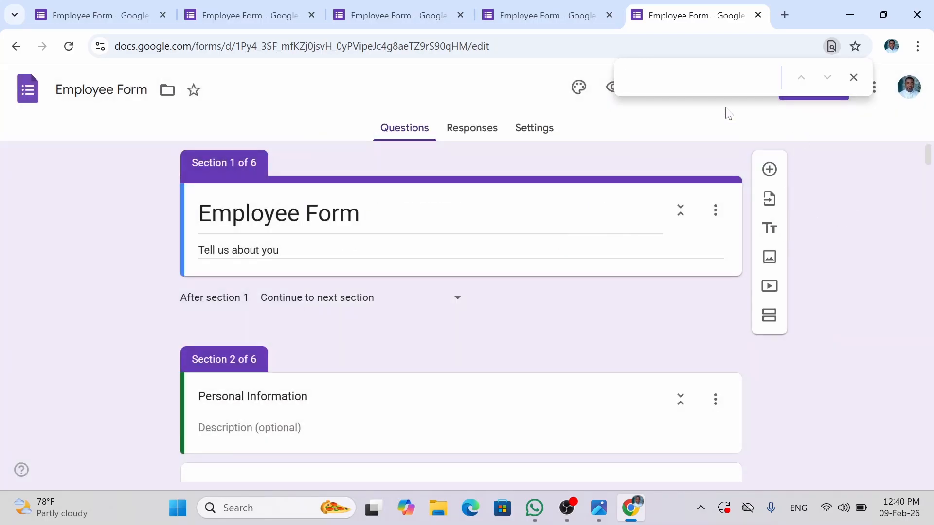
left_click(851, 78)
left_click(823, 91)
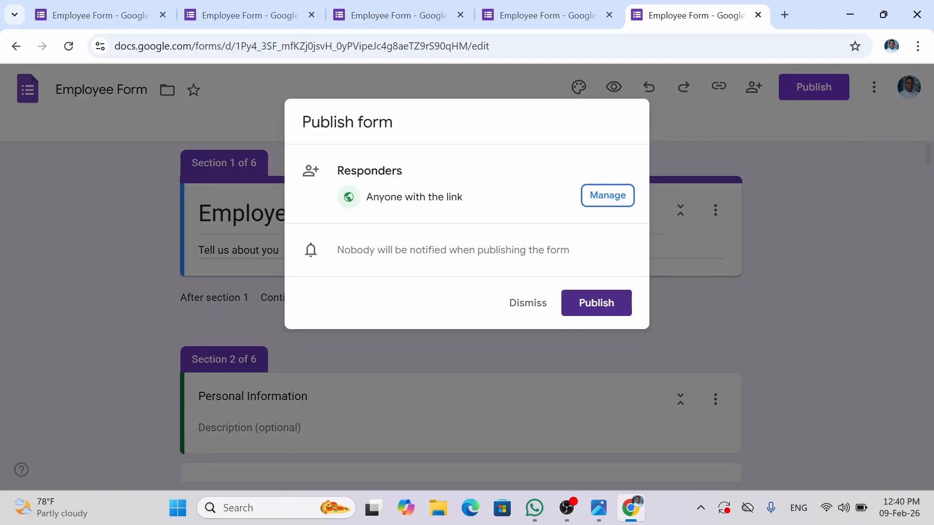
left_click(597, 309)
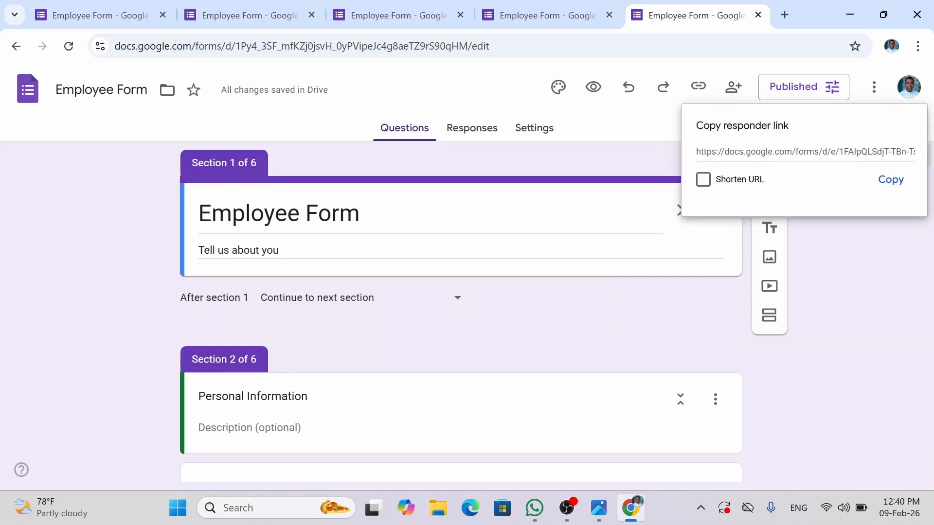
- Copy the shortened forms.gle responder link
left_click_drag(716, 125, 775, 125)
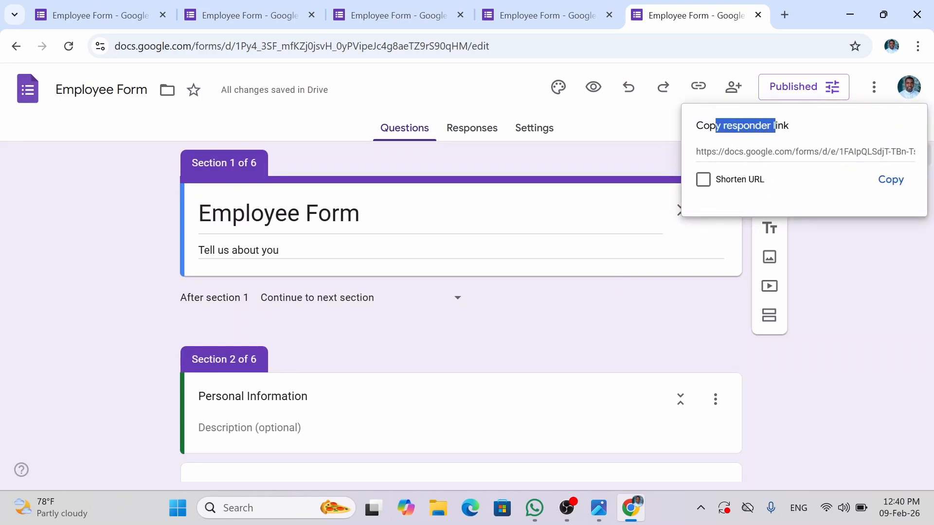
left_click(703, 179)
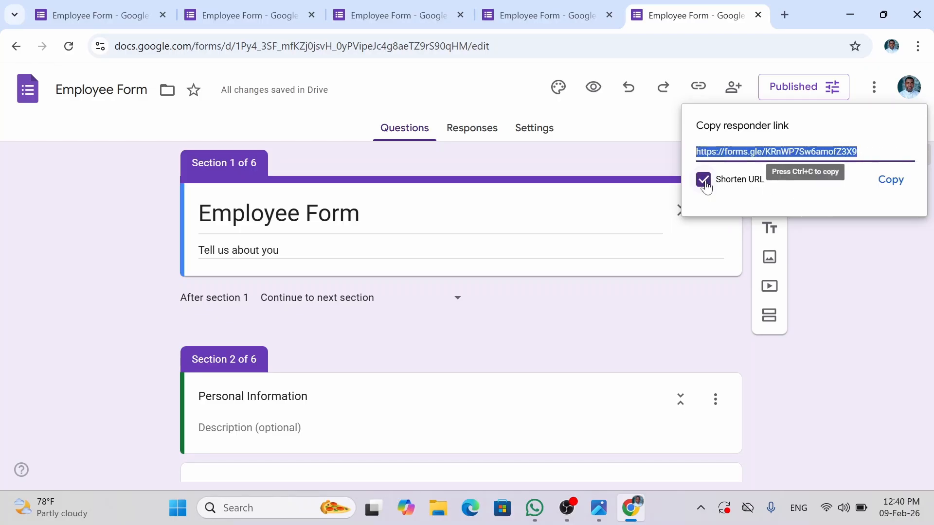
left_click(704, 180)
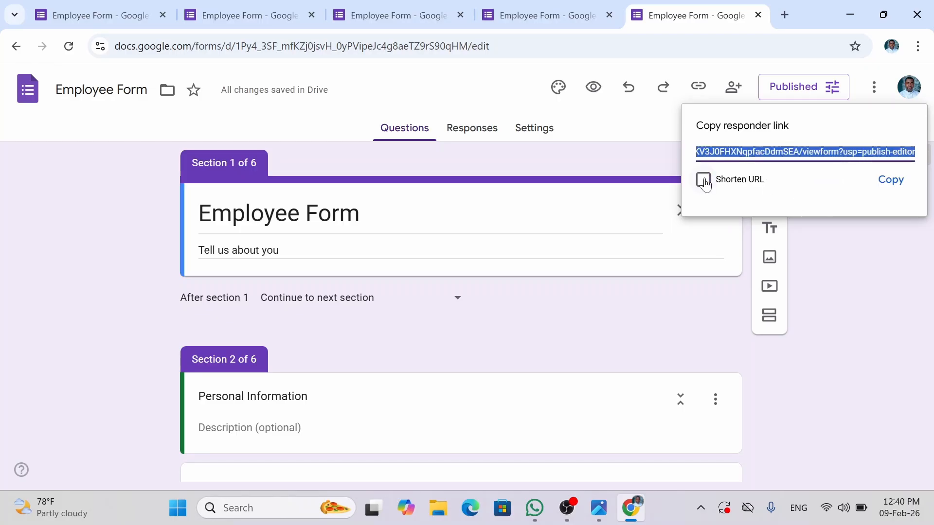
left_click(703, 180)
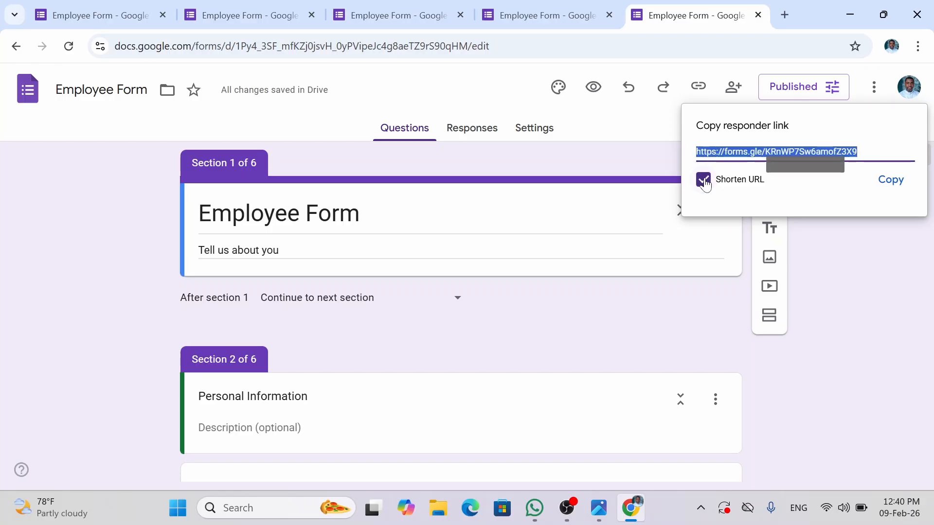
left_click(888, 181)
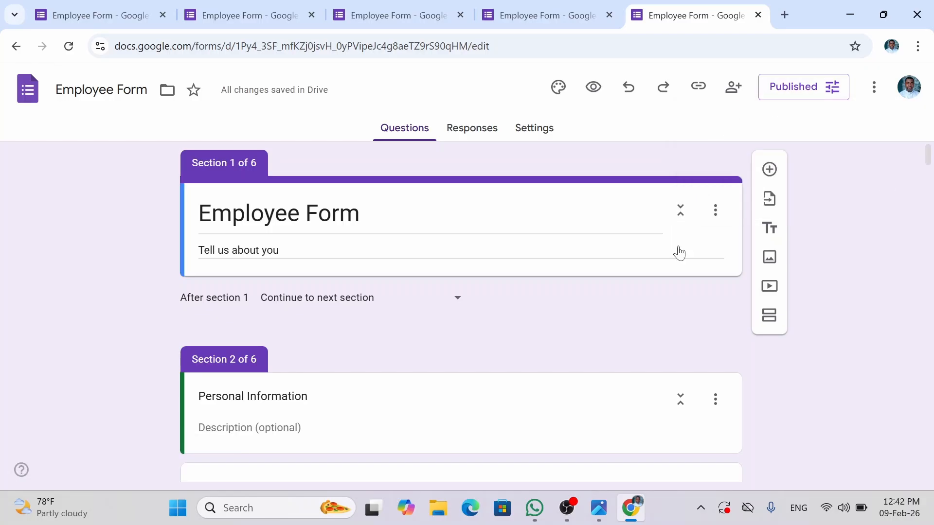
left_click(533, 506)
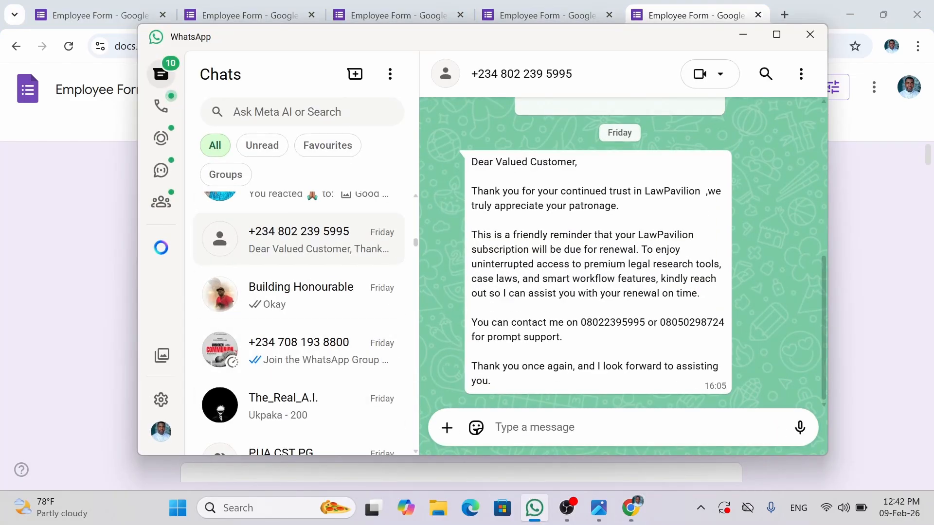
key("ctrl+v")
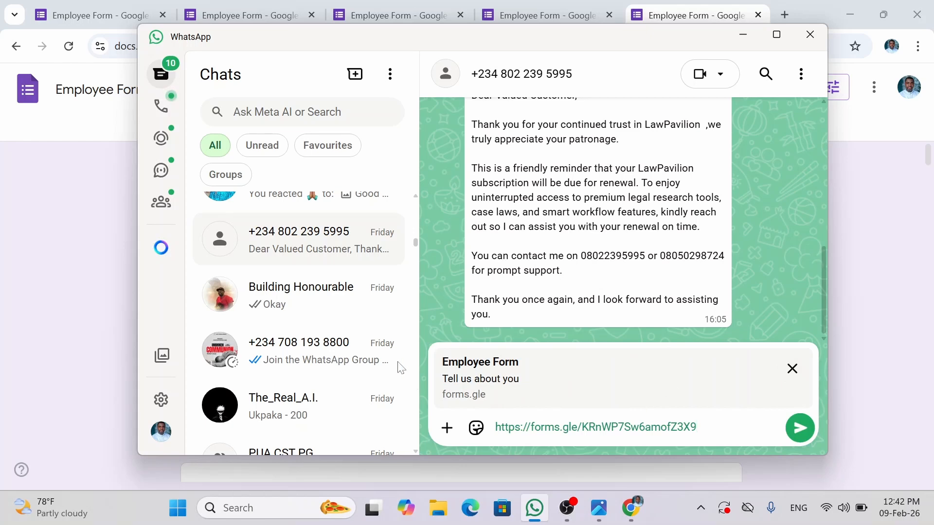
left_click(791, 369)
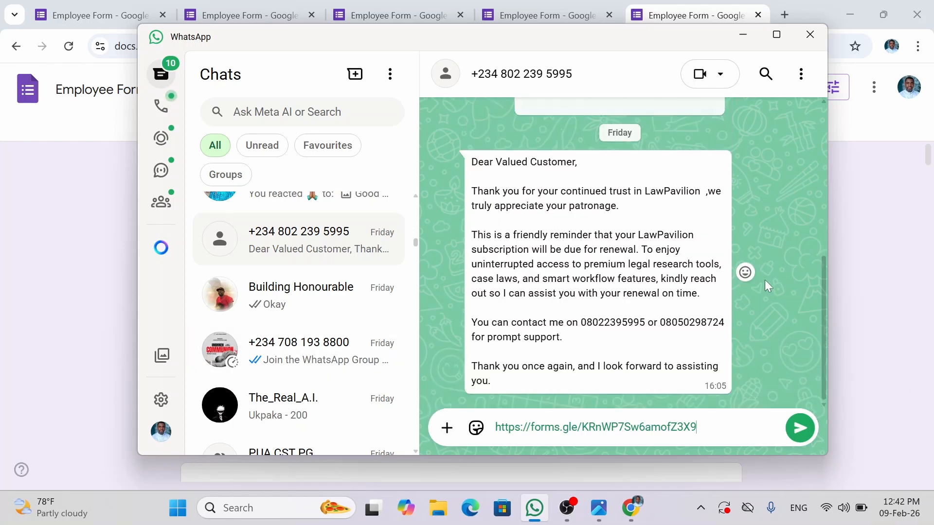
key("ctrl+a")
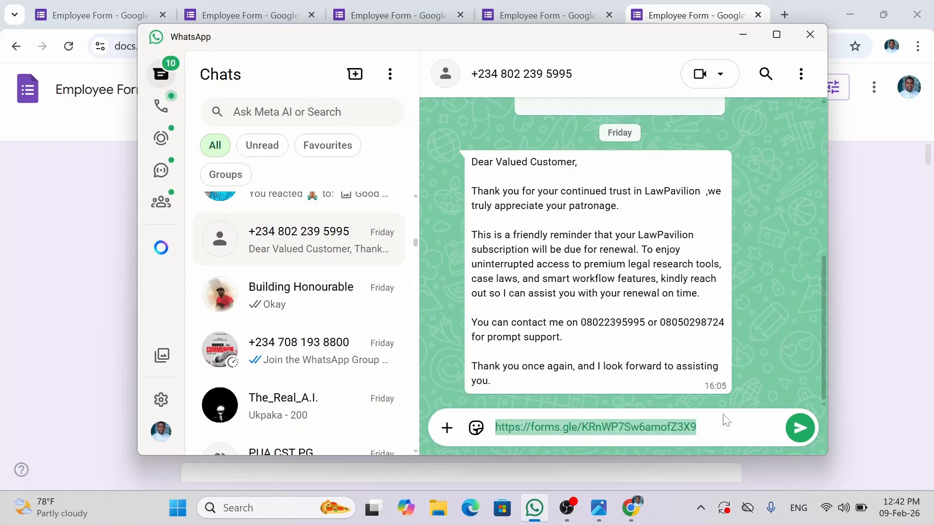
key("BackSpace")
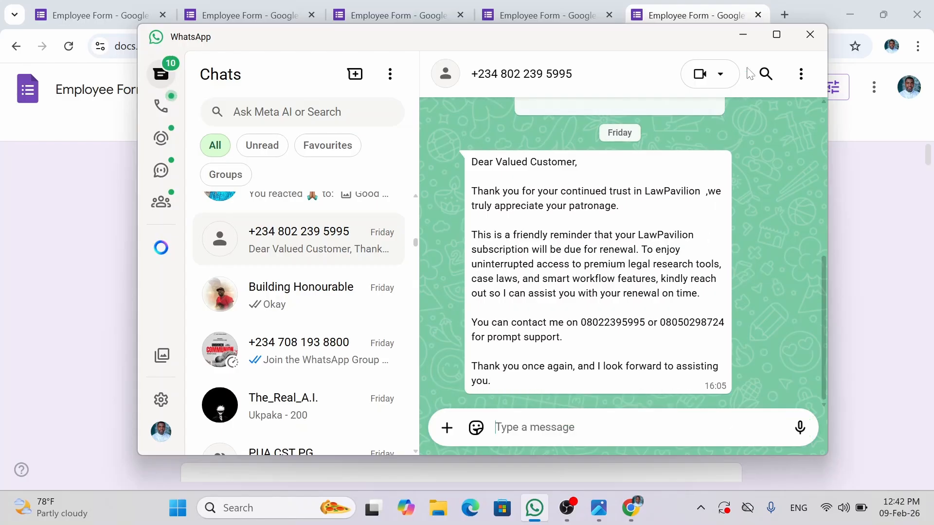
left_click(744, 35)
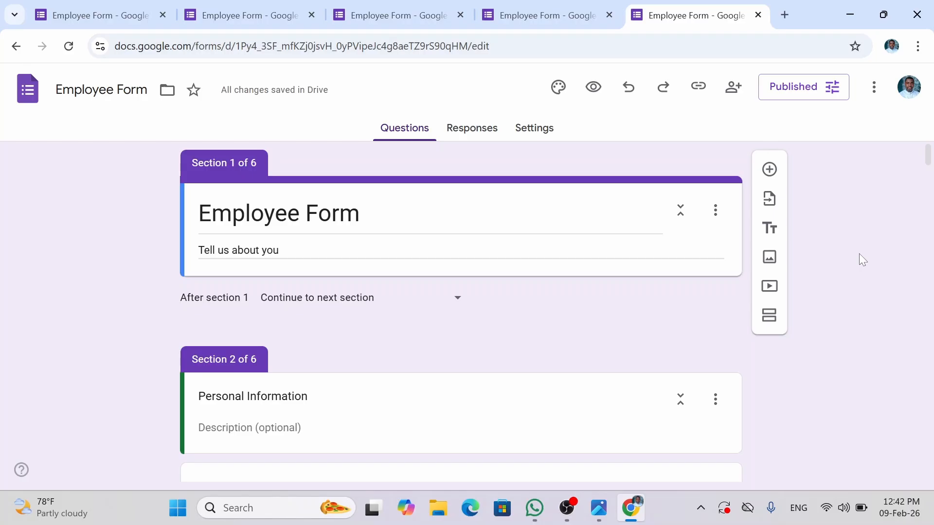
key("ctrl+f")
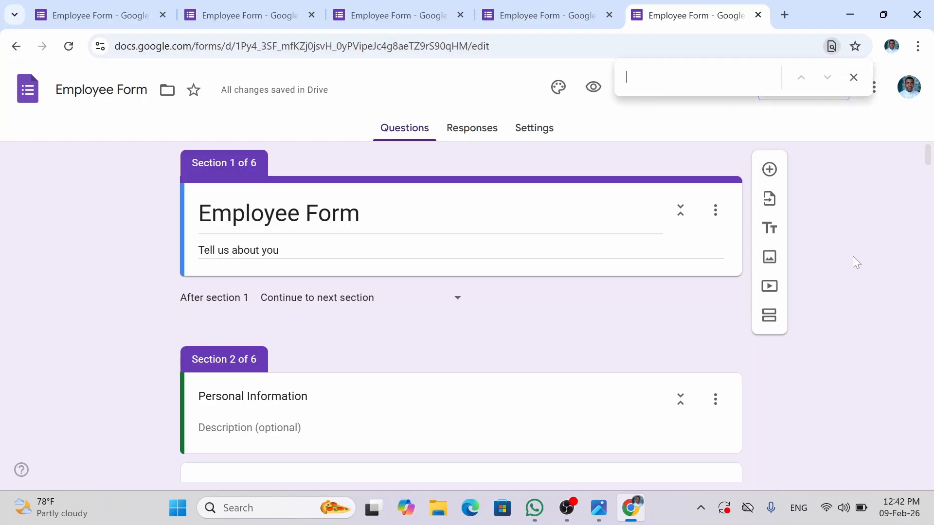
left_click(853, 77)
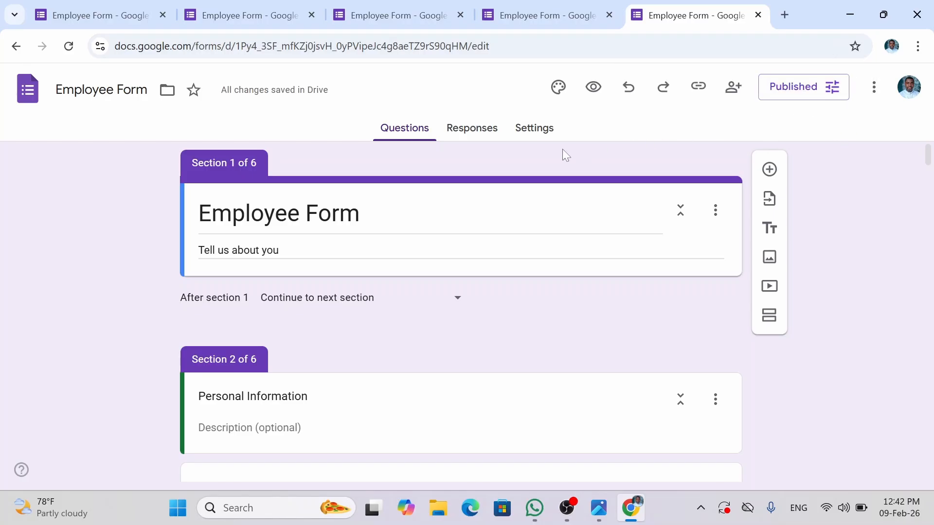
left_click(486, 138)
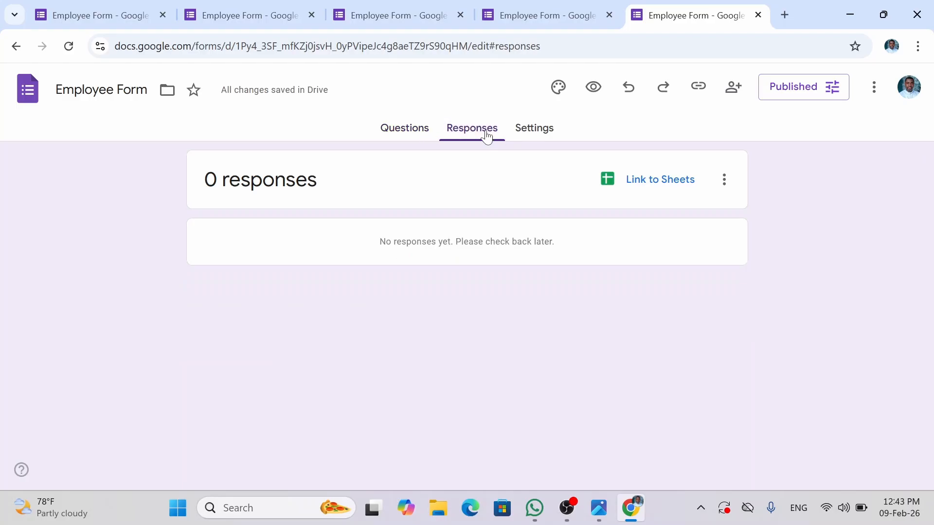
left_click(723, 192)
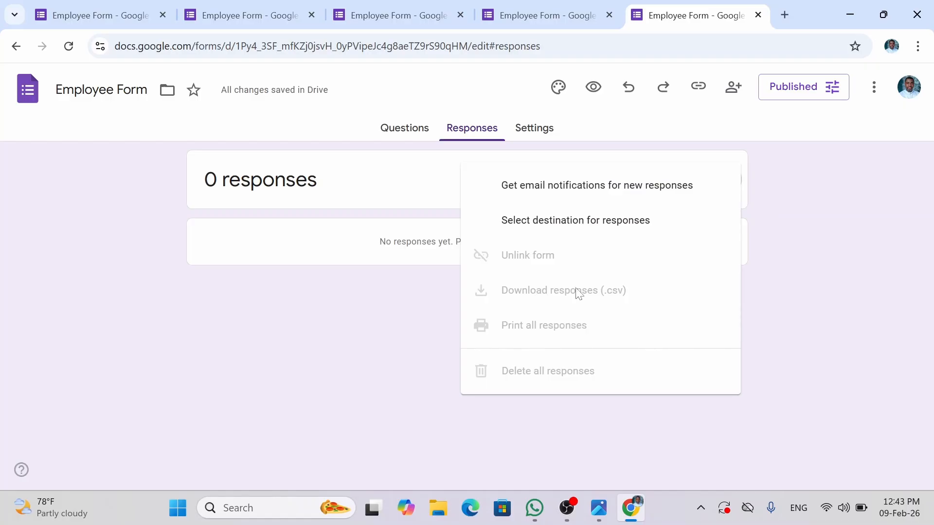
left_click(806, 270)
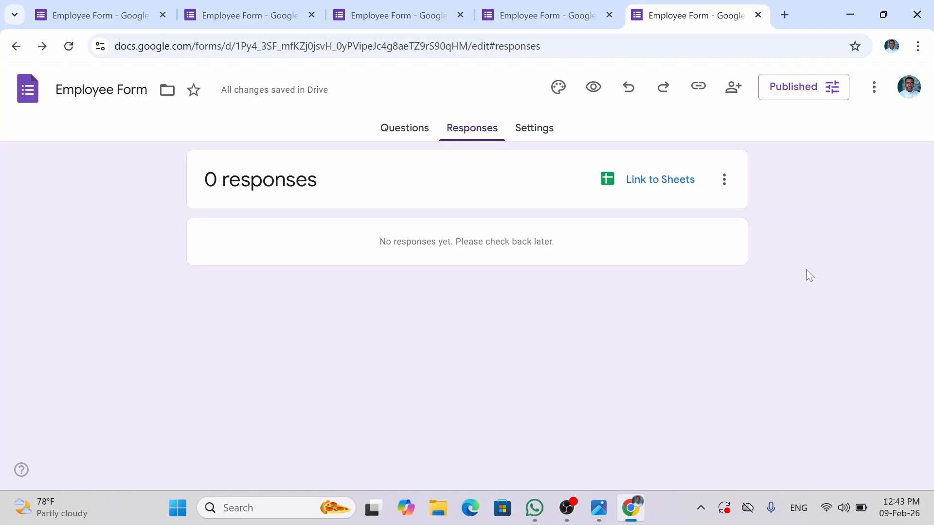
left_click(394, 128)
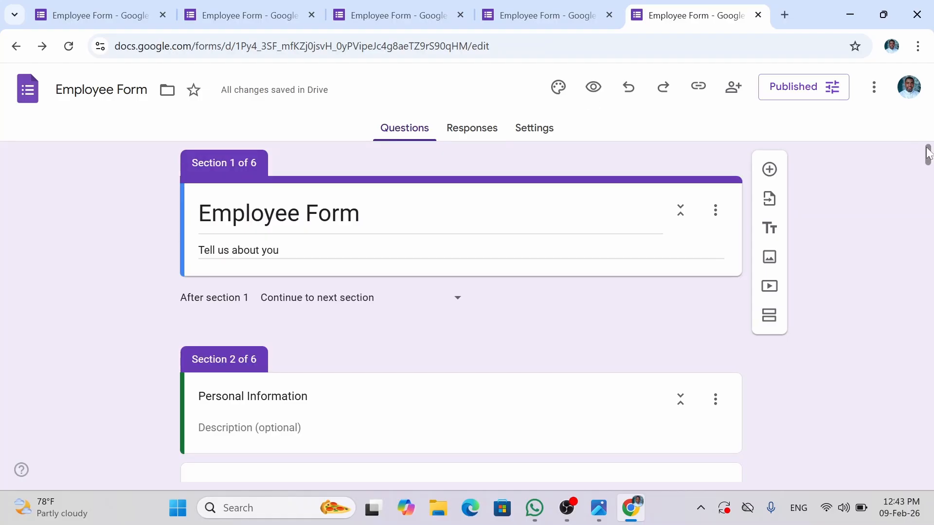
left_click_drag(927, 152, 906, 129)
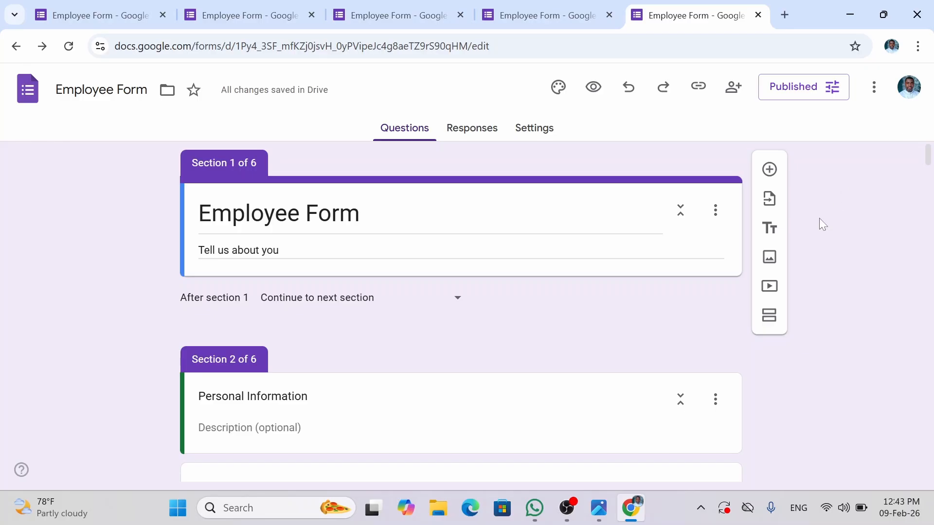